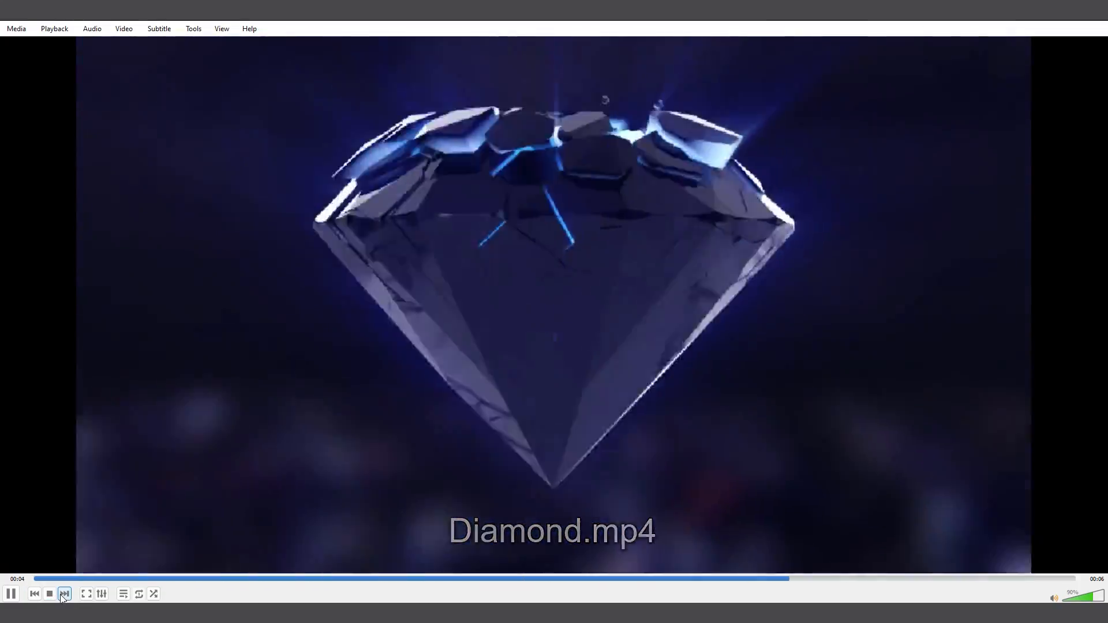
Skip forward through the rendered example clips in the media player
left_click(64, 594)
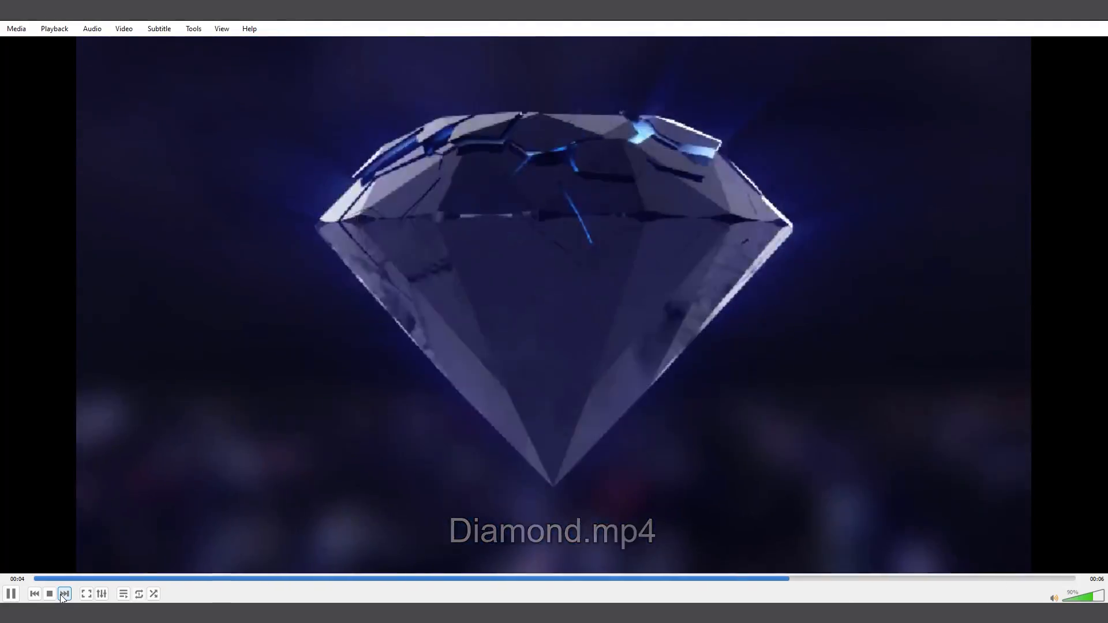
left_click(64, 595)
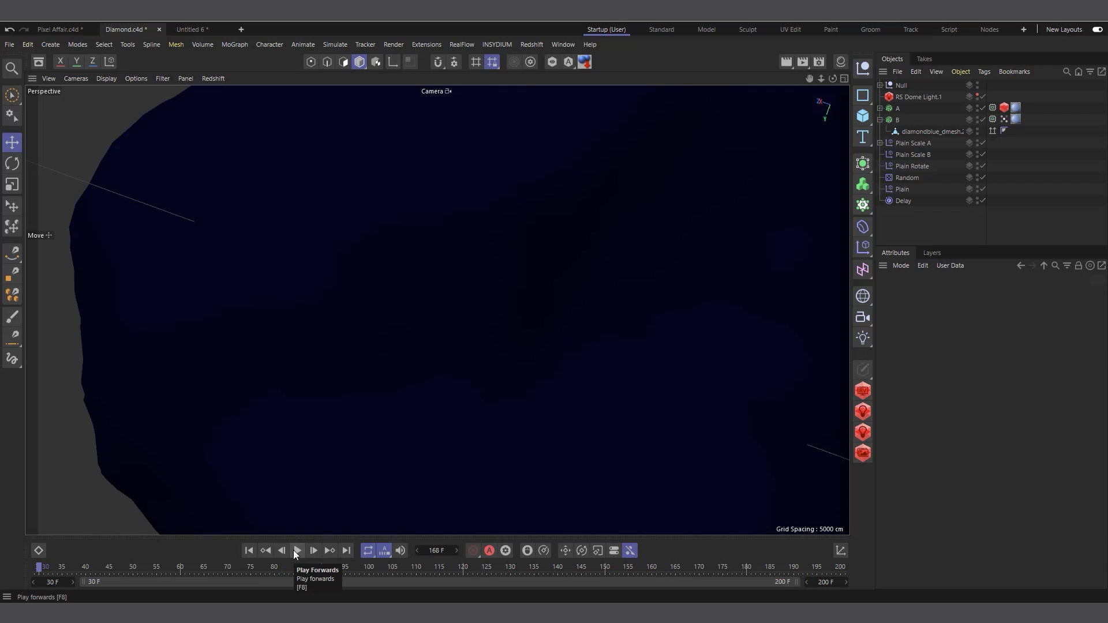
Play back the finished diamond transformation in Diamond.c4d and collapse fracture B's hierarchy
left_click(297, 550)
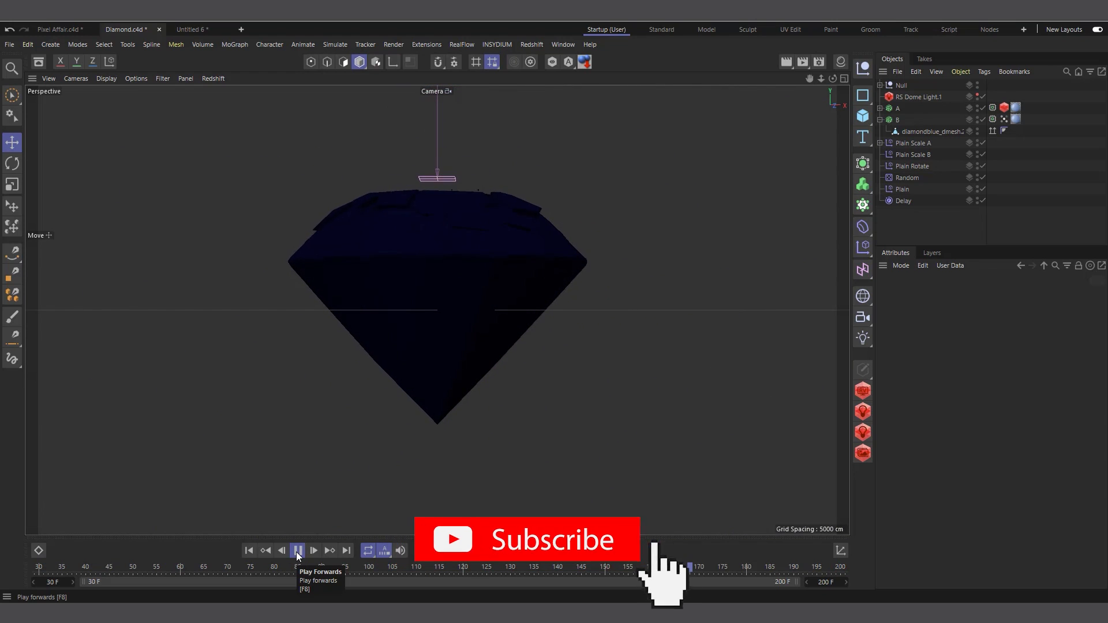
left_click(297, 551)
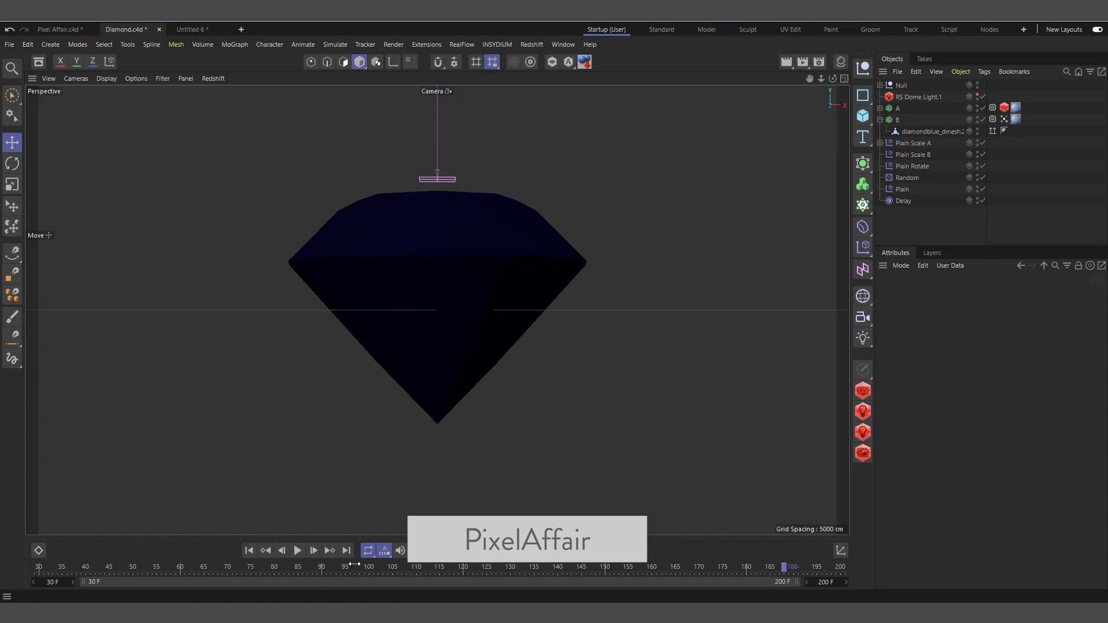
left_click(296, 551)
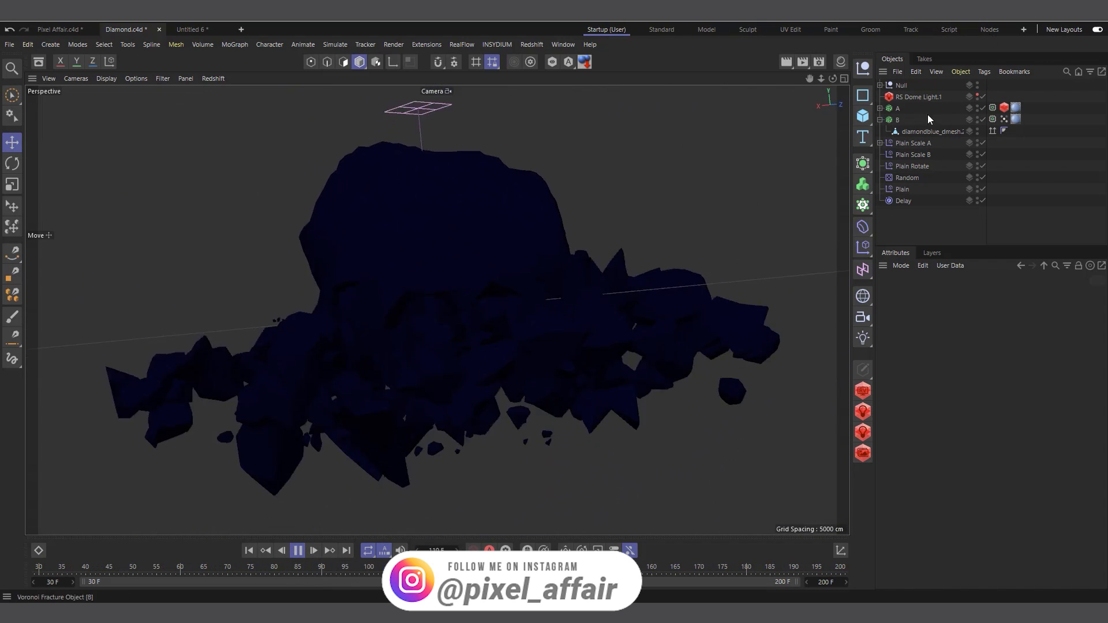
left_click(880, 120)
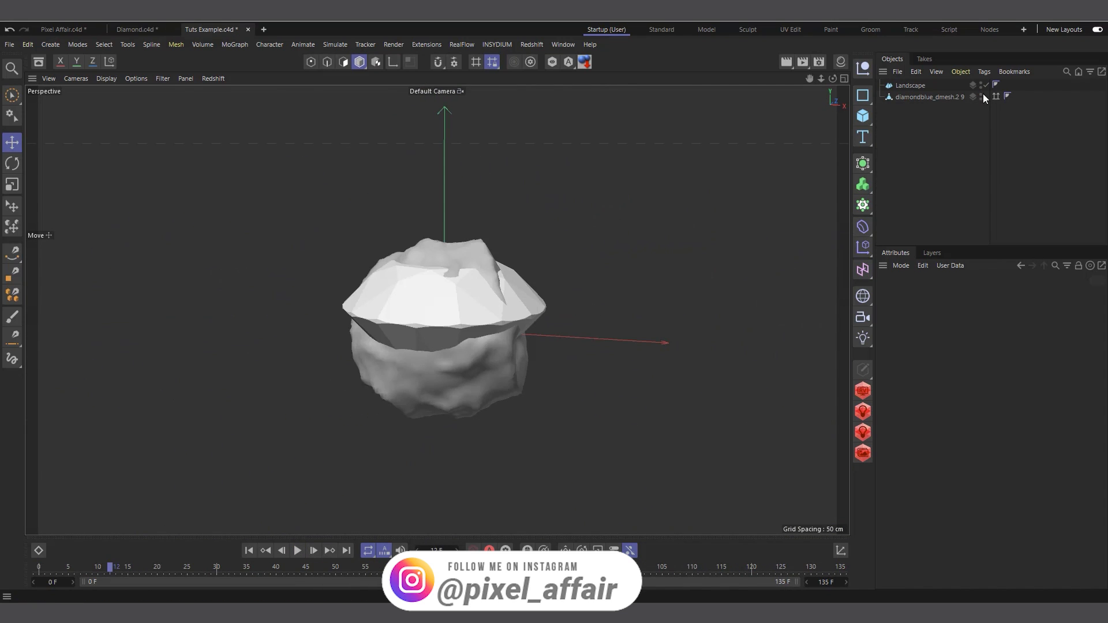
Examine the Landscape object with the diamond mesh temporarily hidden, switching its Spherical option off and back on
scroll(446, 295, "up", 2)
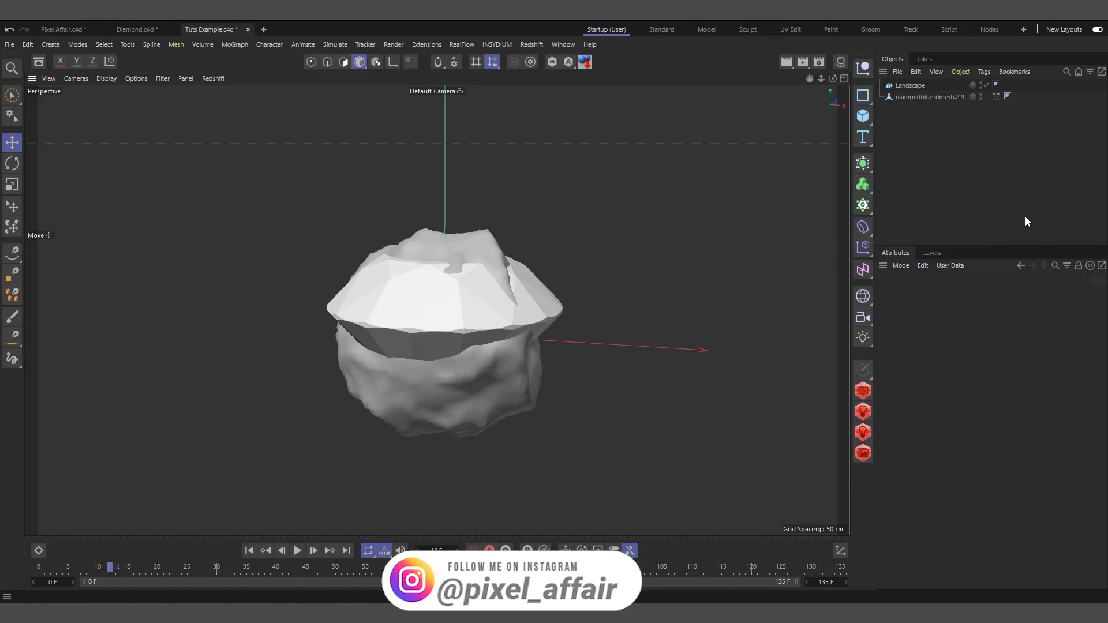
left_click(981, 94)
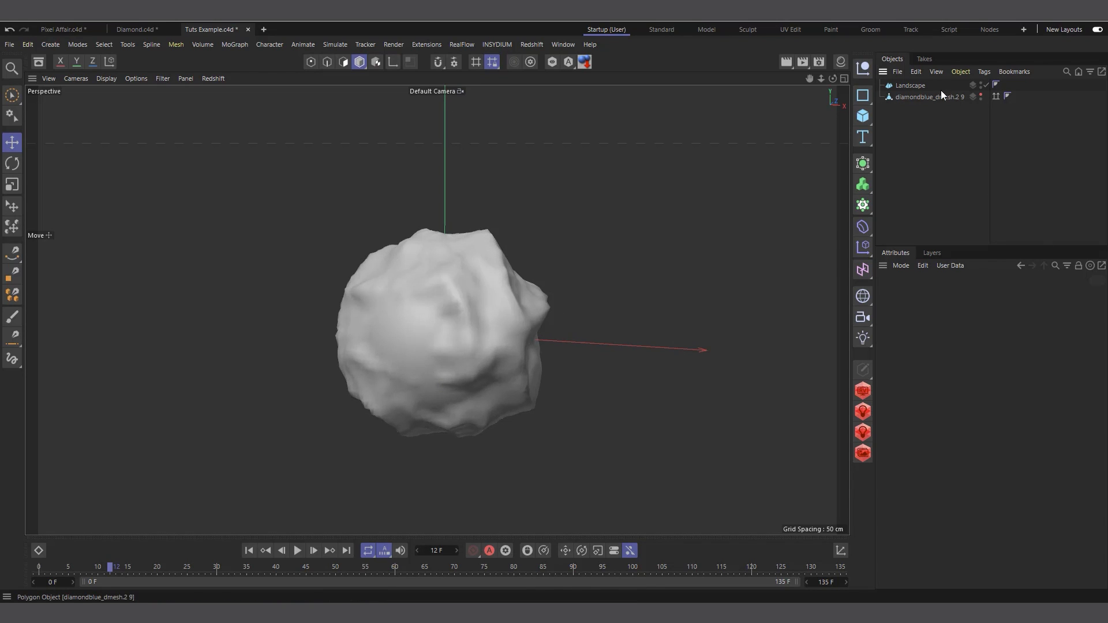
left_click(923, 86)
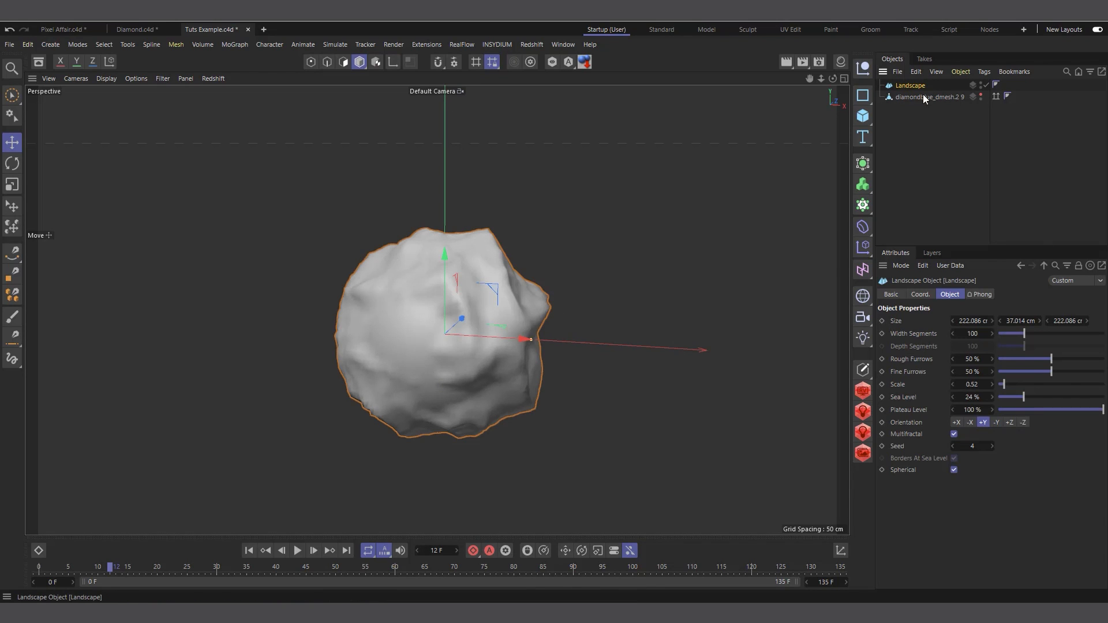
left_click(955, 470)
left_click(956, 471)
left_click(980, 97)
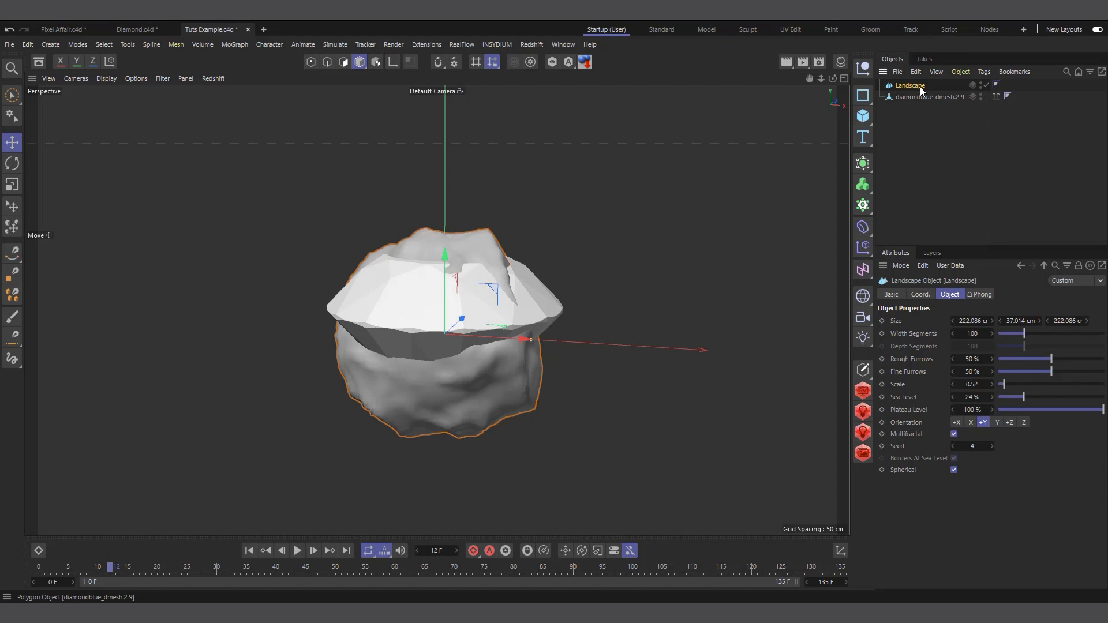
left_click(918, 140)
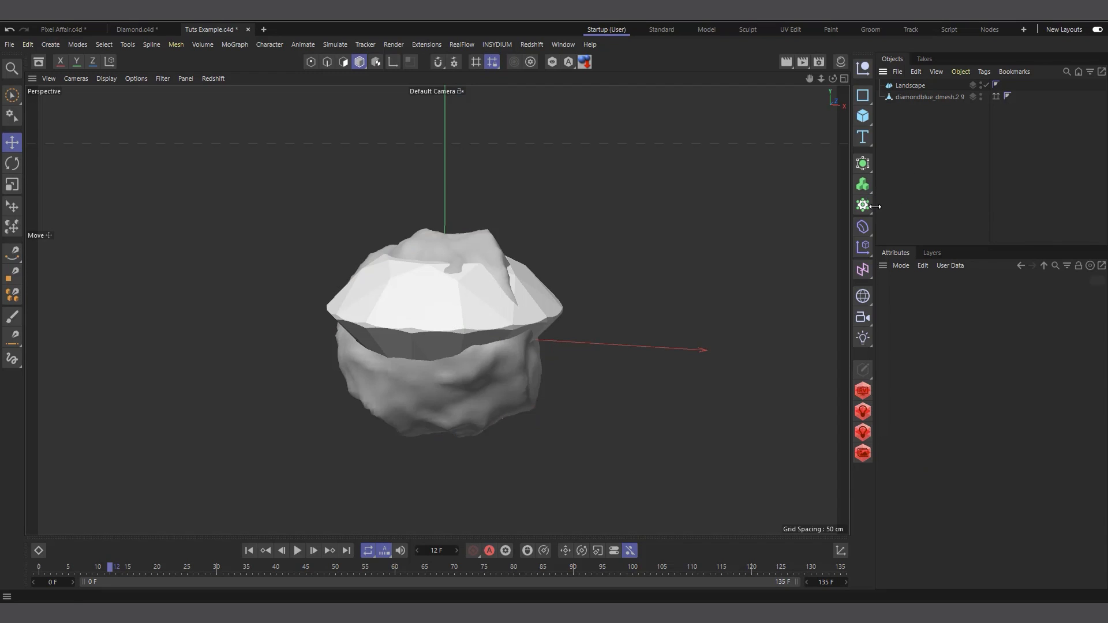
Add a Voronoi Fracture object, rename it A, and make the Landscape its child
left_click(235, 45)
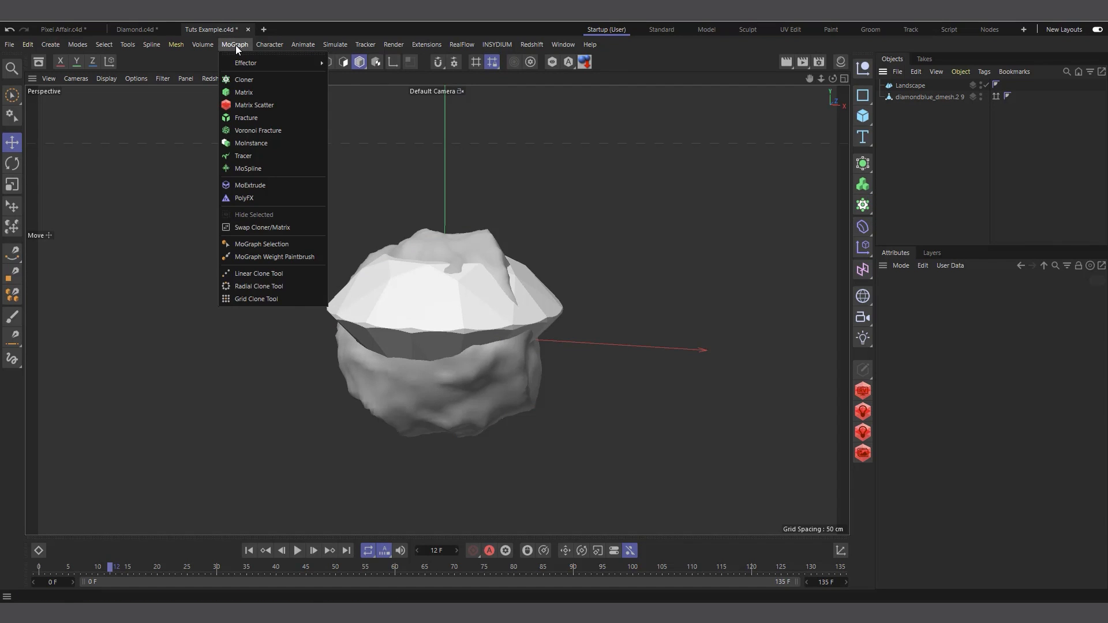
left_click(245, 130)
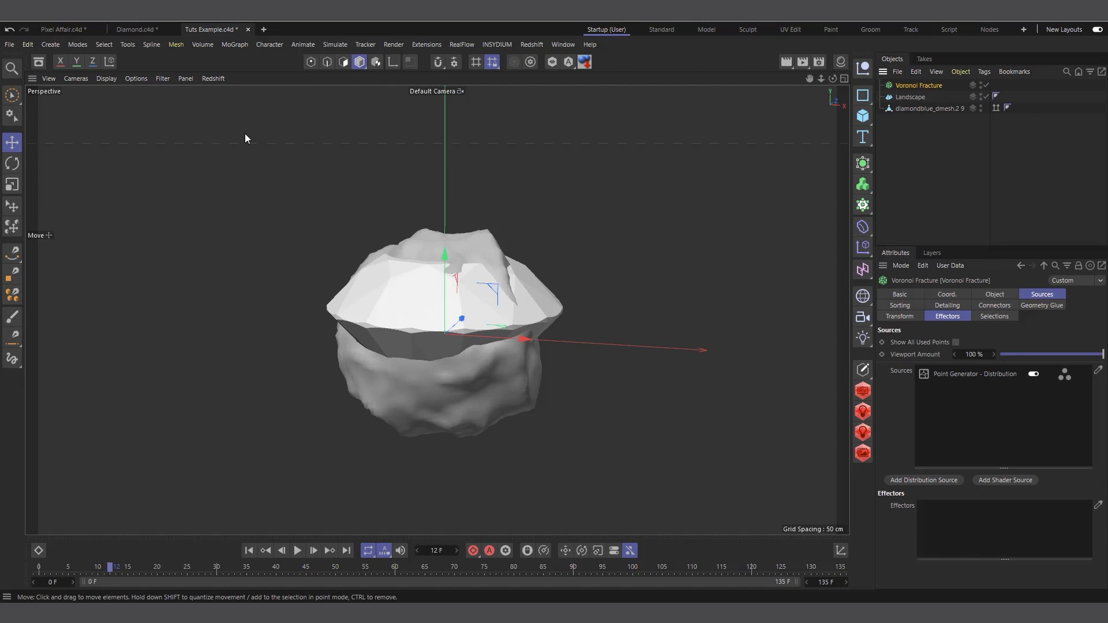
double_click(917, 86)
type("A")
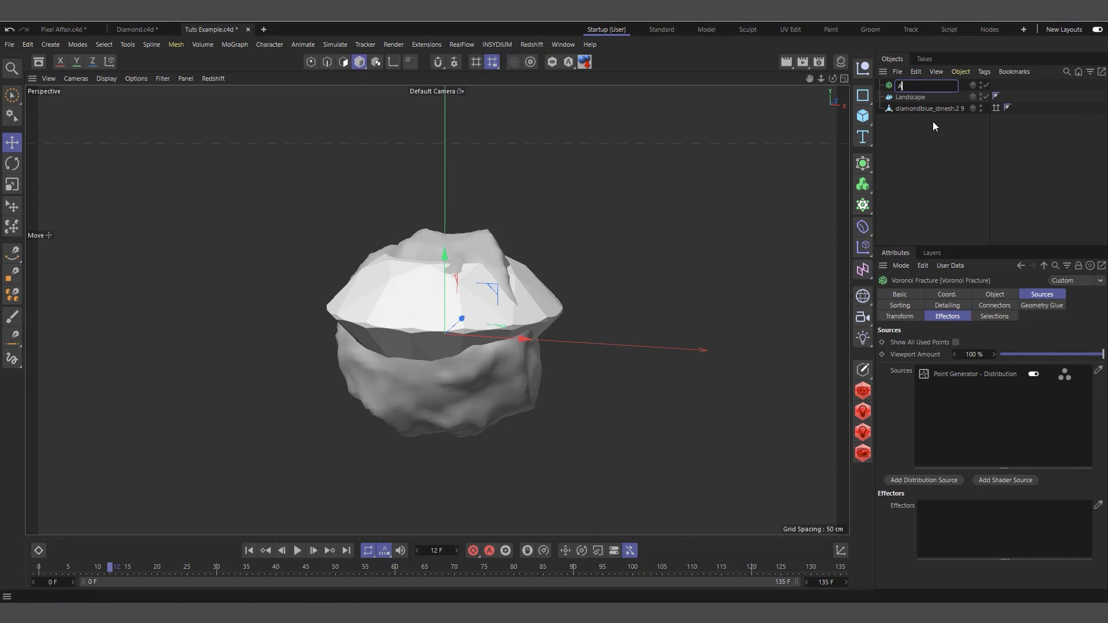
key("Return")
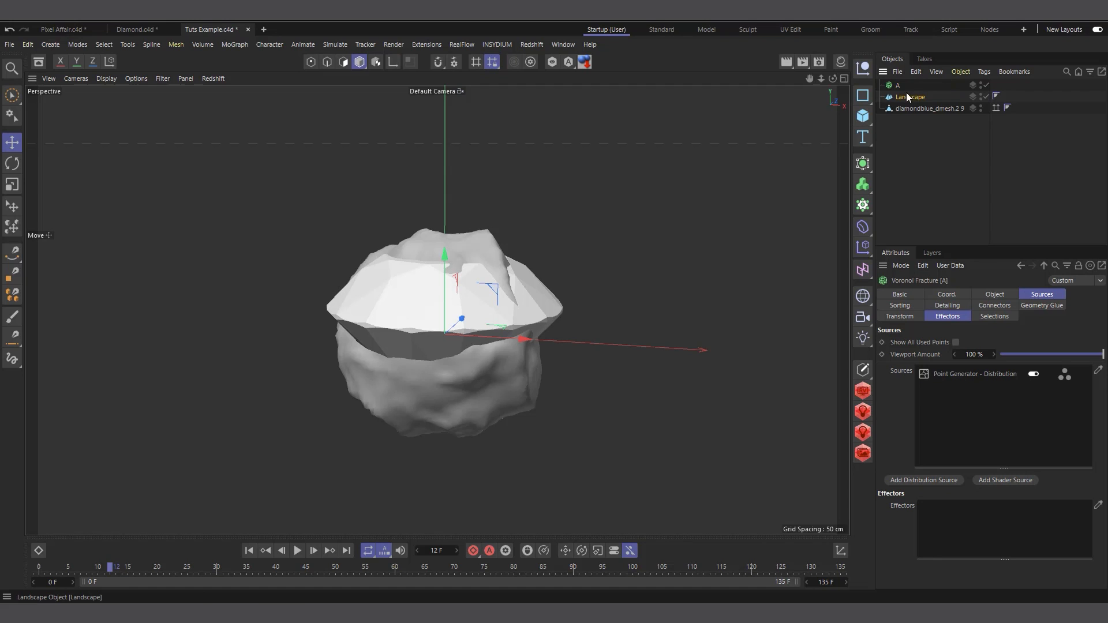
left_click_drag(906, 92, 904, 85)
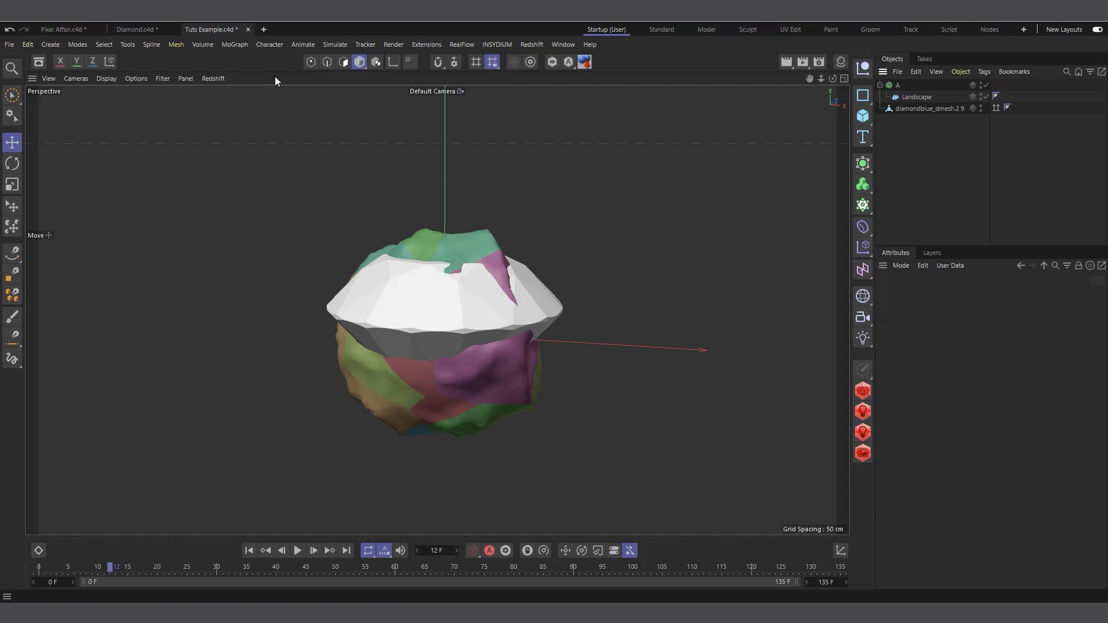
Add a second Voronoi Fracture named B and make the diamondblue_dmesh object its child
left_click(235, 45)
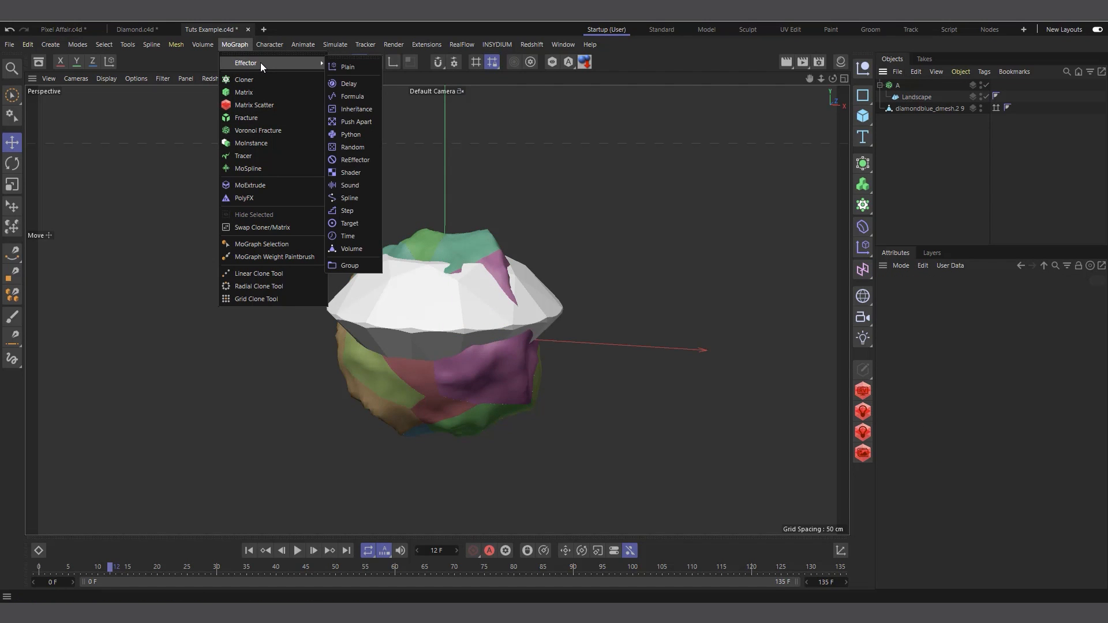
left_click(255, 132)
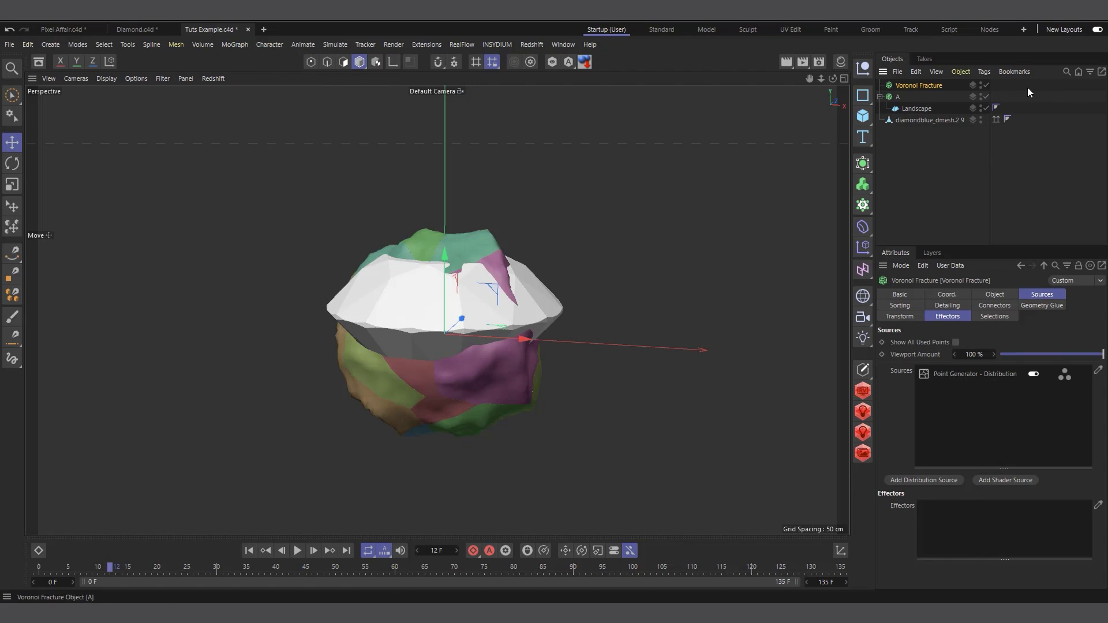
double_click(931, 86)
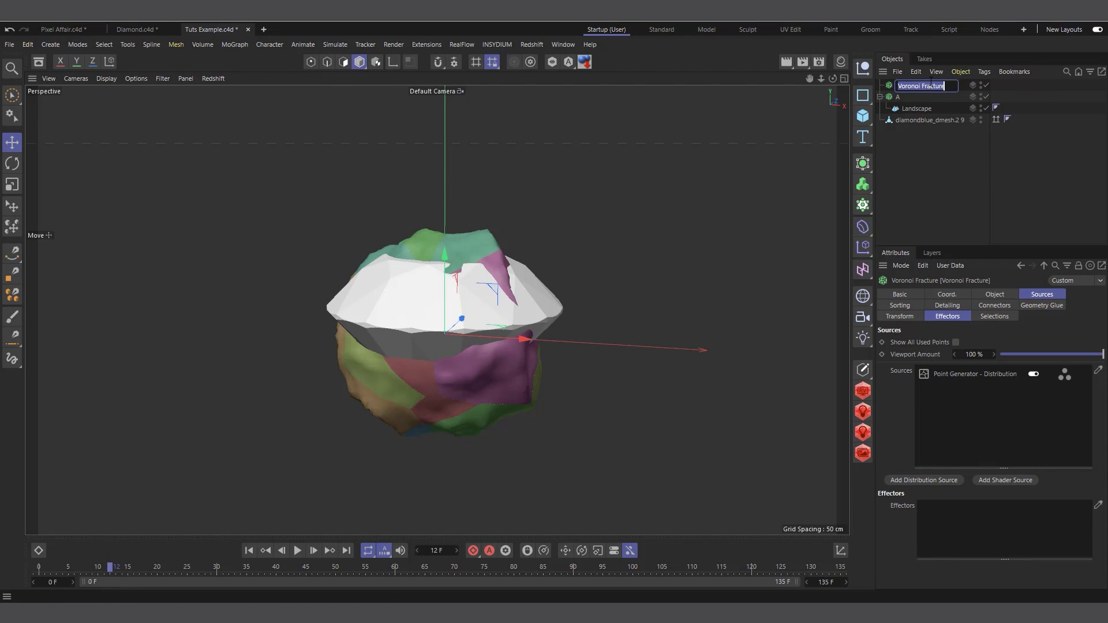
type("B")
key("Return")
mouse_move(927, 120)
left_mouse_down()
mouse_move(909, 86)
mouse_move(926, 141)
left_mouse_up()
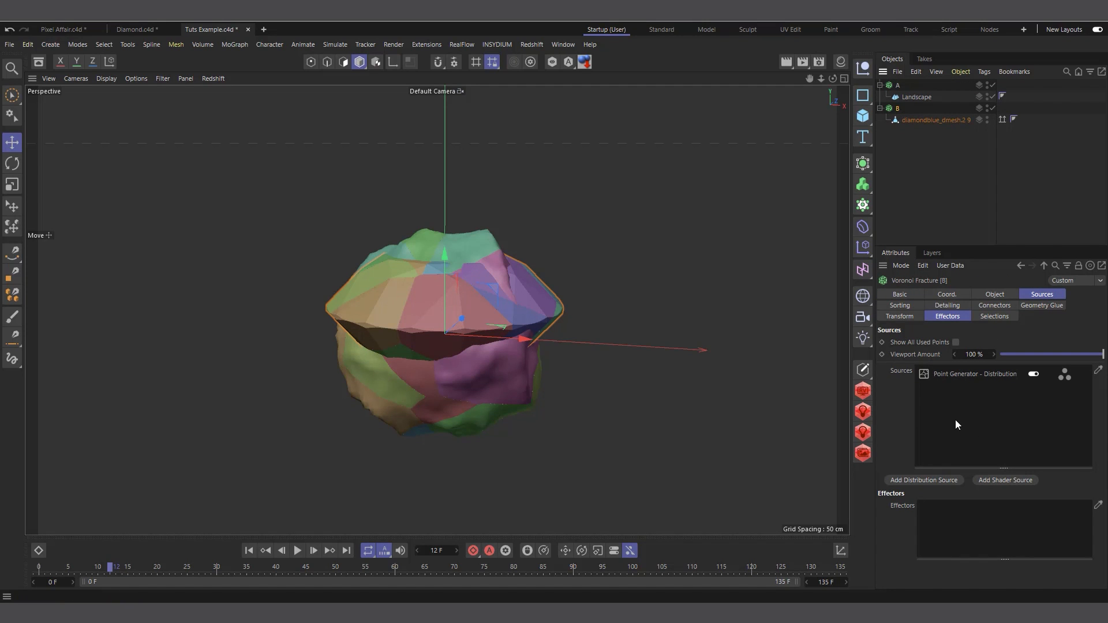
Set the point amount of fracture B's Point Generator distribution source to 200
left_click(969, 376)
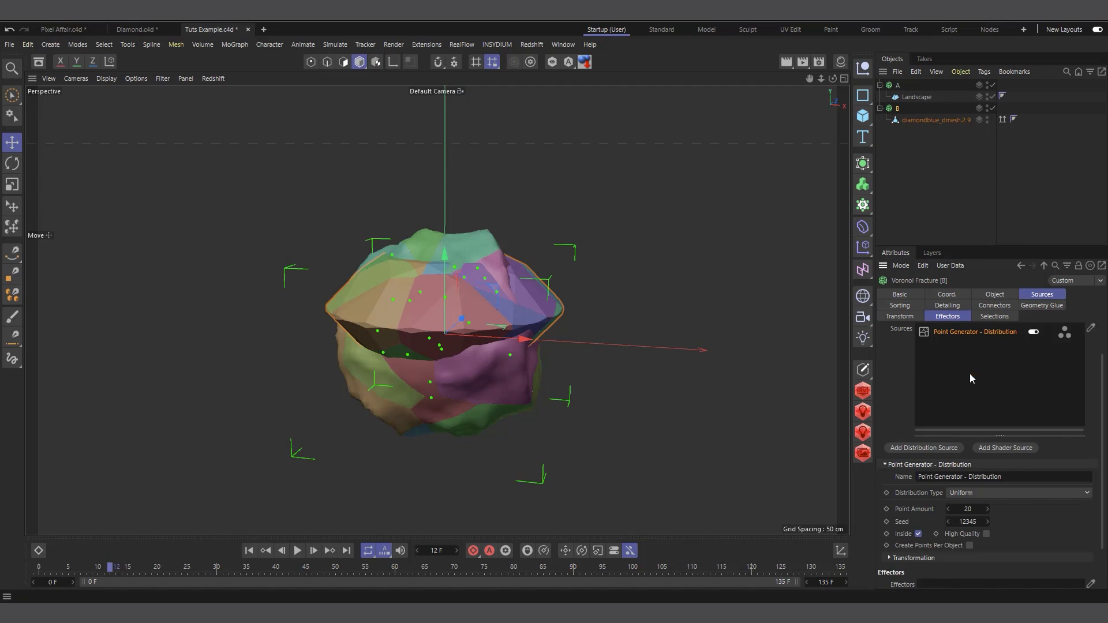
left_click(973, 509)
key("Return")
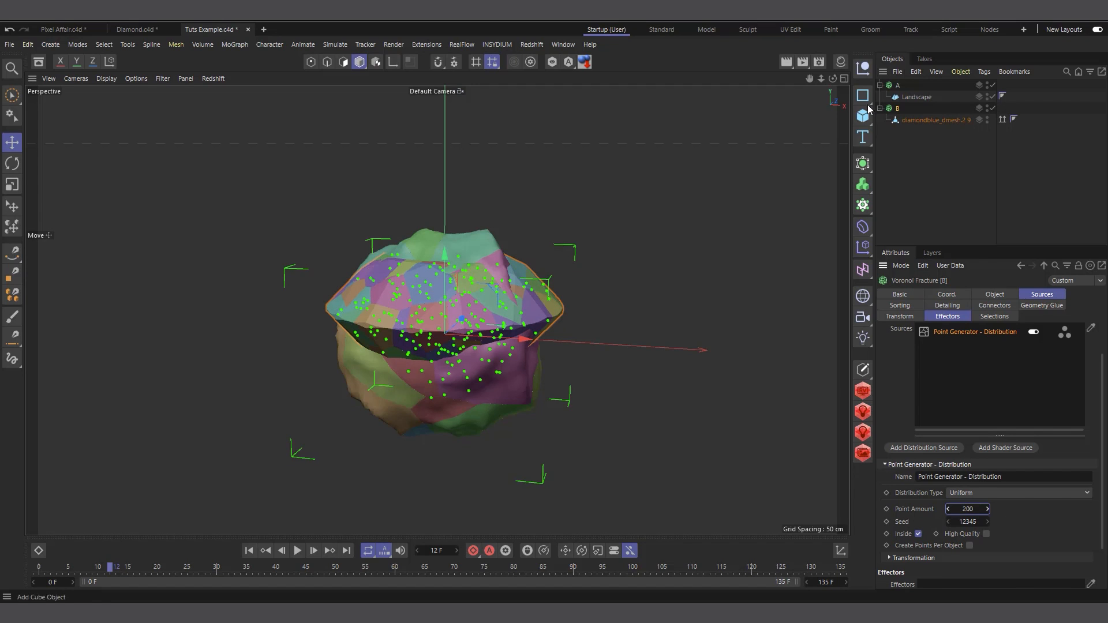
Set the point amount of fracture A's Point Generator distribution source to 200
left_click(898, 85)
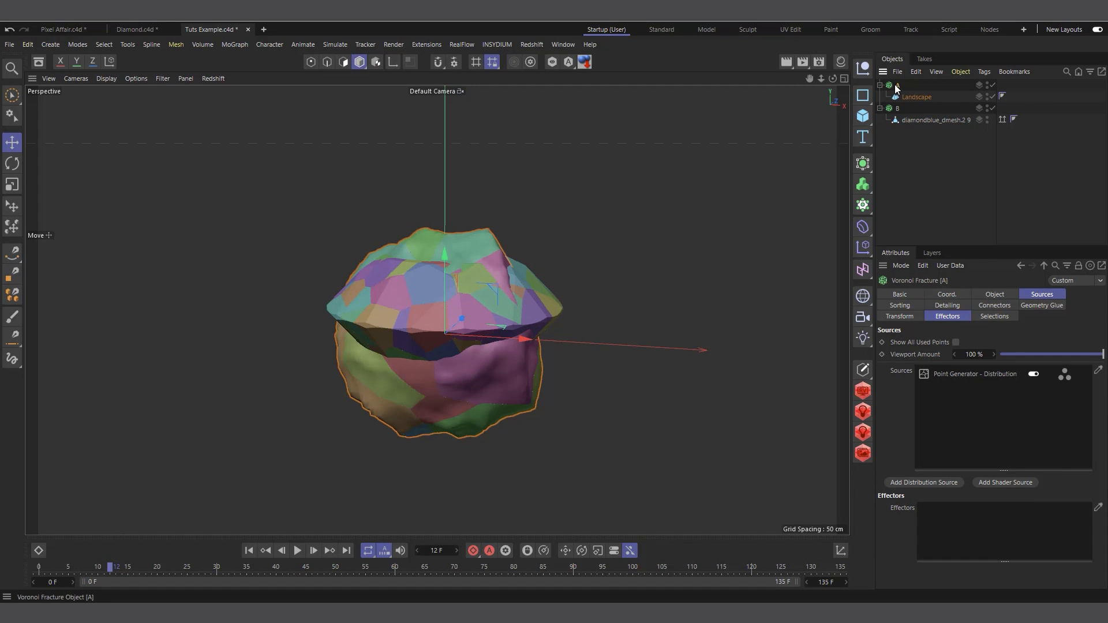
left_click(966, 376)
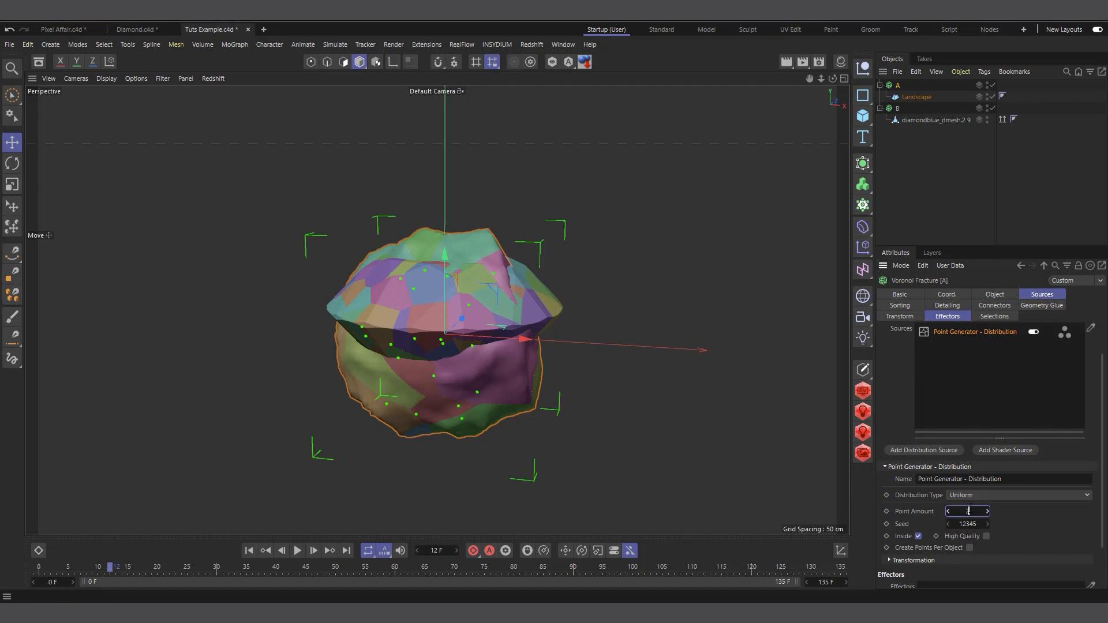
key("Return")
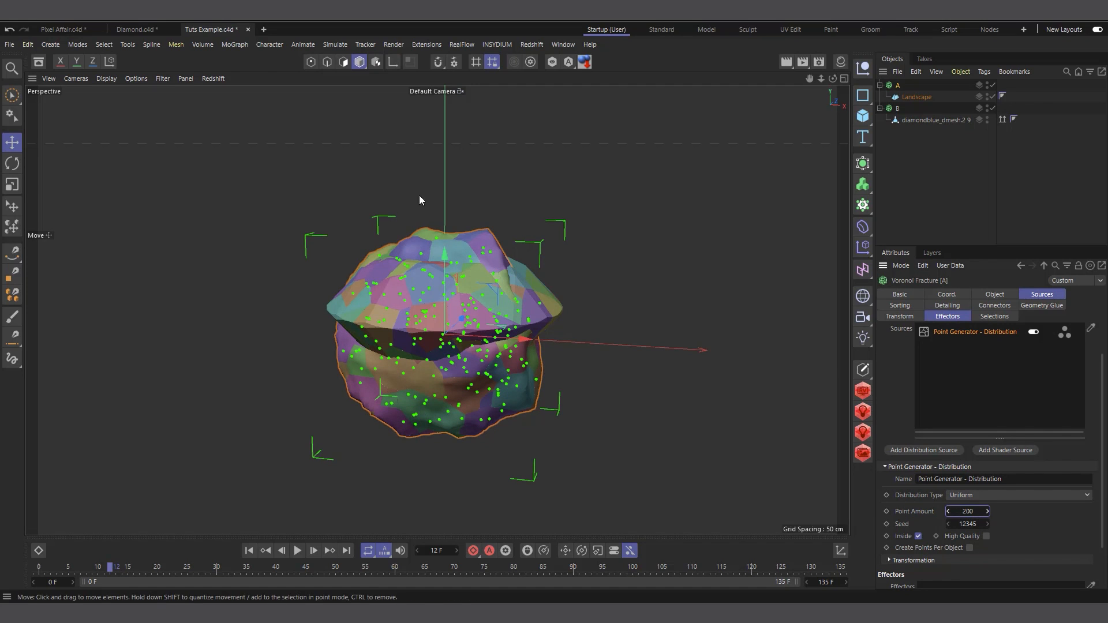
Hide the Point Generator's source points in the viewport for both fracture A and fracture B
scroll(491, 360, "up", 2)
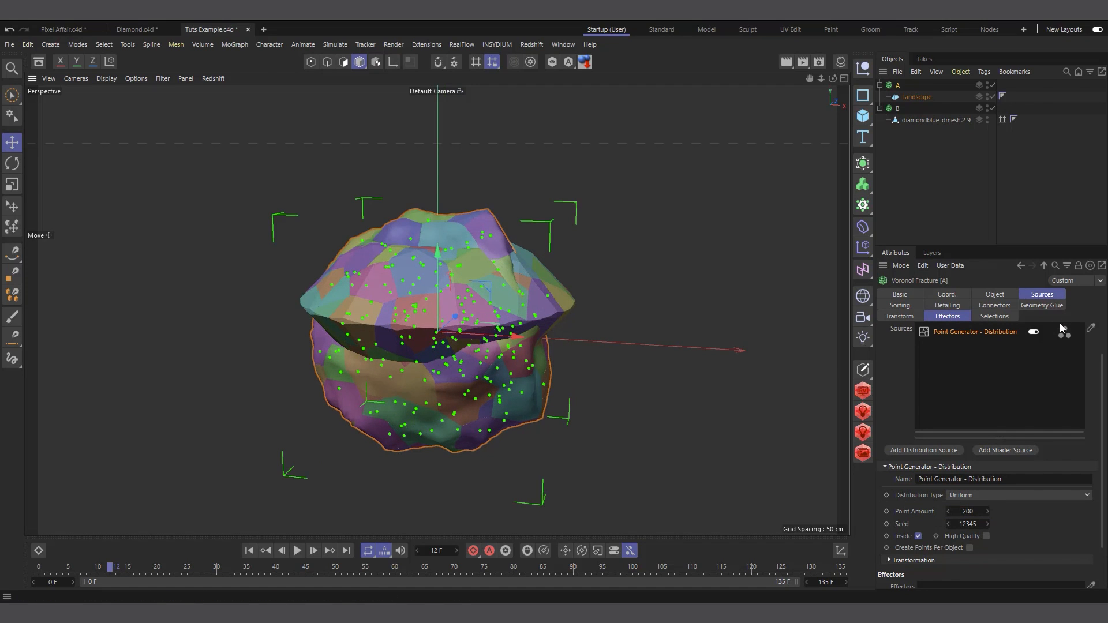
left_click(1065, 335)
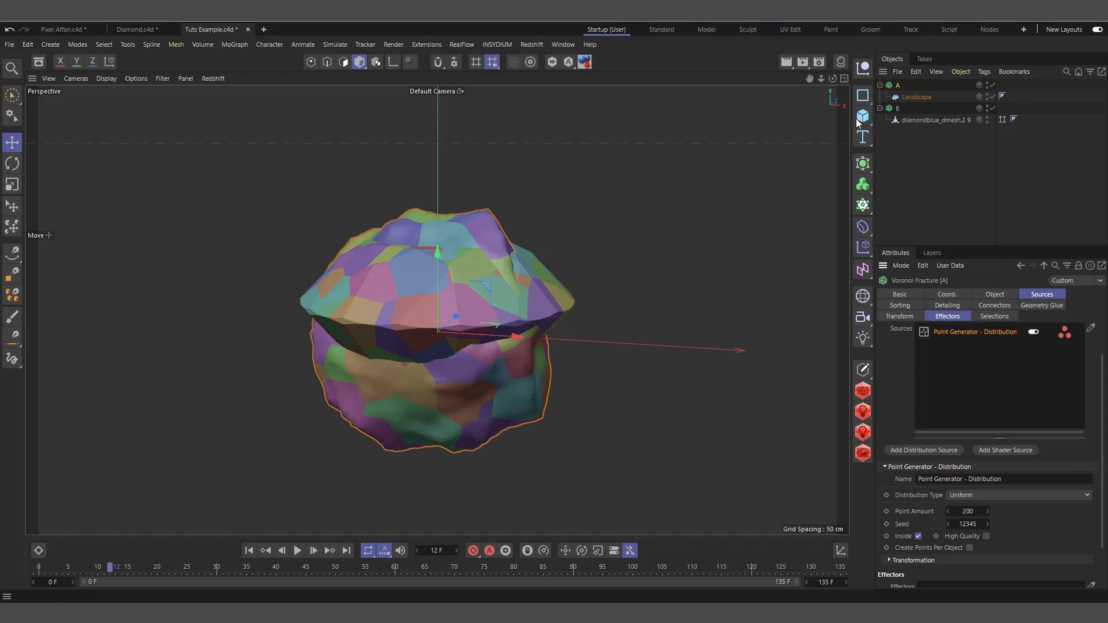
left_click(894, 109)
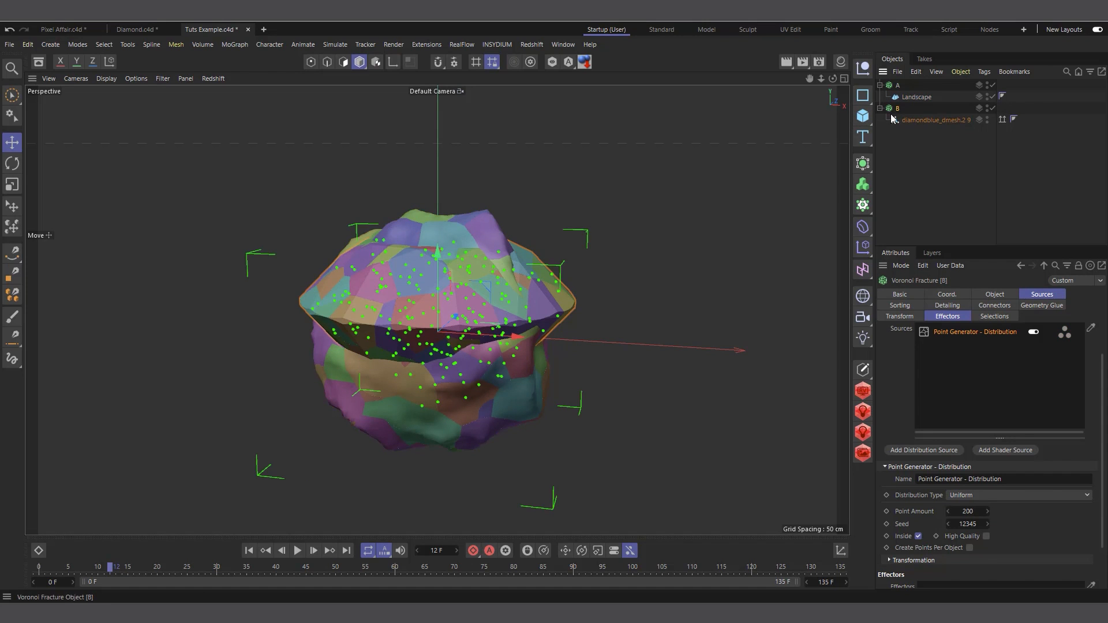
left_click(1066, 334)
scroll(448, 289, "down", 2)
scroll(410, 319, "up", 2)
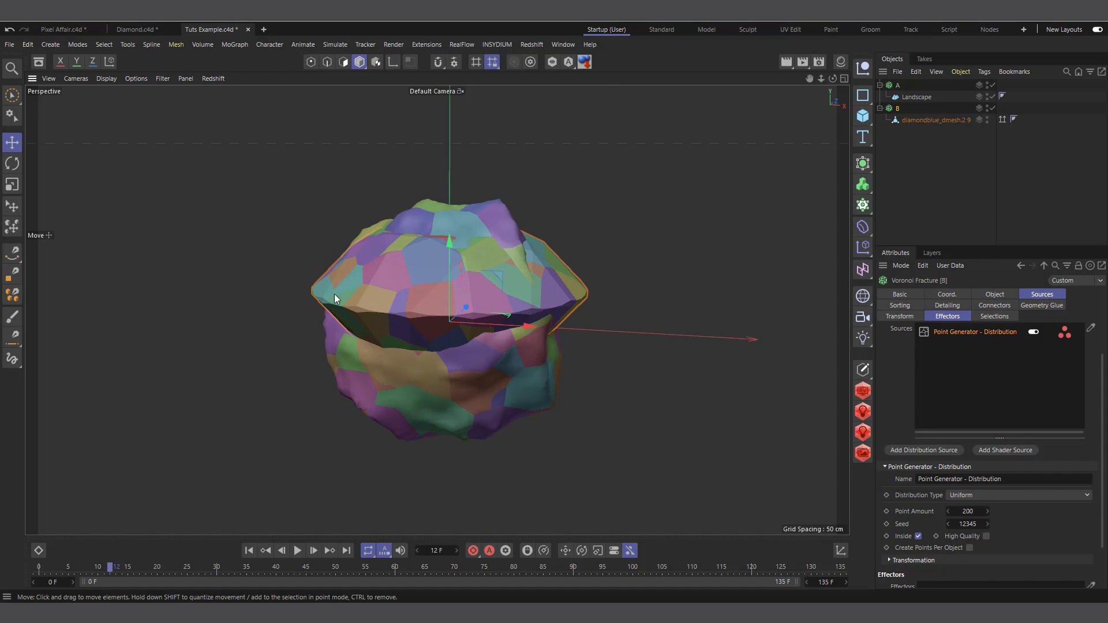
Collapse the hierarchies of fractures A and B and clear the object selection
left_click(881, 108)
left_click(881, 86)
left_click(896, 106)
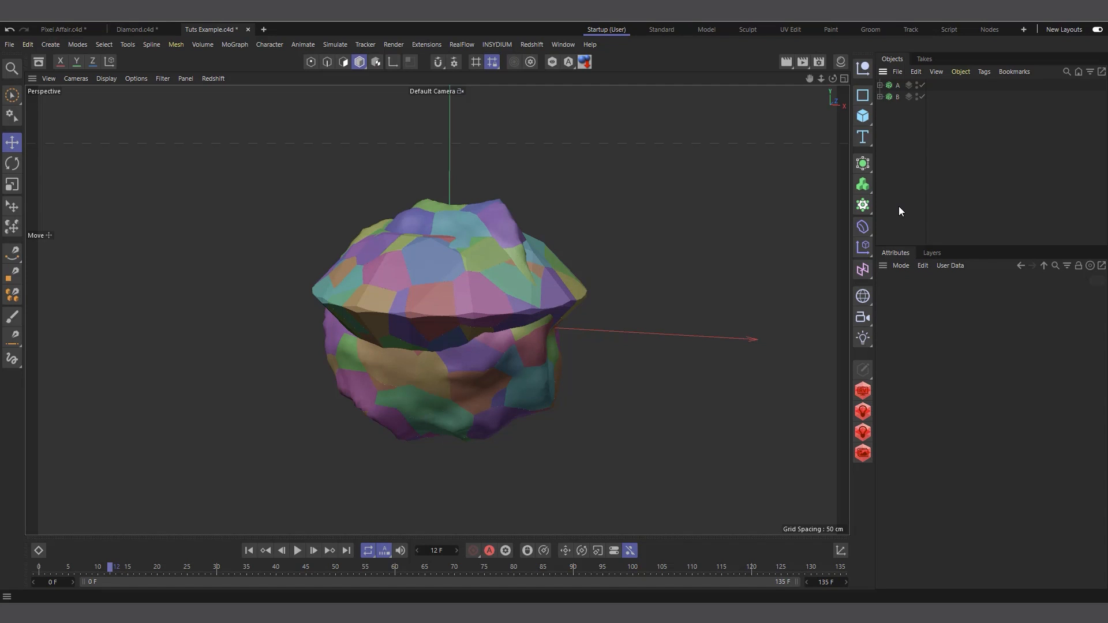
Add a Plain effector to fracture A and place it below B in the object list
left_click(896, 87)
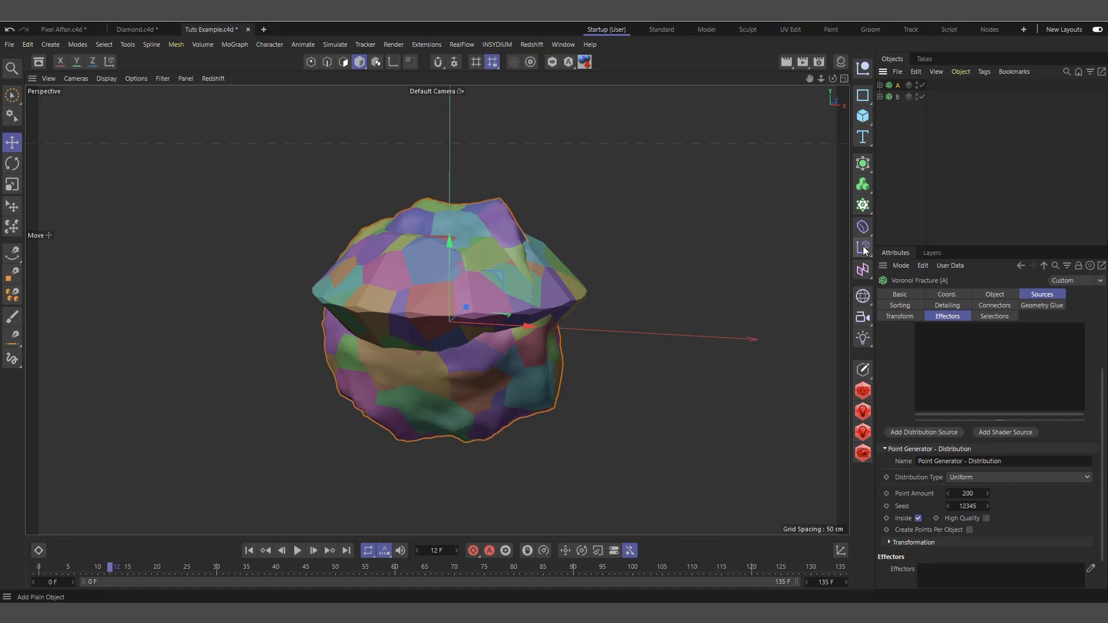
left_click(235, 45)
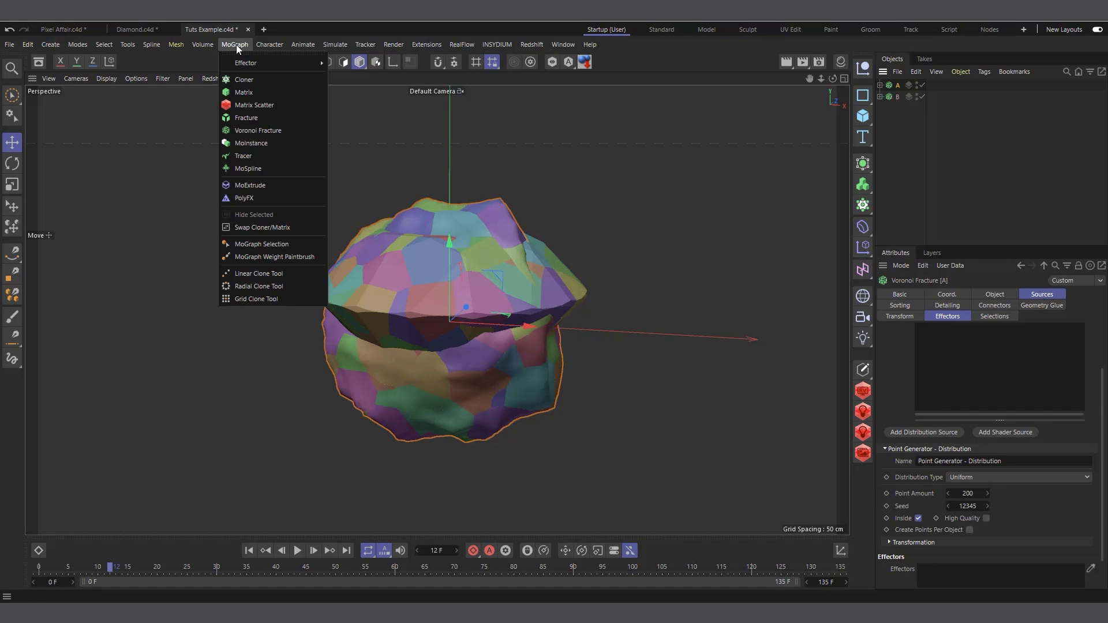
mouse_move(239, 68)
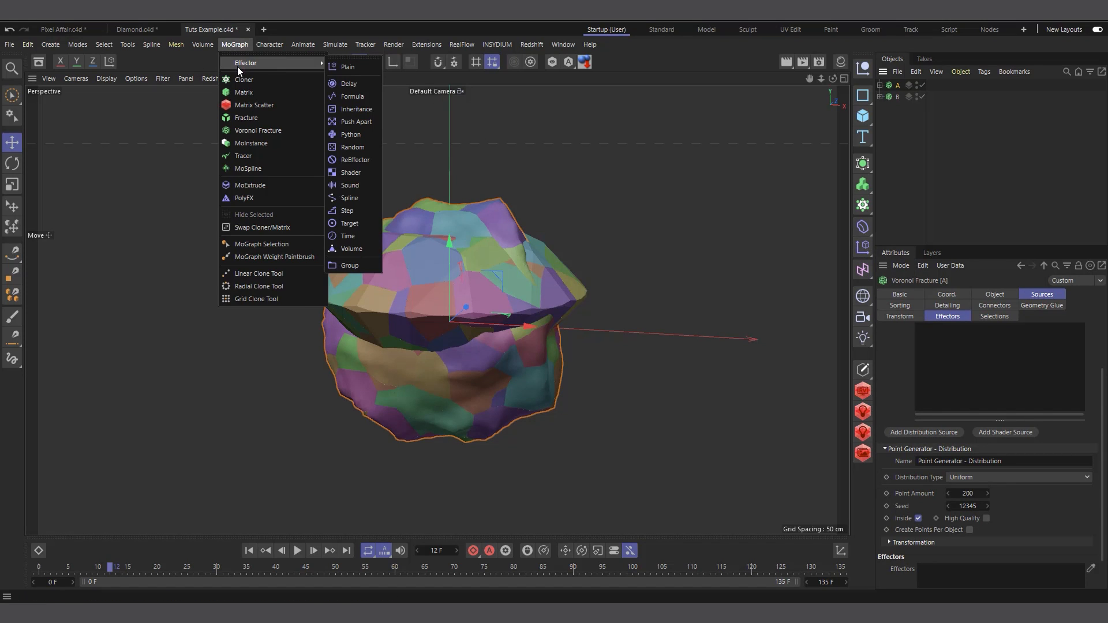
left_click(355, 67)
left_click_drag(899, 85, 898, 151)
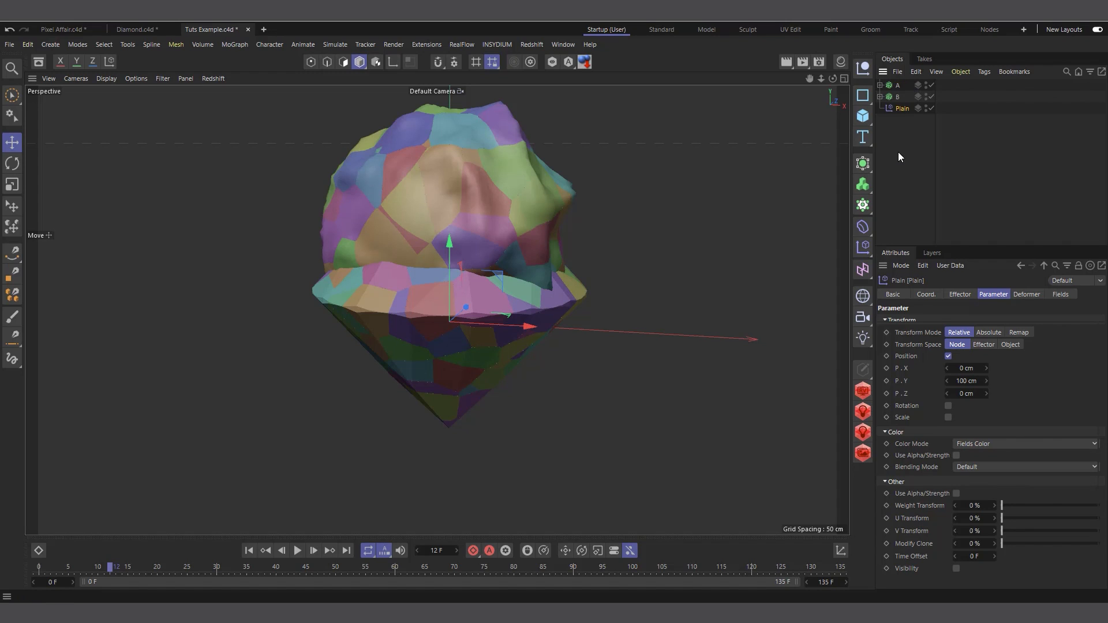
Rename the Plain effector as Plain A and disable its Position parameter
double_click(904, 109)
left_click(916, 110)
key("Return")
left_click(948, 356)
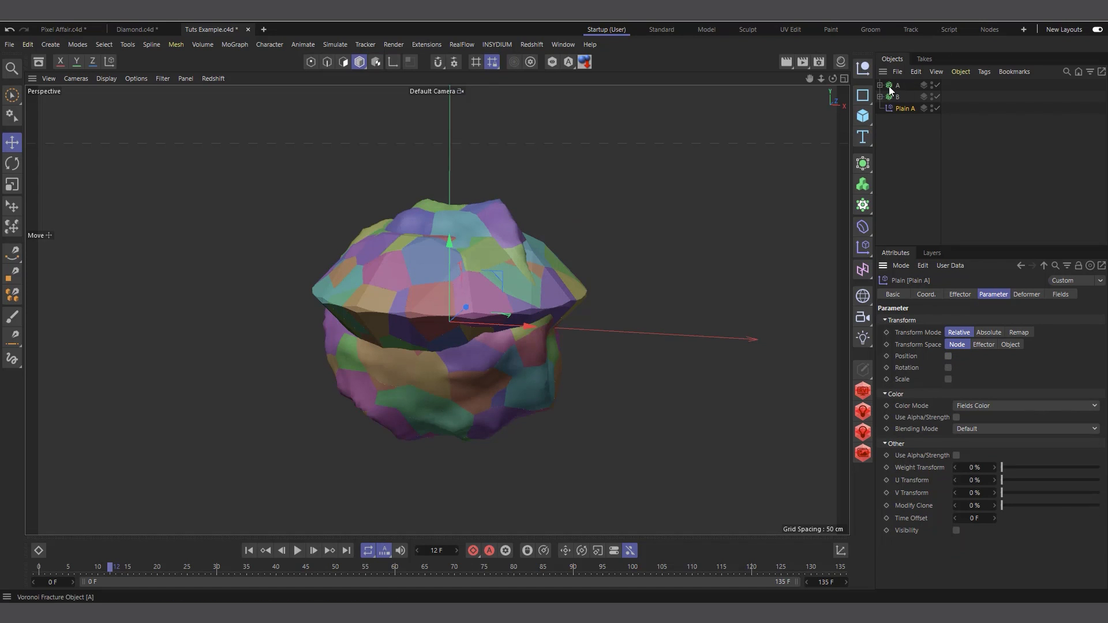
Enable uniform Scale on the Plain A effector and set its scale to -1
left_click(949, 380)
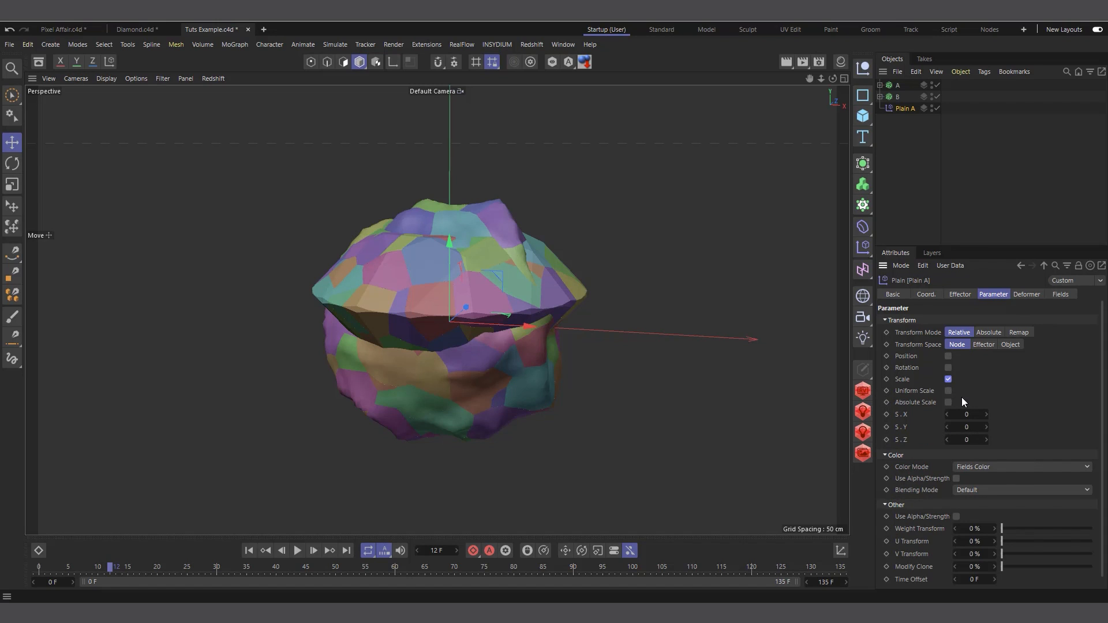
left_click(949, 391)
left_click(967, 415)
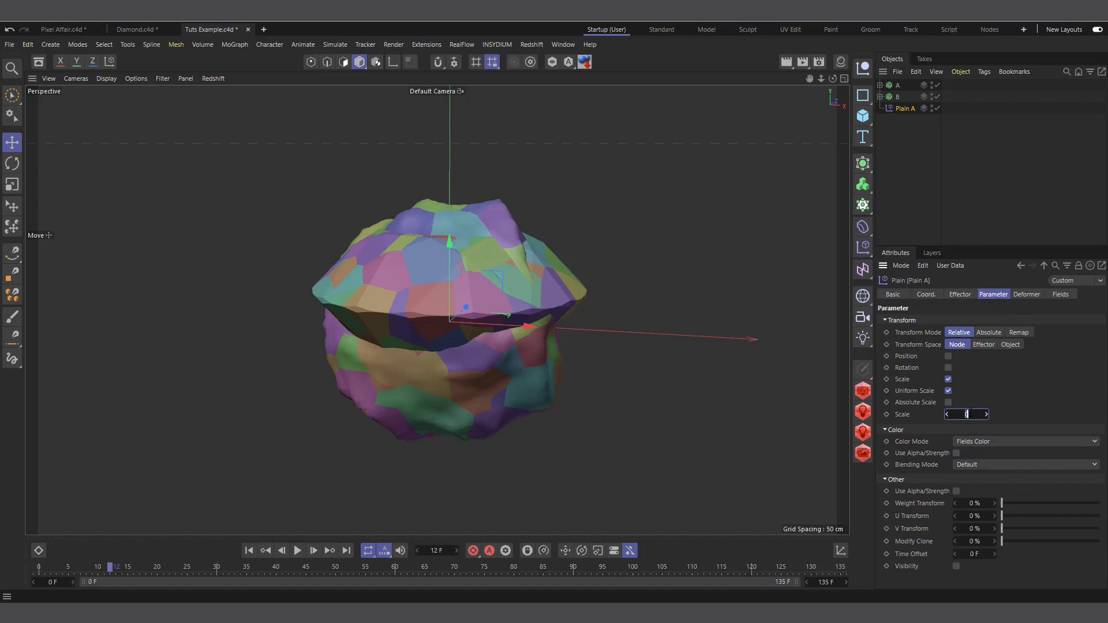
key("Return")
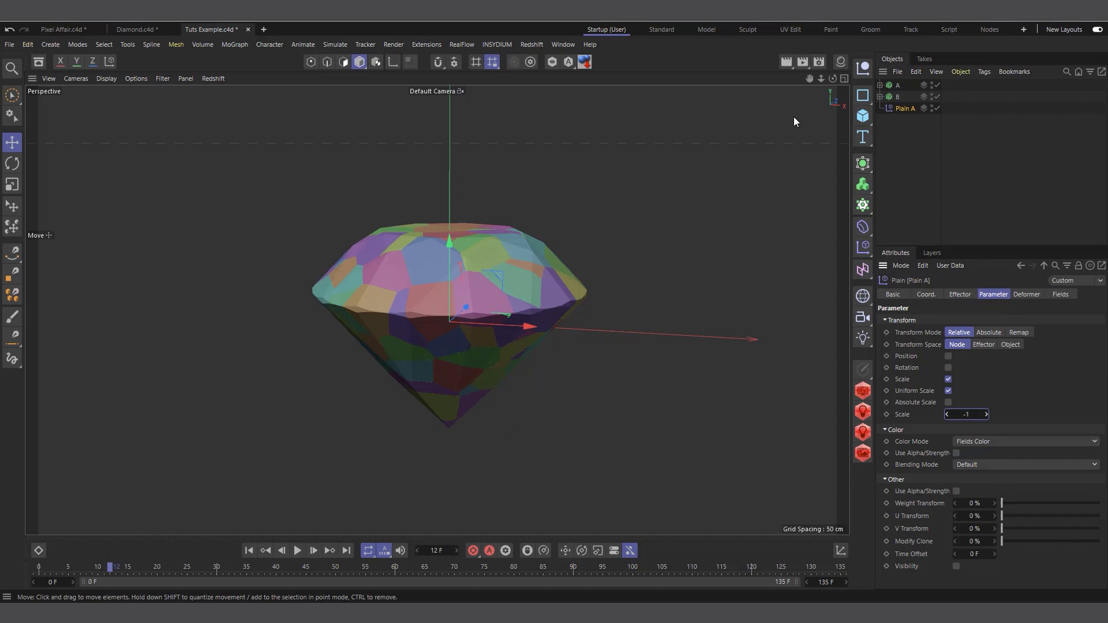
Add a second Plain effector to fracture B, place it below Plain A in the object list, and disable its Position parameter
left_click(897, 97)
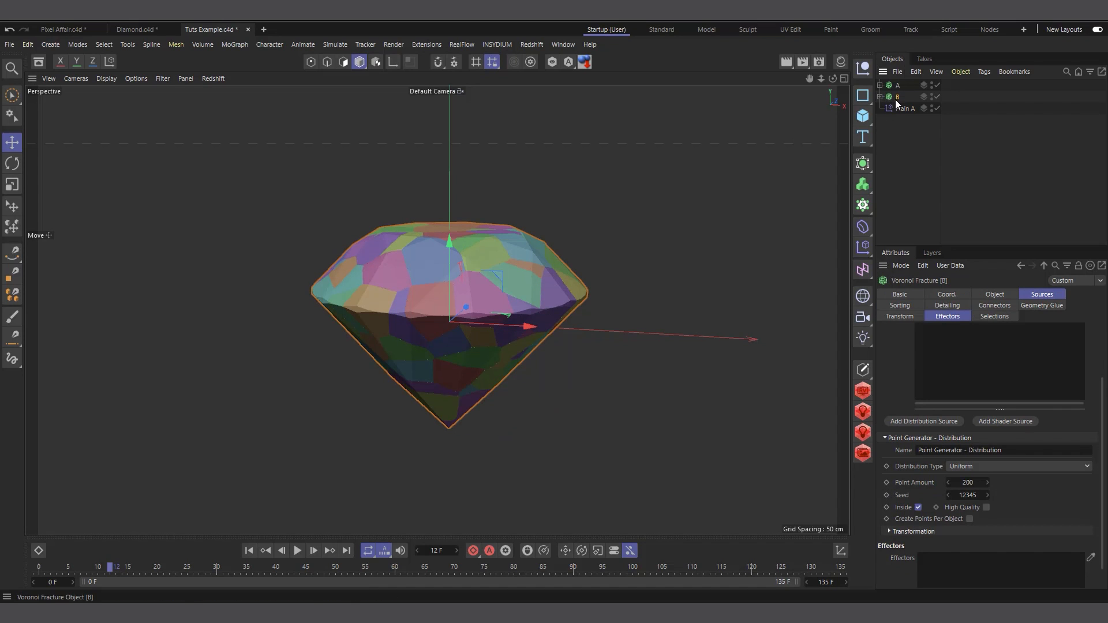
left_click(863, 247)
left_click(892, 265)
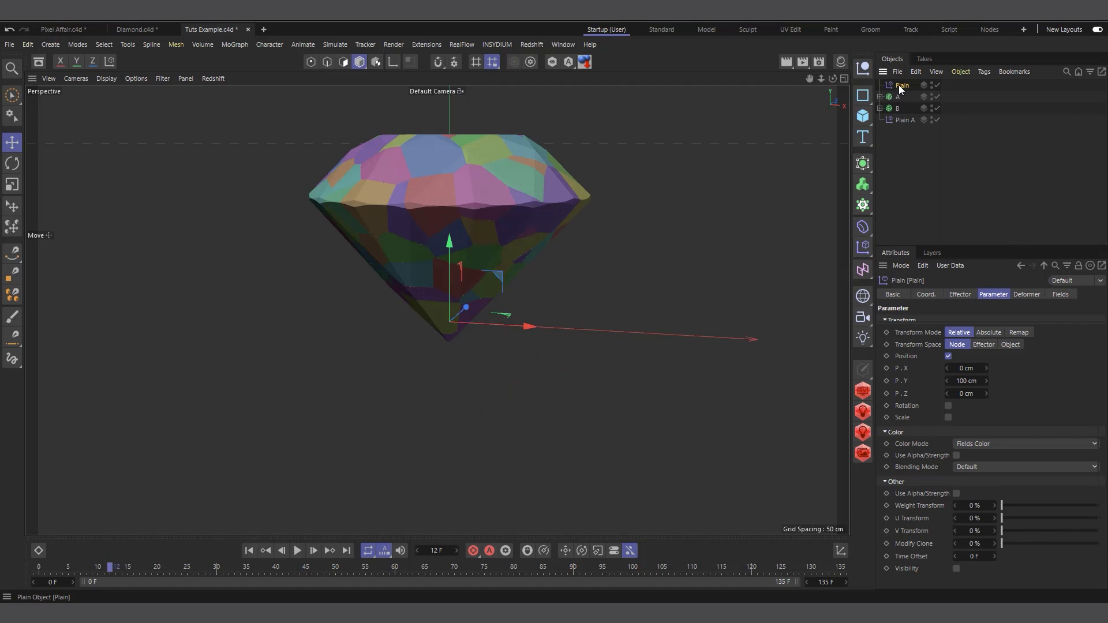
left_click(949, 357)
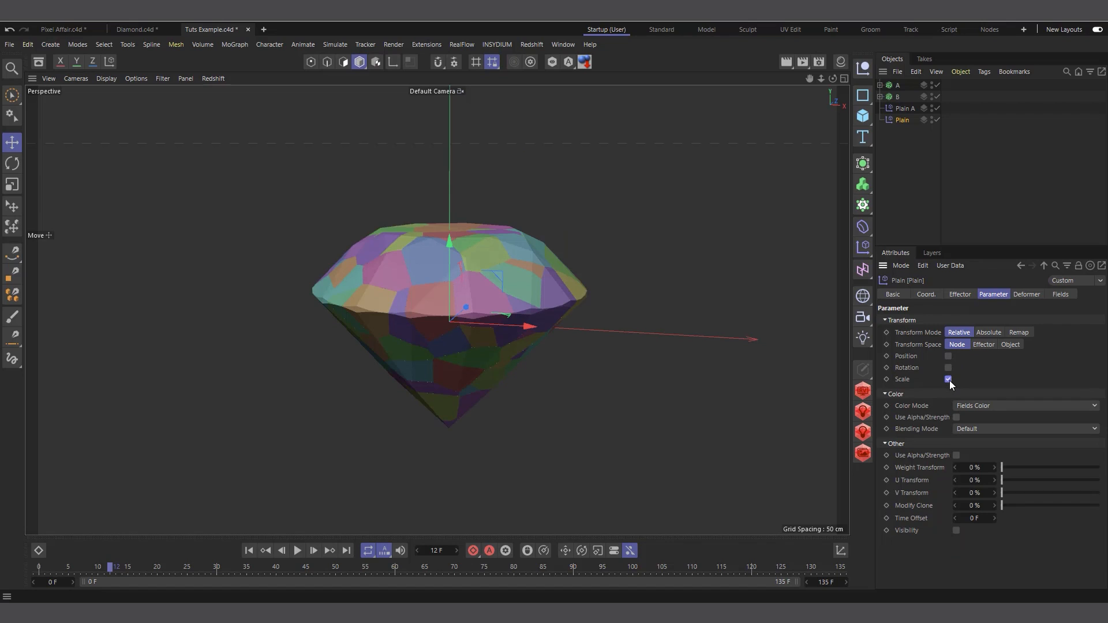
Enable uniform Scale on the new Plain effector and set its scale to -1
left_click(949, 380)
left_click(949, 391)
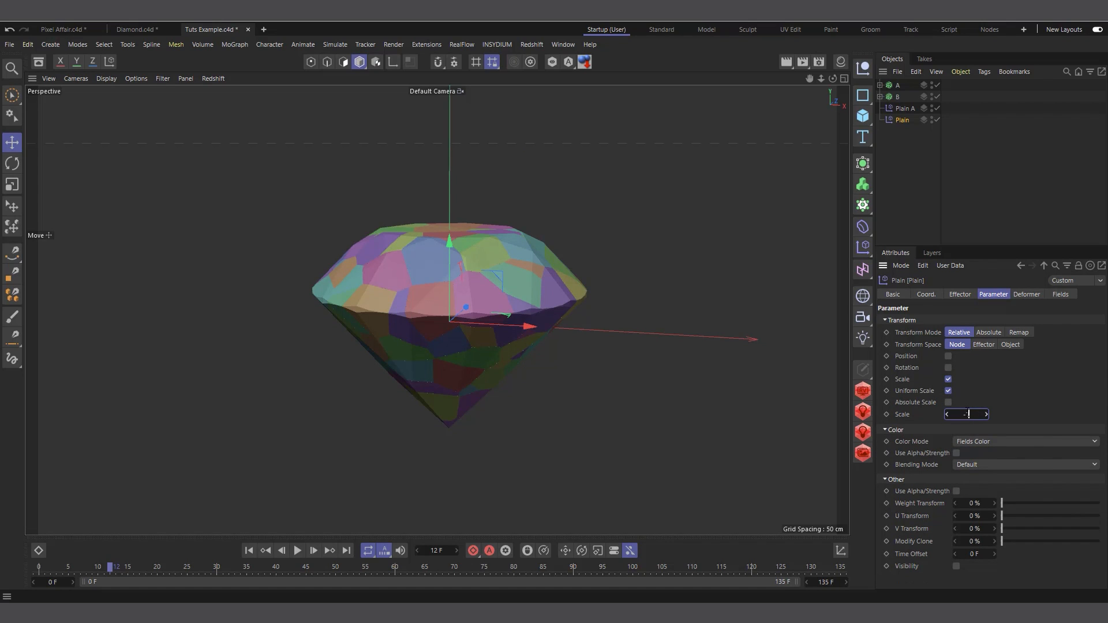
type("-1")
key("Return")
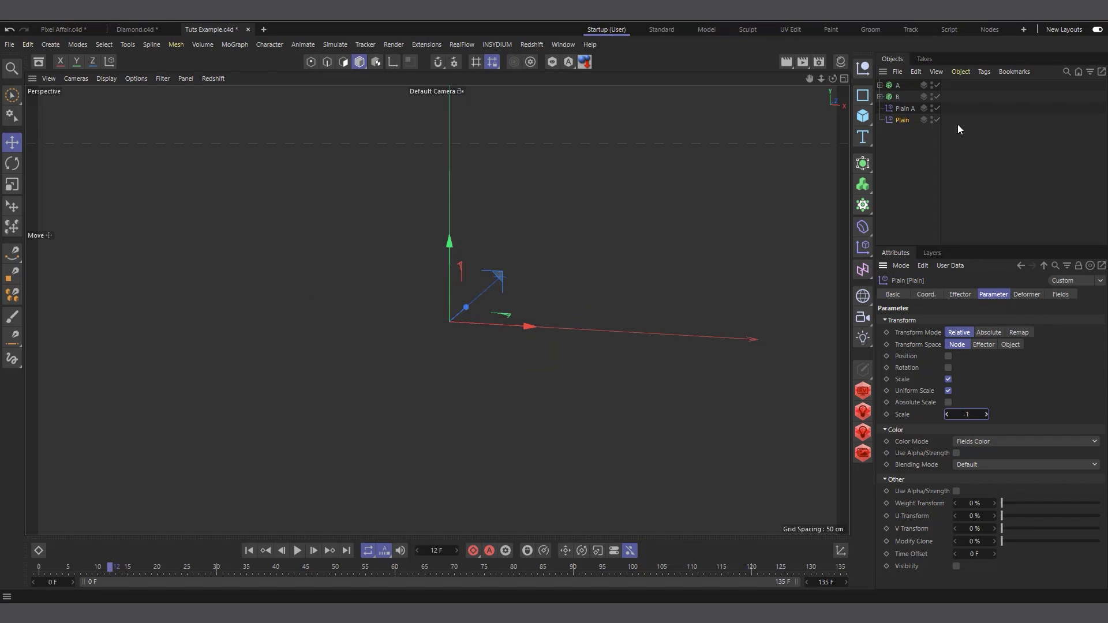
Rename the second Plain effector as Plain B and select Plain A
left_click(902, 110)
double_click(904, 121)
left_click(901, 110)
Add a Linear Field to Plain A and set its direction to Y-
scroll(528, 309, "down", 1)
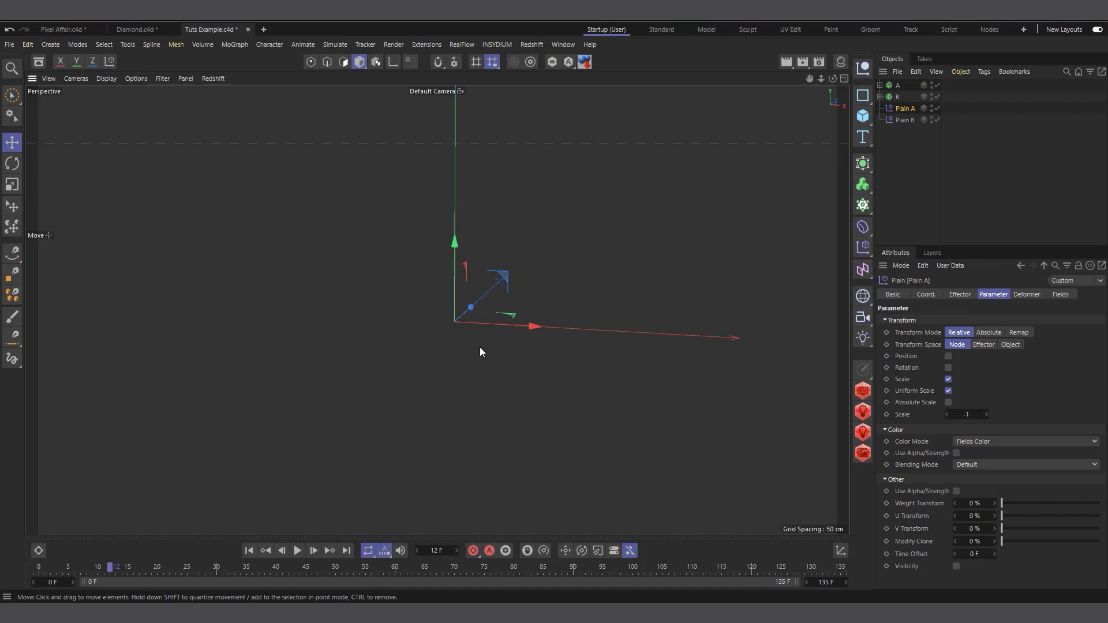
scroll(493, 266, "up", 2)
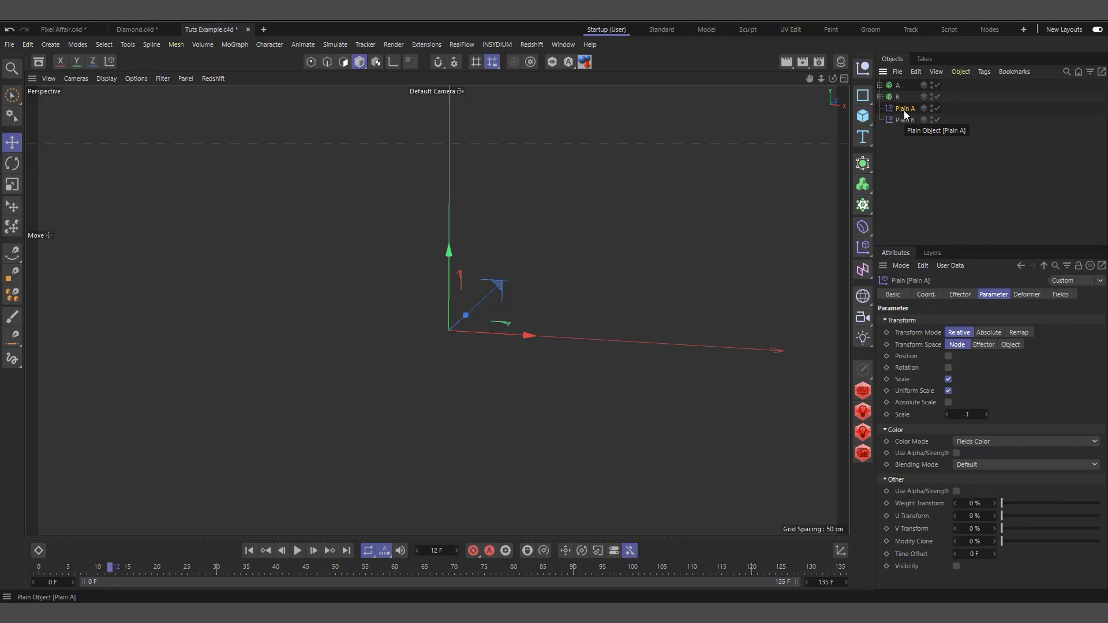
left_click(1062, 296)
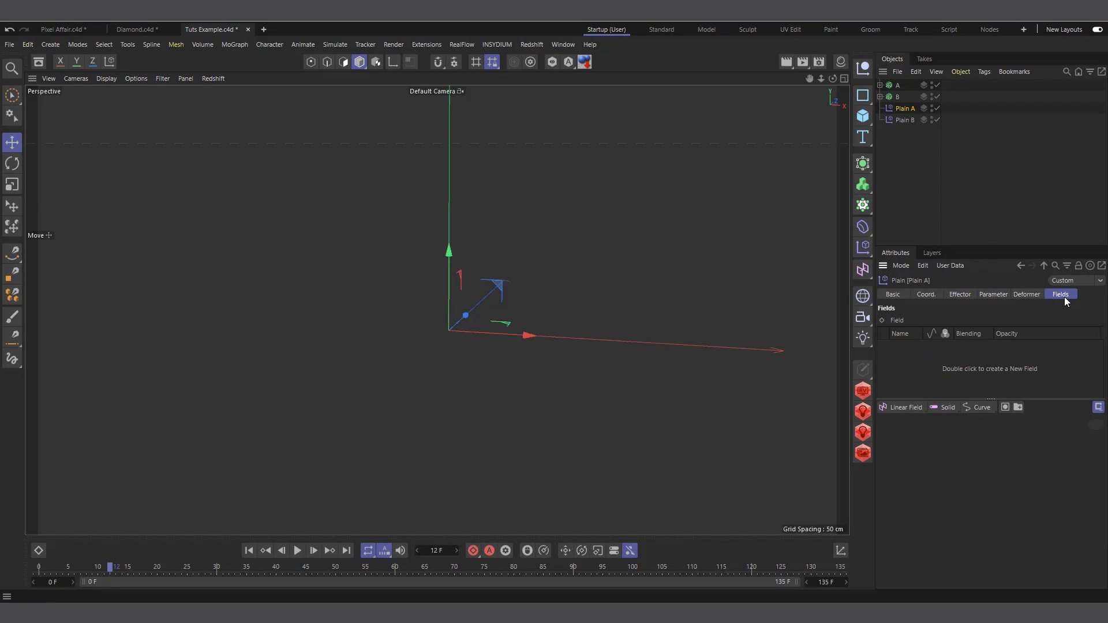
left_click(911, 408)
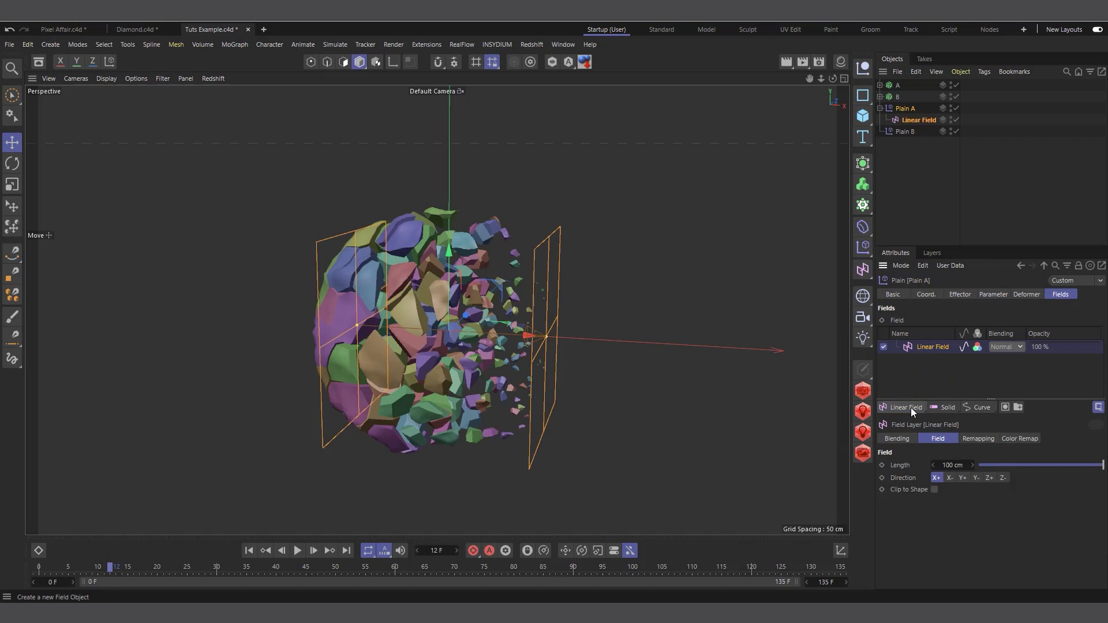
left_click(963, 478)
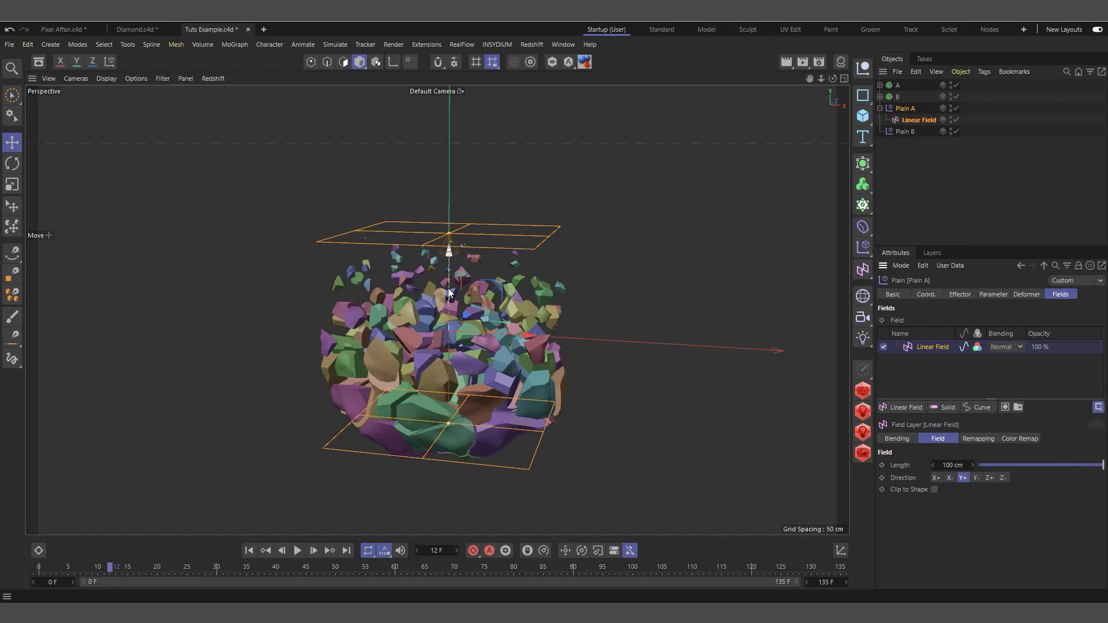
left_click_drag(450, 291, 445, 417)
left_click(976, 478)
Try moving the linear field upward along the Y axis, and undo the move
left_click_drag(438, 260, 424, 146)
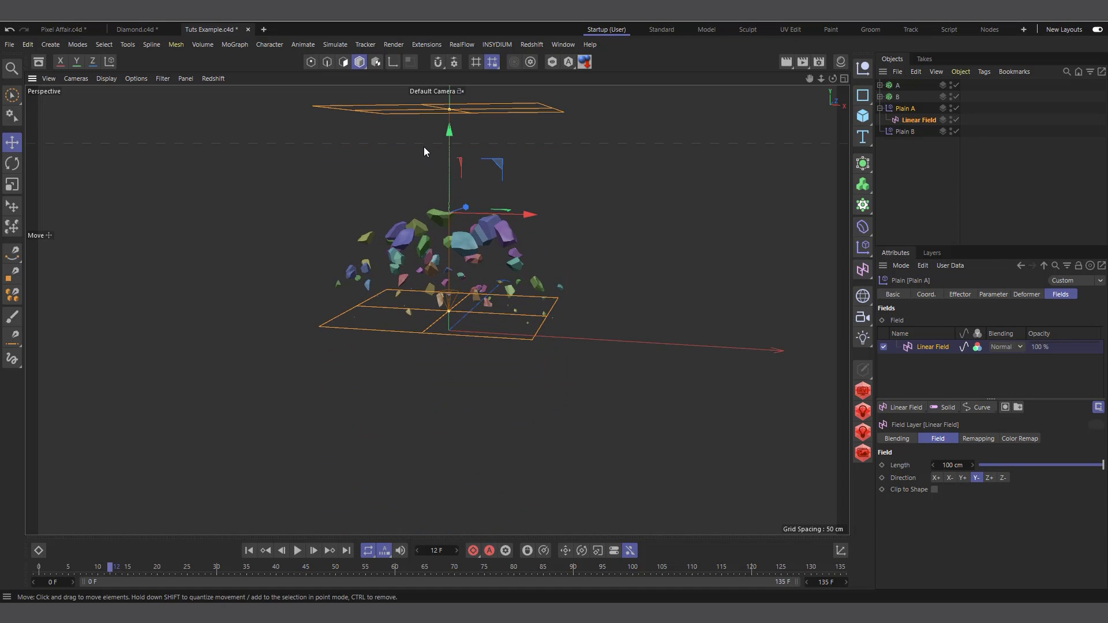
key("ctrl+z")
scroll(445, 275, "down", 3)
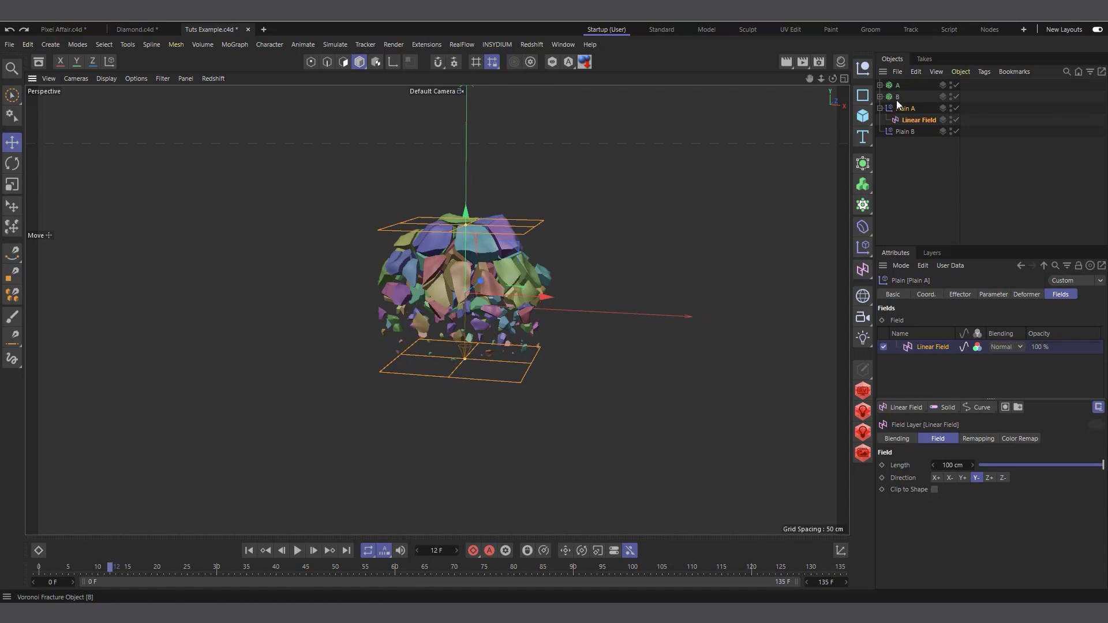
Add Plain A's Linear Field to the Fields list of Plain B, undoing any accidental move of the effector
left_click(906, 133)
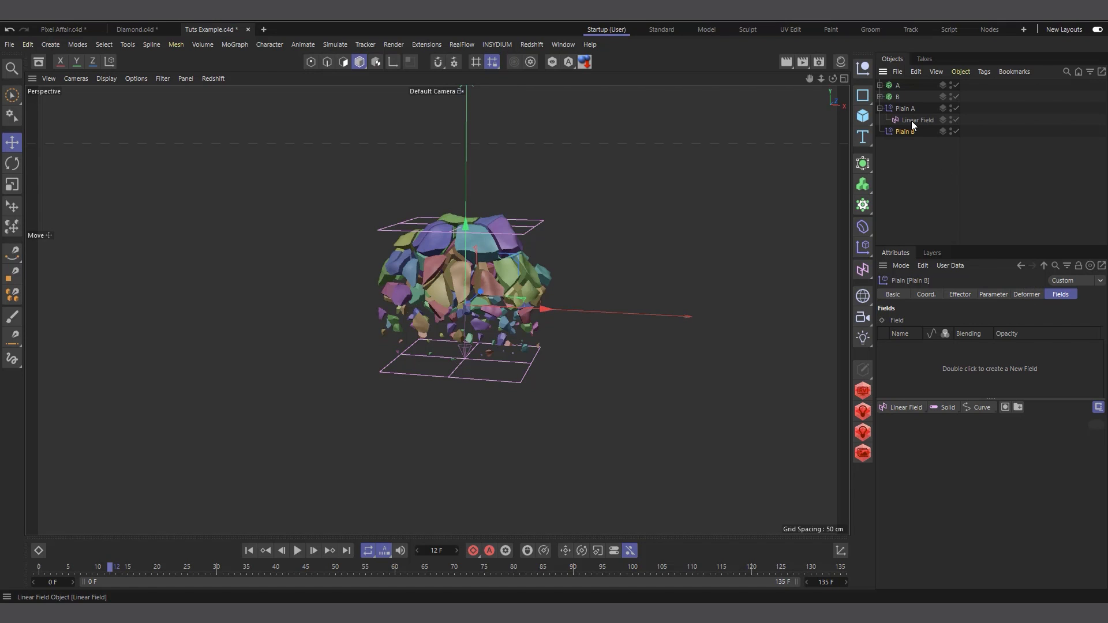
left_click_drag(912, 120, 917, 366)
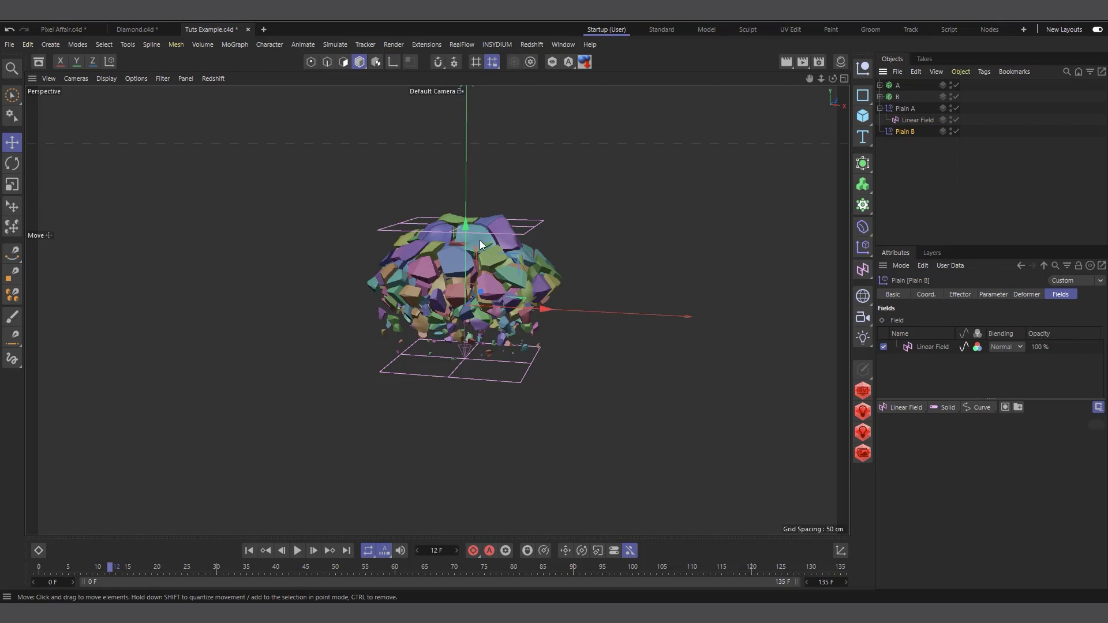
left_click_drag(469, 310, 468, 342)
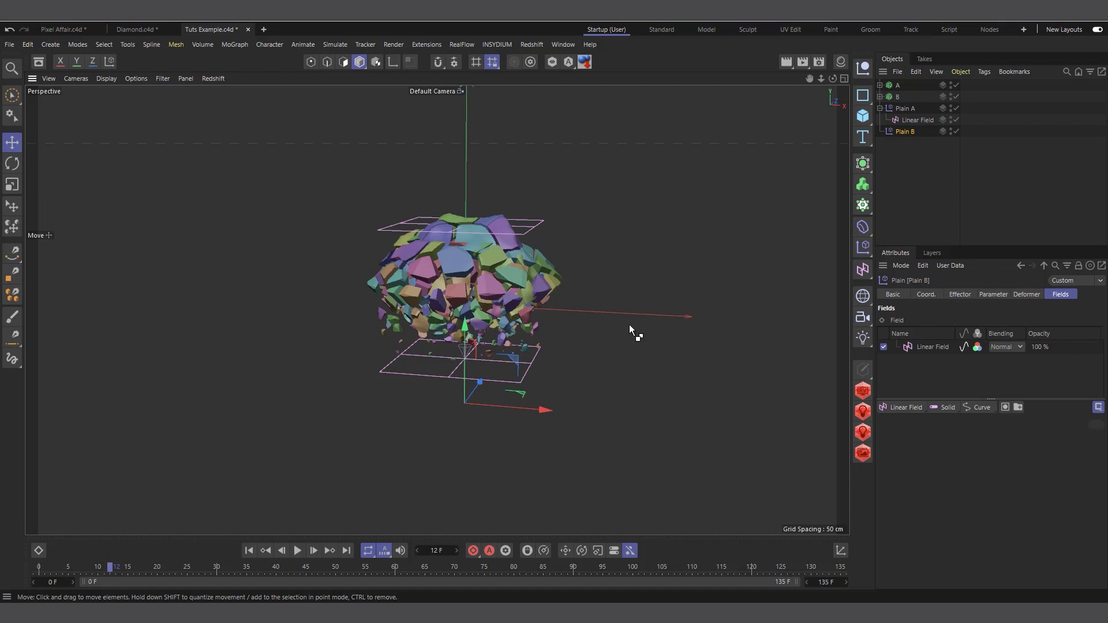
key("ctrl+z")
Move the shared linear field down along the Y axis to preview its effect on both fractures
left_click(908, 120)
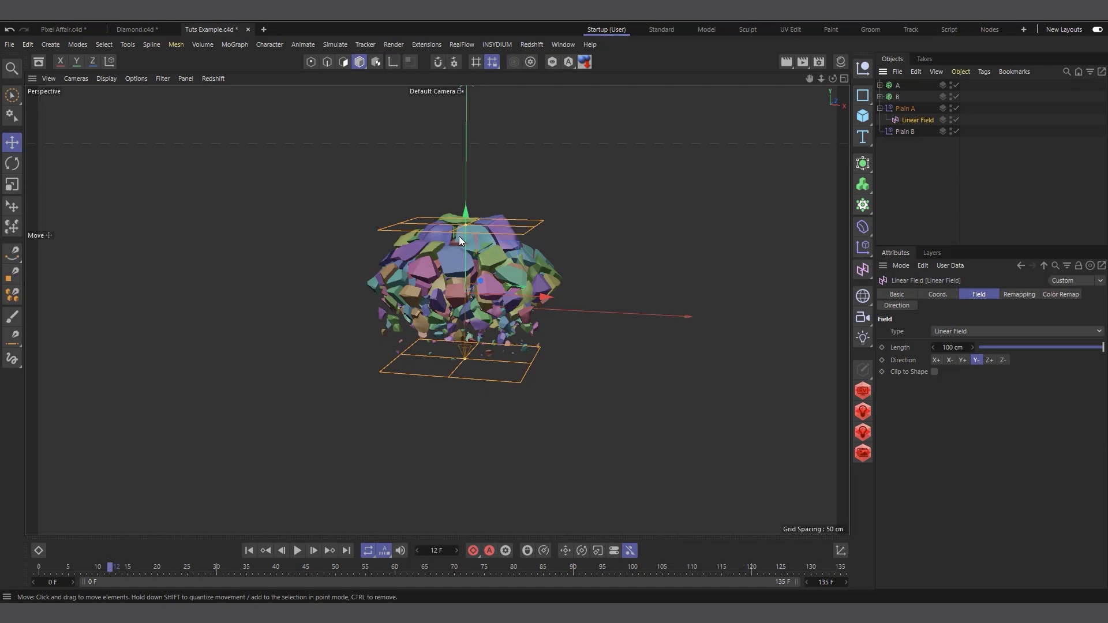
left_click_drag(466, 266, 396, 306)
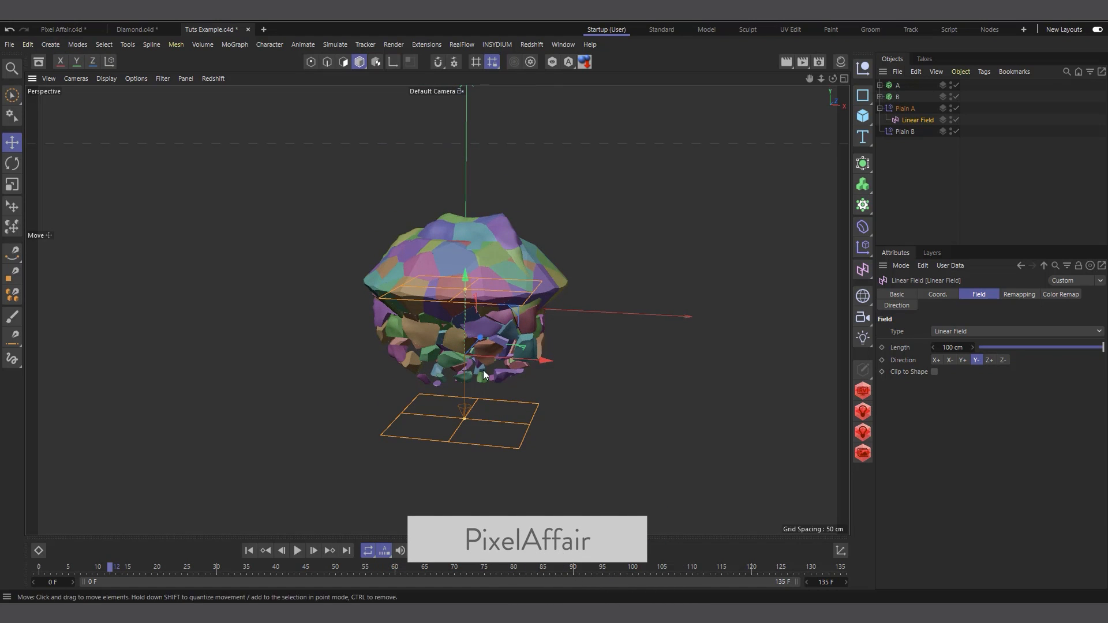
left_click_drag(463, 324, 428, 325)
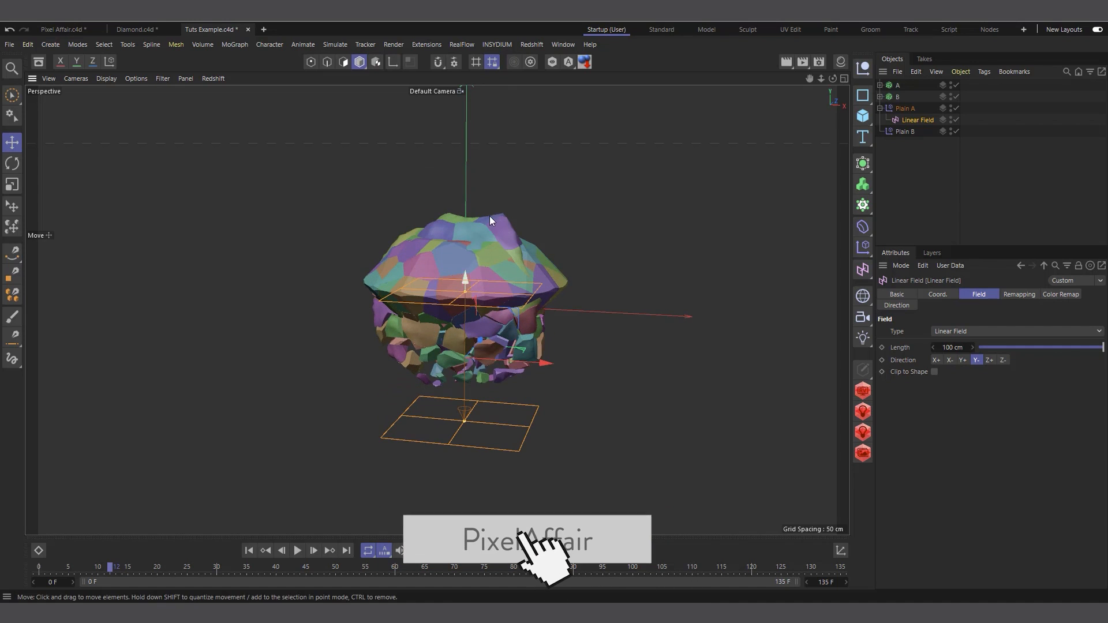
Add an Invert modifier layer above the Linear Field in Plain B's Fields list
left_click(906, 131)
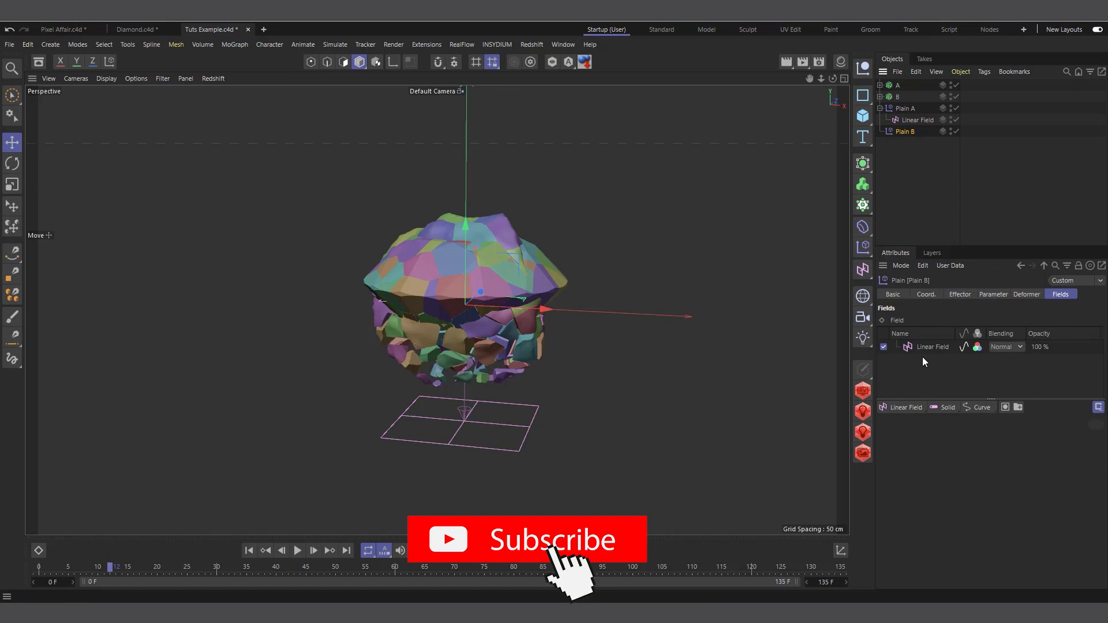
left_click(976, 408)
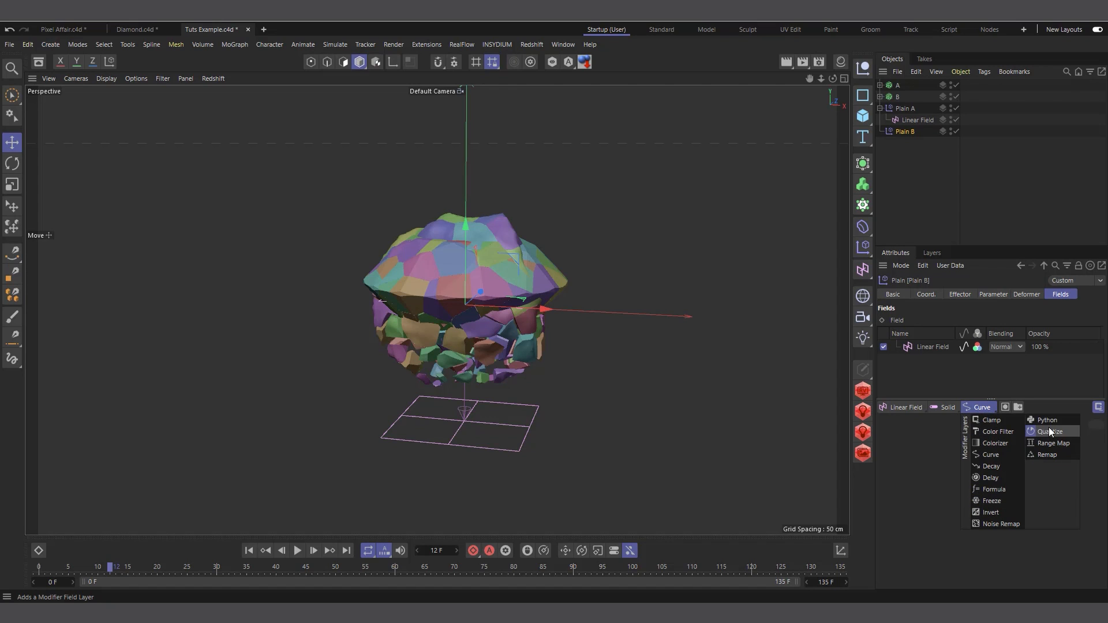
left_click(1002, 350)
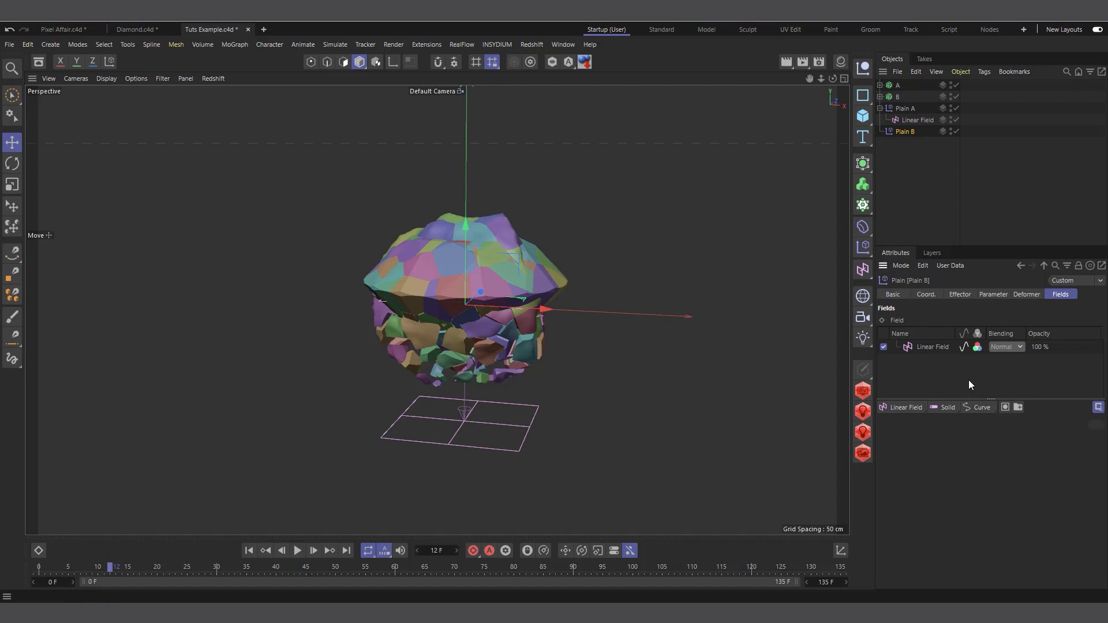
left_click(982, 407)
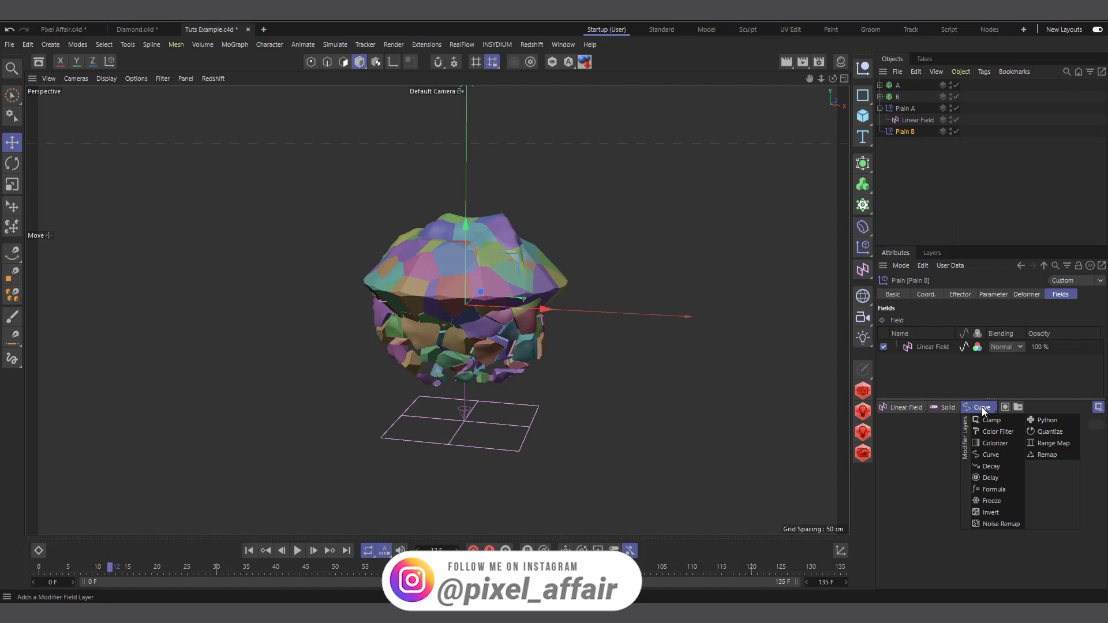
left_click(991, 512)
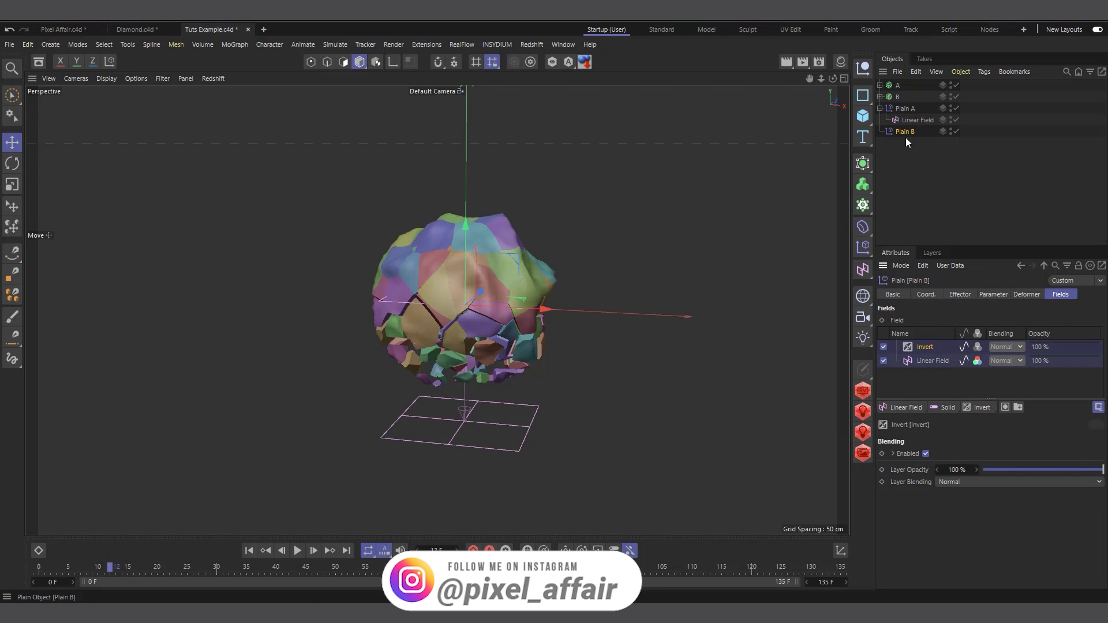
Shorten the linear field's length to about 68.5 cm and lower it along the Y axis until it sits beneath the rock
left_click(908, 122)
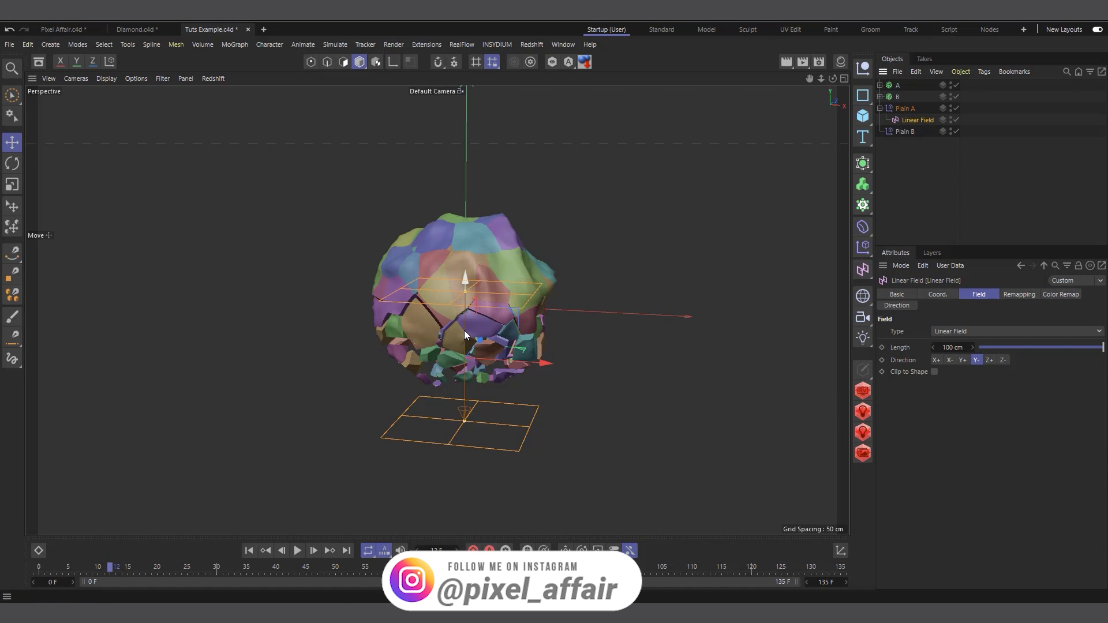
left_click_drag(464, 331, 387, 425)
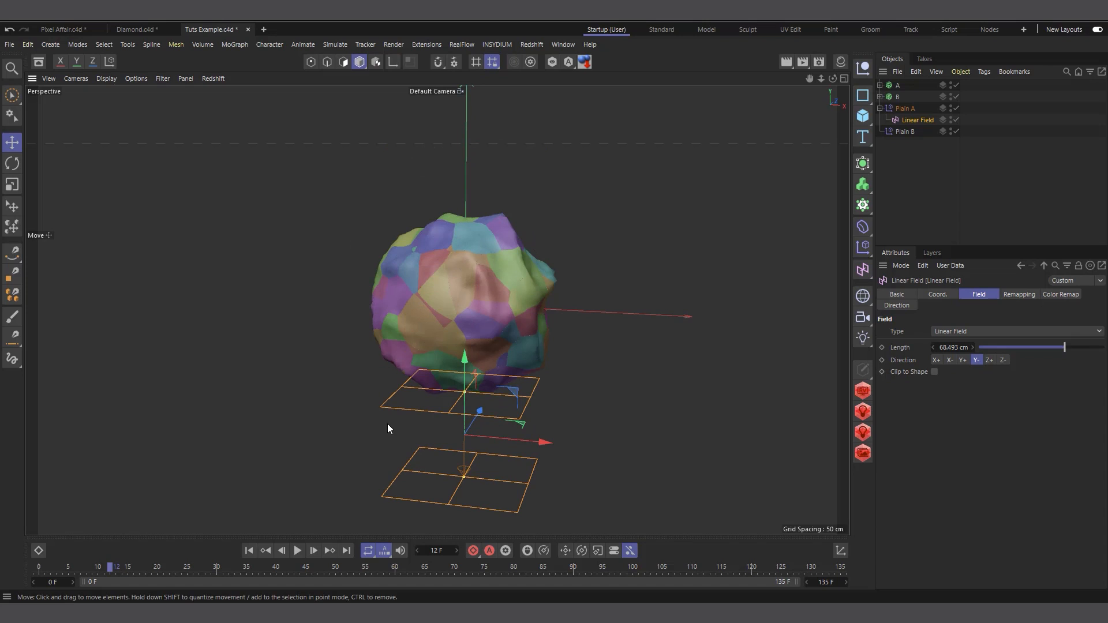
Try raising the linear field through the rock to preview the transition, and undo the move
scroll(491, 327, "up", 1)
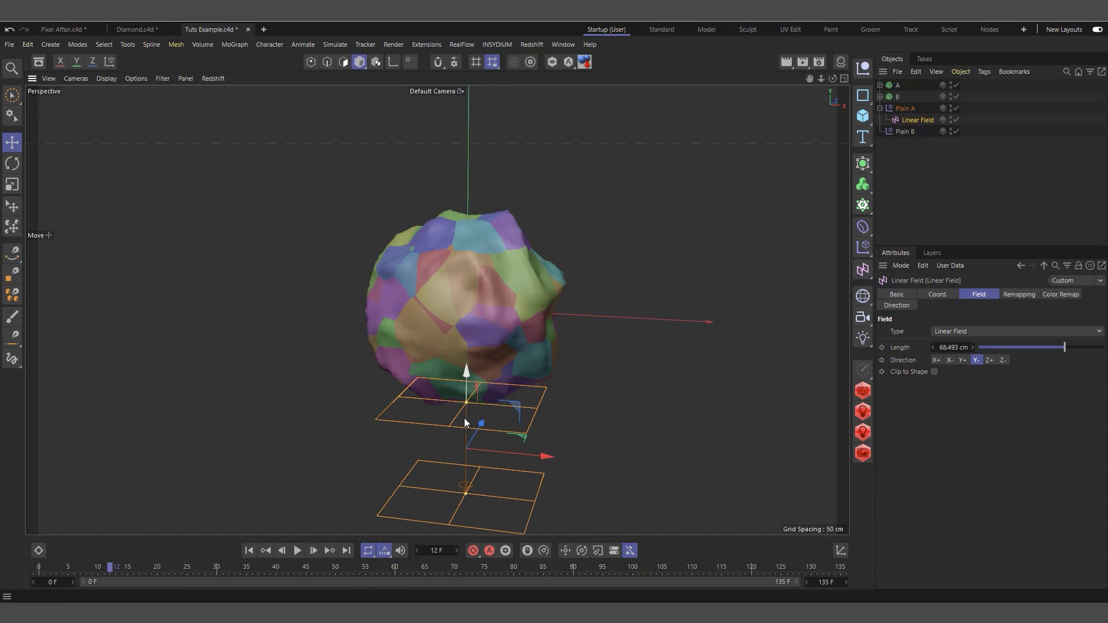
left_click_drag(465, 421, 473, 293)
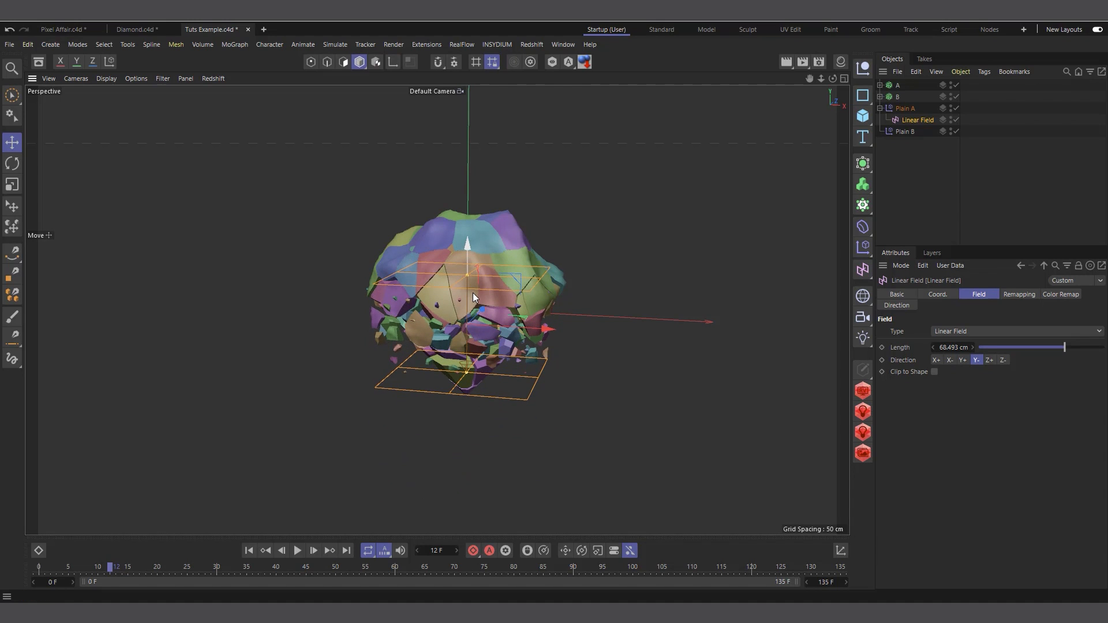
key("ctrl+z")
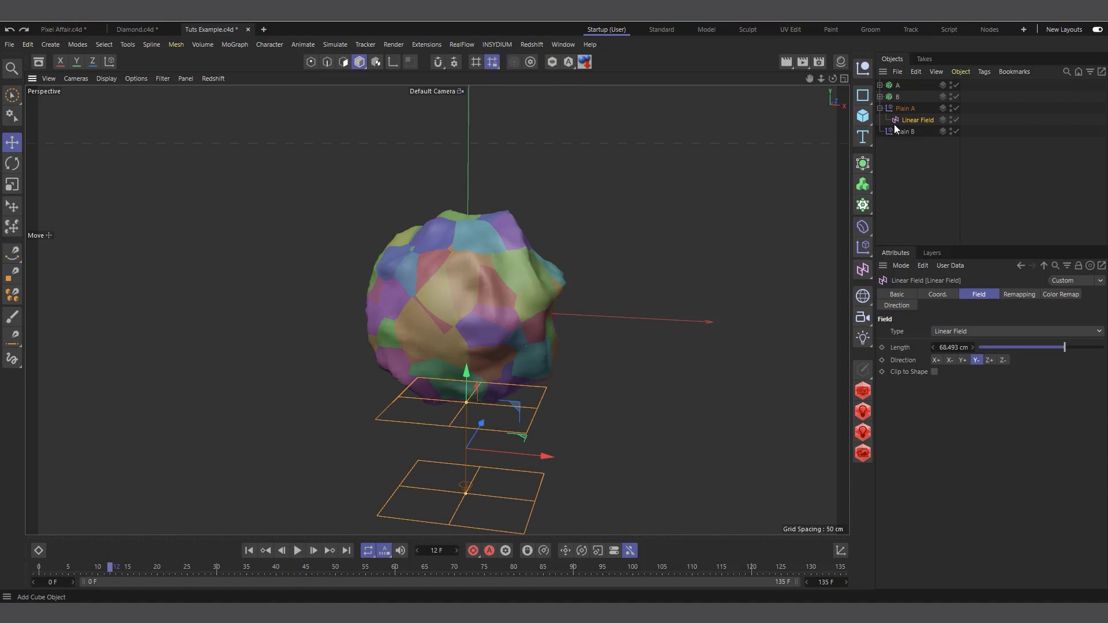
Collapse the Plain A hierarchy, add a new Plain effector to both fractures A and B, and place it below Plain B
left_click(880, 108)
left_click(907, 139)
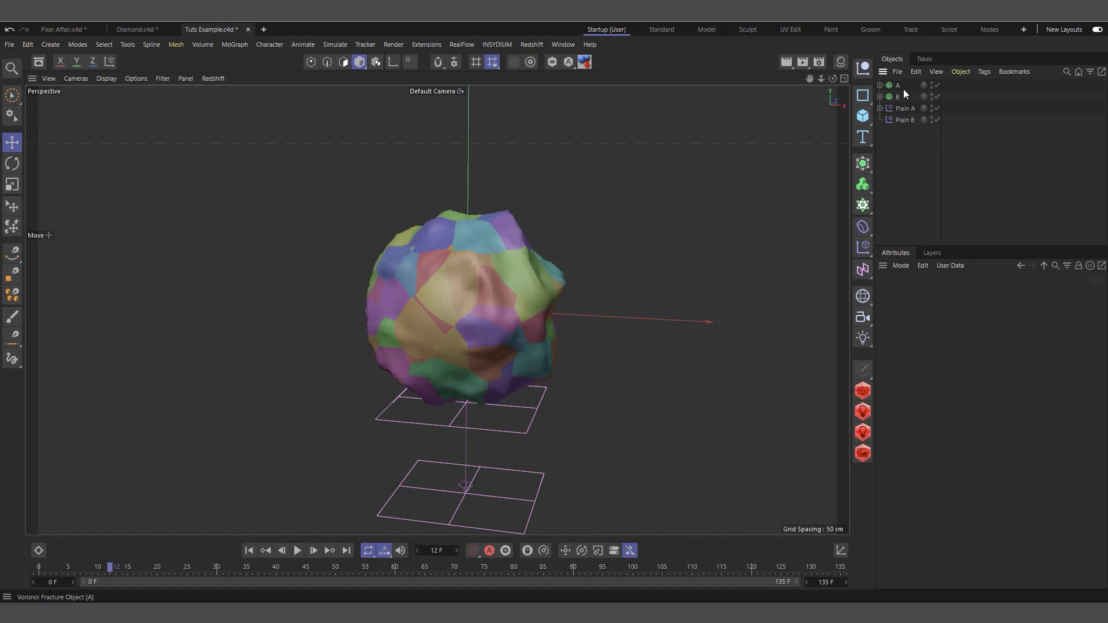
left_click_drag(909, 83, 894, 99)
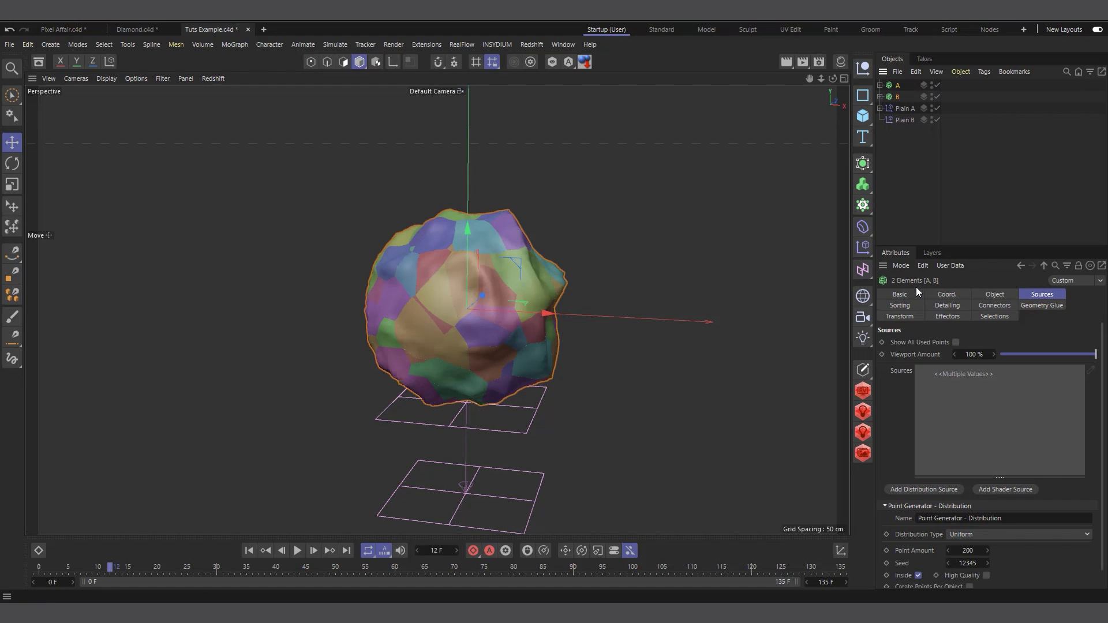
left_click(864, 254)
left_click(892, 261)
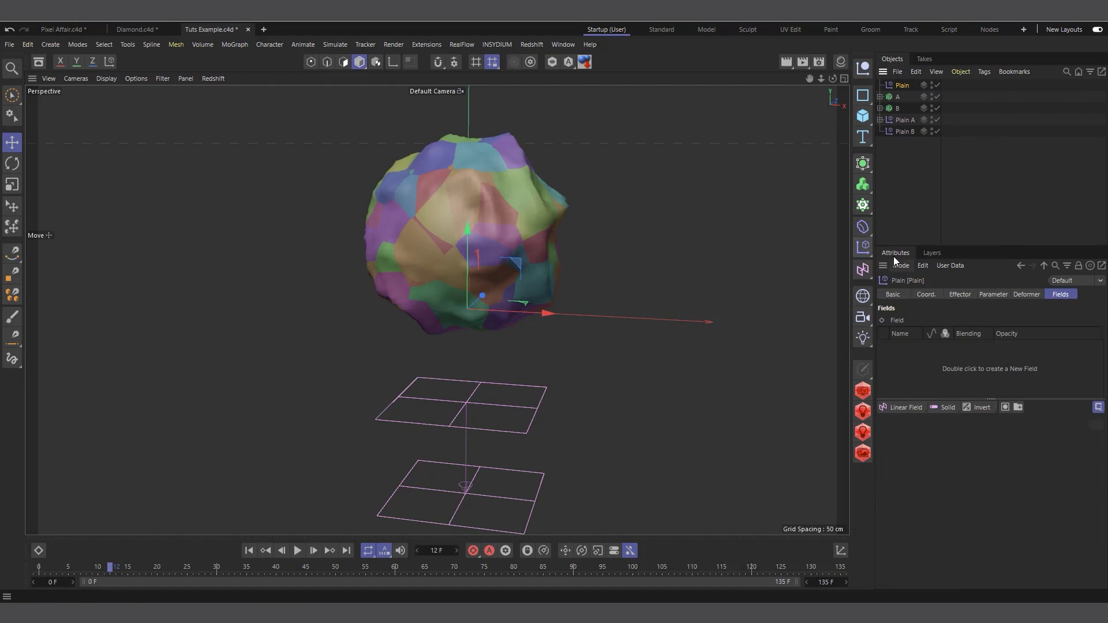
left_click_drag(903, 161, 910, 138)
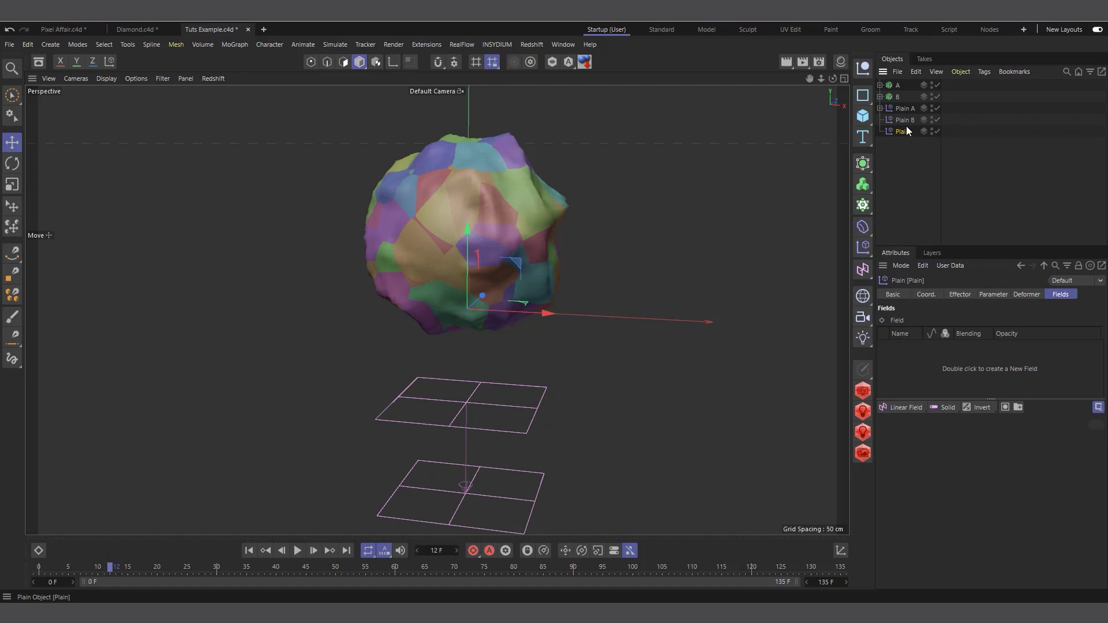
Rename the new Plain effector as Plain Rotate
double_click(906, 131)
type("Rotate")
key("Return")
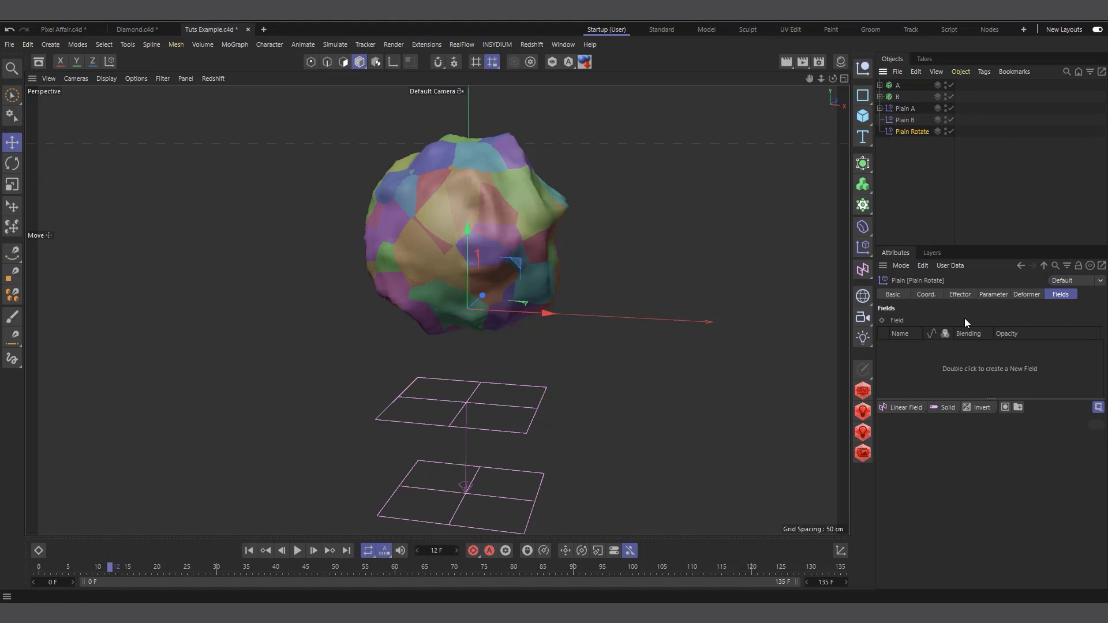
Disable position on the Plain Rotate effector and enable rotation with R.H set to 360°
left_click(993, 295)
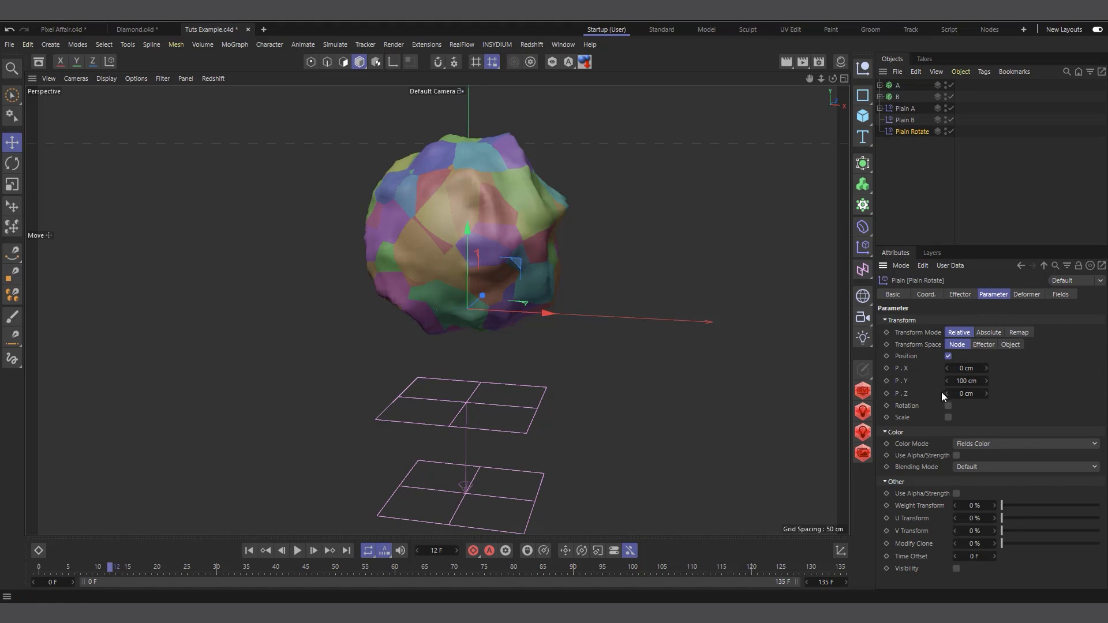
left_click(947, 357)
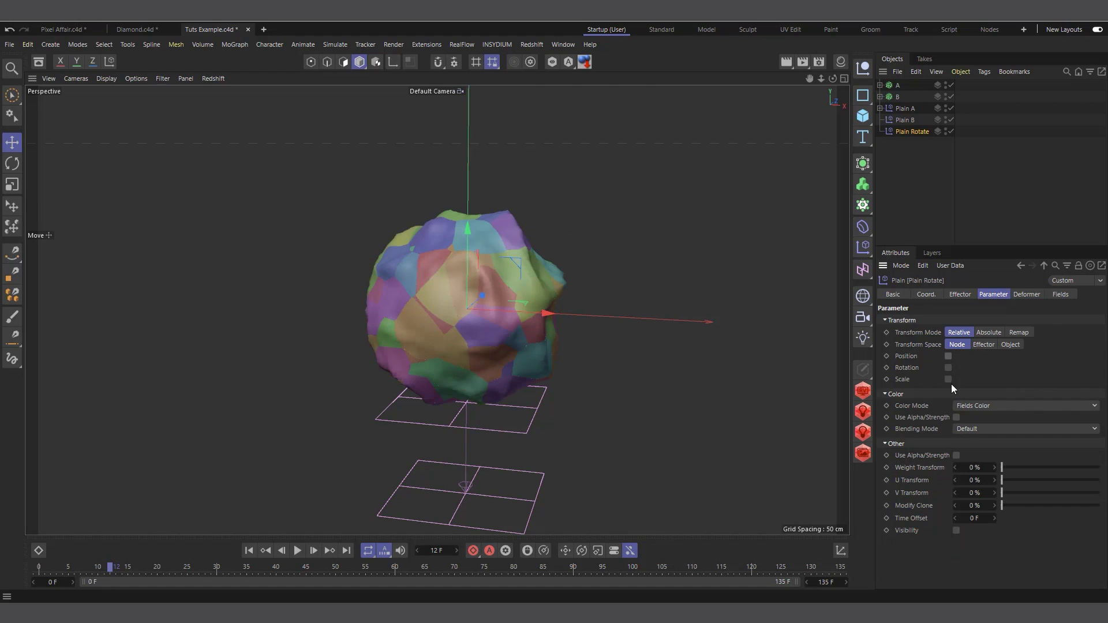
left_click(948, 368)
left_click_drag(965, 392, 1066, 381)
right_click(987, 393)
double_click(971, 379)
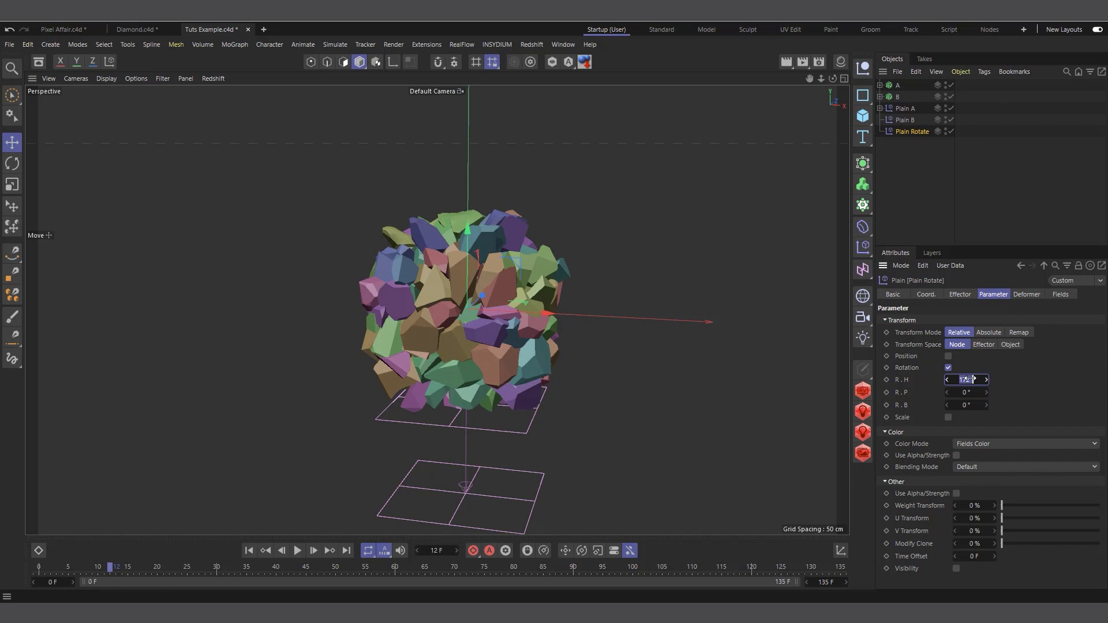
type("360")
key("Return")
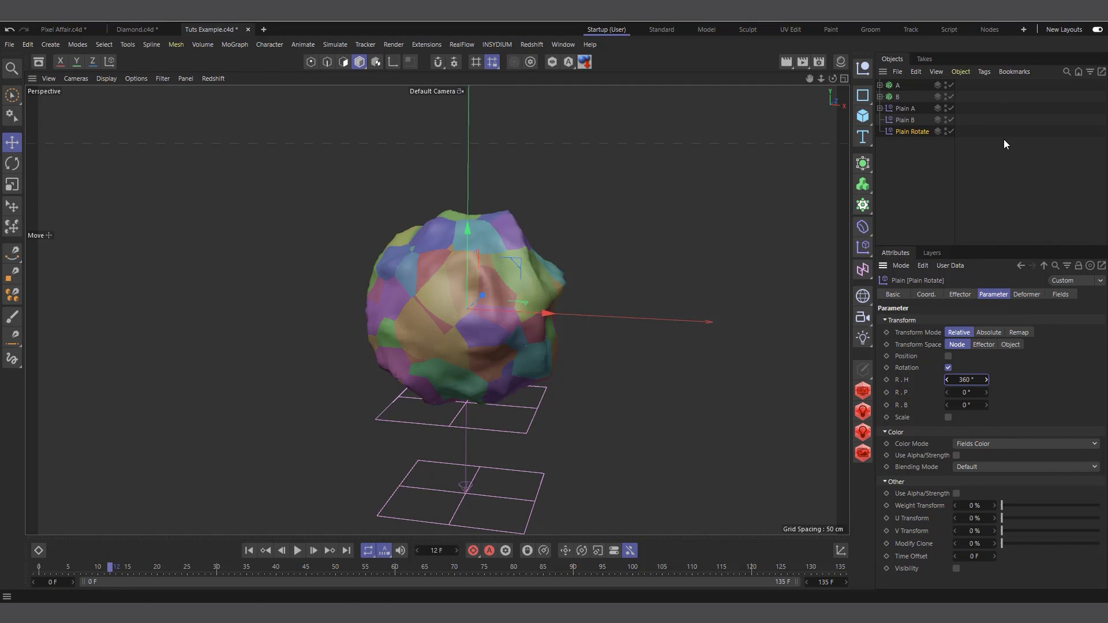
Expand the Plain A hierarchy and add its Linear Field to Plain Rotate's Fields list
left_click(880, 107)
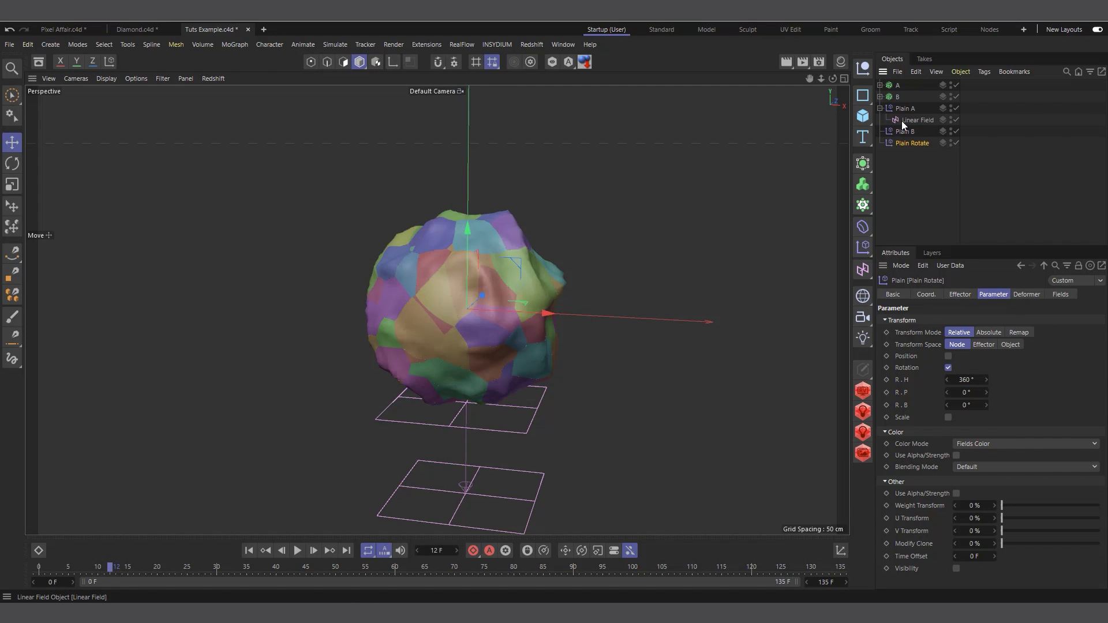
left_click(905, 120)
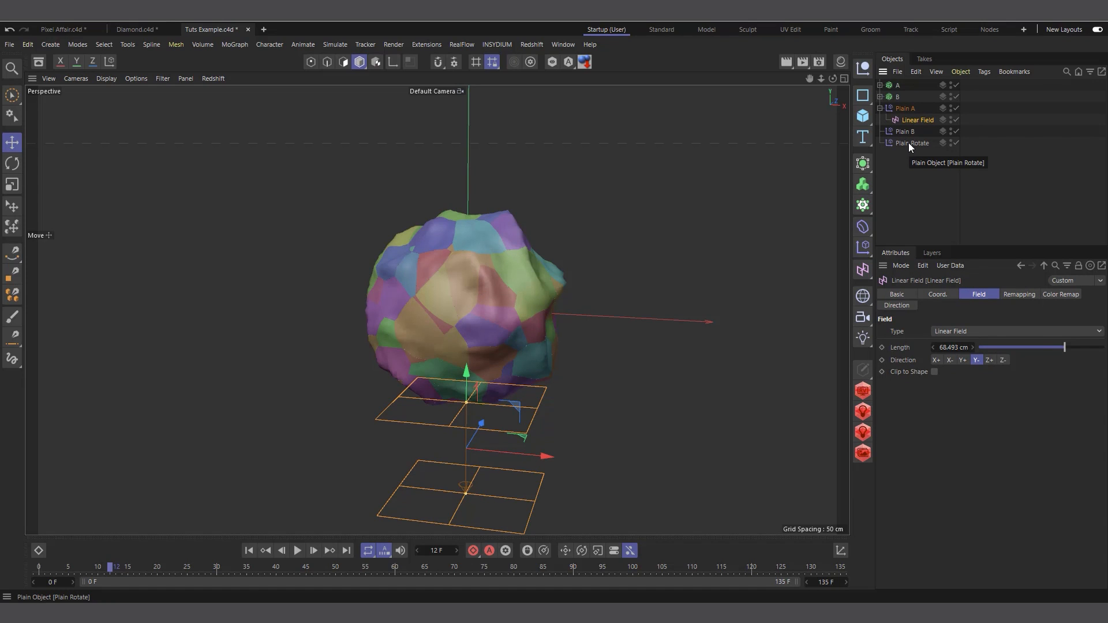
left_click(912, 144)
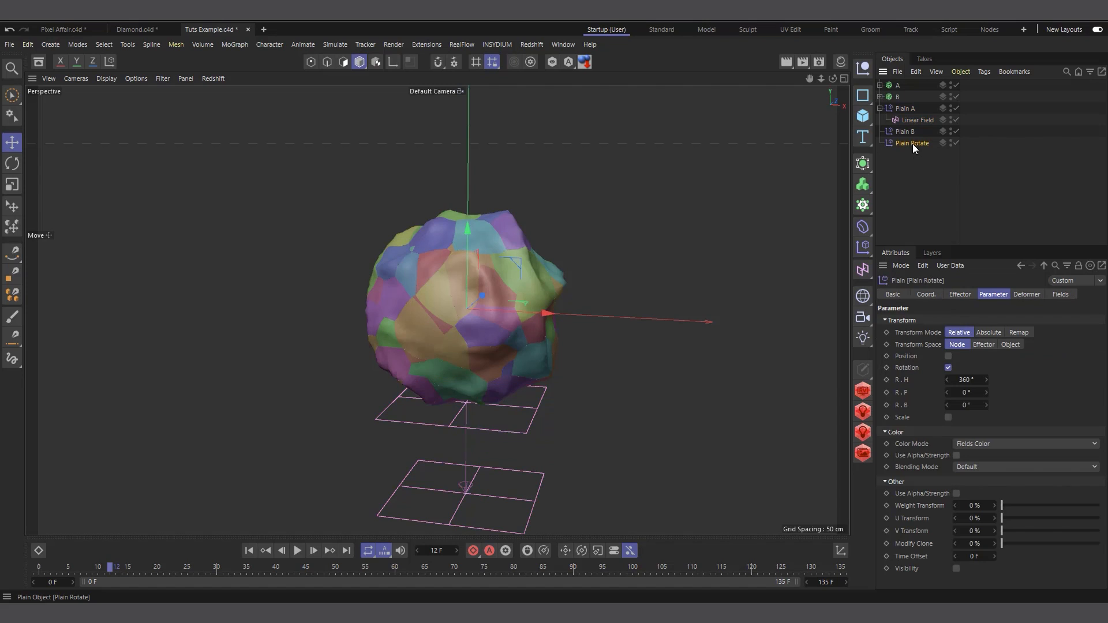
left_click(1062, 295)
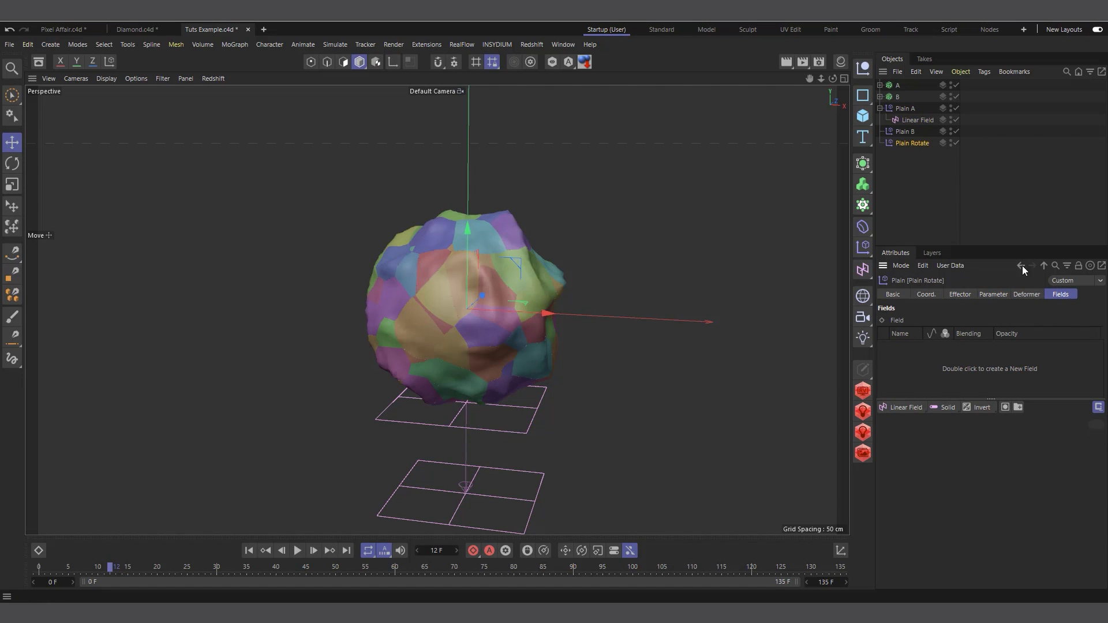
left_click_drag(914, 122, 906, 370)
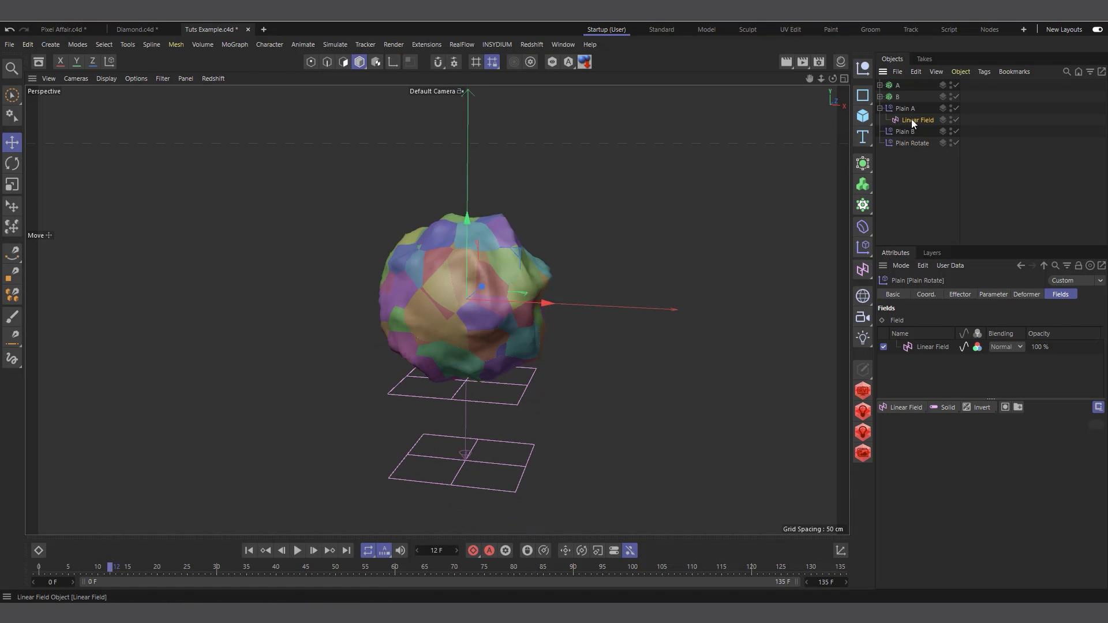
Move the linear field through the rock and back beneath it to preview the rotating fragments
left_click(918, 120)
left_click_drag(465, 346, 353, 358)
scroll(502, 314, "up", 2)
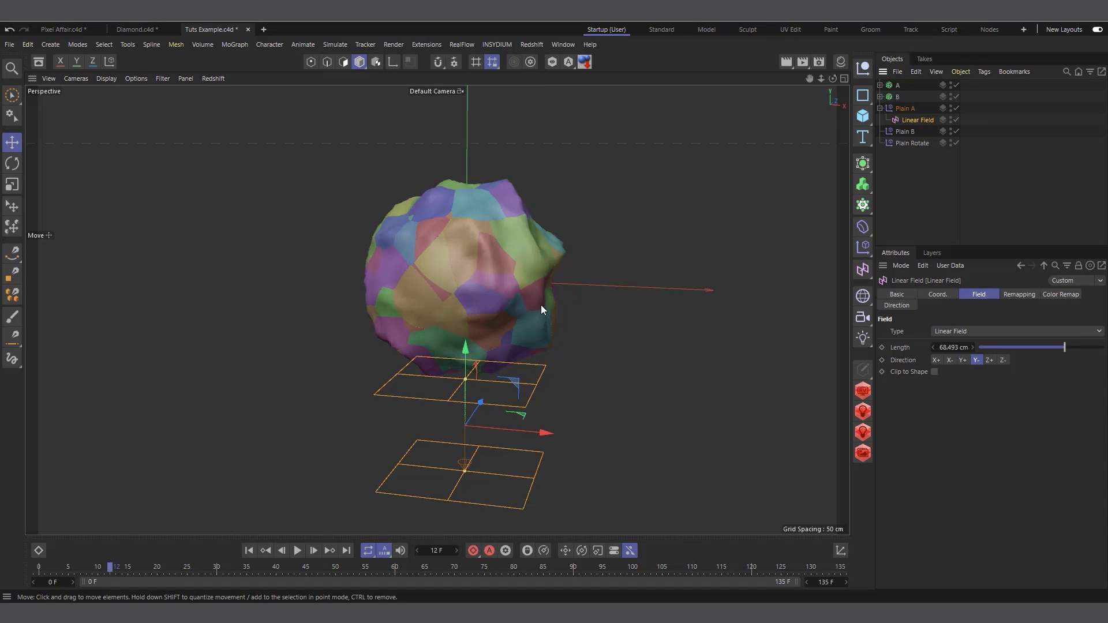
scroll(501, 233, "down", 1)
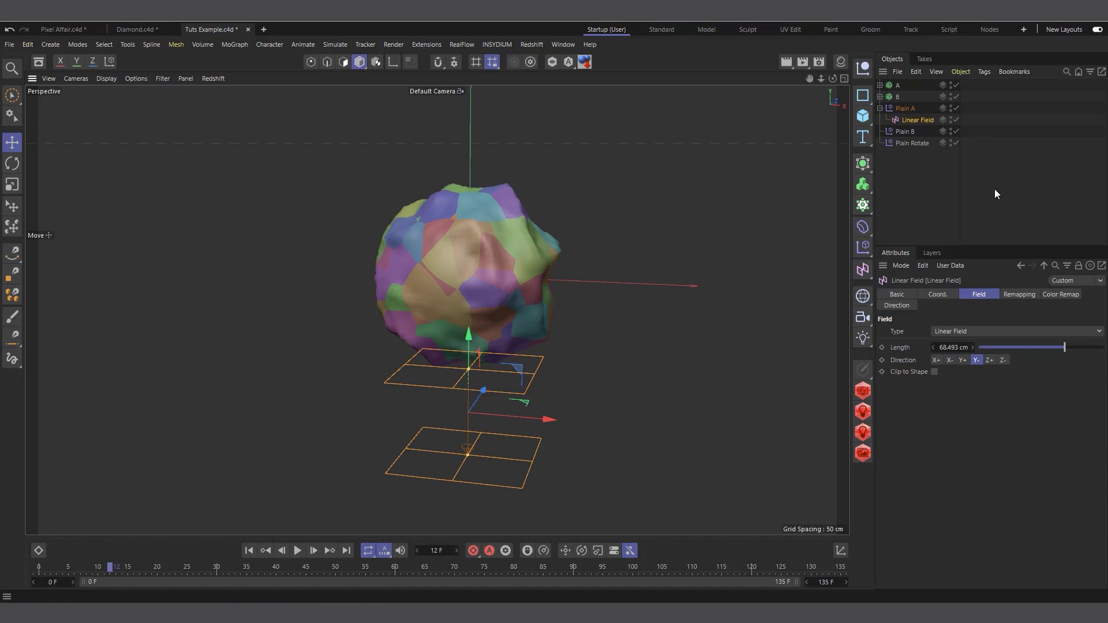
Add a Random effector to both fractures A and B, placed below Plain Rotate, and add the shared Linear Field to its Fields list
left_click(912, 84)
left_click(897, 97, "ctrl")
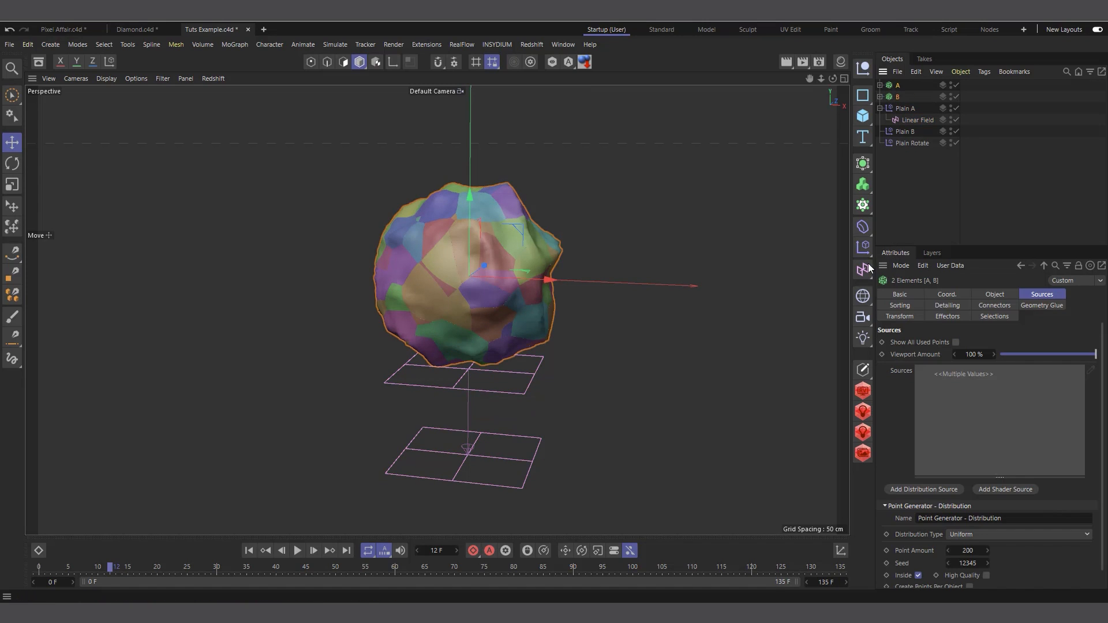
left_click(863, 248)
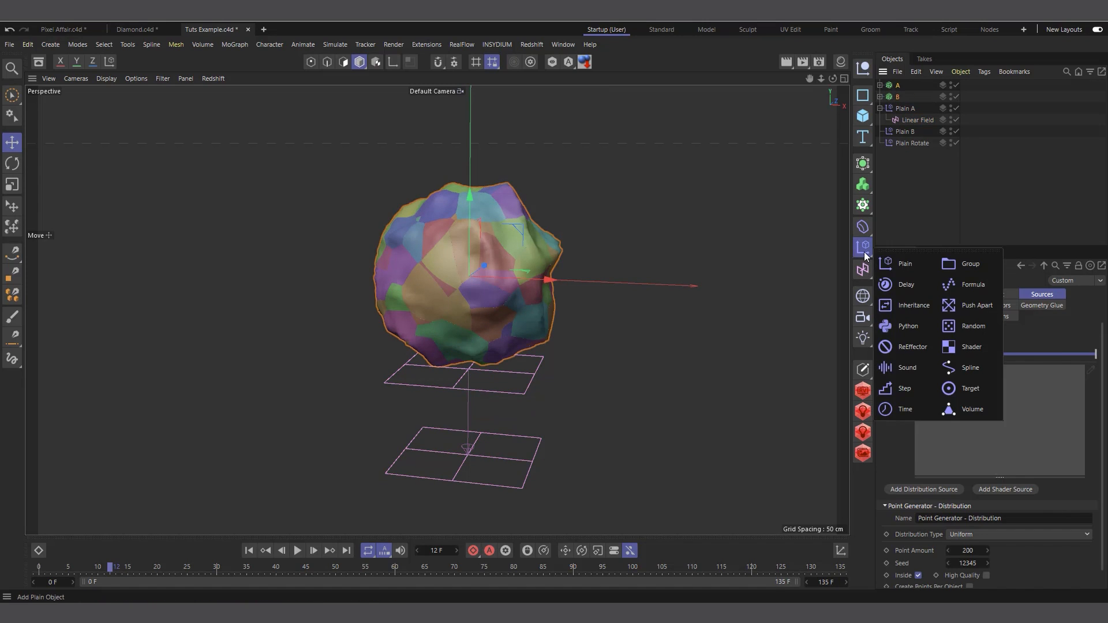
left_click(977, 332)
left_click_drag(905, 87, 915, 182)
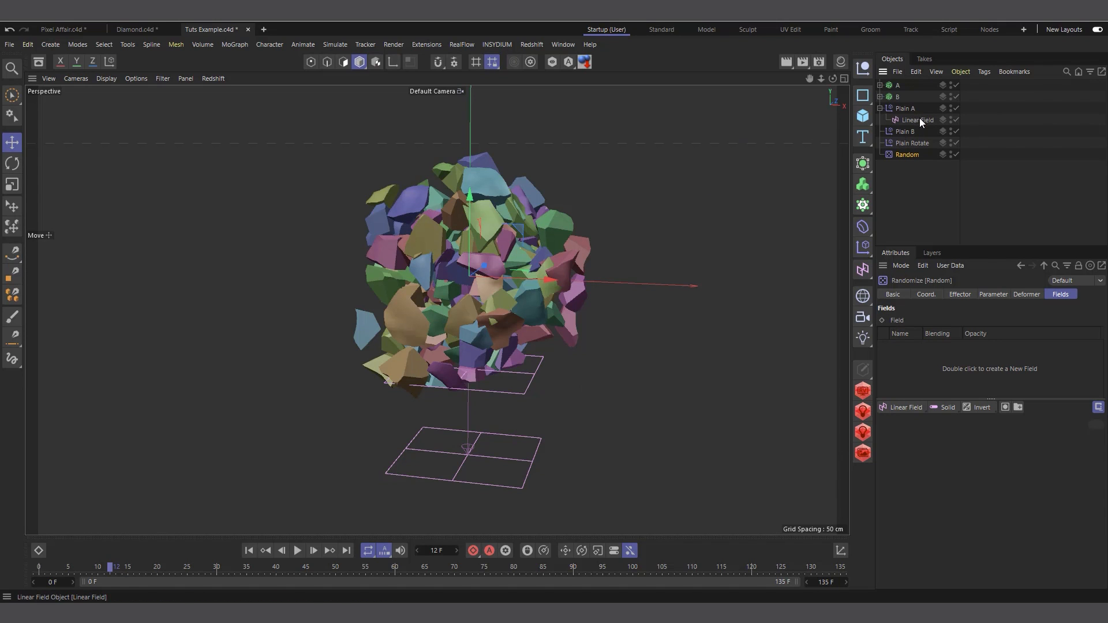
left_click_drag(920, 118, 920, 378)
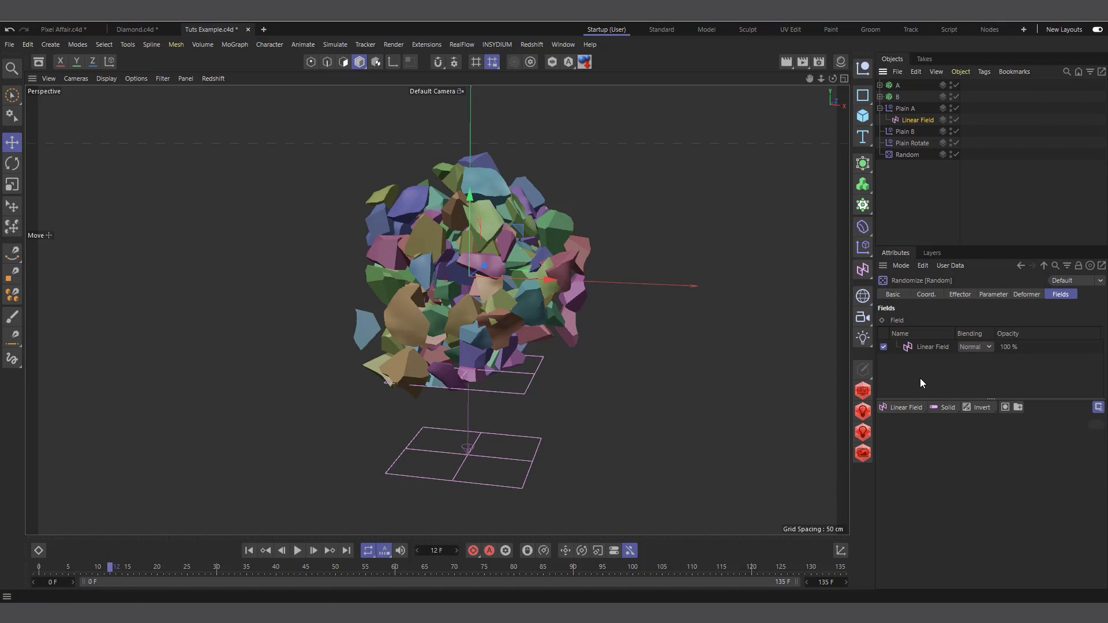
Raise the linear field along the Y axis until it sits above the fragments
left_click(903, 120)
left_click_drag(471, 351, 473, 148)
left_click_drag(472, 110, 472, 94)
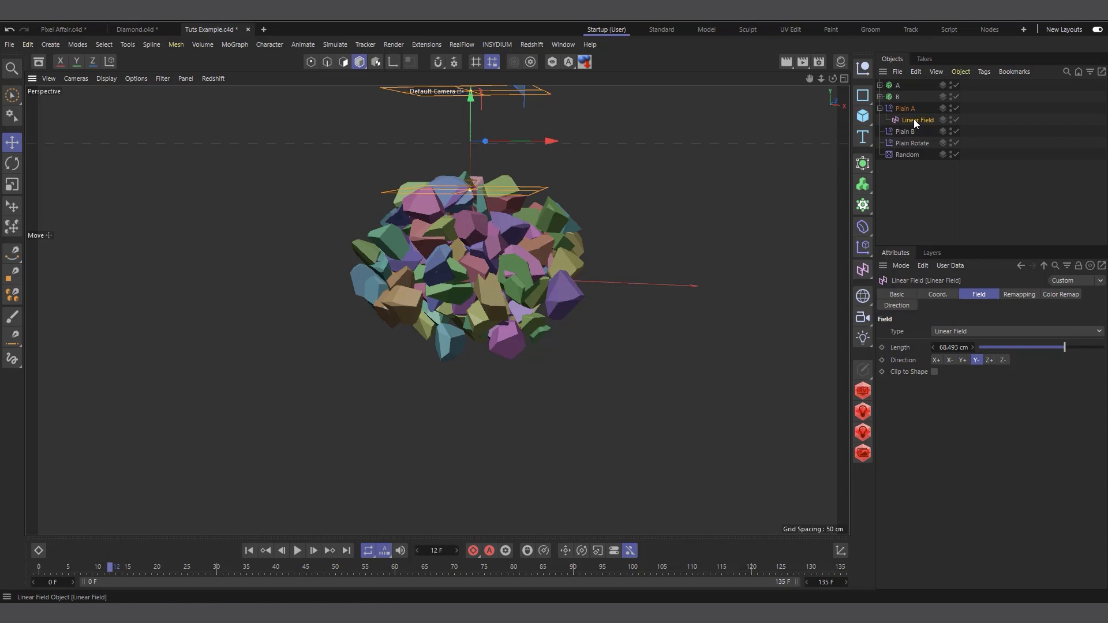
Add a Curve modifier layer above the Linear Field in the Random effector's Fields list
left_click(907, 156)
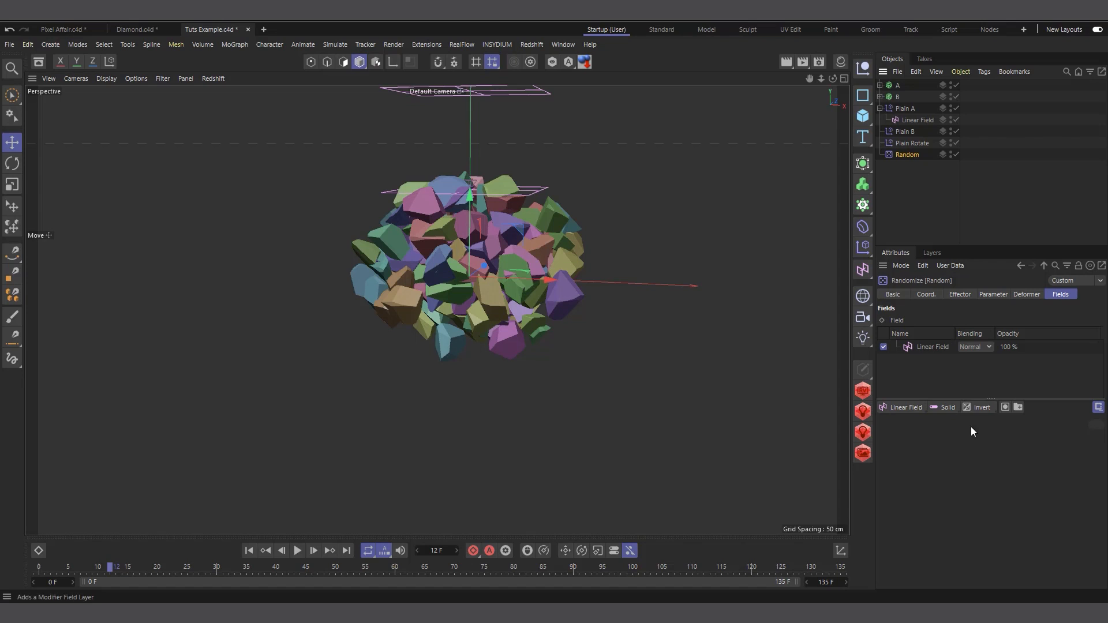
left_click(981, 406)
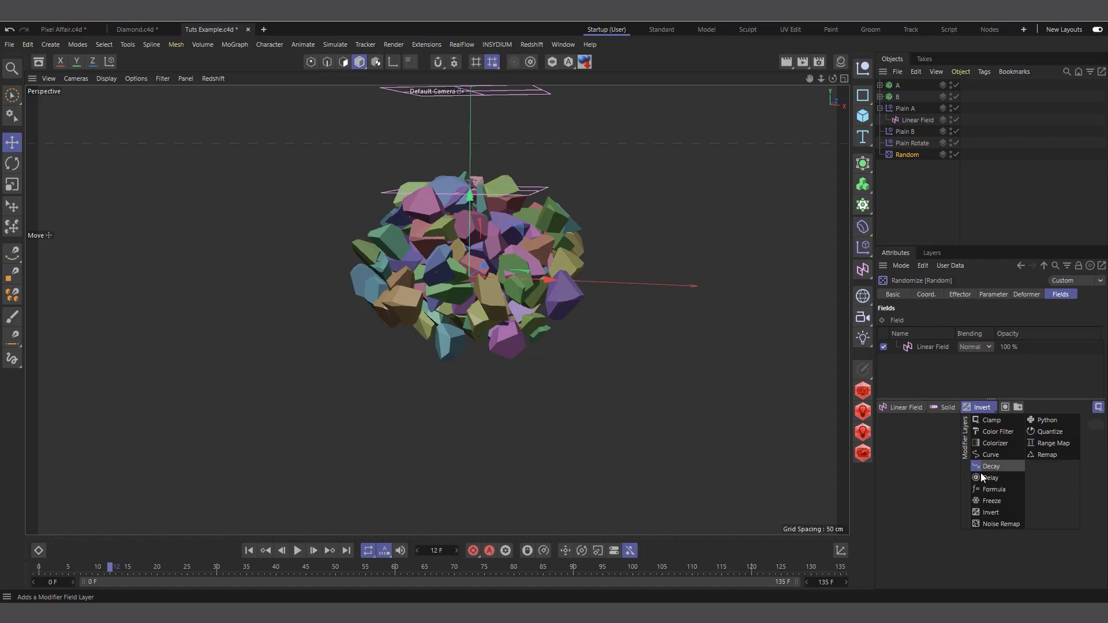
left_click(991, 454)
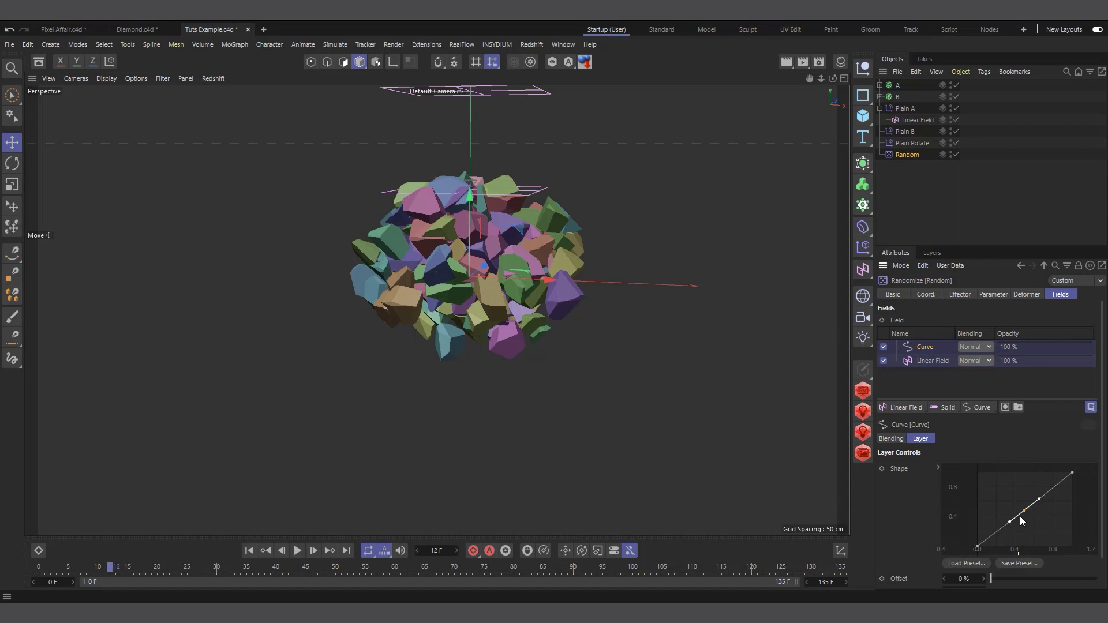
Shape the Curve layer into a rounded arch with both ends at zero, and check the effect by moving the linear field
left_click_drag(1021, 516, 1020, 474)
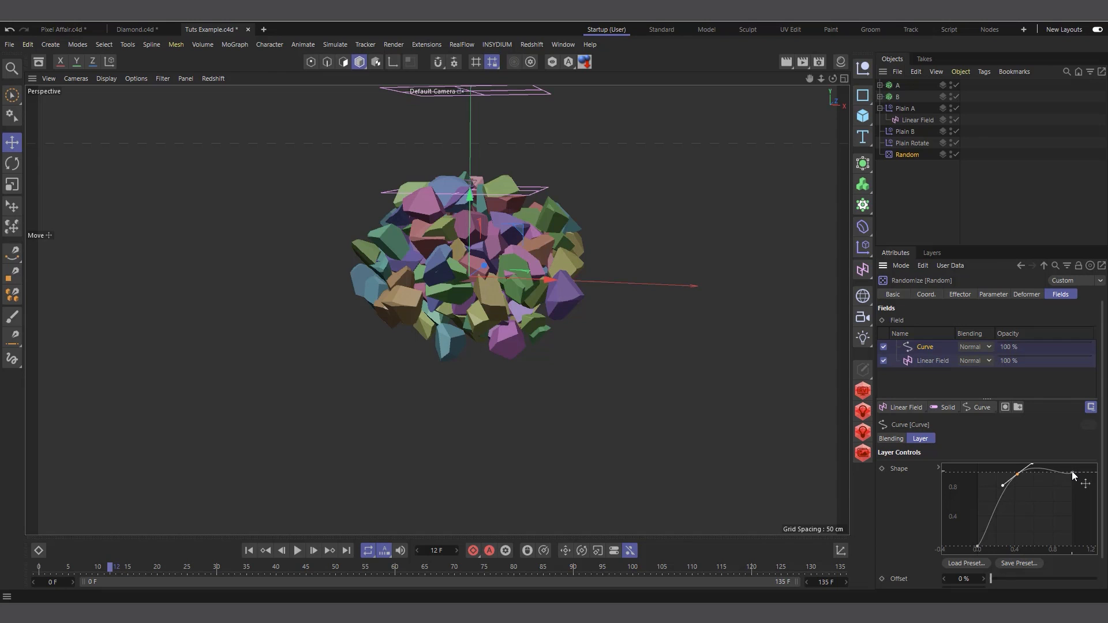
mouse_move(1072, 472)
left_mouse_down()
mouse_move(1088, 553)
mouse_move(1091, 507)
left_mouse_up()
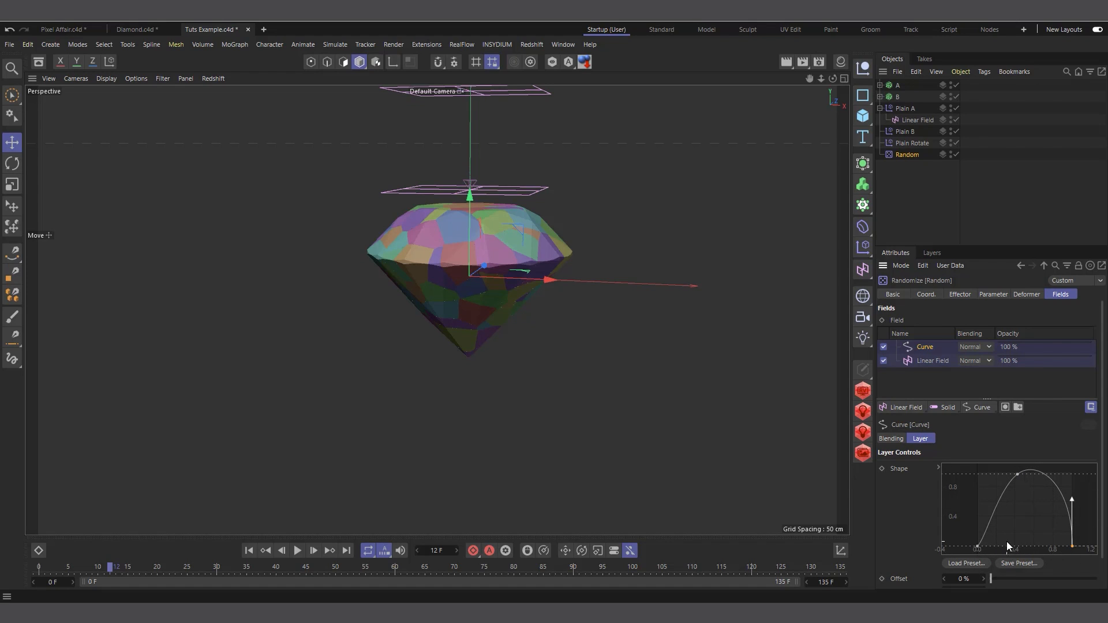
left_click(979, 546)
left_click_drag(983, 543, 1006, 472)
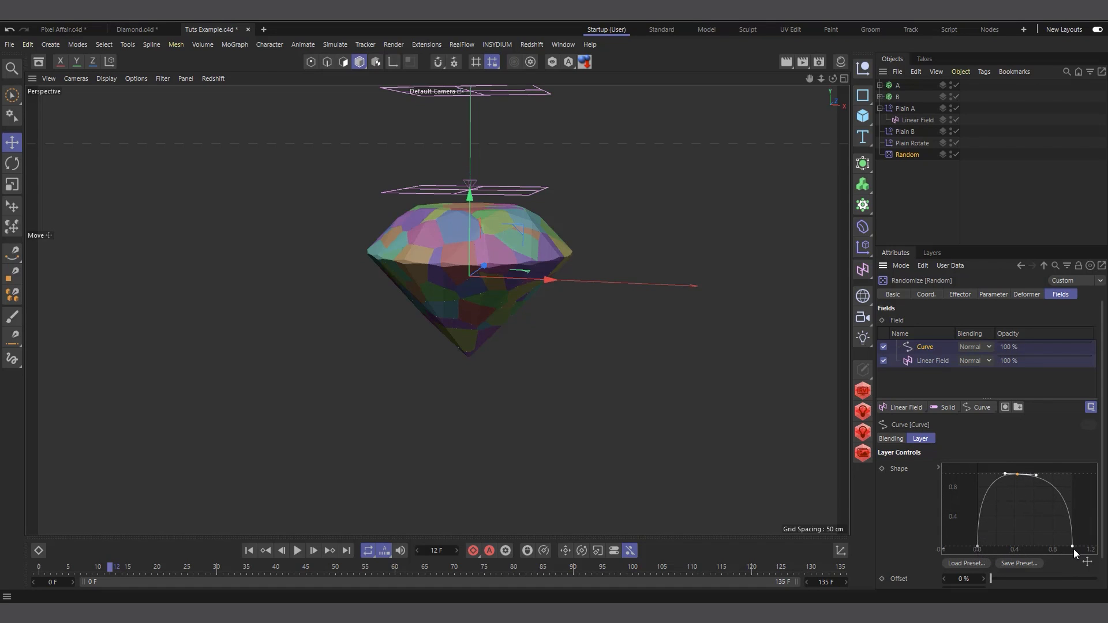
left_click(913, 120)
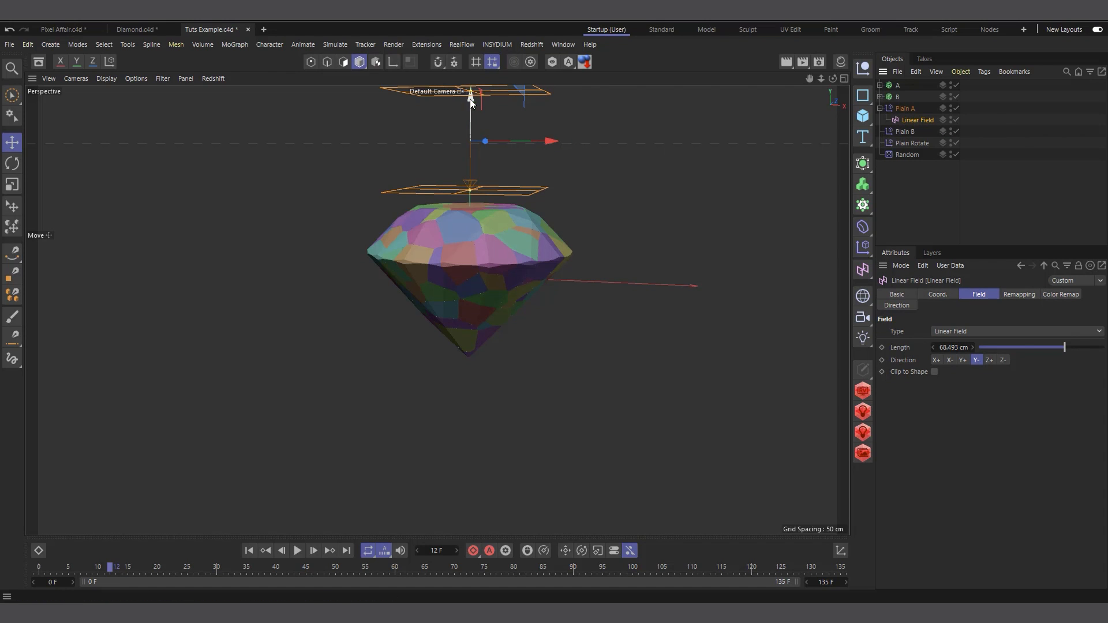
mouse_move(471, 97)
left_mouse_down()
mouse_move(456, 282)
mouse_move(419, 426)
mouse_move(446, 342)
mouse_move(451, 106)
left_mouse_up()
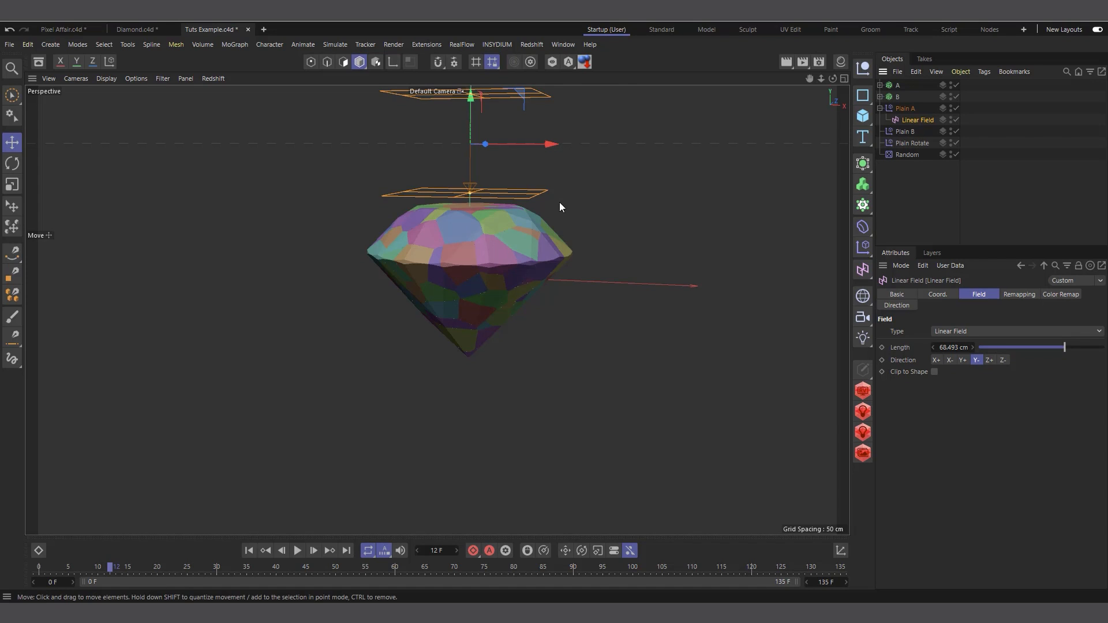
Set the Random effector's position variation to 120 cm in X, 30 cm in Y and 100 cm in Z
left_click(909, 155)
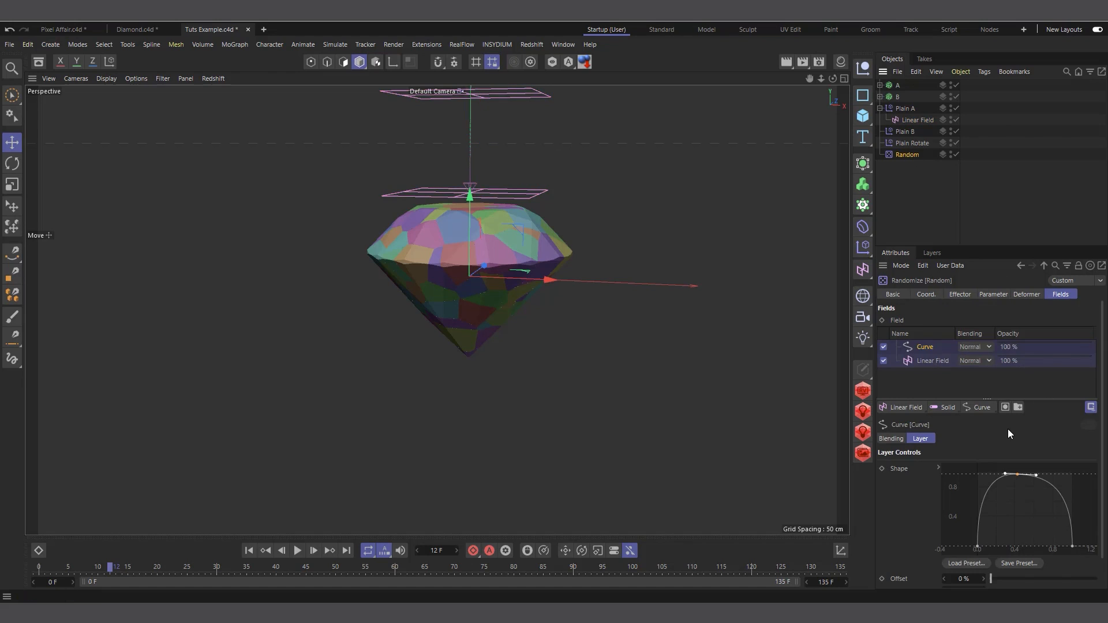
left_click(995, 295)
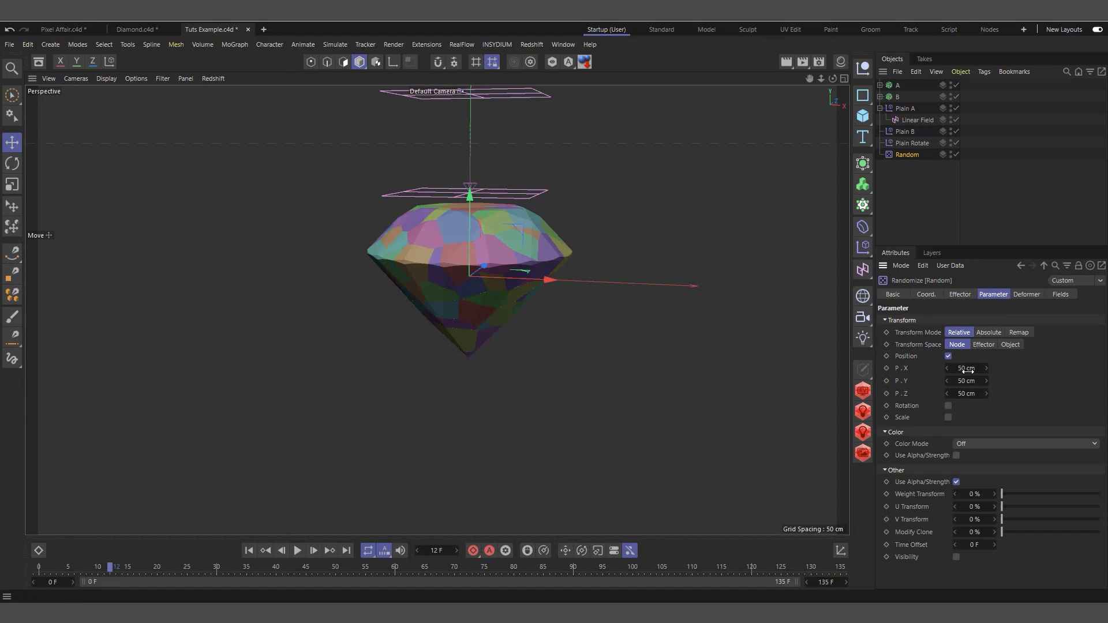
left_click_drag(967, 370, 989, 370)
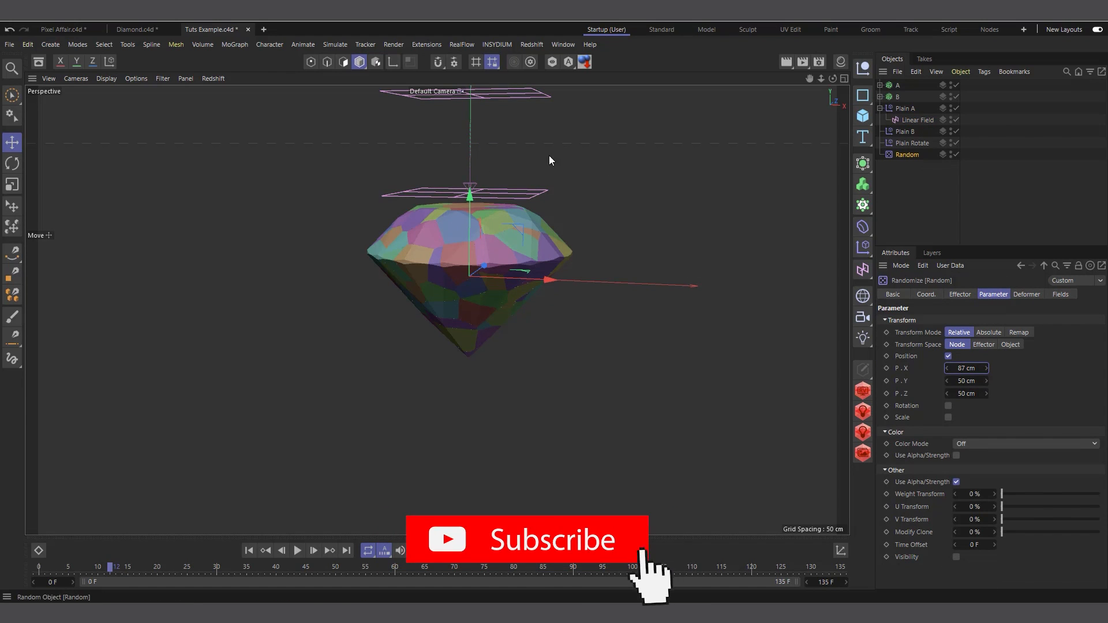
left_click(913, 120)
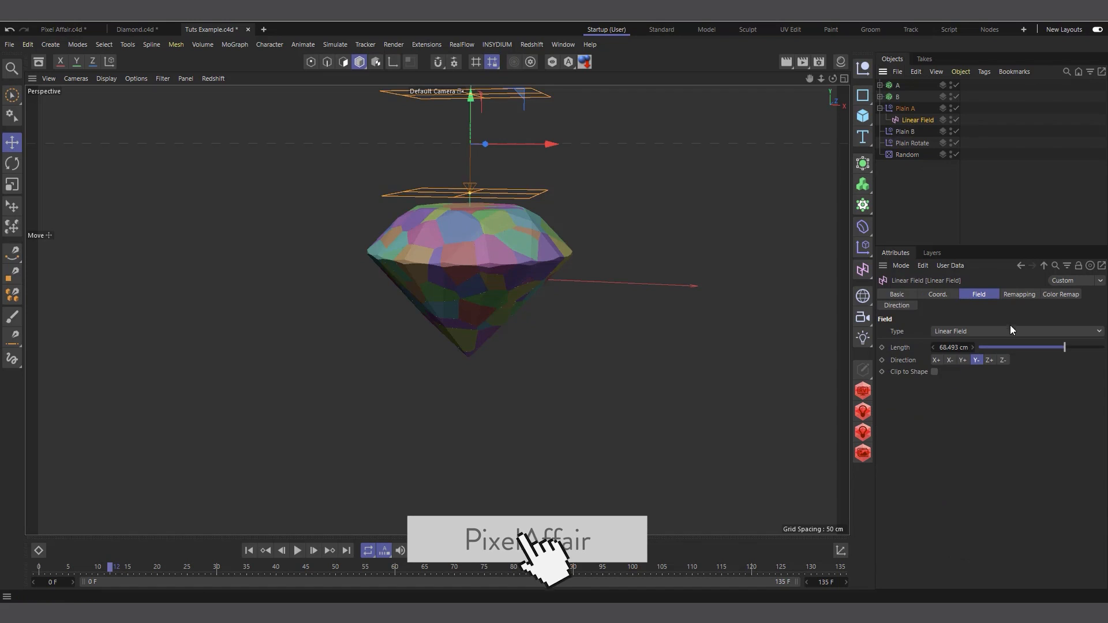
left_click(909, 156)
double_click(966, 368)
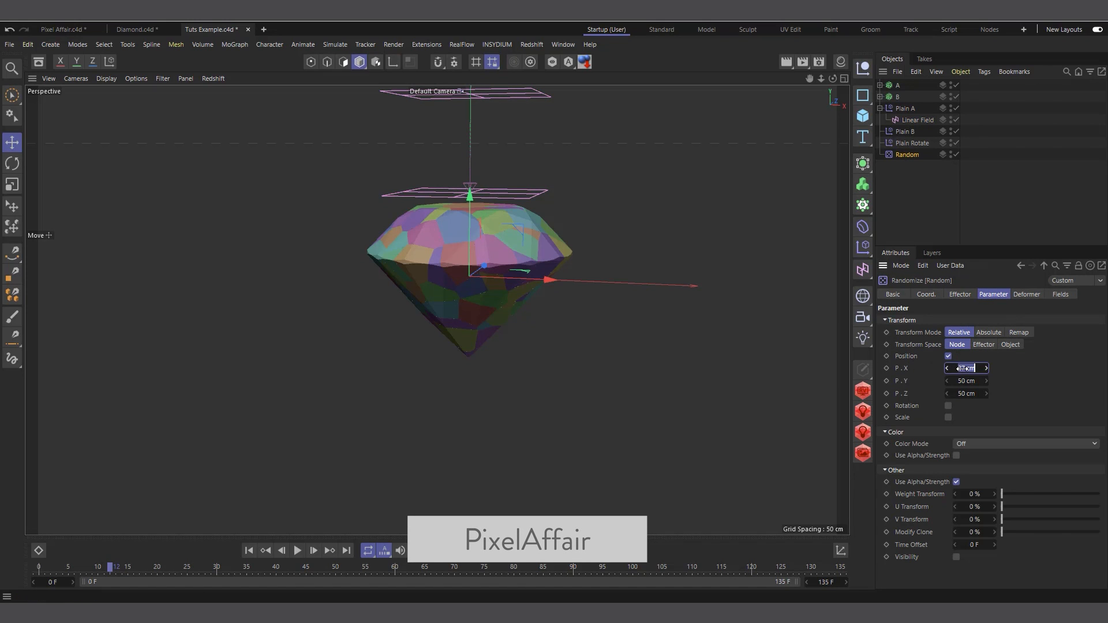
type("120")
double_click(965, 393)
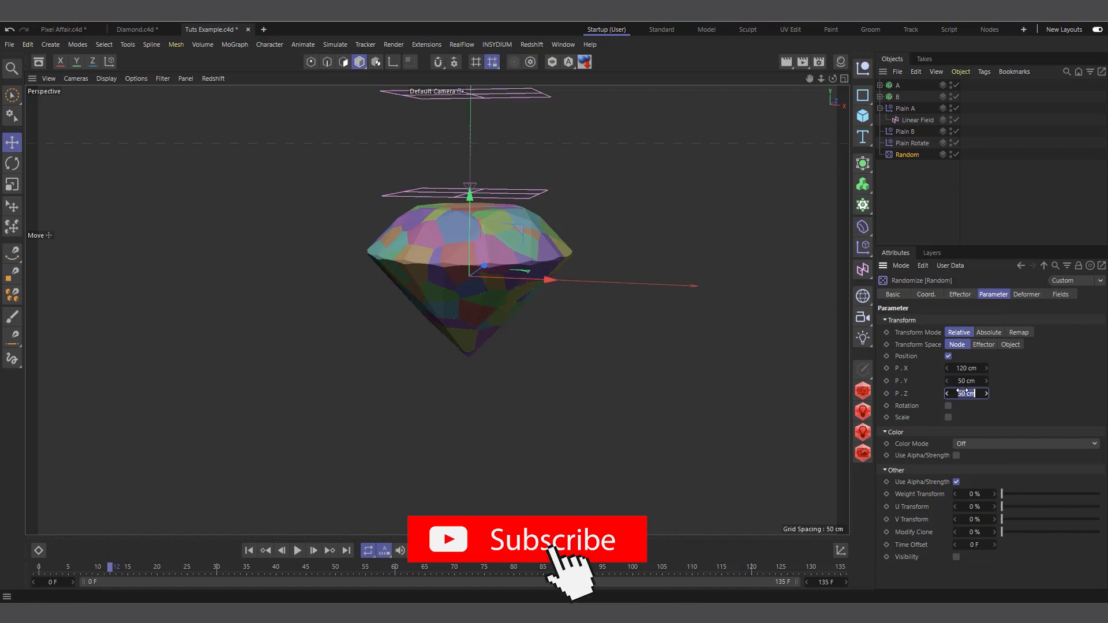
type("100")
key("Return")
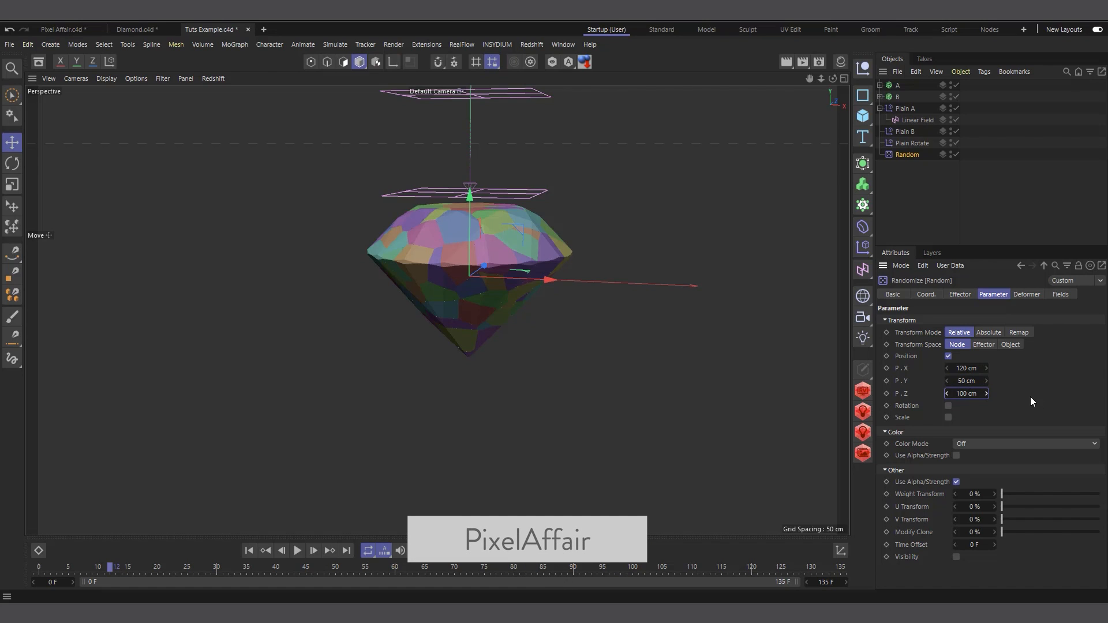
double_click(964, 381)
type("30")
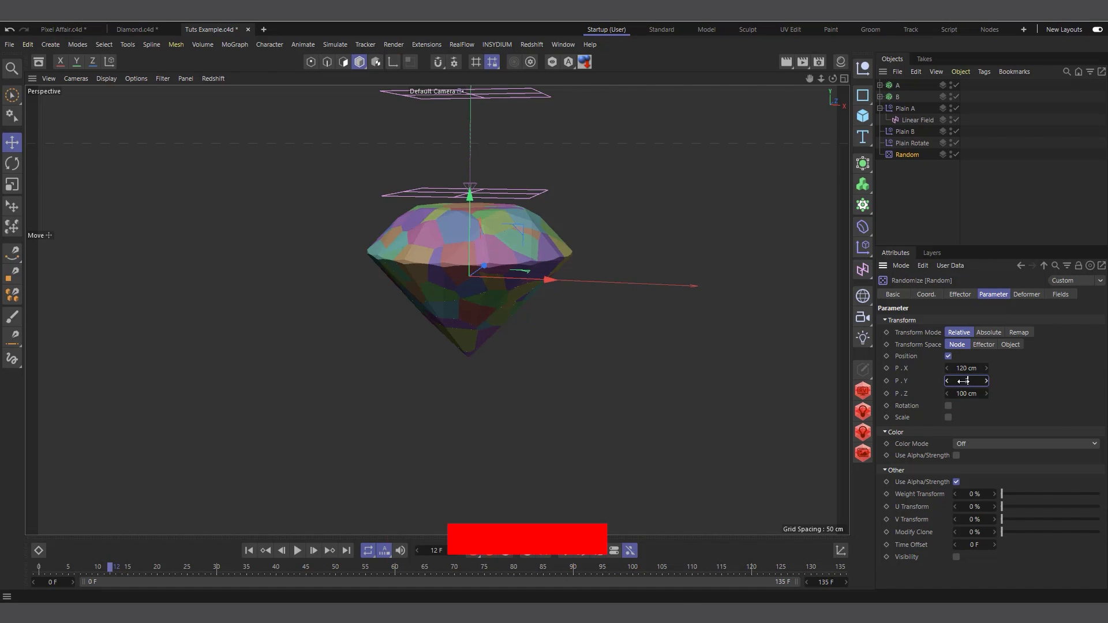
key("Return")
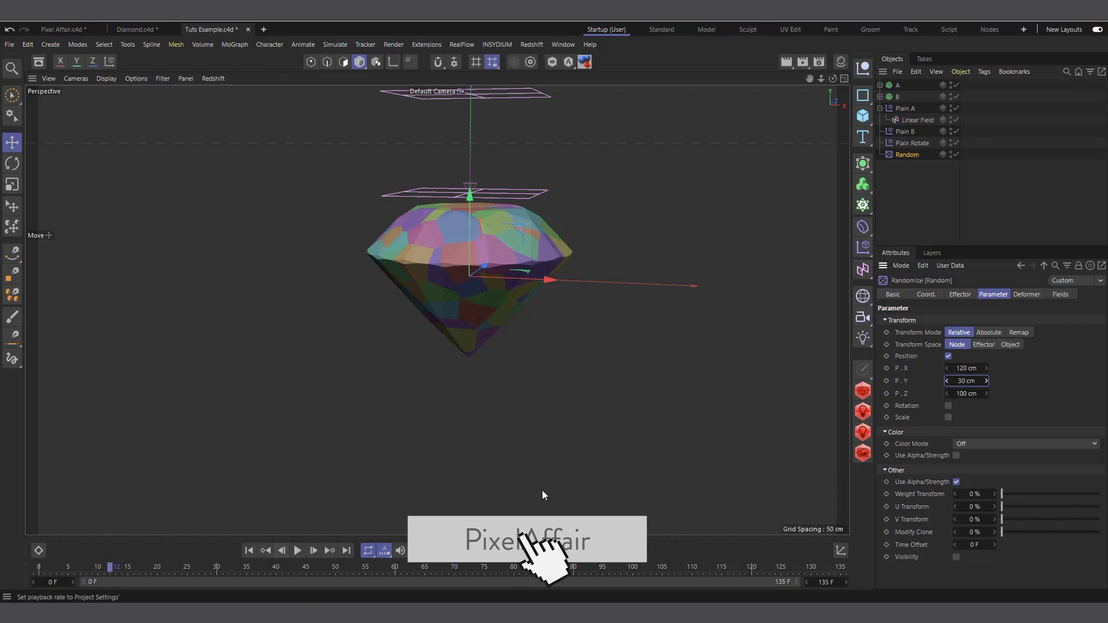
Lower the linear field to about -256 cm in Y, below the fragments, and extend the timeline to 182 frames
left_click(917, 120)
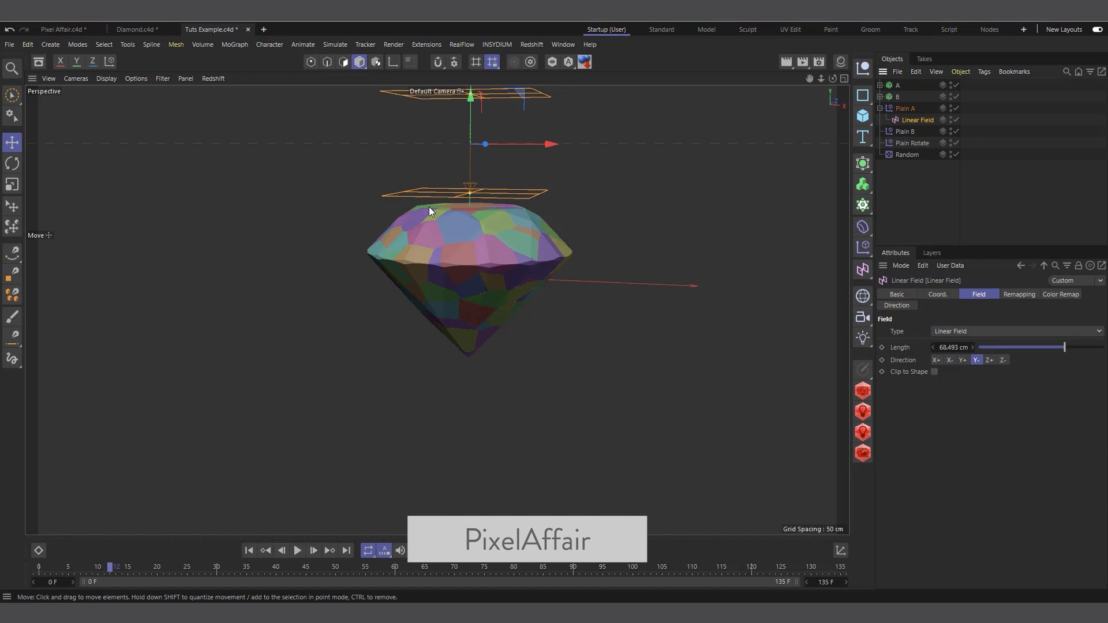
left_click_drag(466, 124, 427, 425)
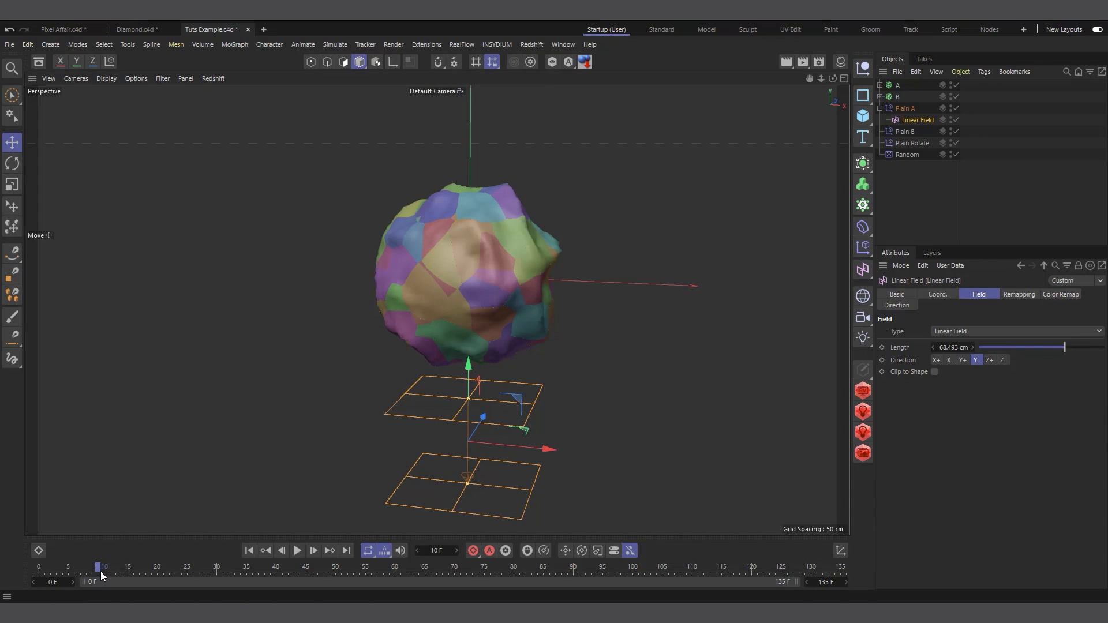
left_click_drag(827, 583, 847, 583)
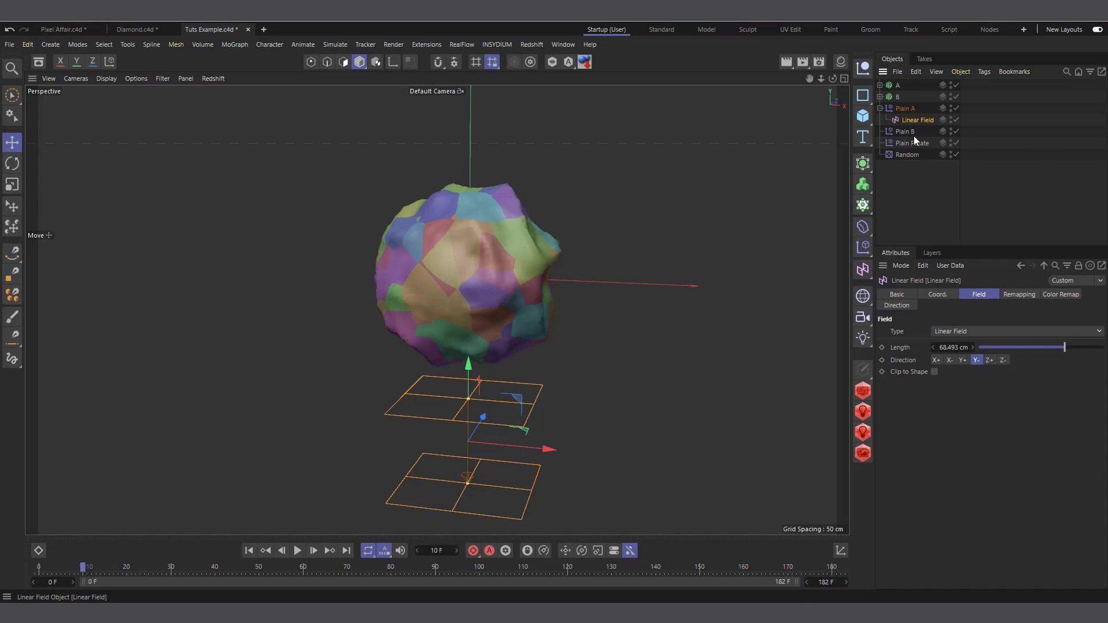
Keyframe the linear field's Y position at frame 10, then raise it to about 194 cm and keyframe it at frame 120
left_click(938, 294)
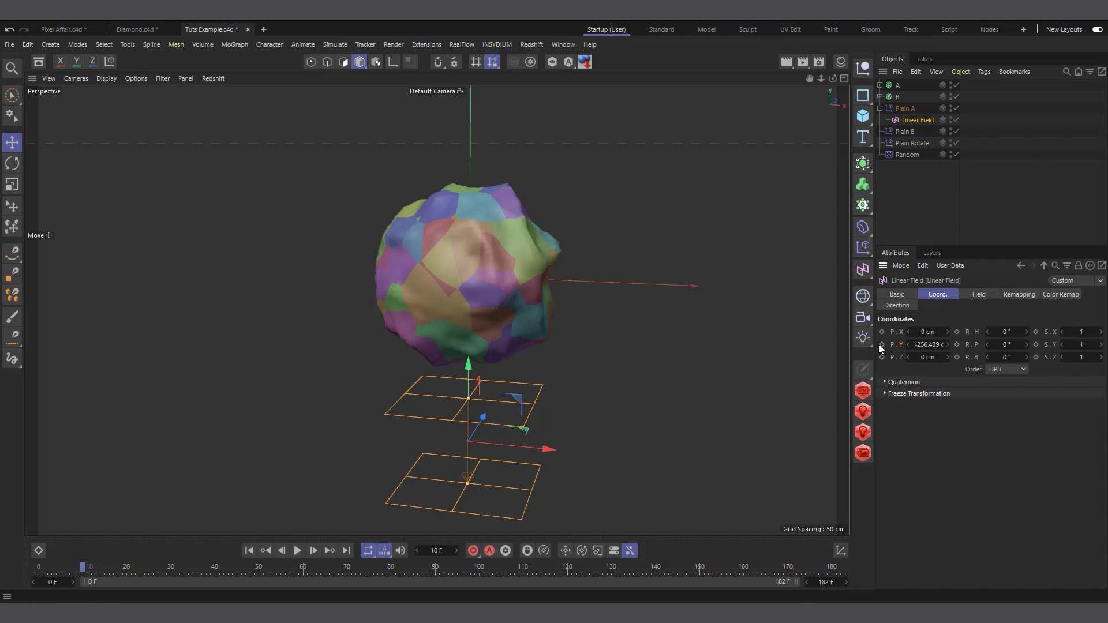
left_click_drag(86, 572, 569, 589)
left_click_drag(468, 364, 446, 92)
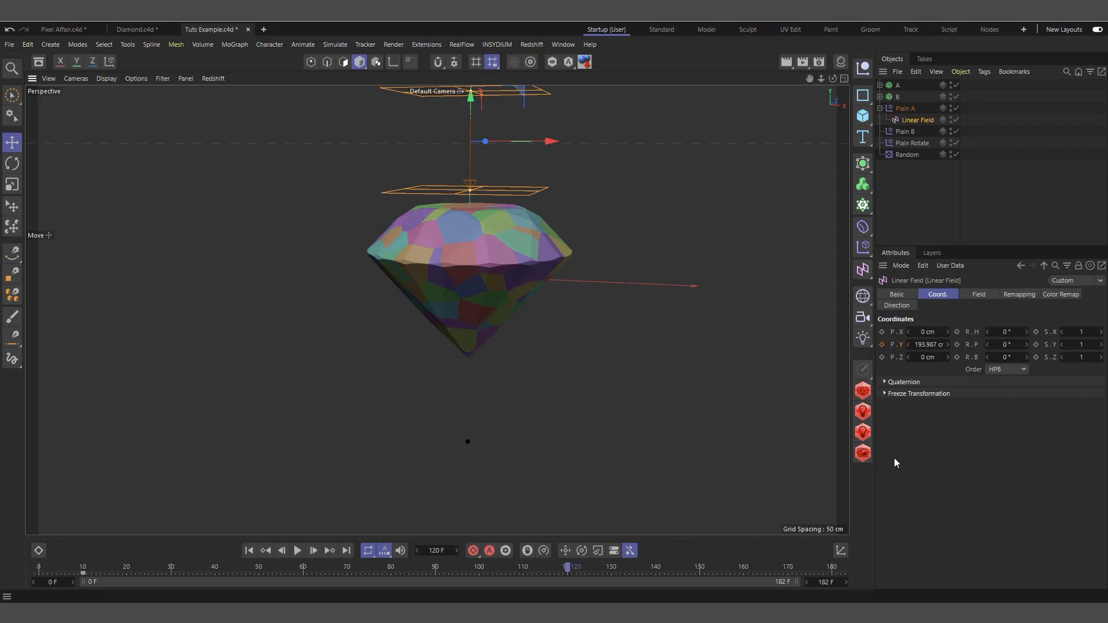
left_click(881, 345)
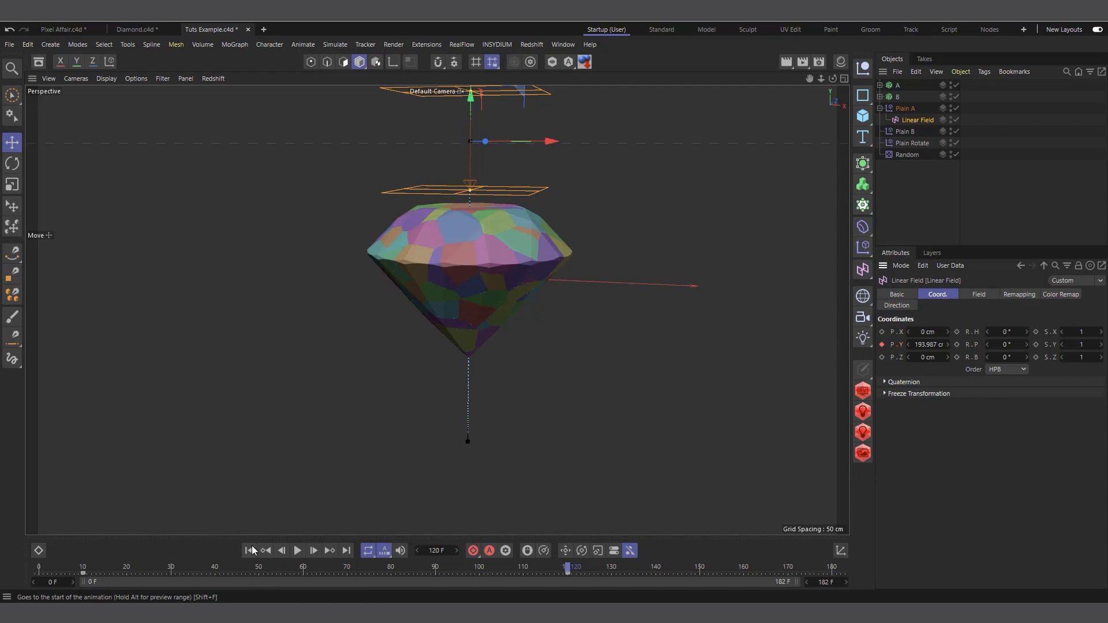
Play the animation from the first frame to check the rock-to-diamond transition
left_click(249, 550)
left_click(298, 551)
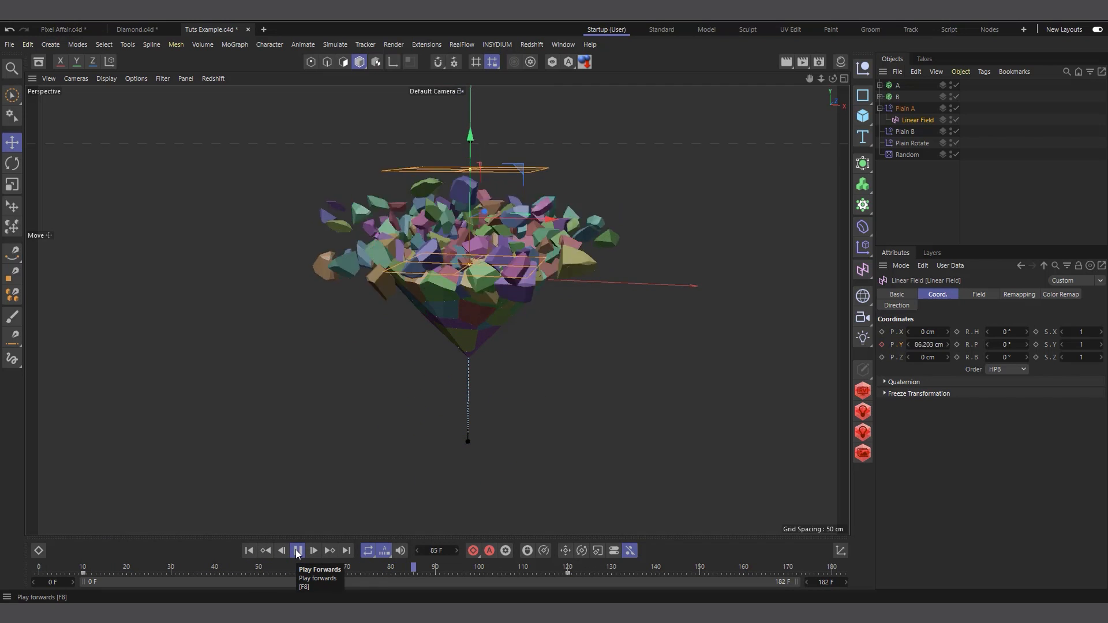
left_click(298, 550)
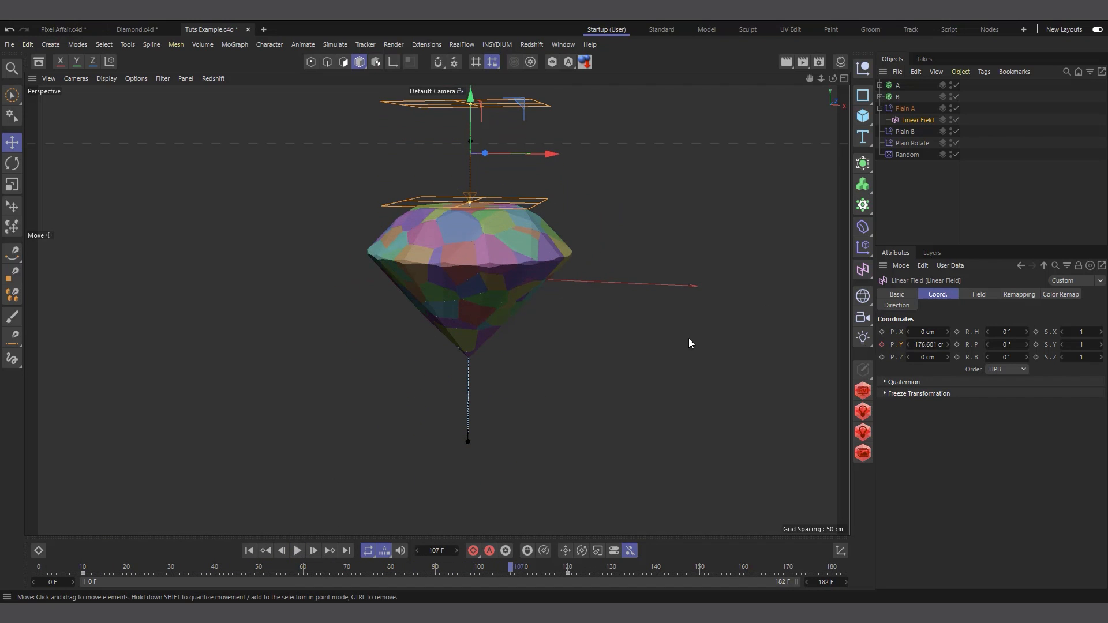
scroll(430, 338, "down", 3)
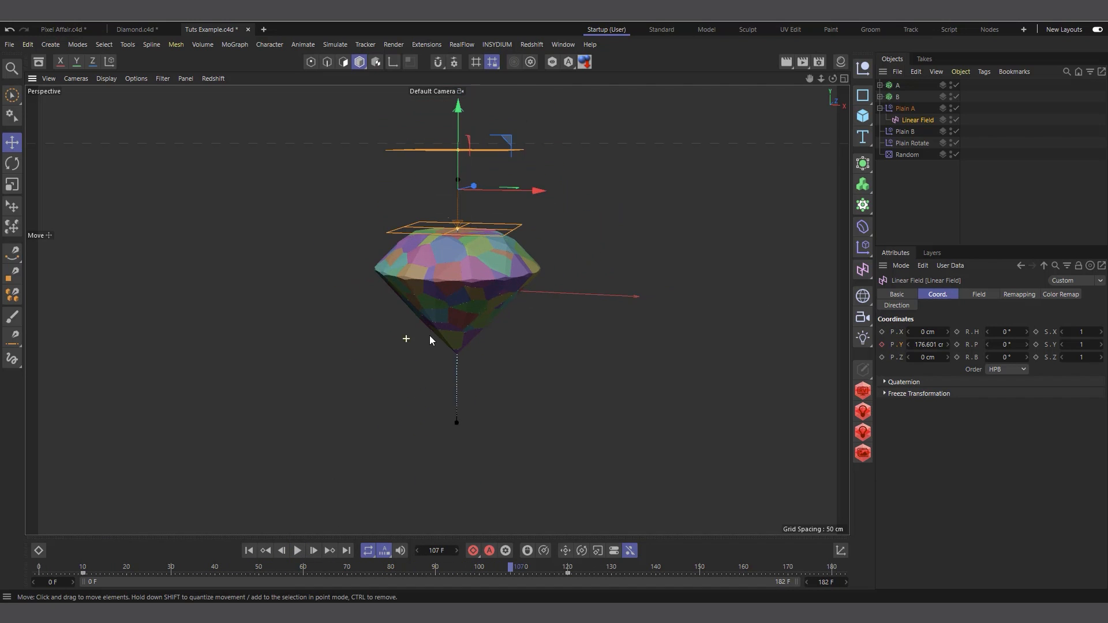
left_click(880, 108)
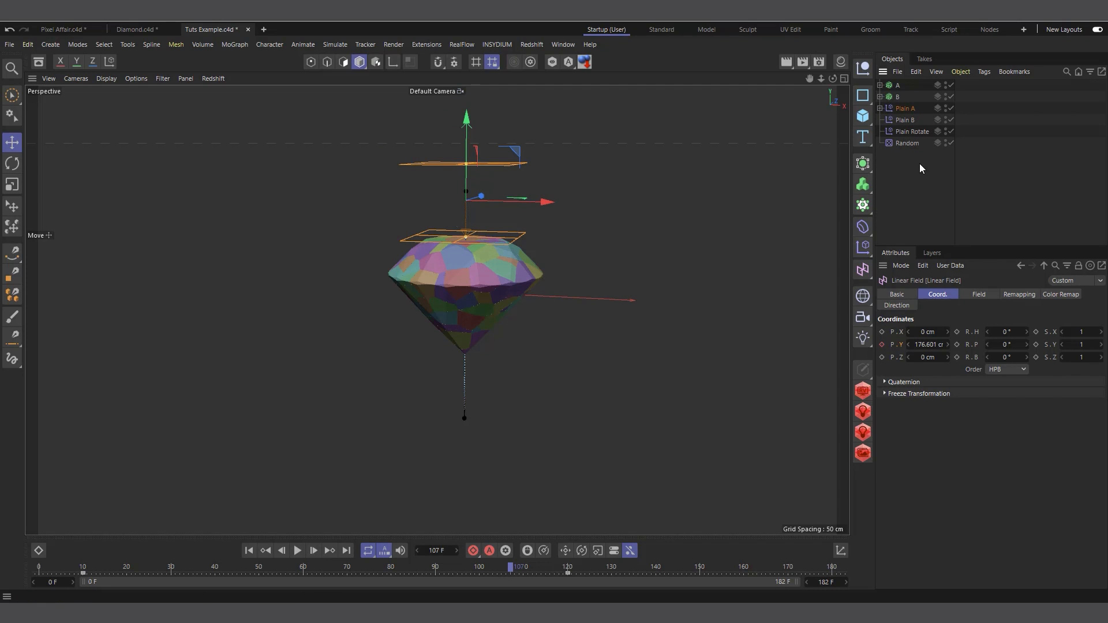
left_click(881, 109)
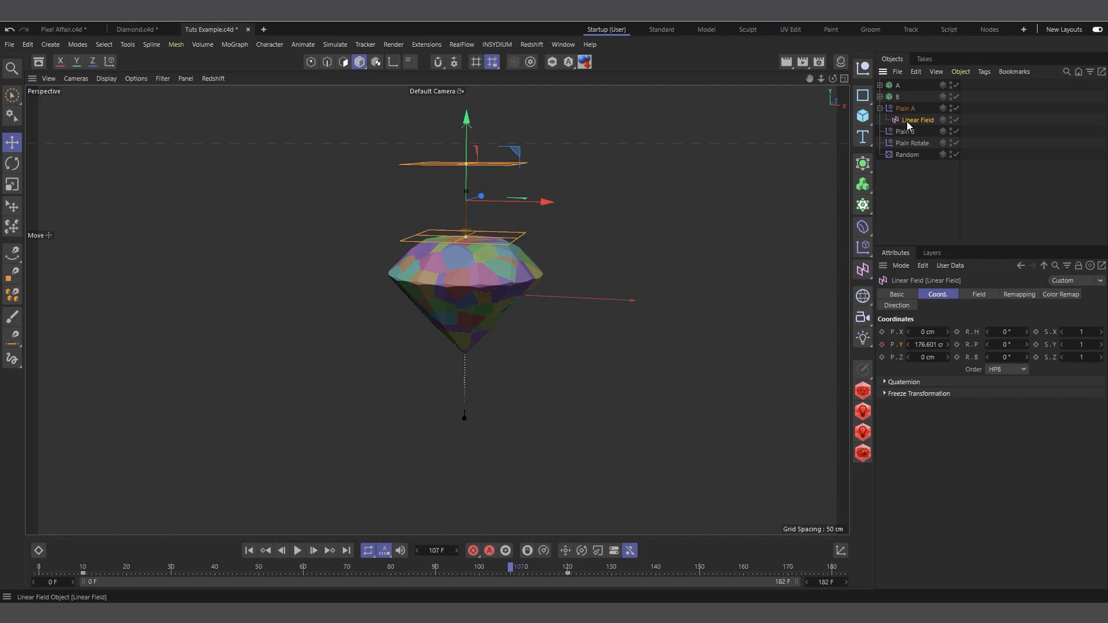
left_click(911, 200)
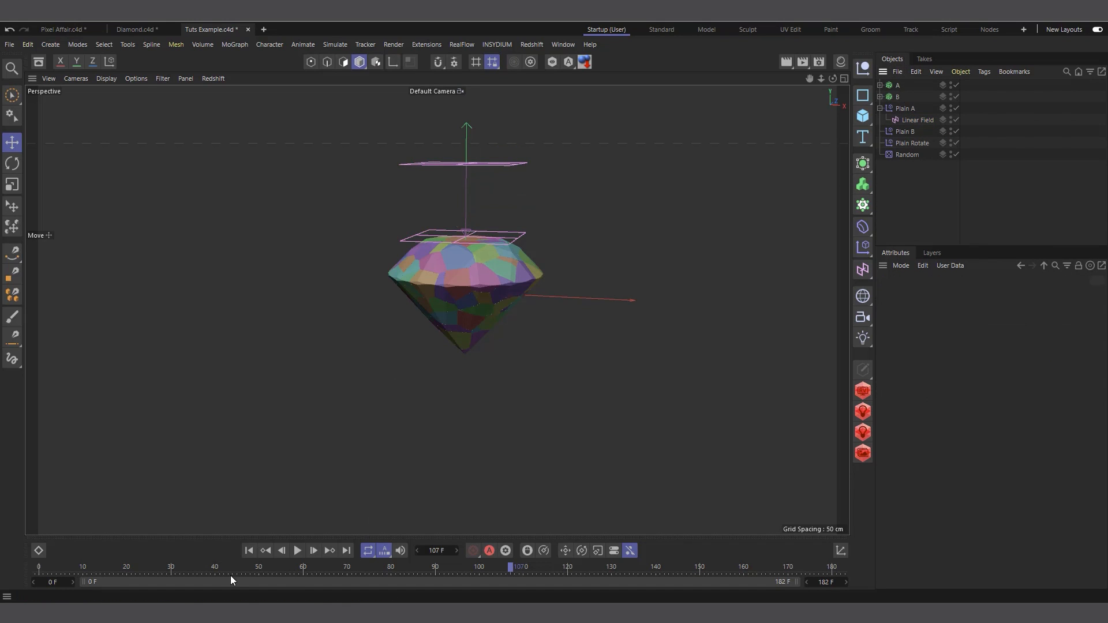
At frame 62, add a Plain effector to both fractures A and B and place it below Random in the object list
left_click_drag(231, 572, 312, 564)
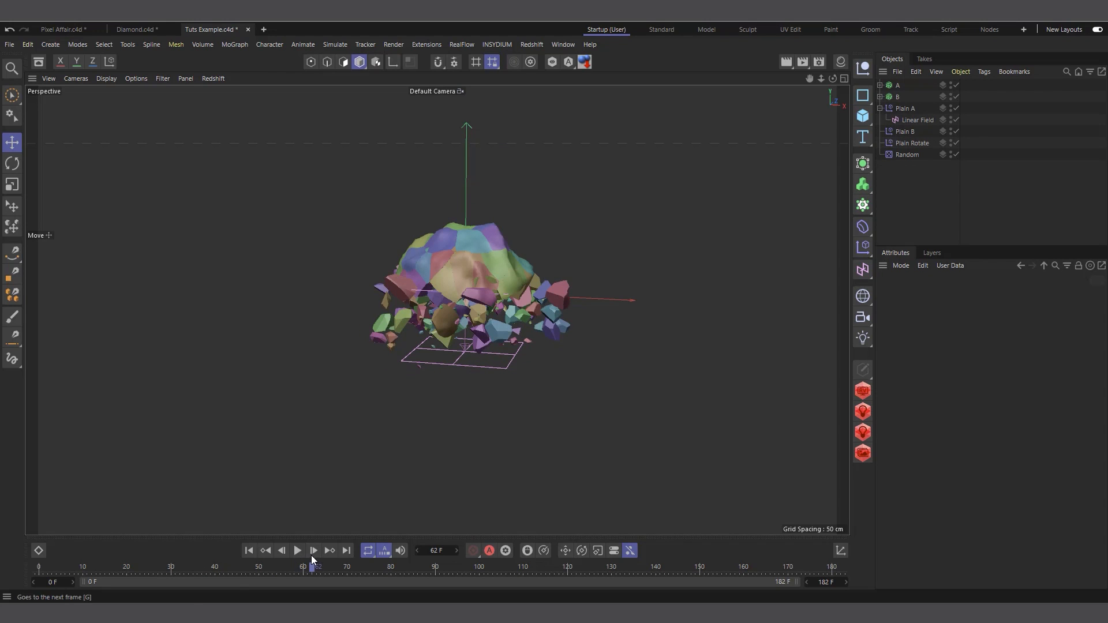
scroll(407, 302, "up", 3)
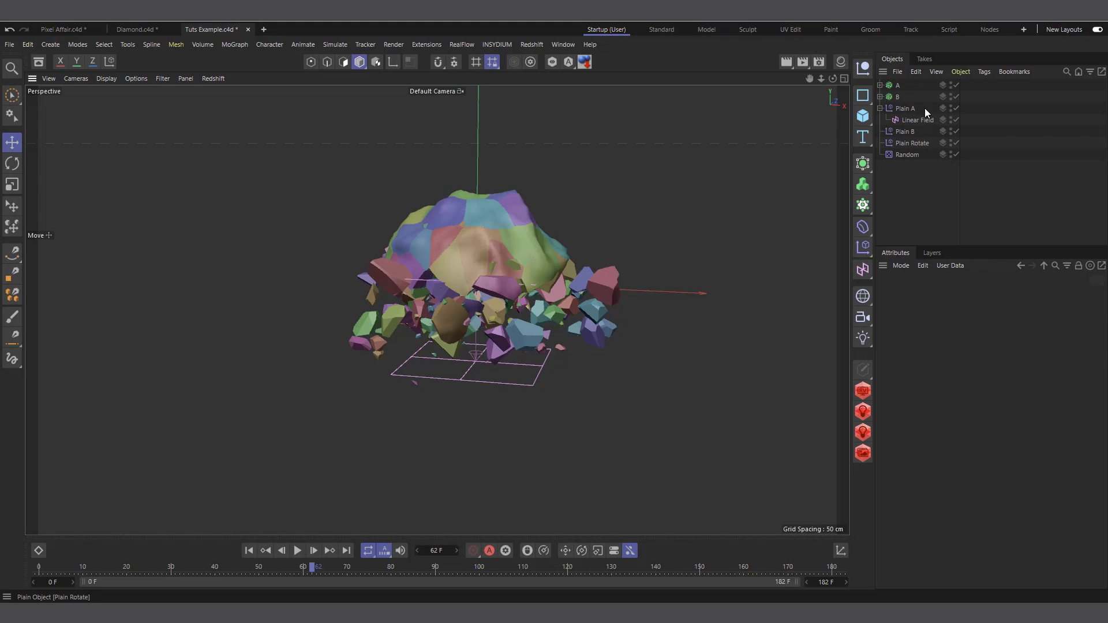
left_click_drag(912, 85, 894, 98)
left_click(863, 247)
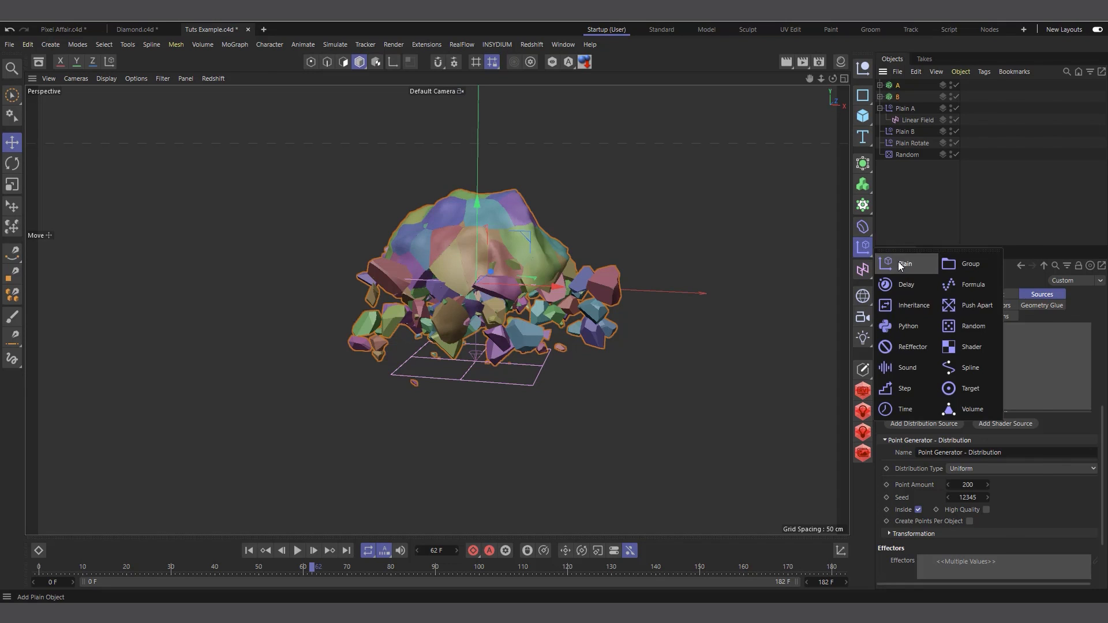
left_click(902, 266)
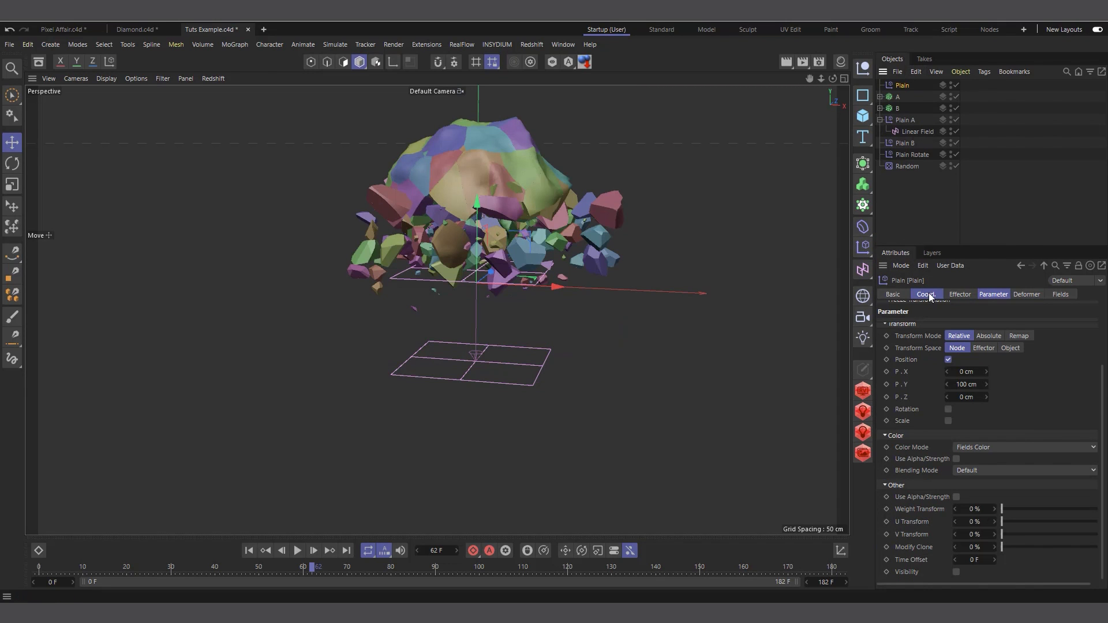
left_click_drag(902, 86, 917, 225)
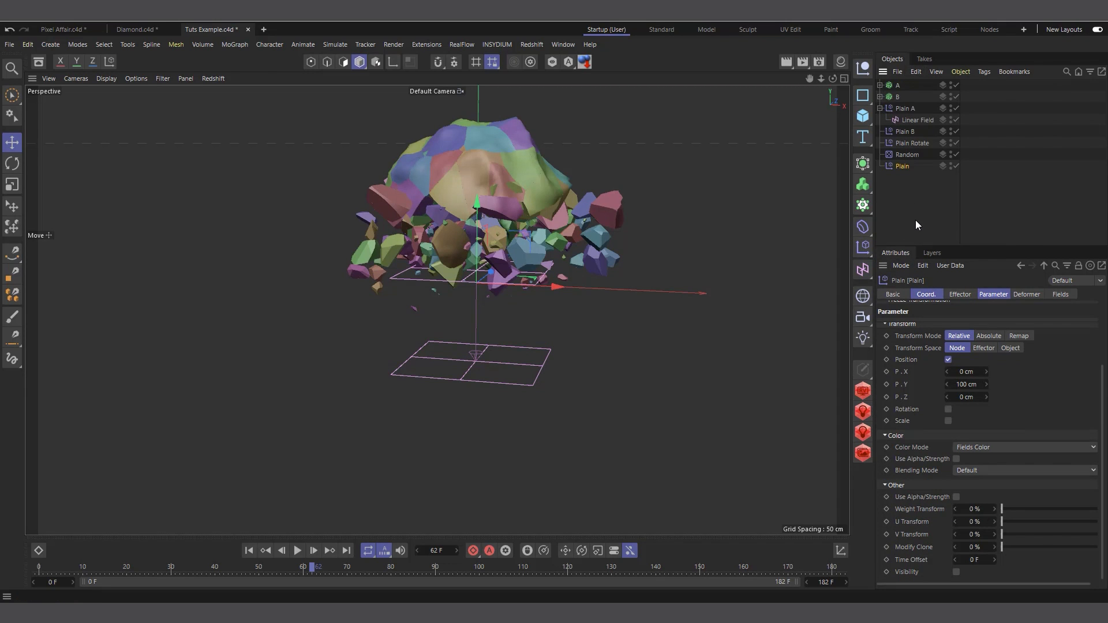
Disable the new Plain effector's position and enable uniform scale with a value of 1
left_click(995, 296)
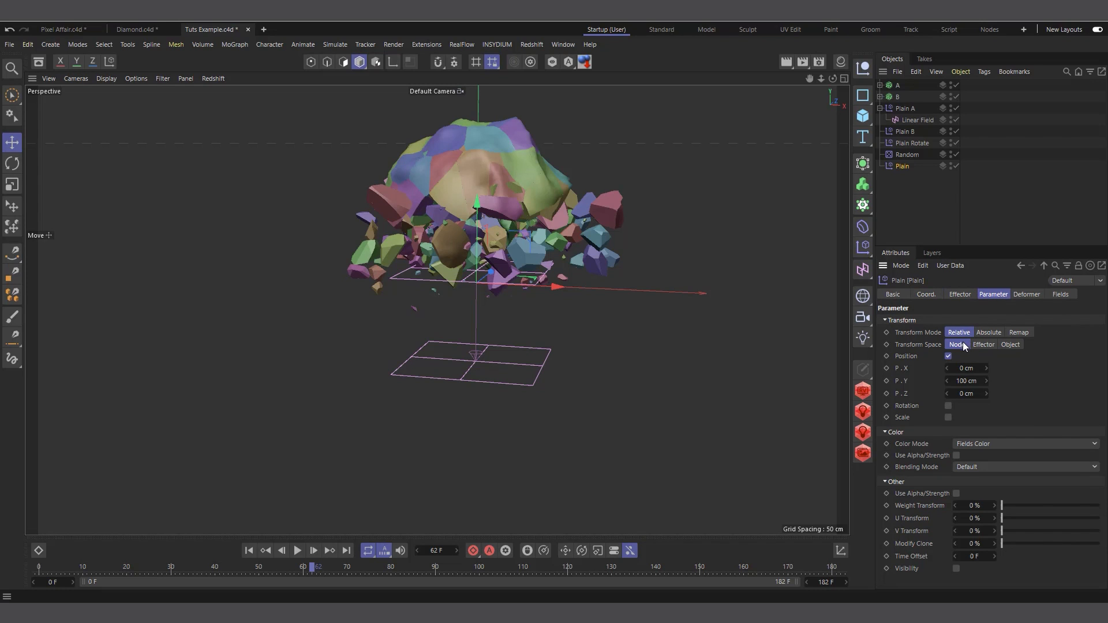
left_click(949, 357)
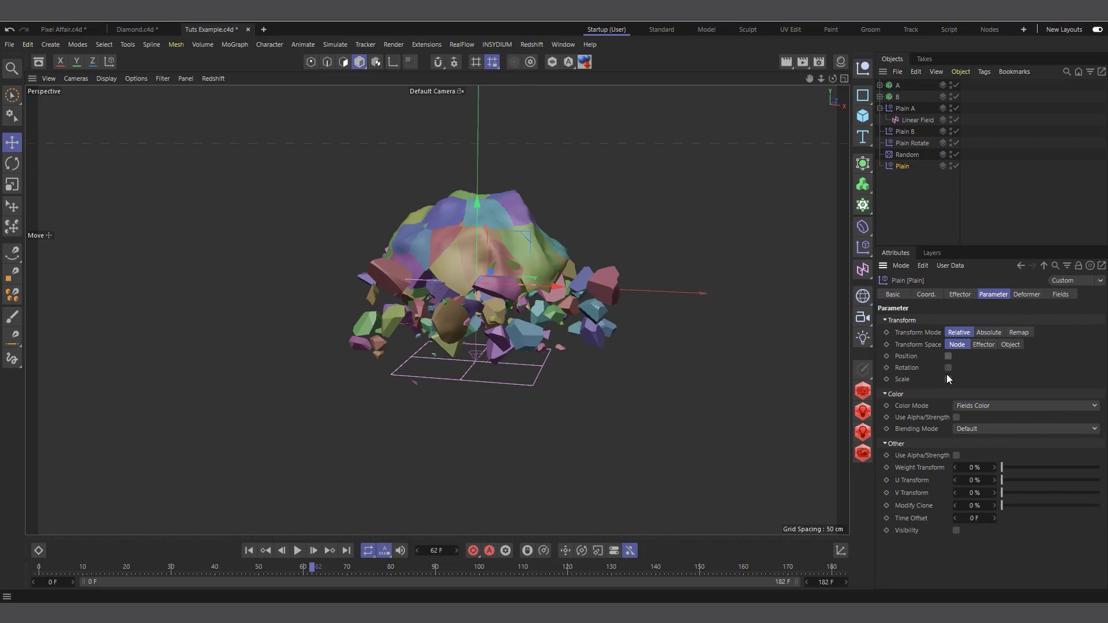
left_click(948, 379)
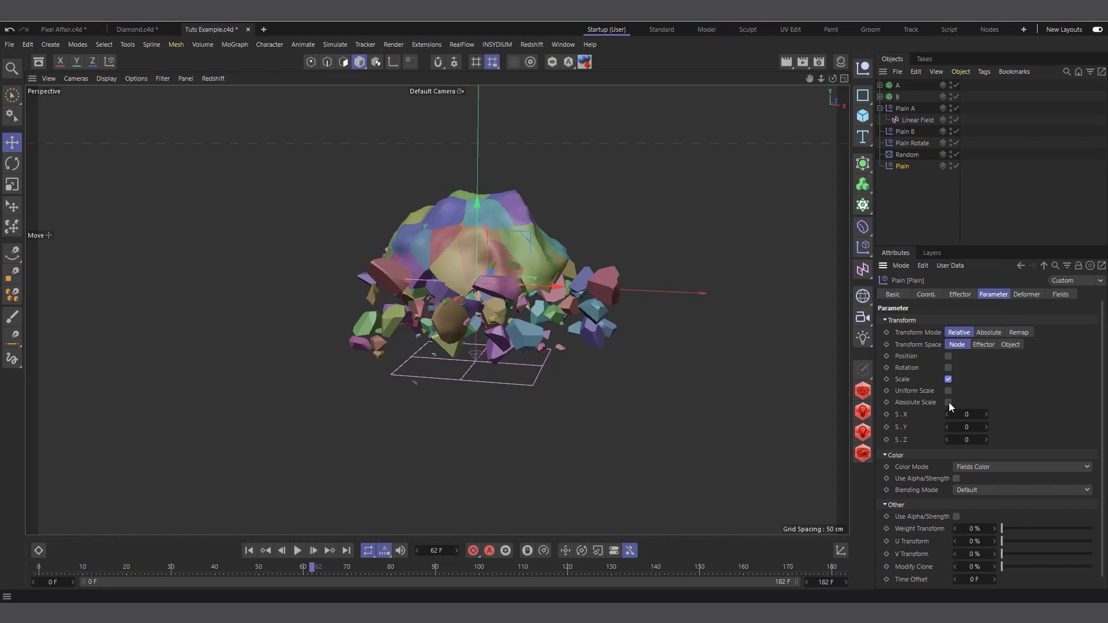
left_click(948, 391)
left_click(967, 415)
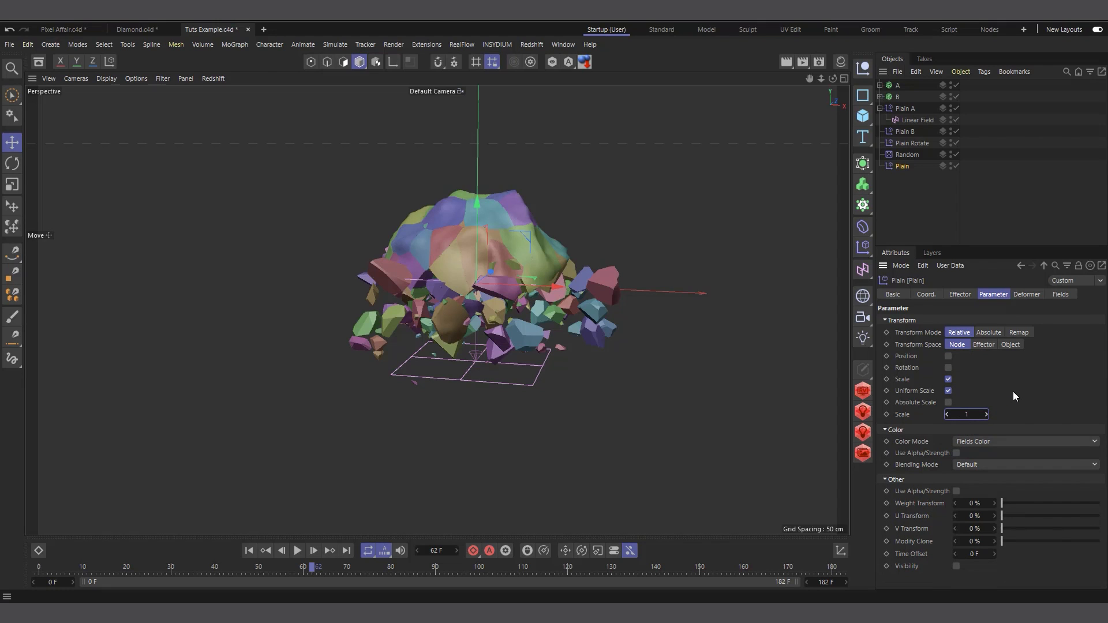
type("1")
key("Return")
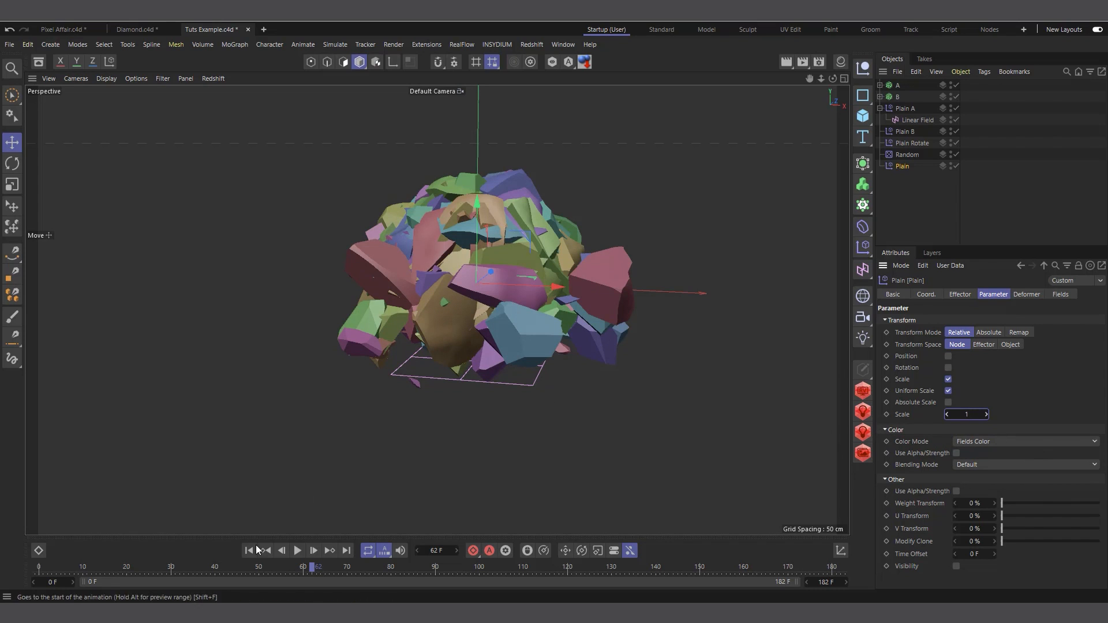
Add the existing Linear Field to the new Plain effector's Fields list
left_click(899, 165)
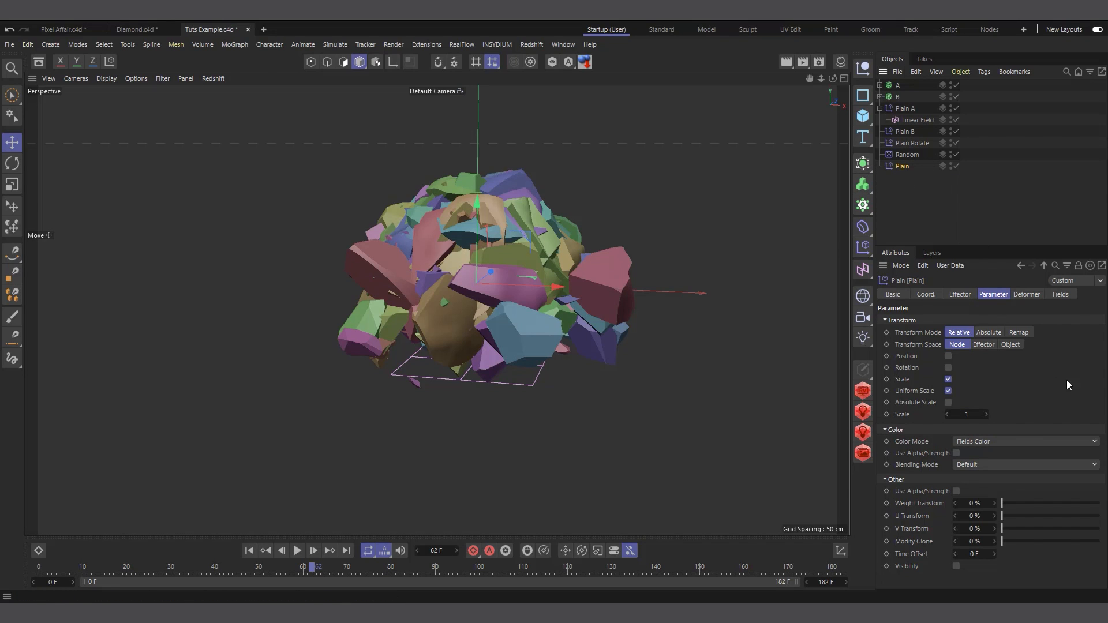
left_click(1061, 295)
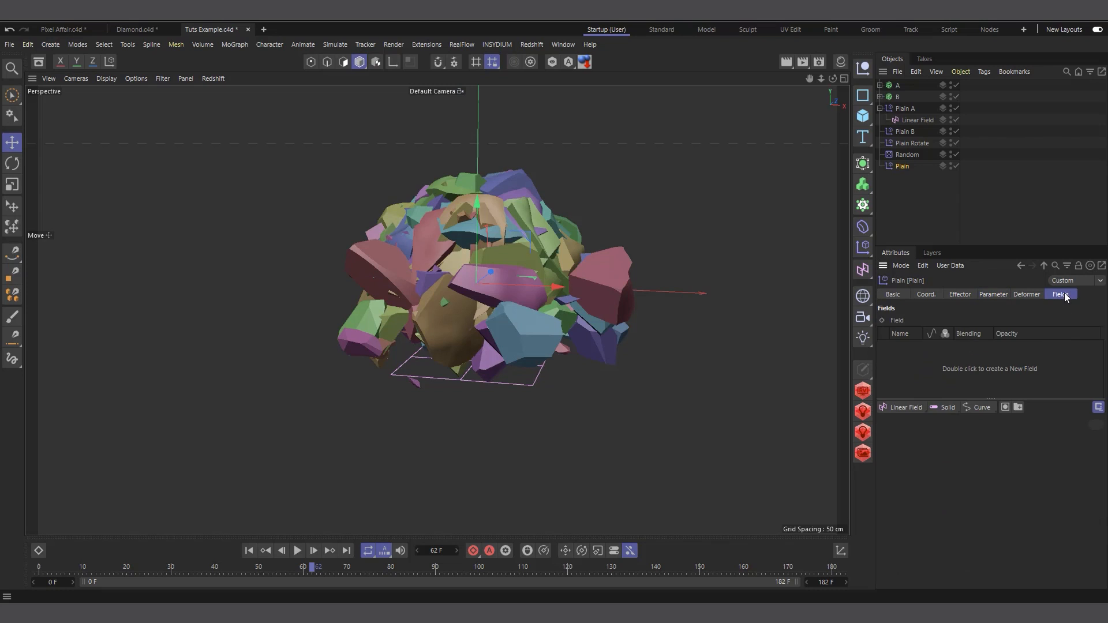
left_click_drag(911, 121, 923, 384)
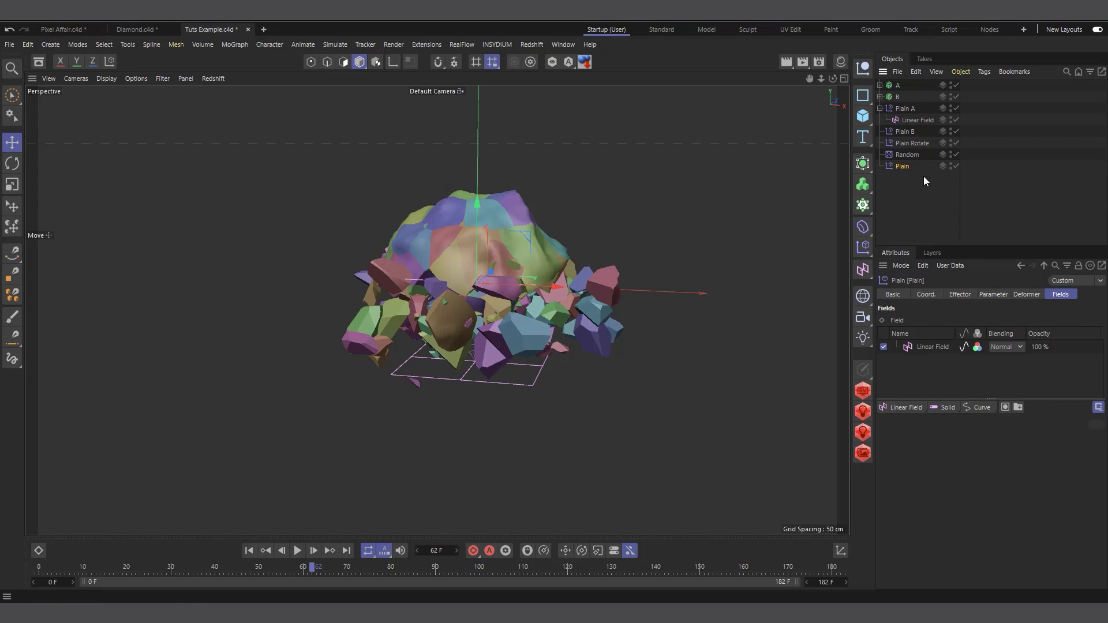
Play the animation from the start to check how the scaling follows the linear field
left_click(247, 551)
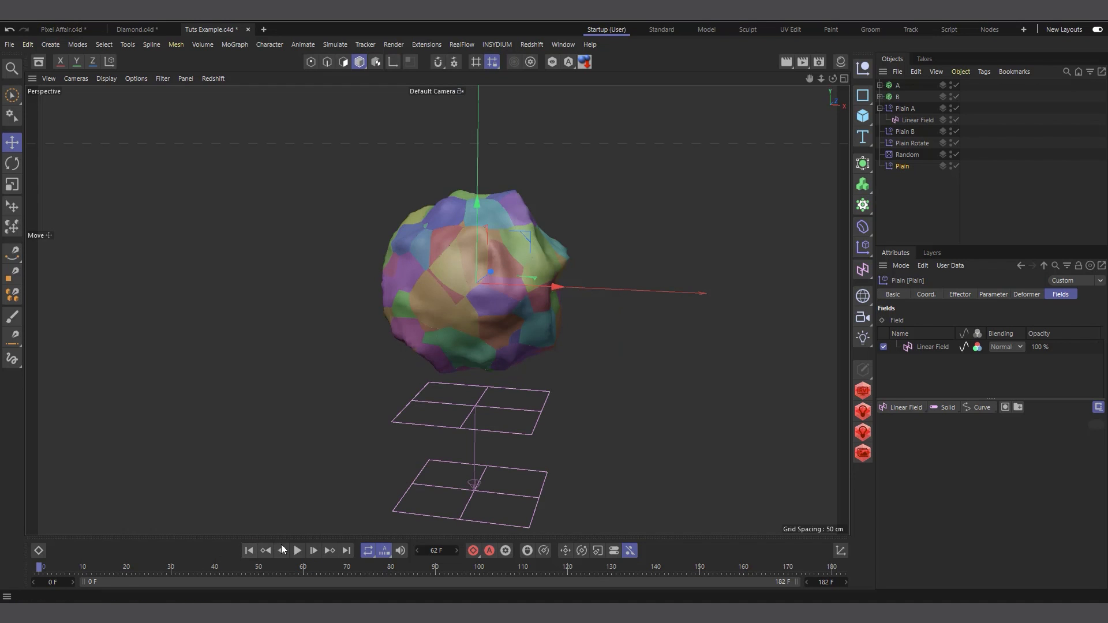
left_click(298, 550)
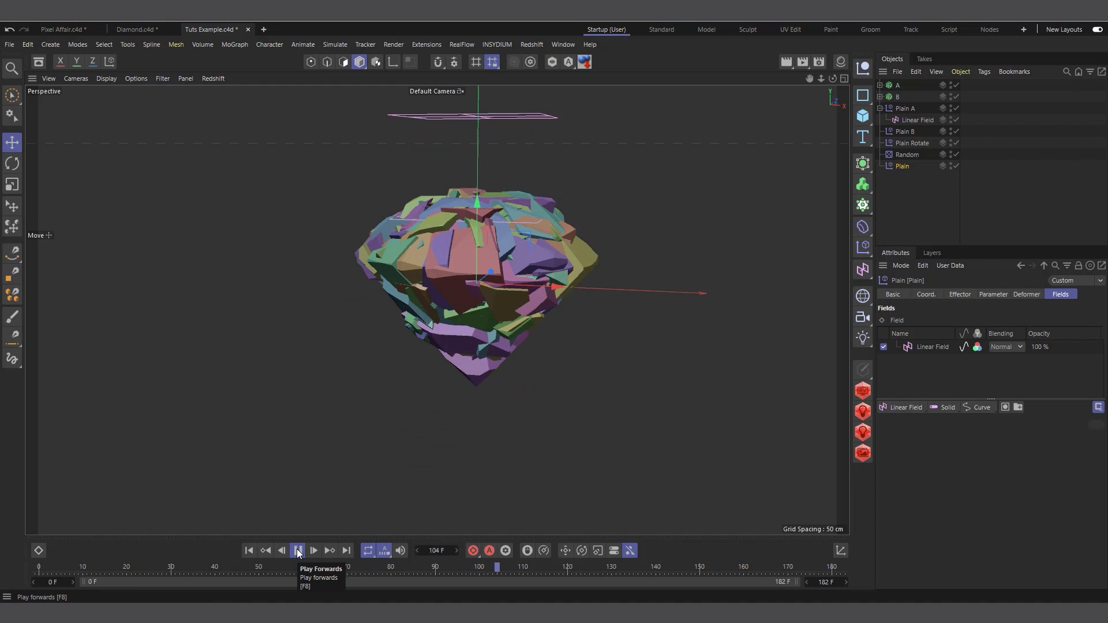
left_click(297, 551)
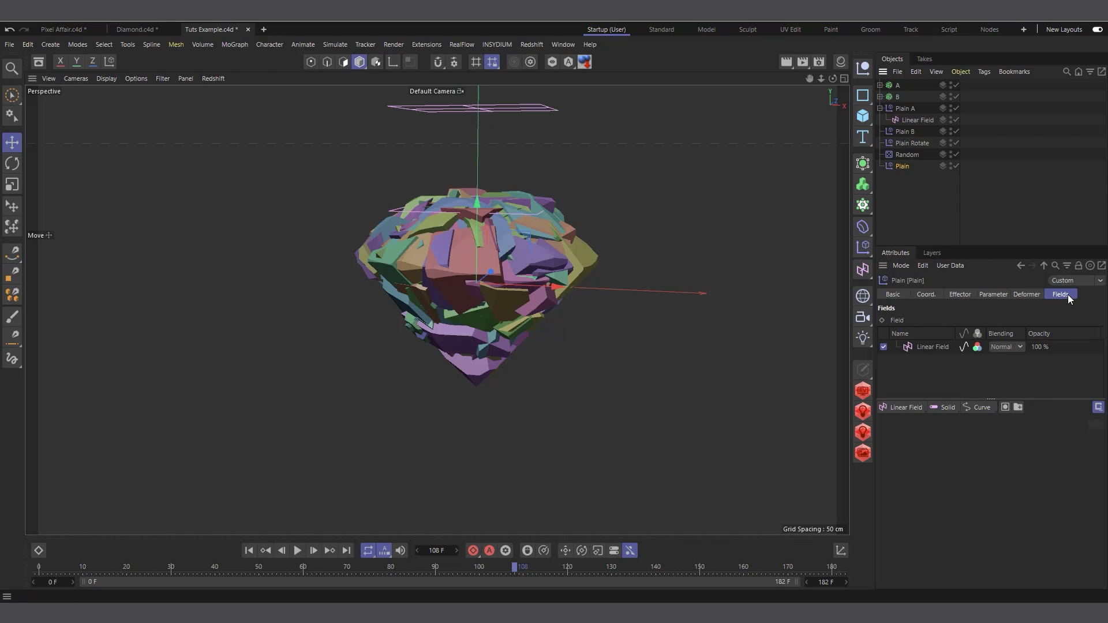
Add a Curve layer to the new Plain effector's fields and shape it into a rounded arch with both ends at zero
left_click(979, 408)
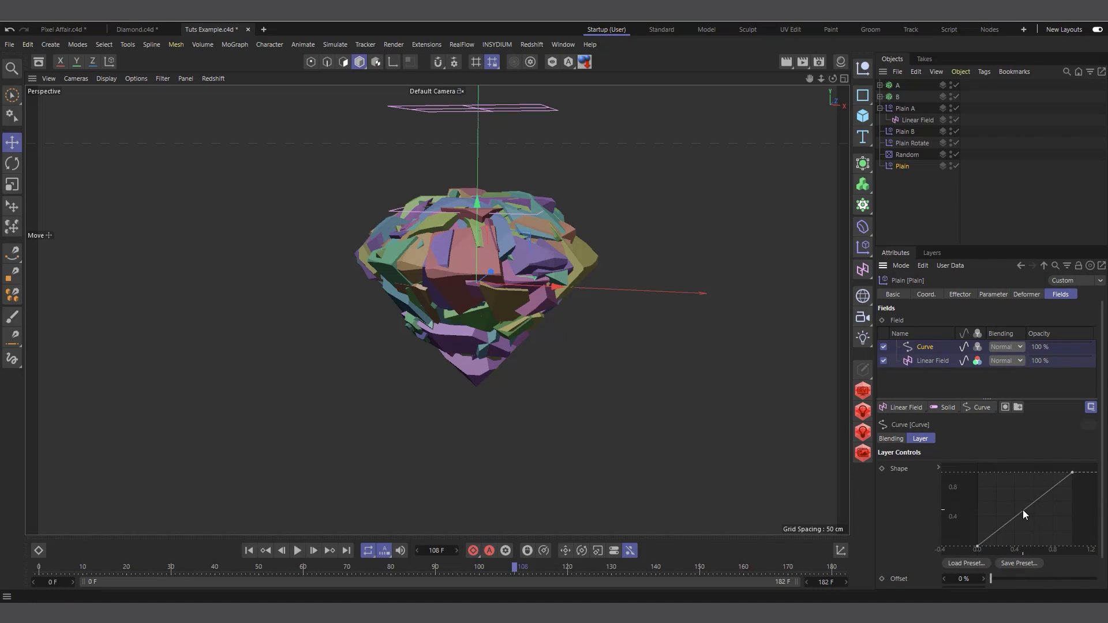
left_click_drag(1023, 511, 1007, 480, "ctrl")
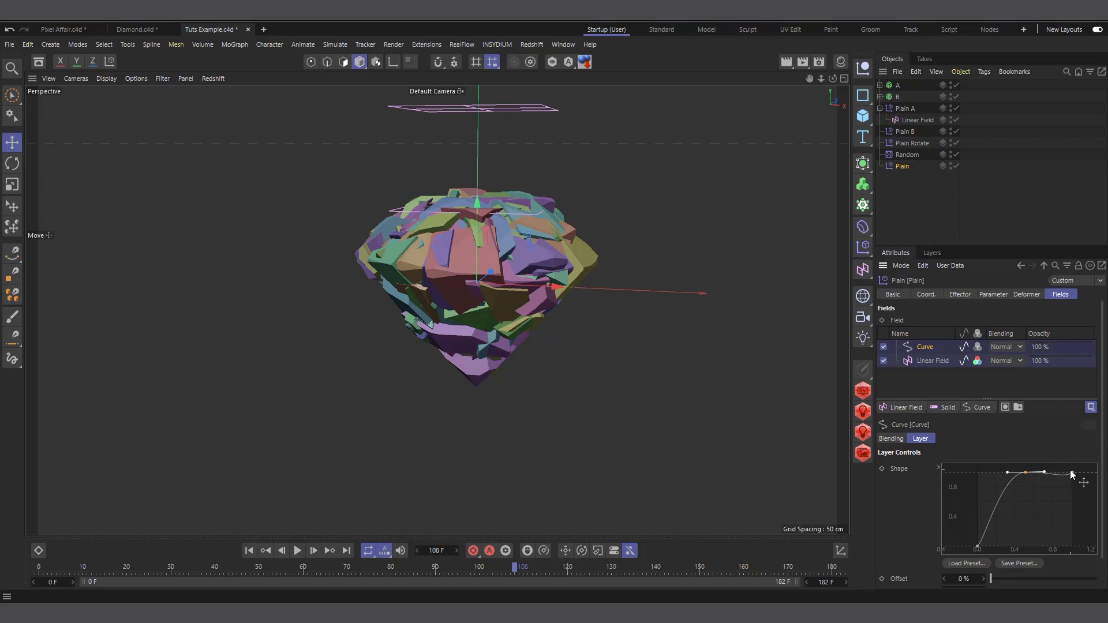
left_click_drag(1073, 473, 1078, 524)
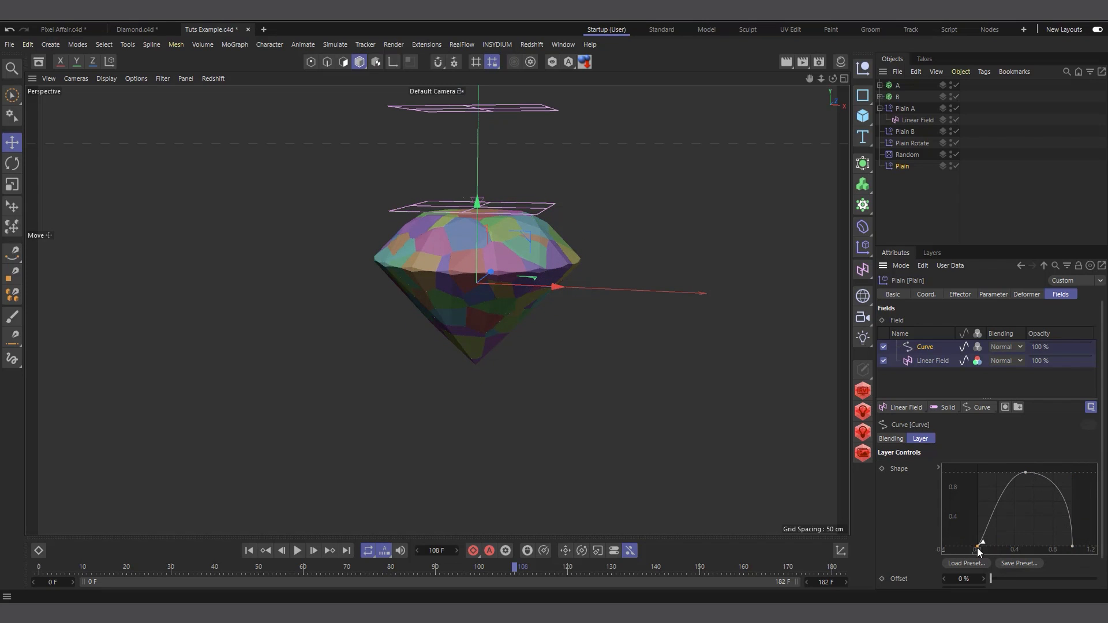
left_click_drag(982, 543, 973, 518)
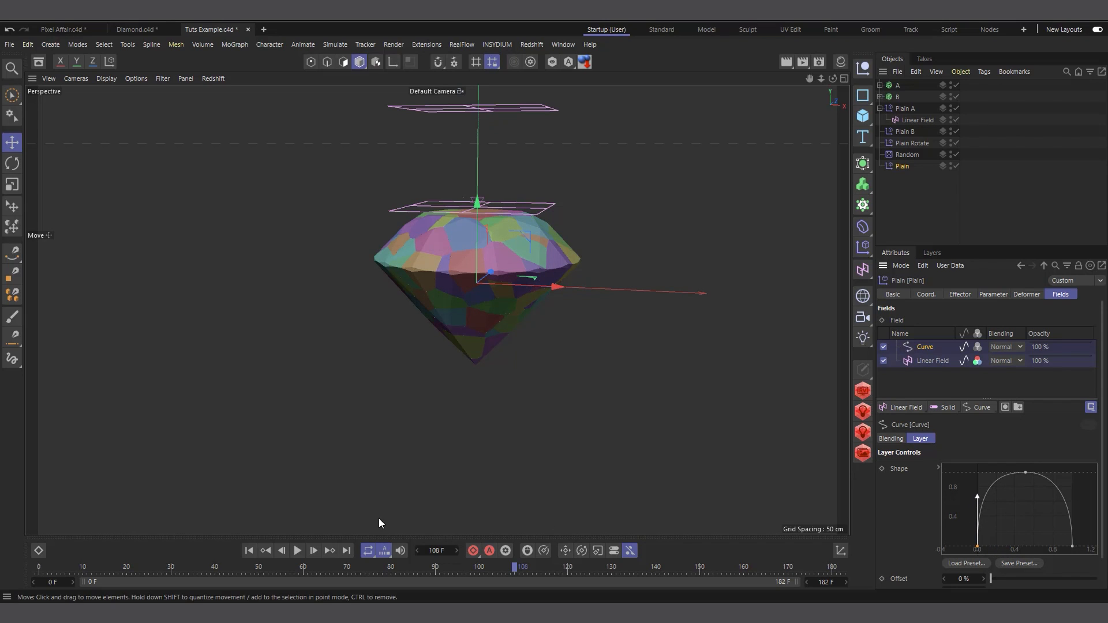
Replay the animation from the first frame to review the scale effect with the arched curve
left_click(250, 551)
left_click(298, 552)
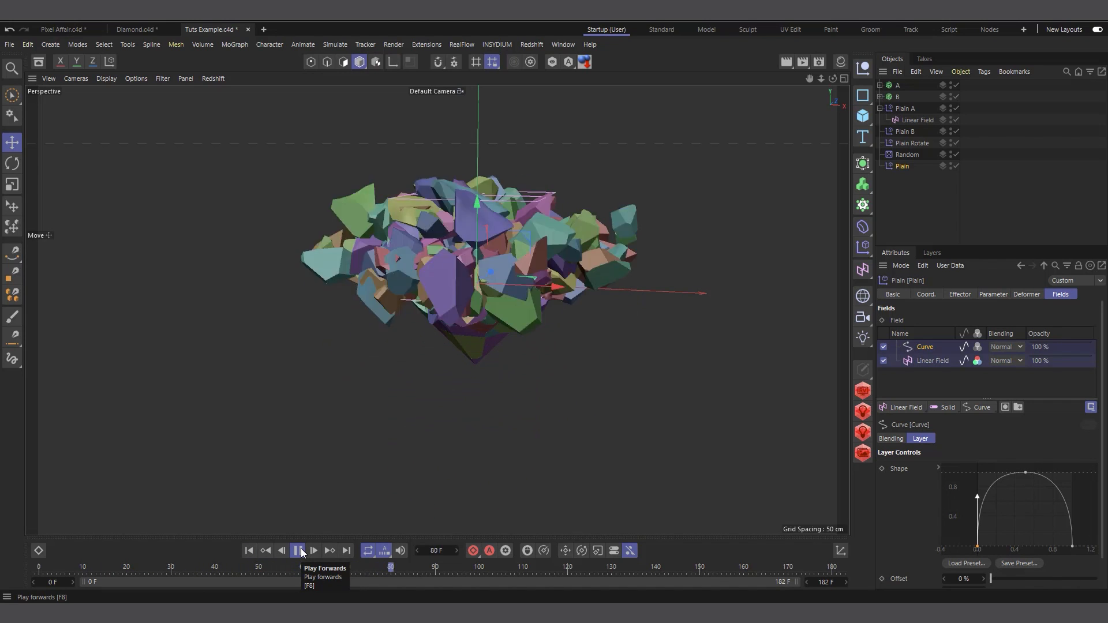
left_click(299, 551)
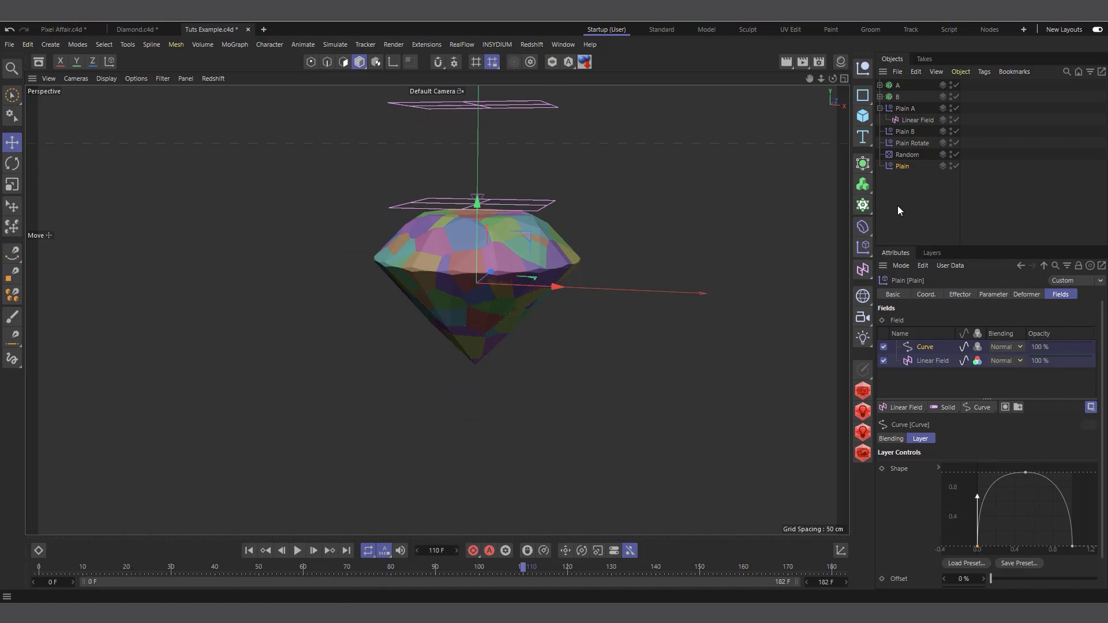
Set the new Plain effector's uniform scale to 0.6
left_click(994, 295)
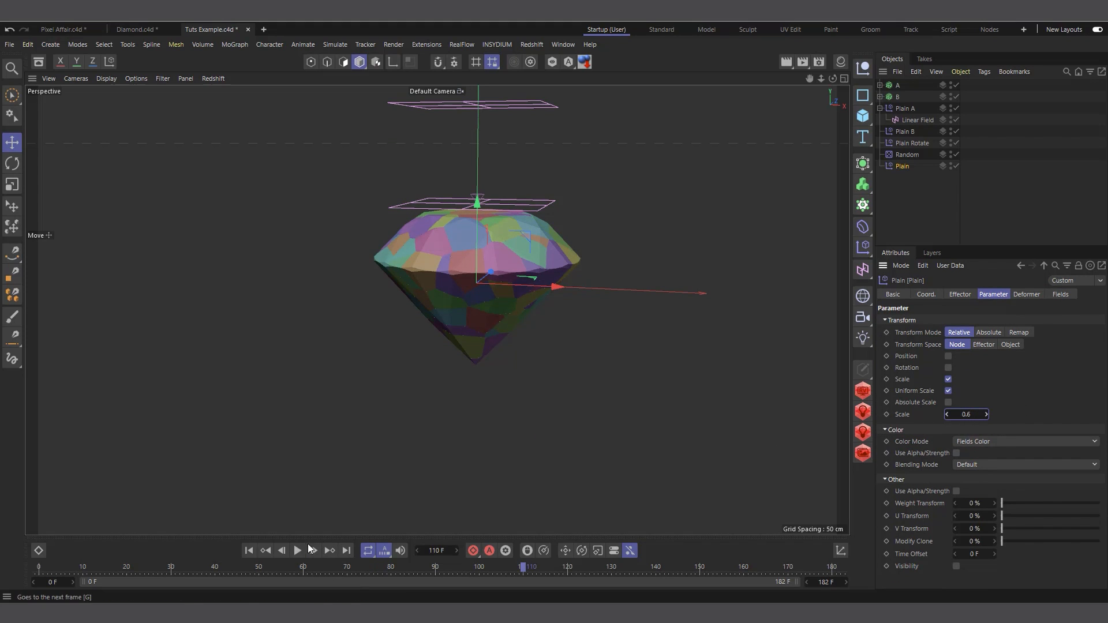
Replay the animation from the first frame to review the Plain effector's 0.6 scale
left_click(249, 550)
left_click(299, 553)
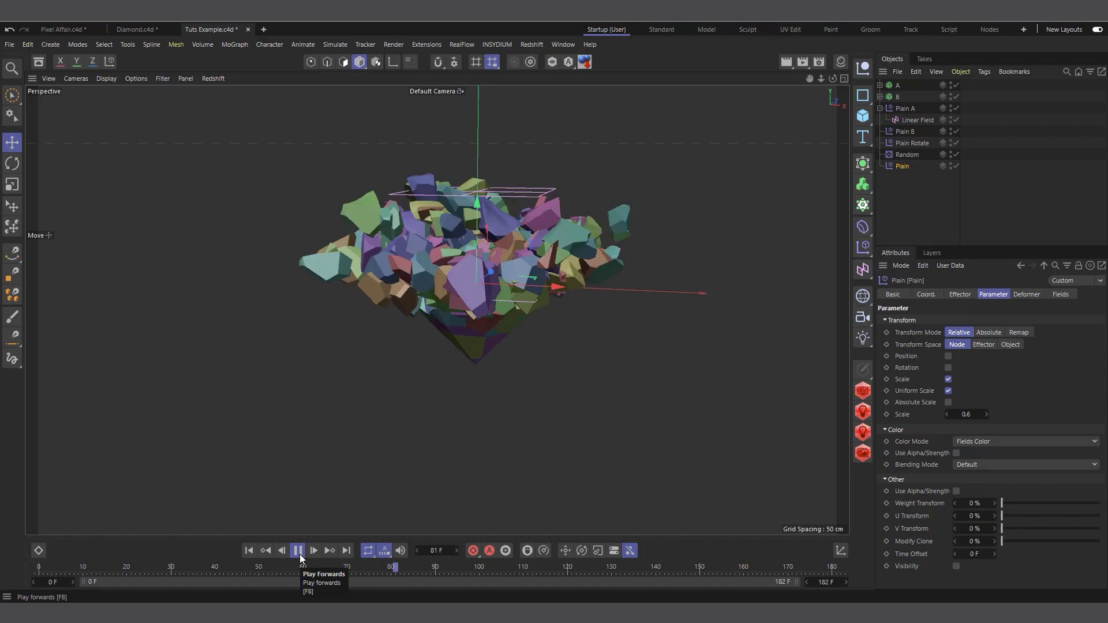
left_click(298, 552)
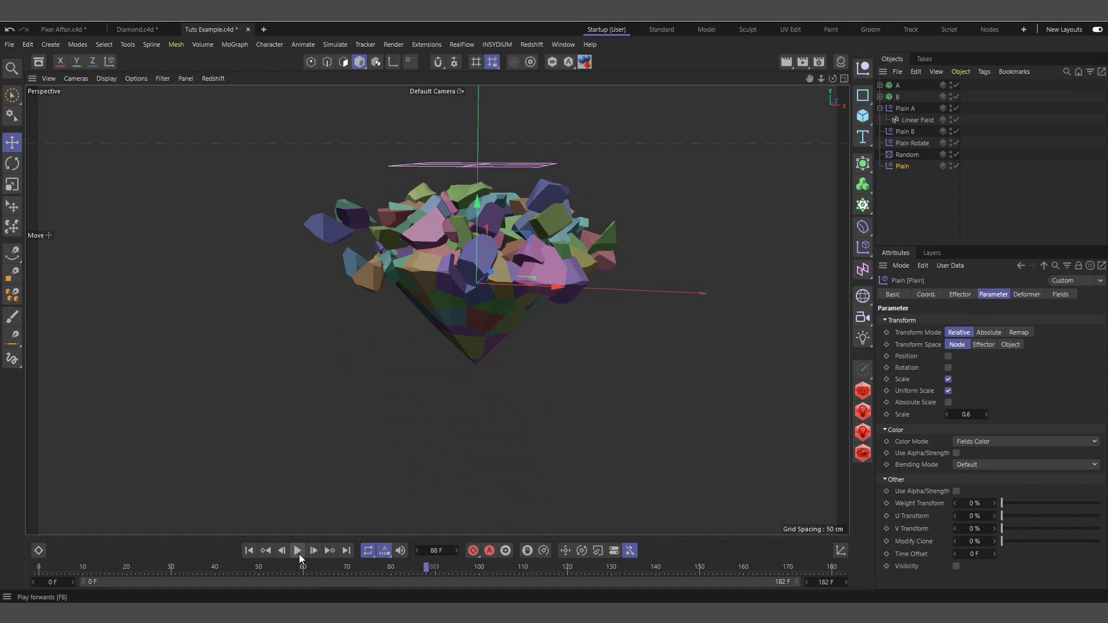
Enable position on the newest Plain effector and preview the animation from the first frame
left_click(948, 356)
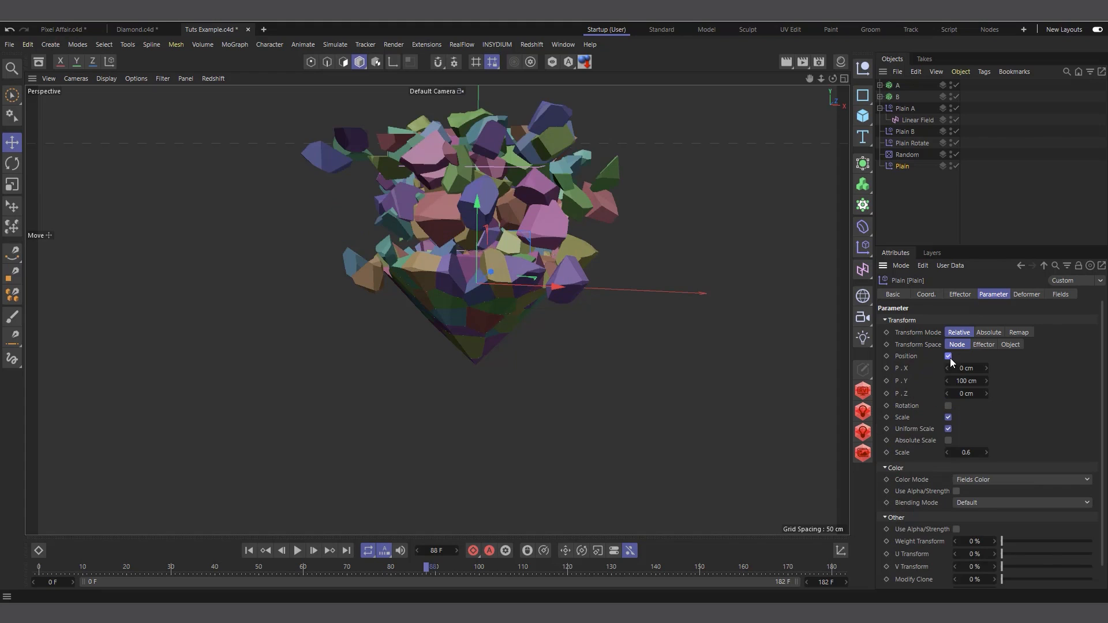
left_click(250, 551)
left_click(297, 551)
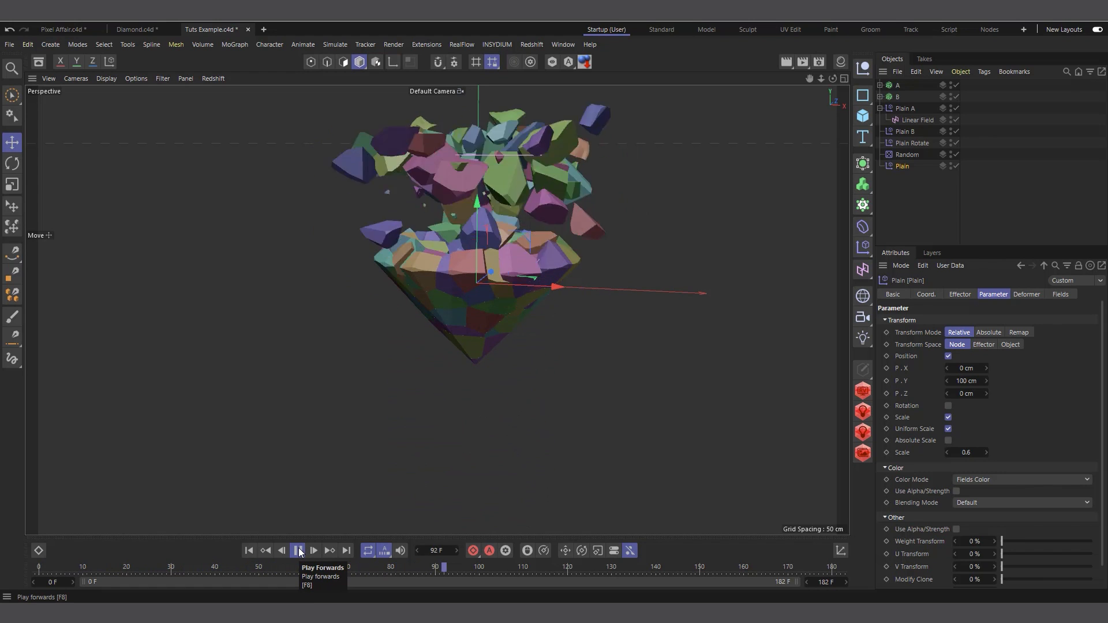
left_click(298, 551)
Set the Plain effector's position offset to 0 cm in Y and 60 cm in X
left_click(963, 380)
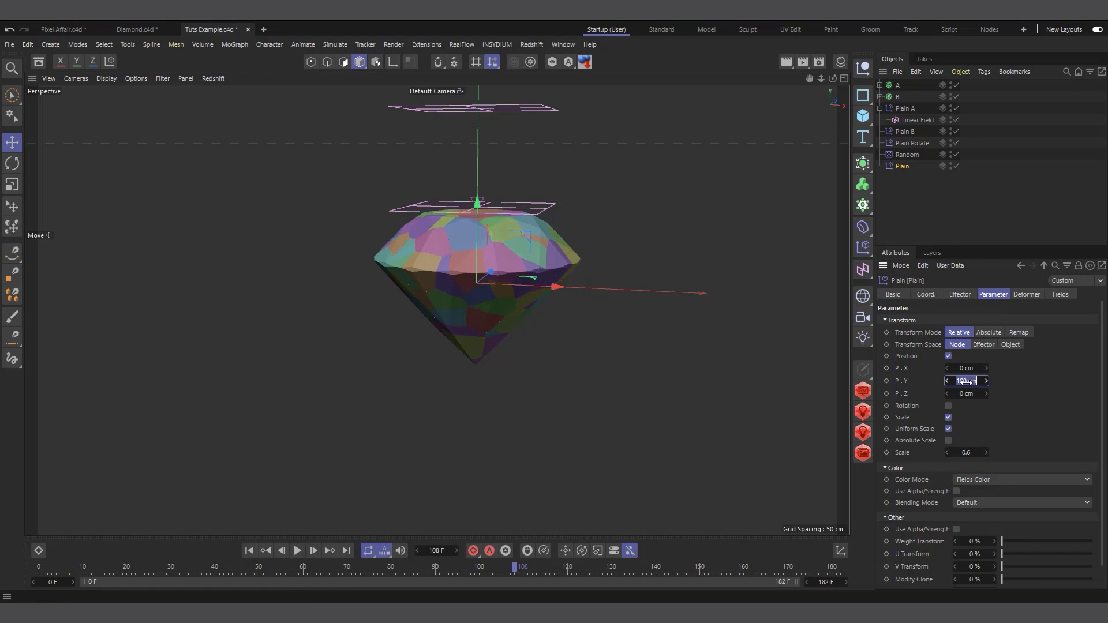
type("0")
left_click_drag(967, 369, 977, 369)
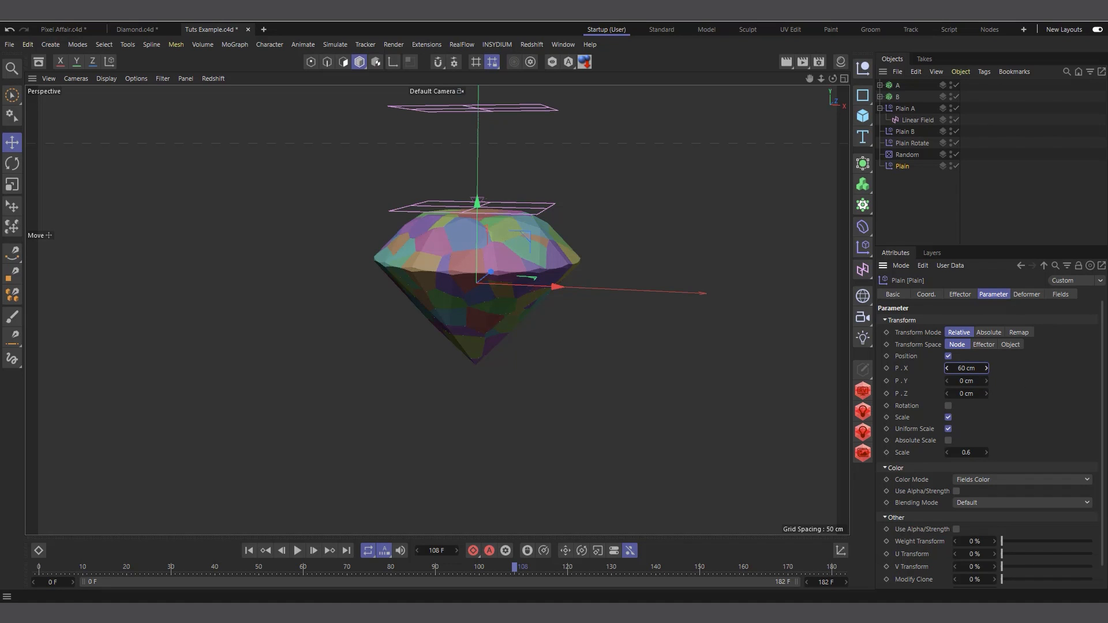
Replay the animation from the start to check the X offset of the fragments
left_click(250, 549)
left_click(298, 551)
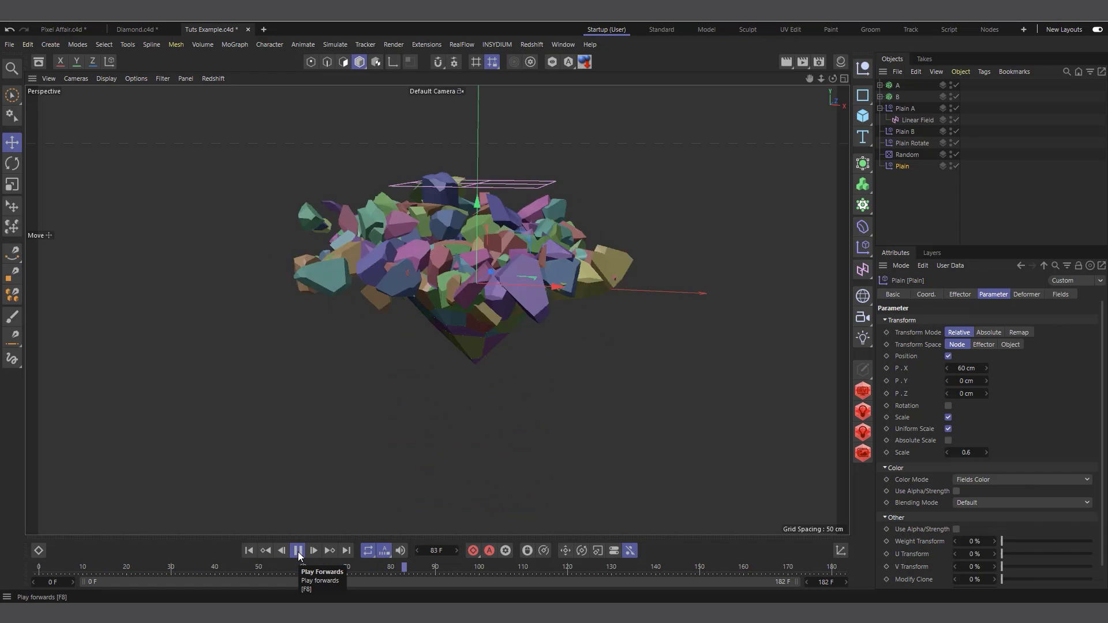
left_click(298, 551)
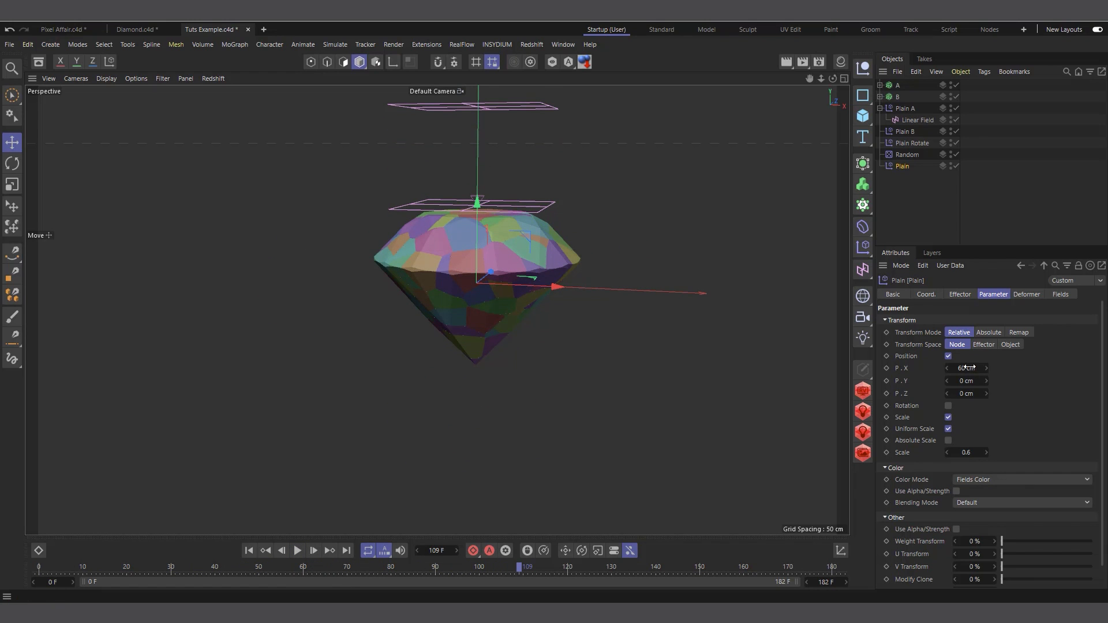
Reduce the Plain effector's X position offset to 44 cm and deselect the effector
left_click_drag(974, 367, 962, 368)
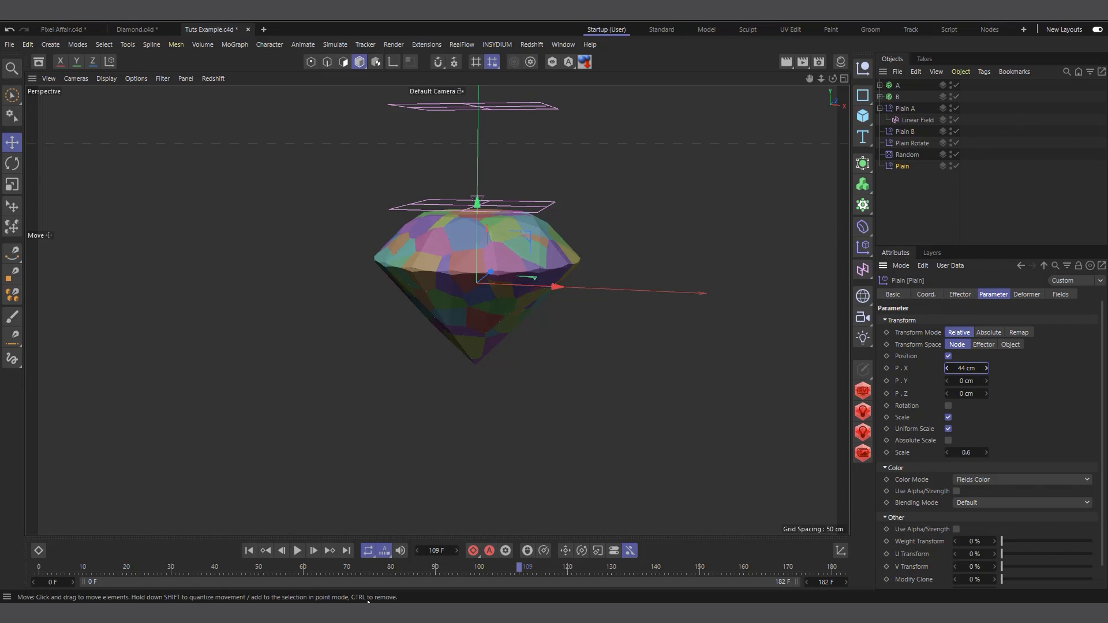
left_click(920, 206)
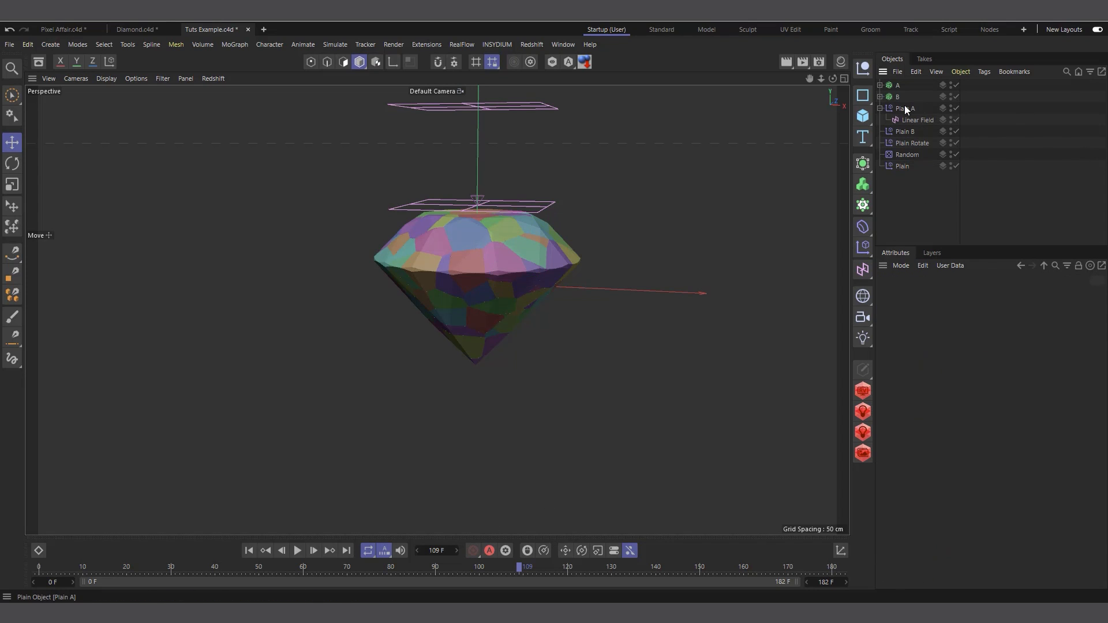
Add a Delay effector to both fracture objects A and B in Blend mode and set its strength to 84%
left_click_drag(911, 85, 892, 100)
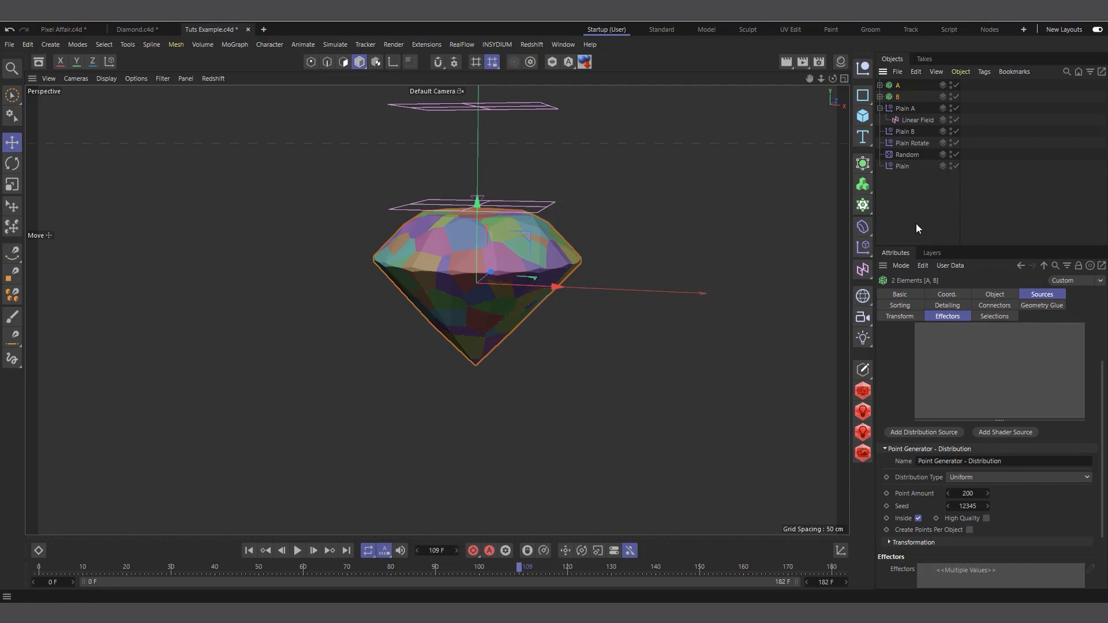
left_click(868, 249)
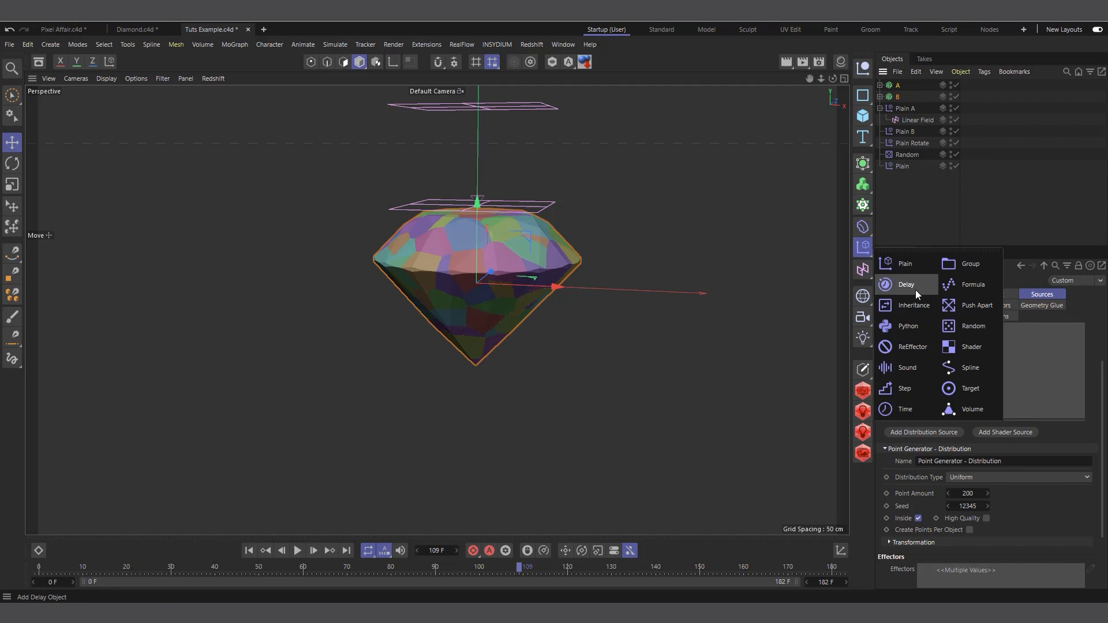
left_click(916, 290)
left_click_drag(909, 207, 909, 207)
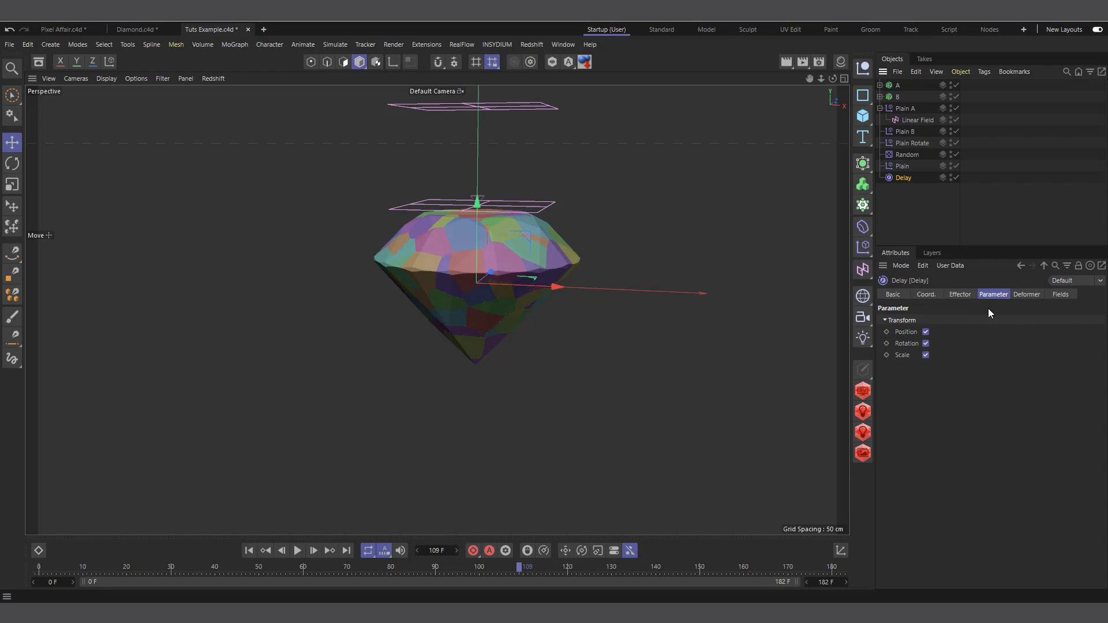
left_click(960, 297)
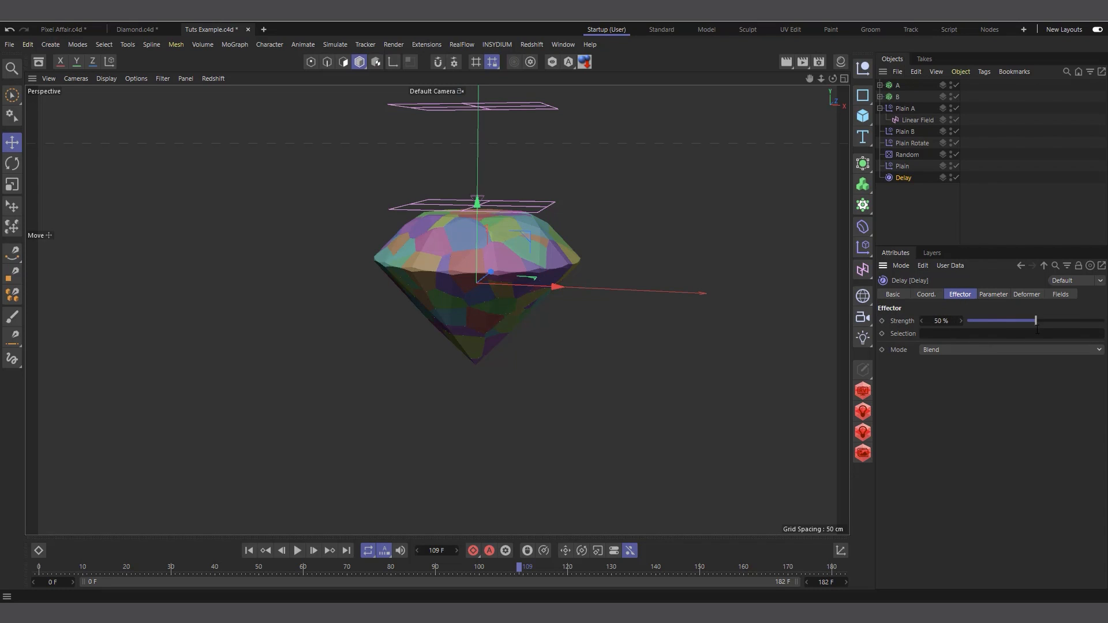
left_click(1071, 321)
Play the animation from the first frame to review the delayed fragment motion
left_click(245, 550)
left_click(298, 551)
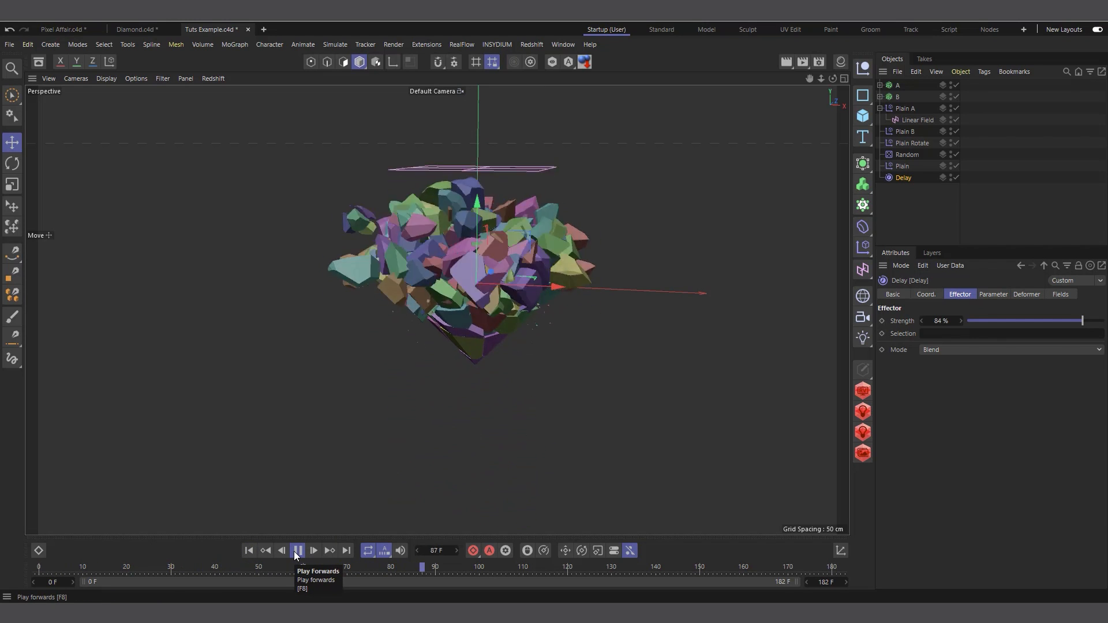
left_click(296, 551)
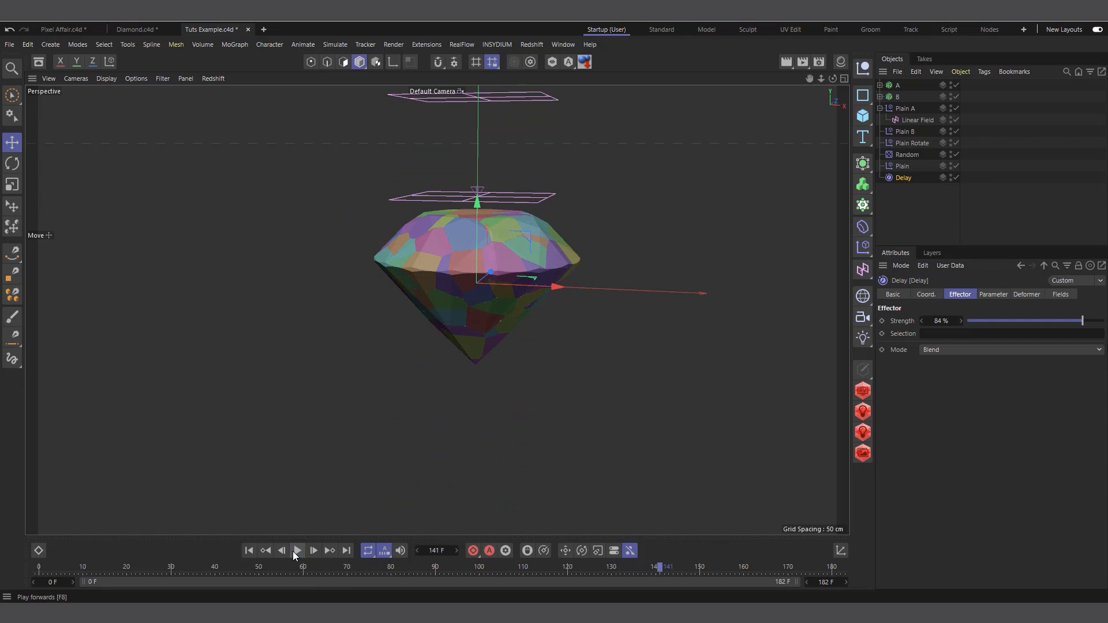
left_click(916, 210)
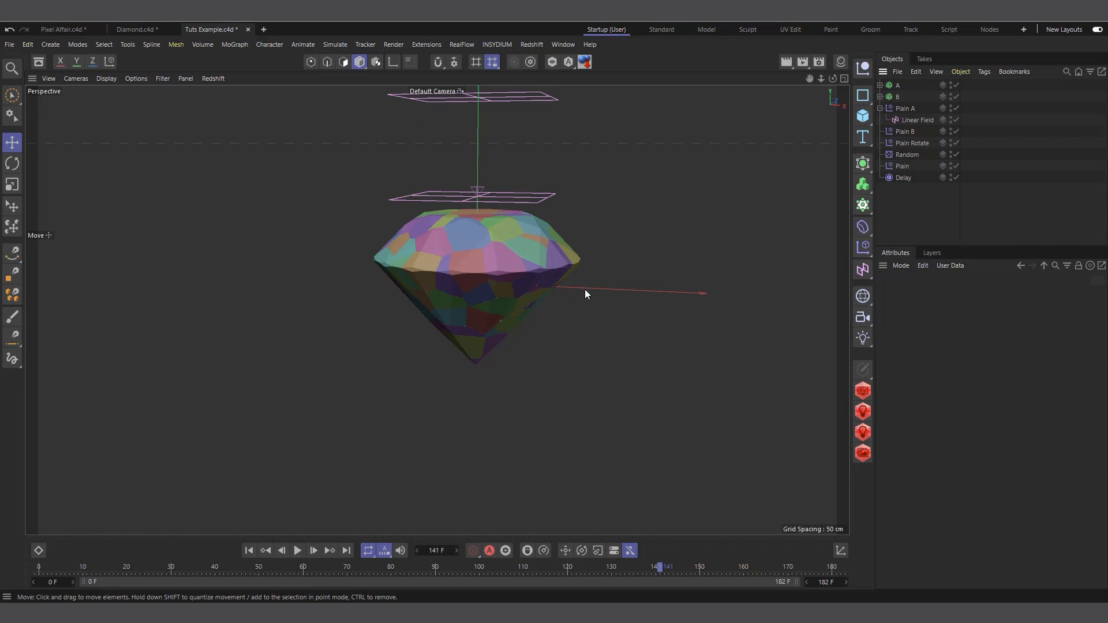
Expand fracture objects A and B to show their source meshes and enlarge the object list
left_click(880, 96)
left_click_drag(1004, 246, 1004, 310)
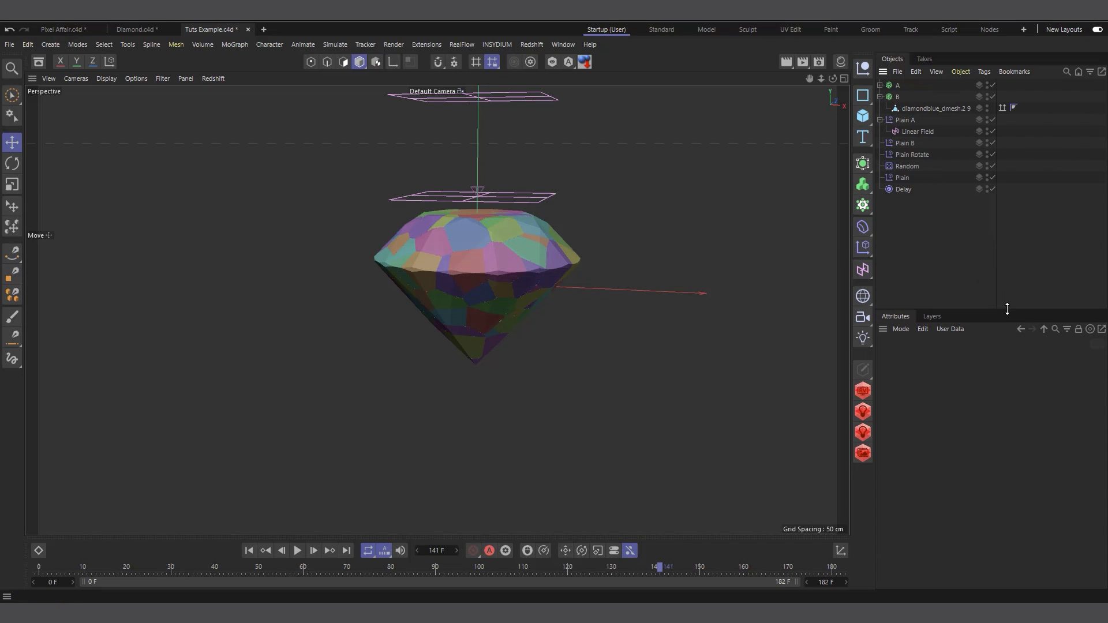
left_click(879, 85)
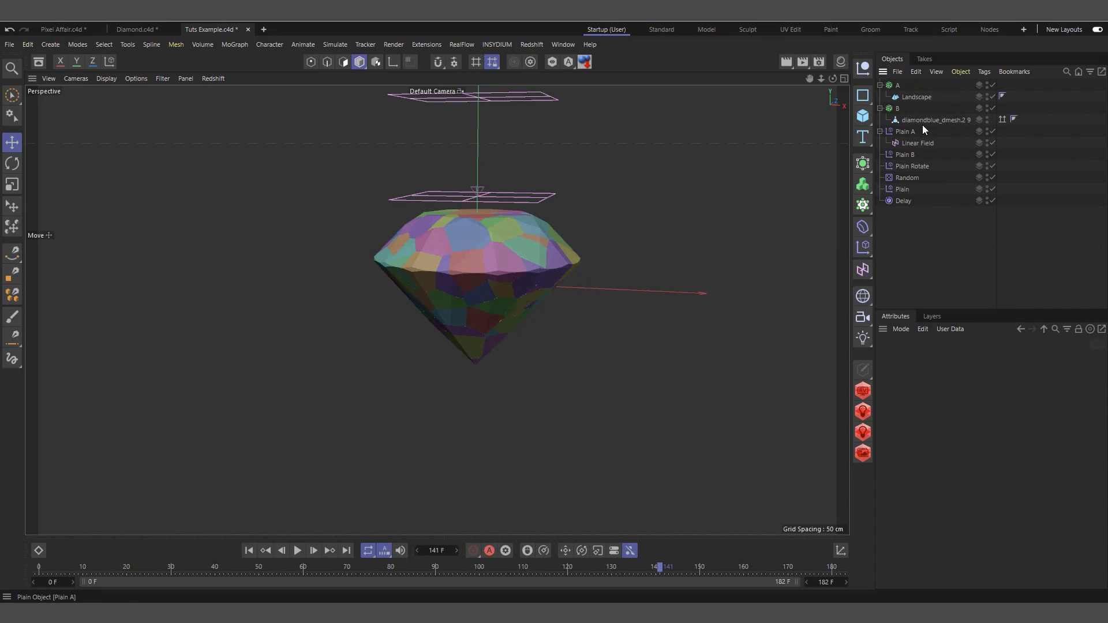
left_click(918, 122)
Add a text object reading P in Segoe UI Bold with middle alignment, and duplicate it with the text changed to A
left_click_drag(866, 140, 896, 148)
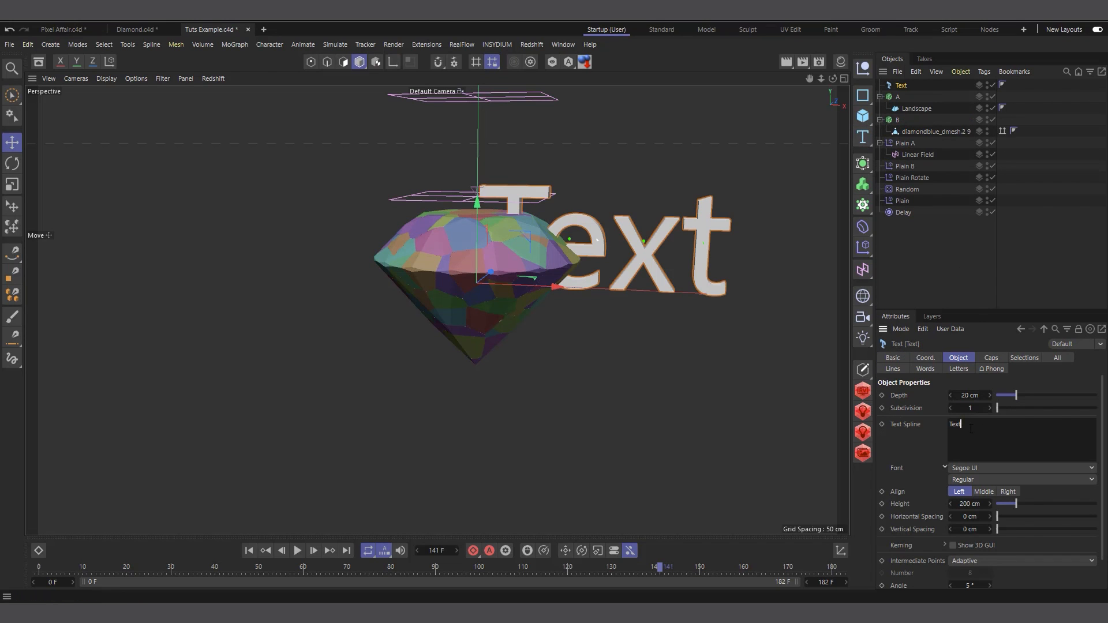
type("P")
left_click(983, 491)
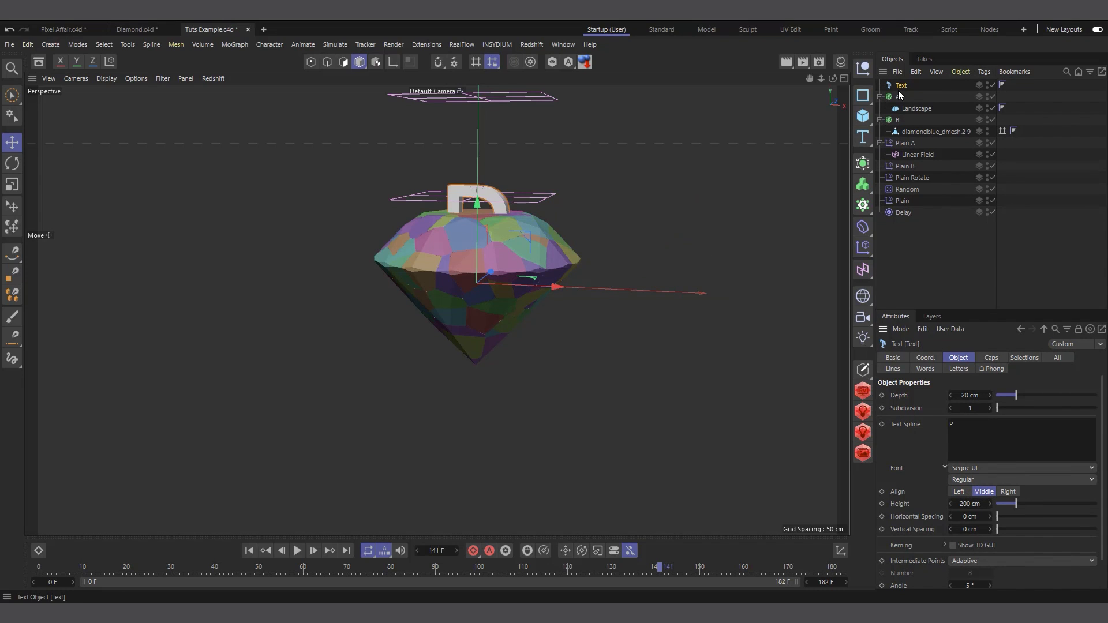
left_click(969, 478)
left_click(974, 497)
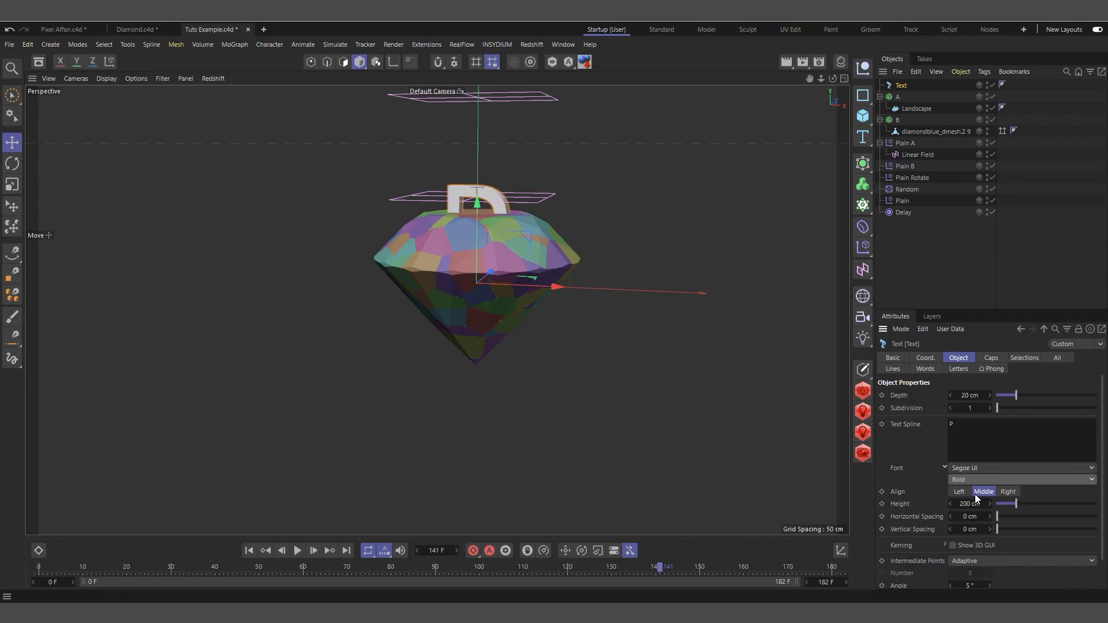
left_click_drag(901, 88, 905, 98, "ctrl")
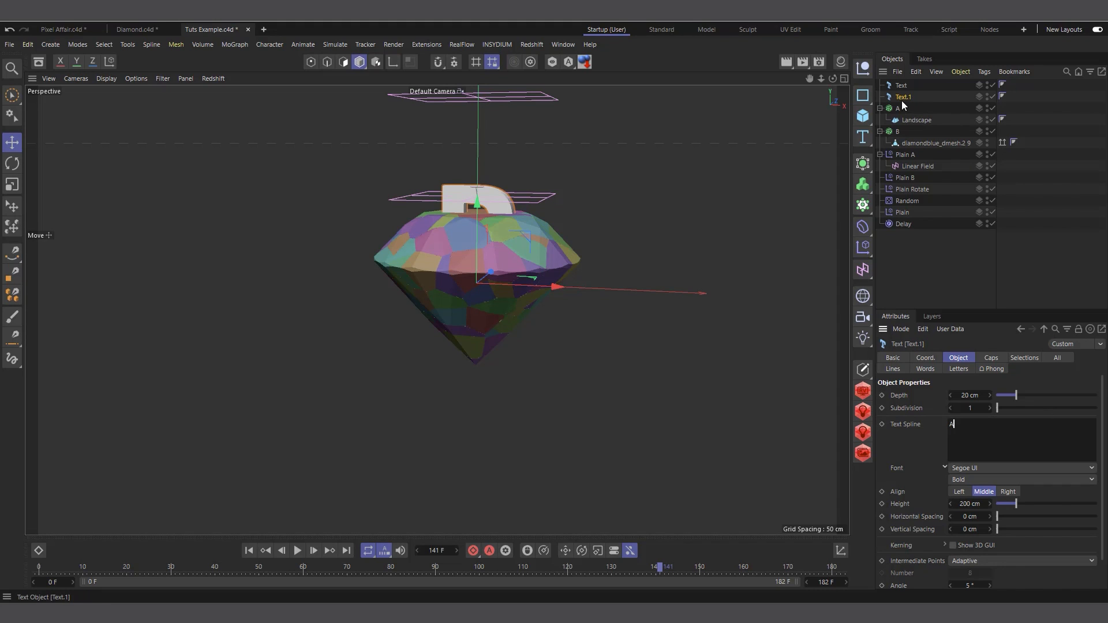
Move the Landscape and diamond meshes out of fractures A and B and hide both in the viewport
left_click(935, 120)
left_click(920, 144, "ctrl")
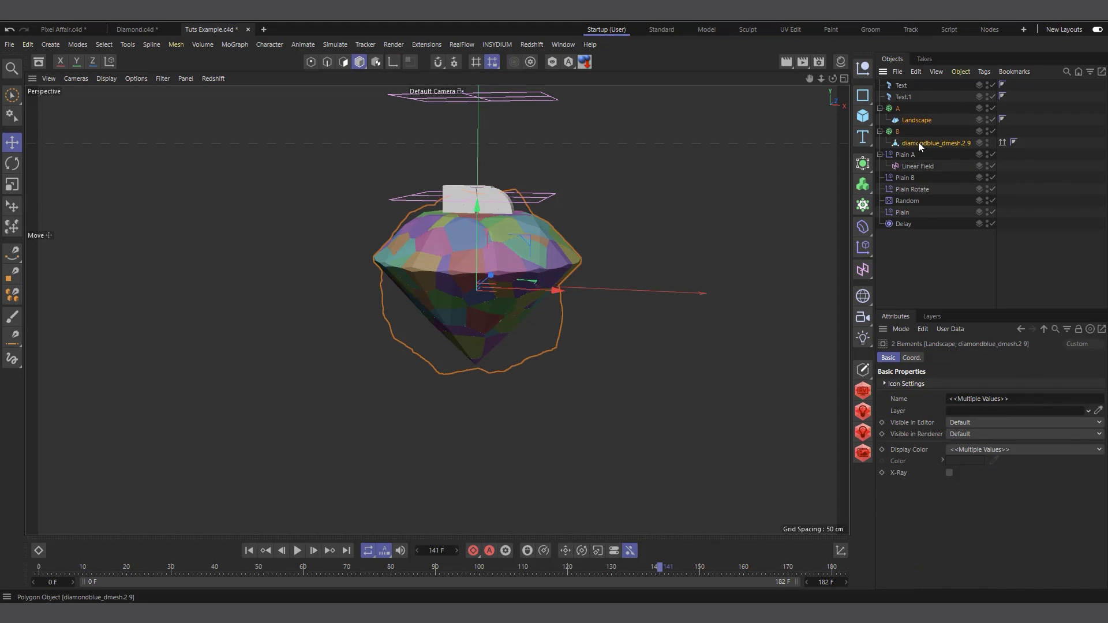
left_click_drag(914, 119, 914, 260)
left_click(982, 211)
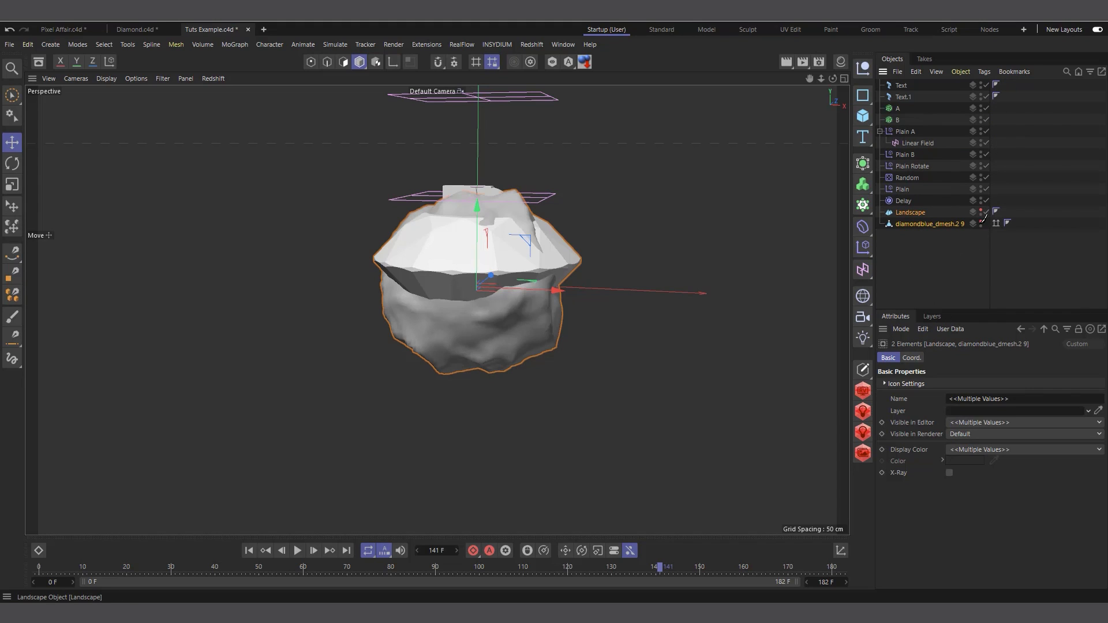
left_click(981, 211)
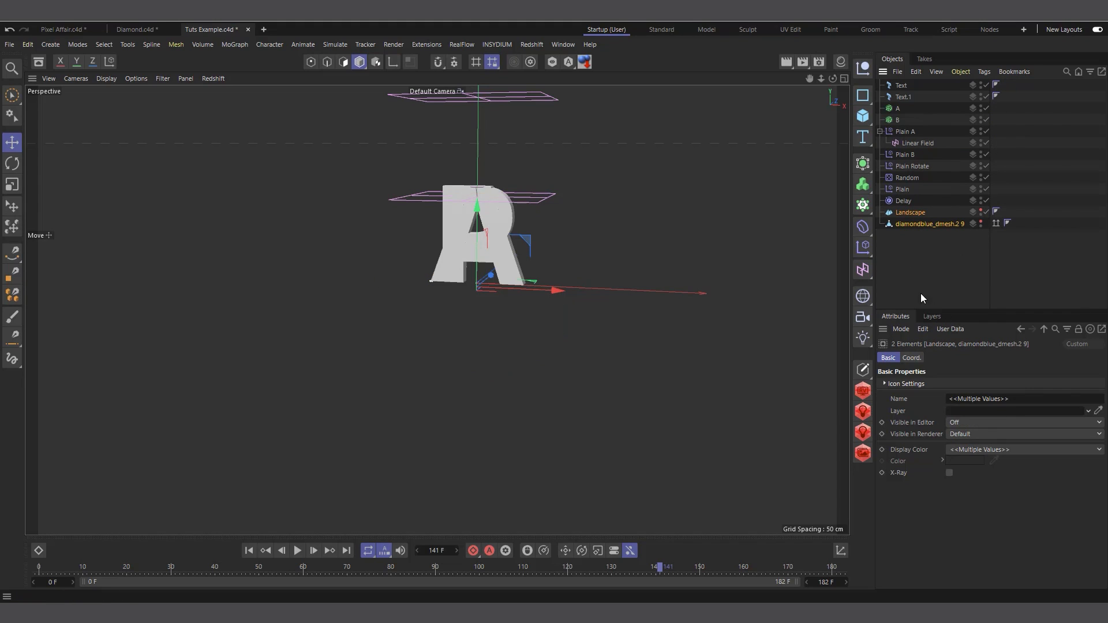
Place the P text inside fracture A and the A text inside fracture B
left_click(900, 85)
left_click_drag(903, 85, 907, 123)
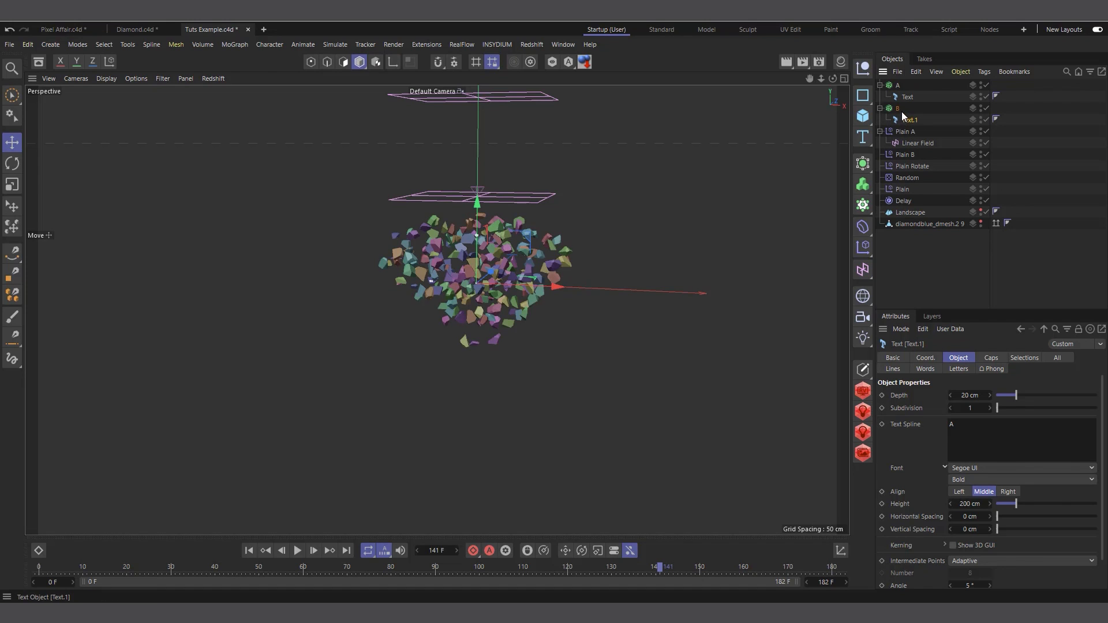
left_click(902, 111)
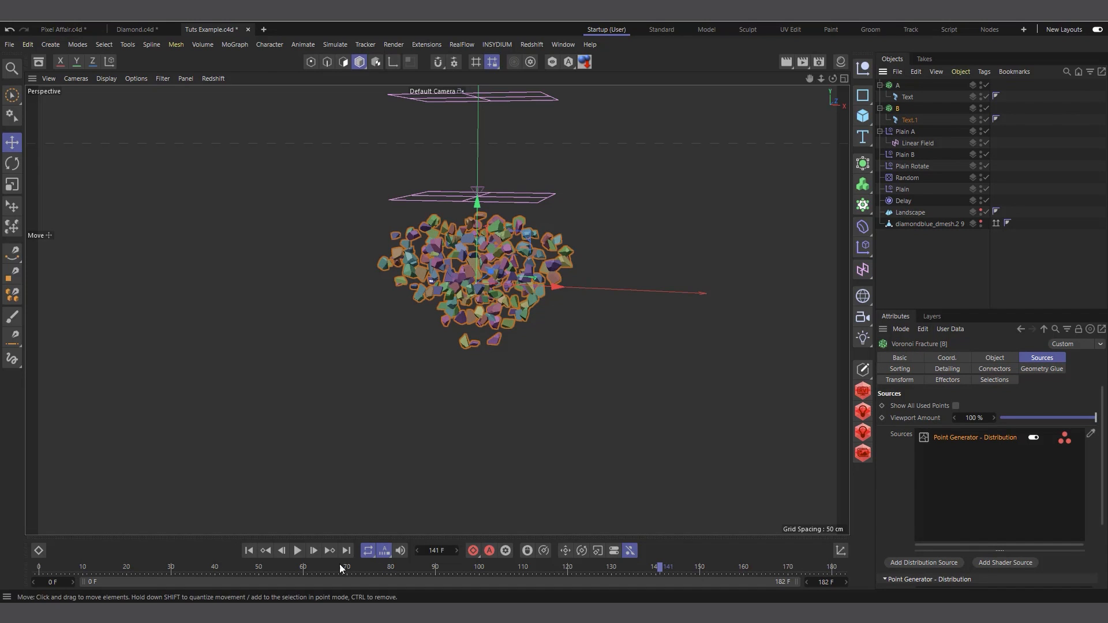
Preview the start of the text transition and return to the first frame
left_click(249, 550)
left_click(298, 550)
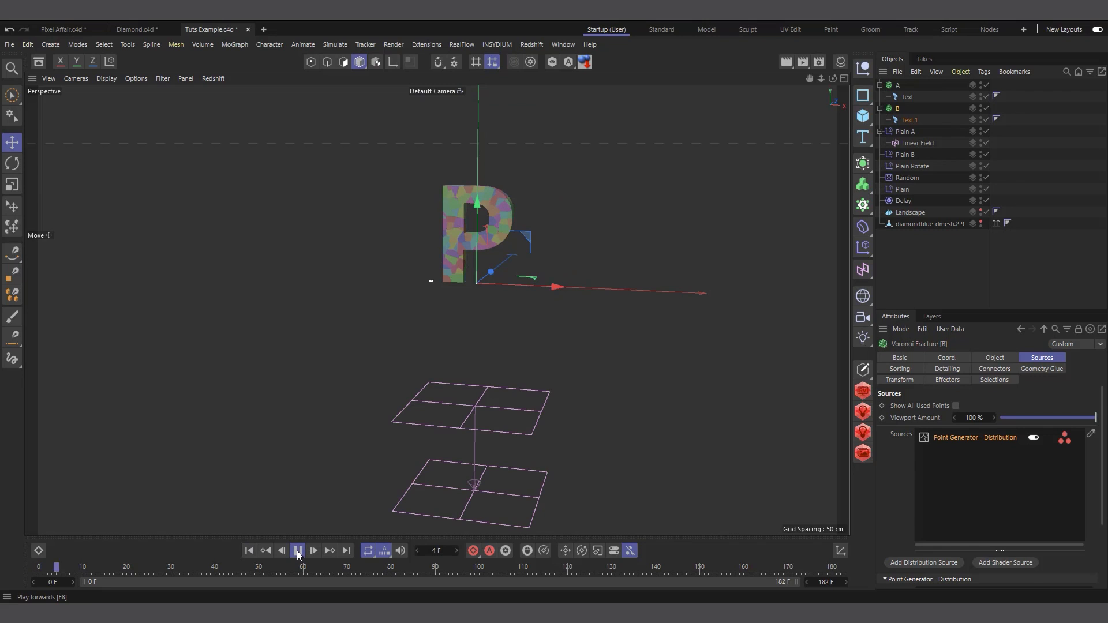
left_click(298, 550)
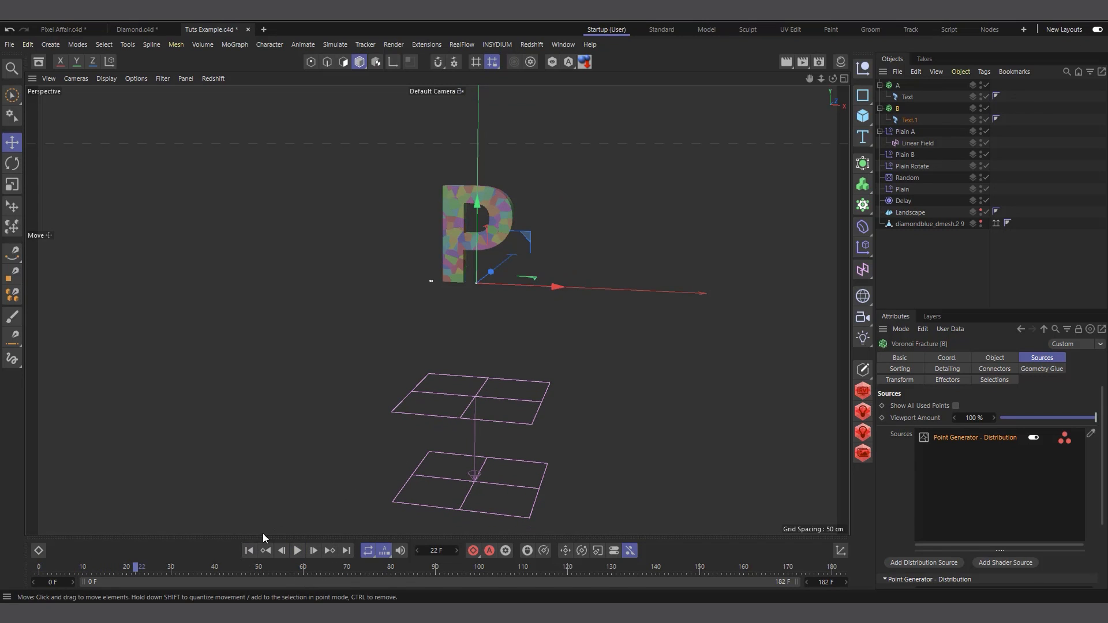
left_click(248, 551)
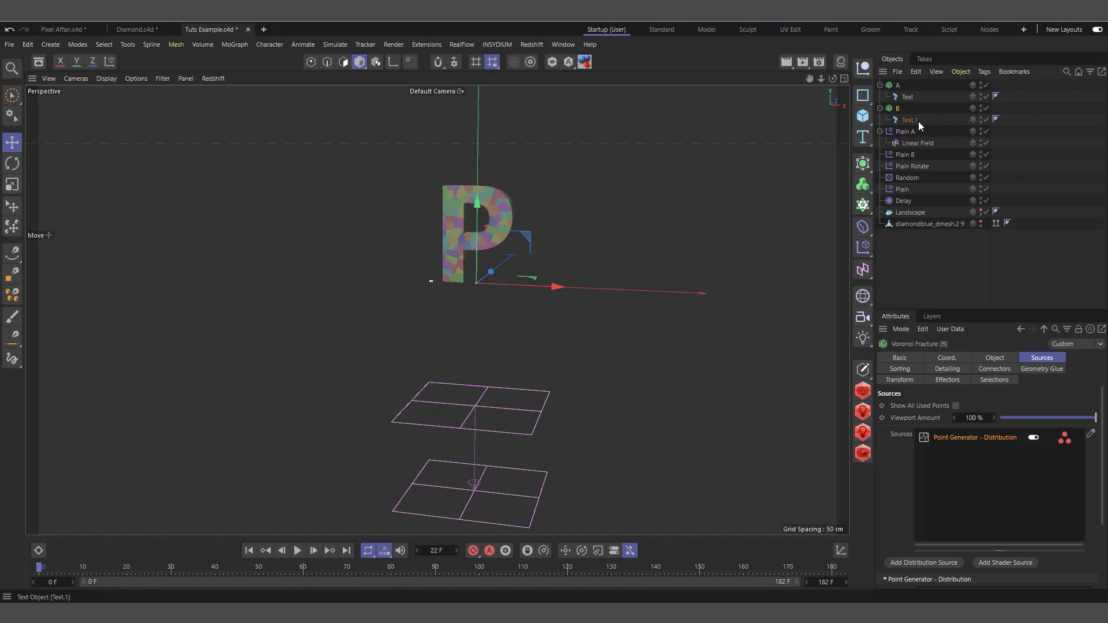
Select both text objects and move them down together so the letters sit around the scene's centre
left_click(917, 121)
left_click(912, 98, "ctrl")
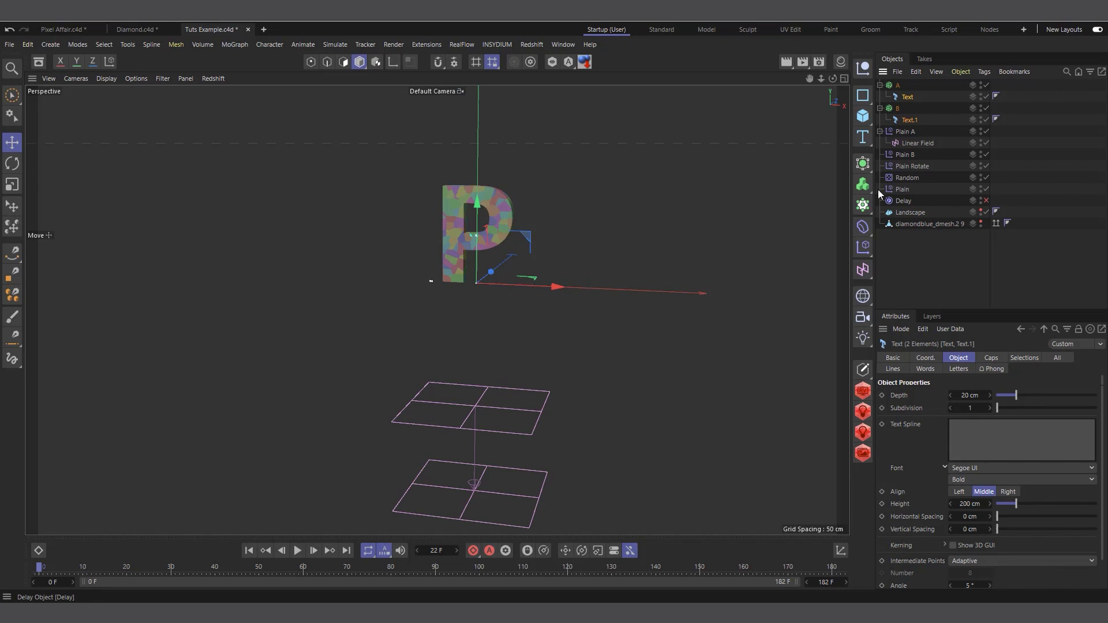
left_click_drag(478, 203, 482, 261)
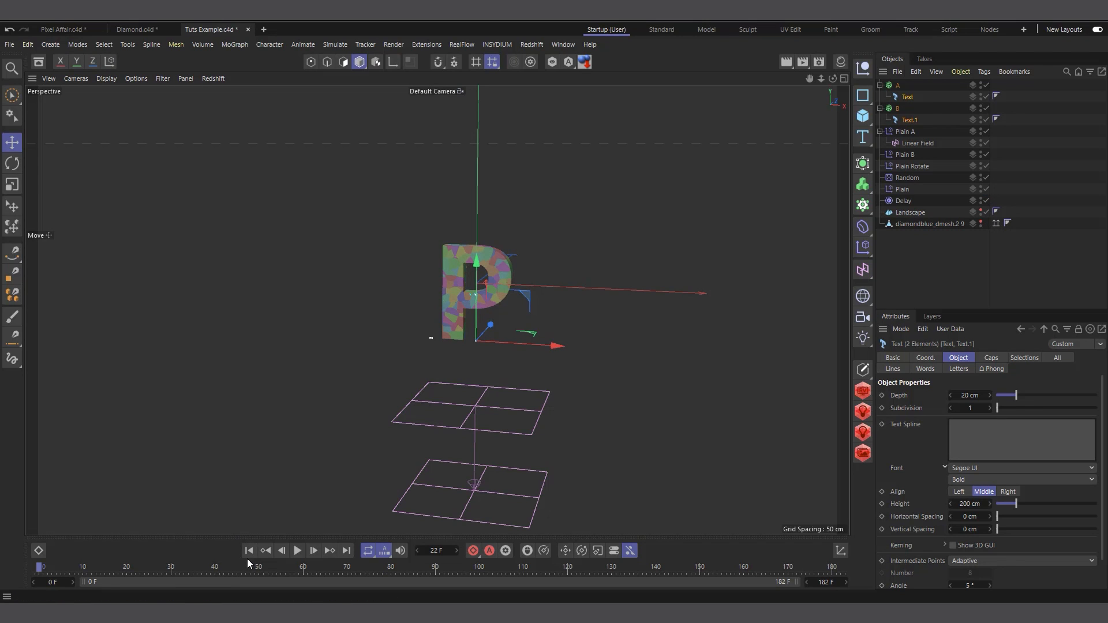
Play the animation to review the P-to-A letter transition and rewind to the first frame
left_click(304, 551)
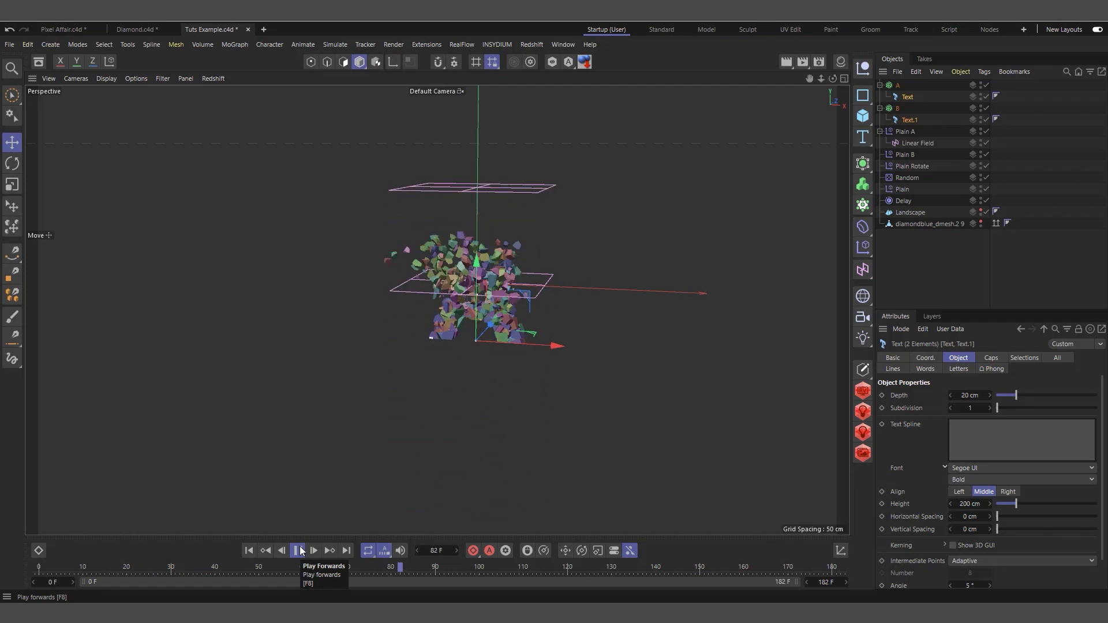
left_click(300, 551)
left_click(248, 551)
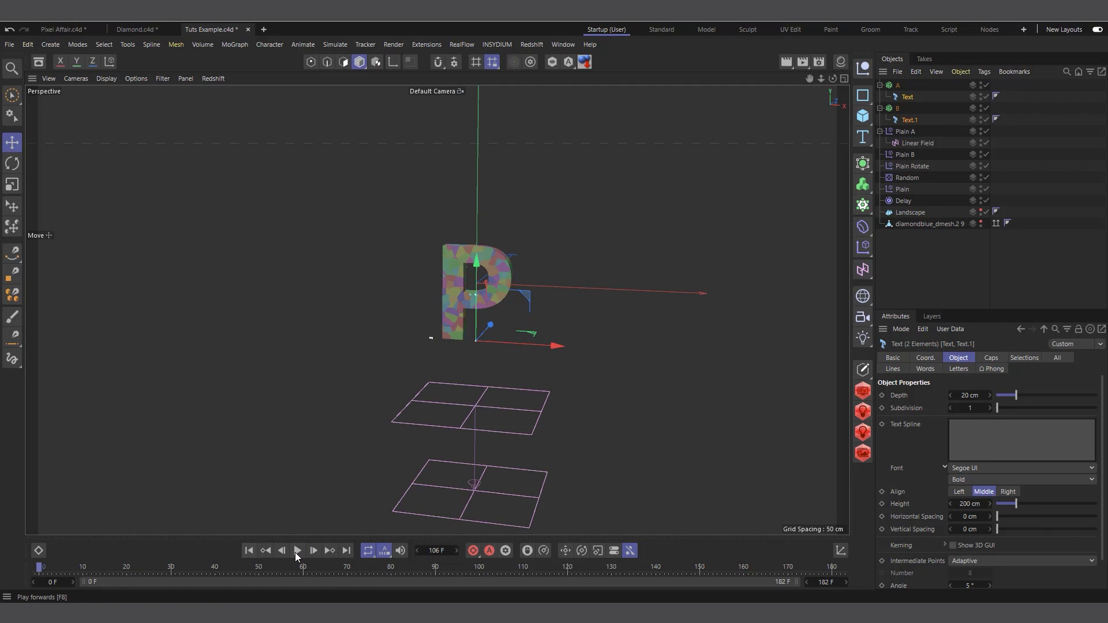
Play the P-to-A transition, pause once the A has formed, and clear the object selection
left_click(296, 551)
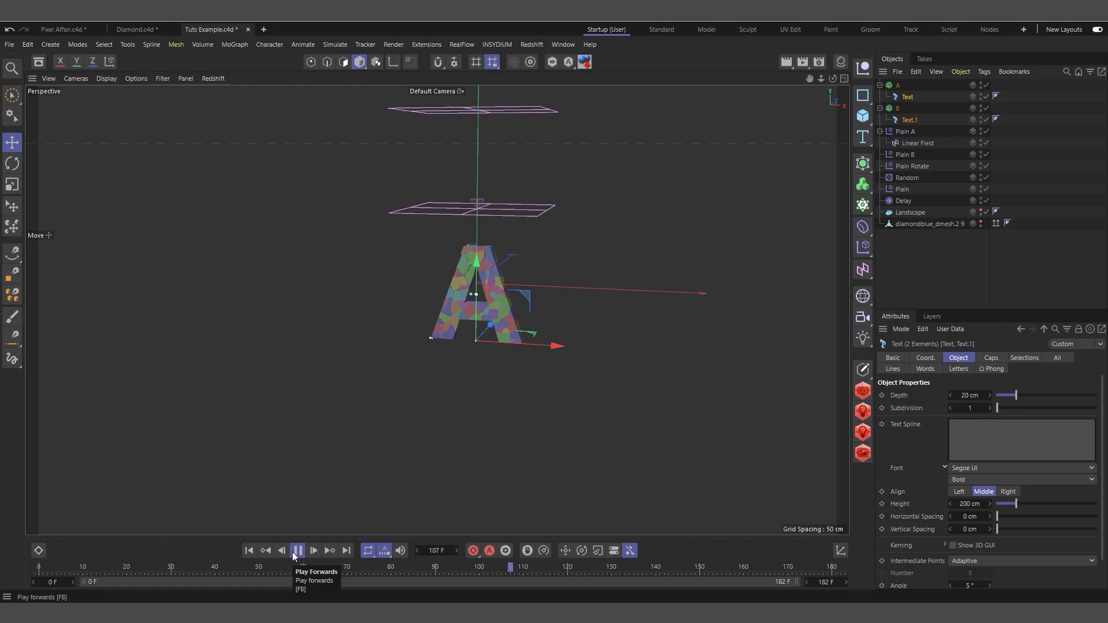
left_click(297, 551)
scroll(484, 254, "up", 5)
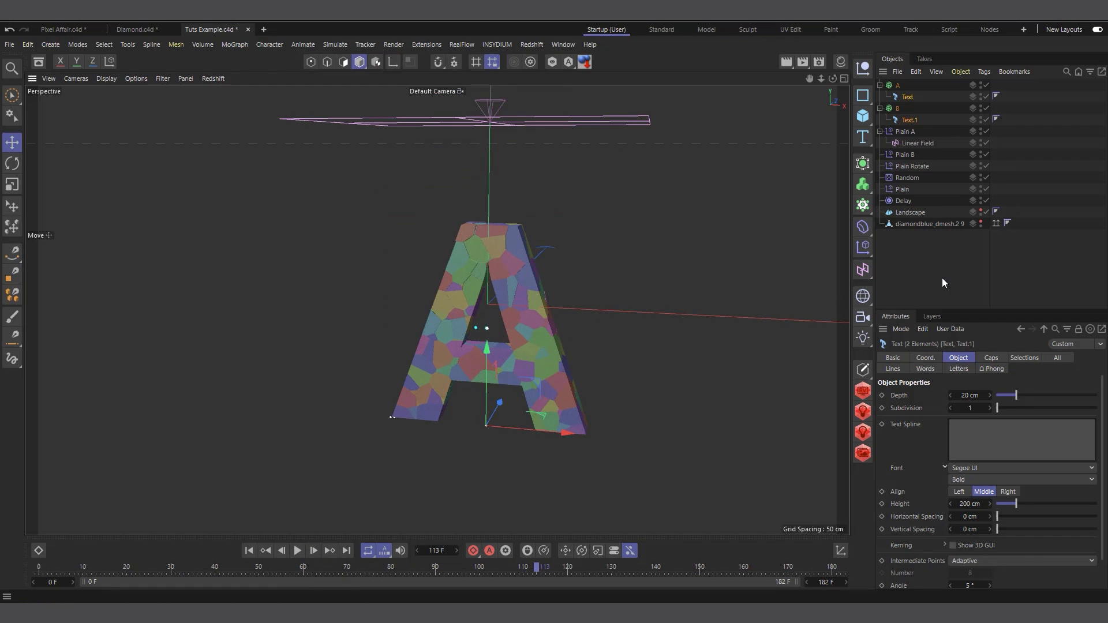
left_click(920, 275)
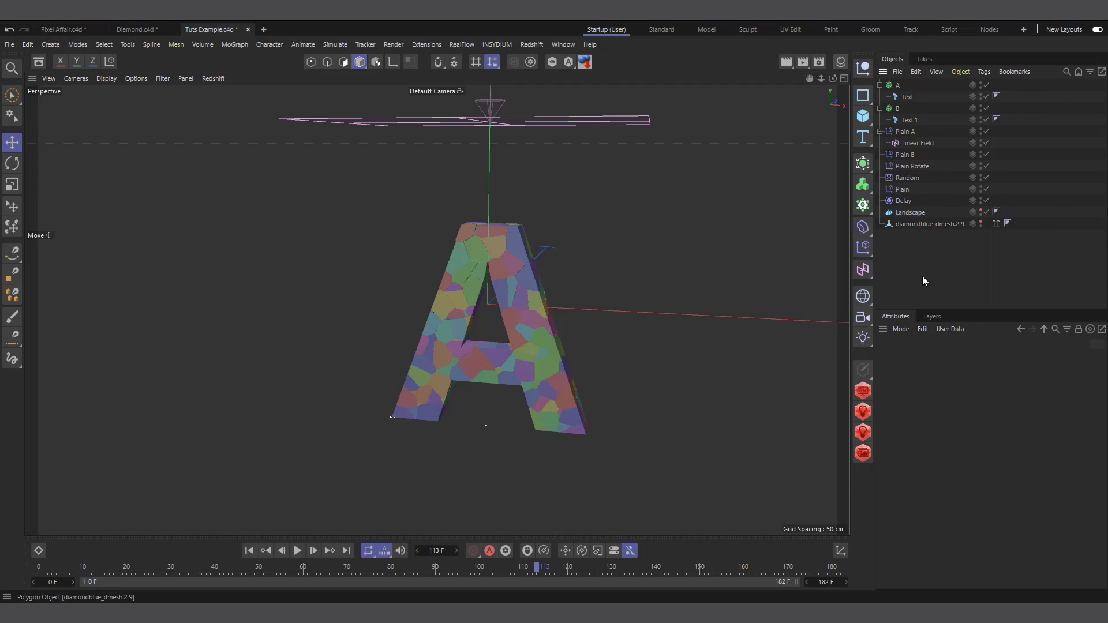
Turn off Colorize Fragments on both Voronoi fractures A and B, keeping Create N-Gon Surfaces enabled
left_click(898, 110)
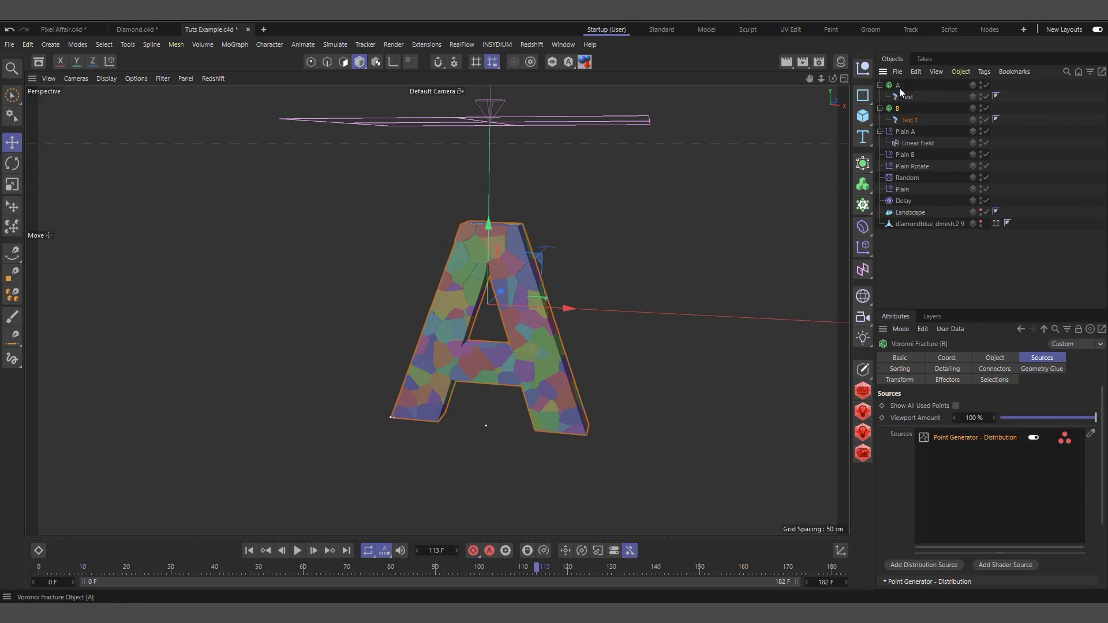
left_click(899, 85, "ctrl")
left_click(995, 358)
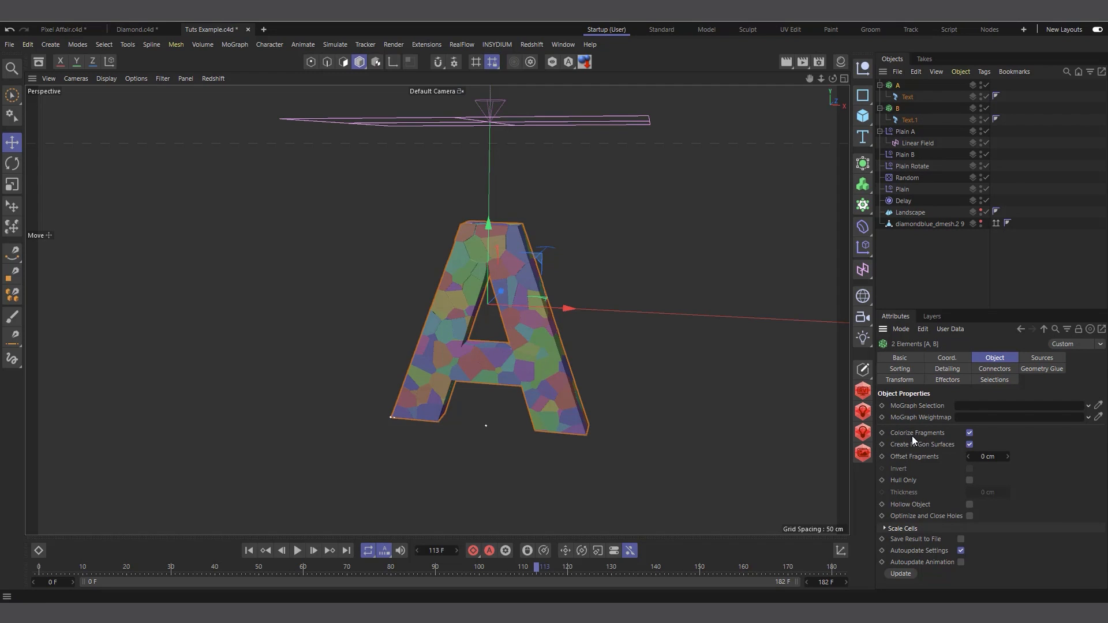
left_click(969, 445)
left_click(969, 433)
Replay the letter transition from the first frame to check the fragments without random colours
scroll(491, 396, "up", 3)
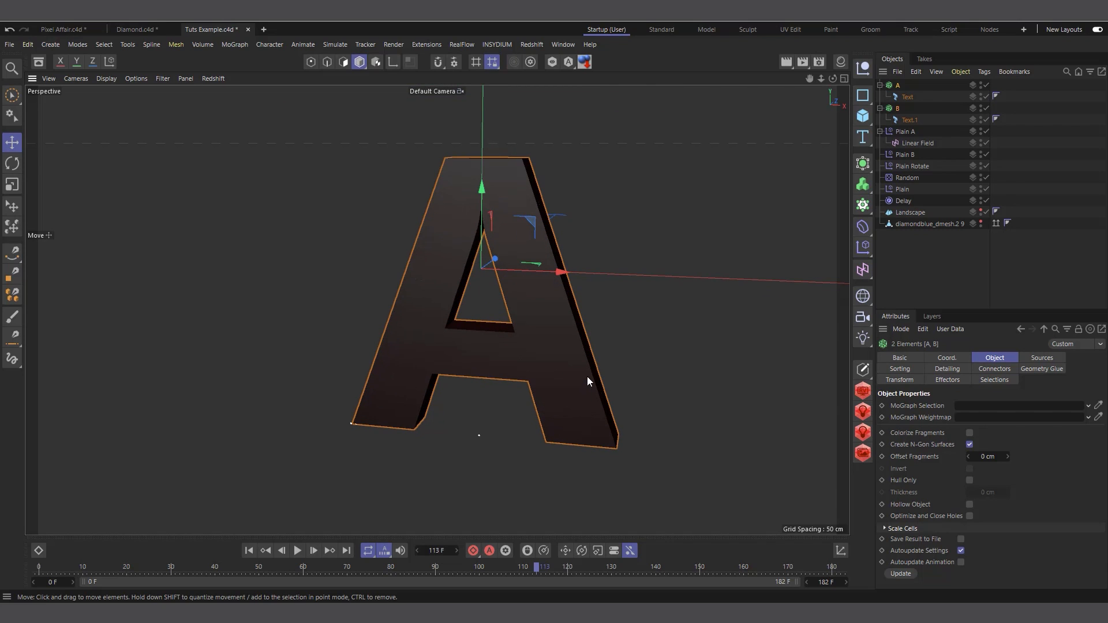
left_click(250, 551)
left_click(298, 551)
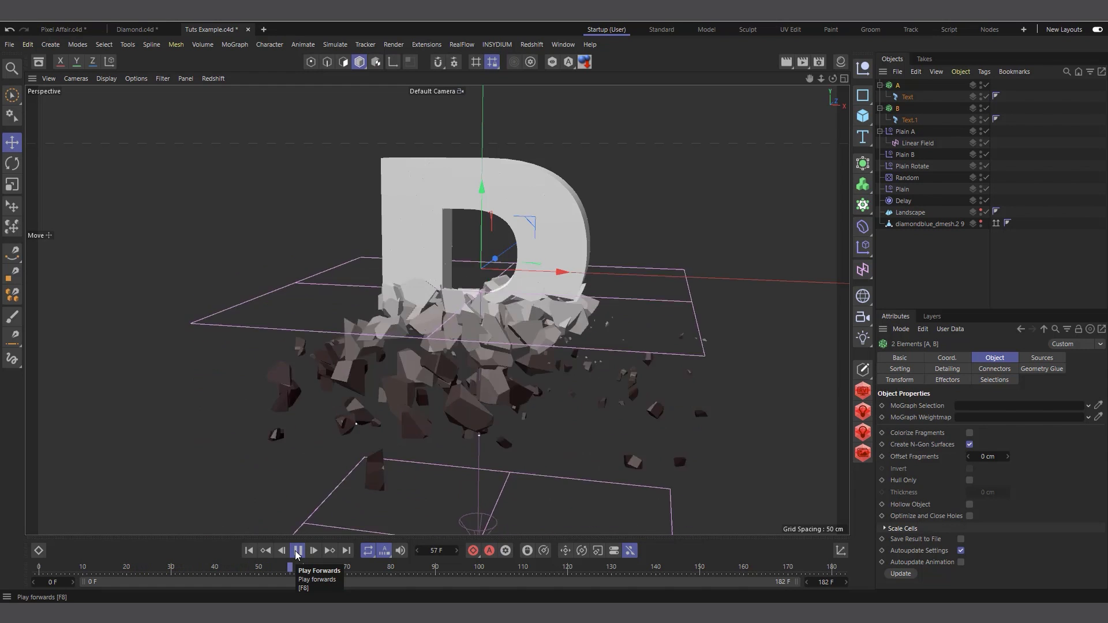
left_click(297, 551)
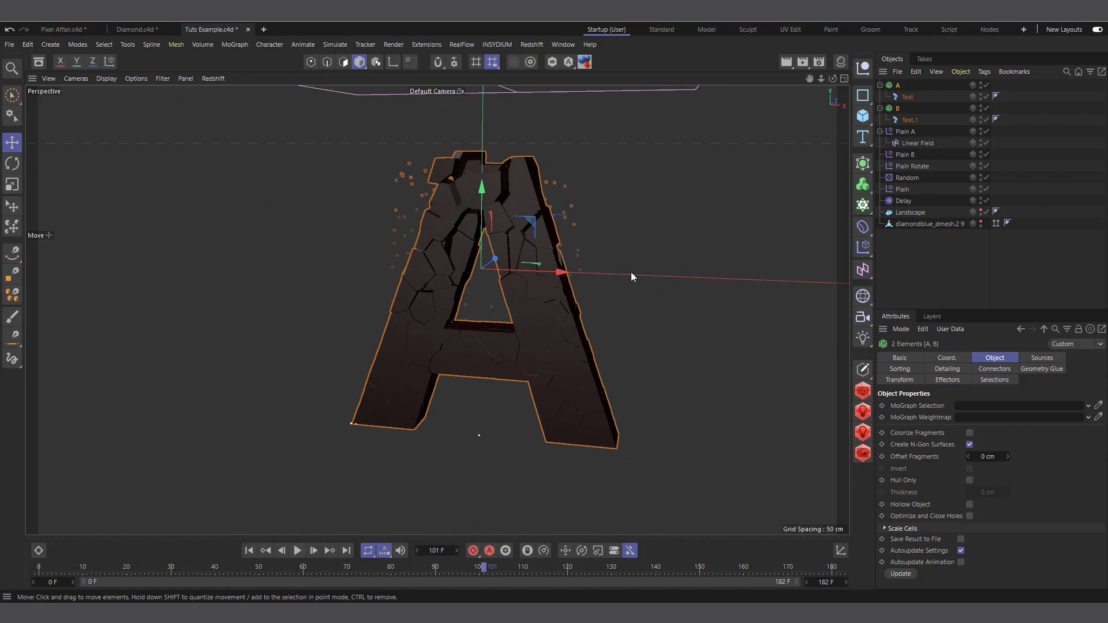
Set the Linear Field's Color Remap colour to a blue with hue 206° and value 82%
left_click(915, 144)
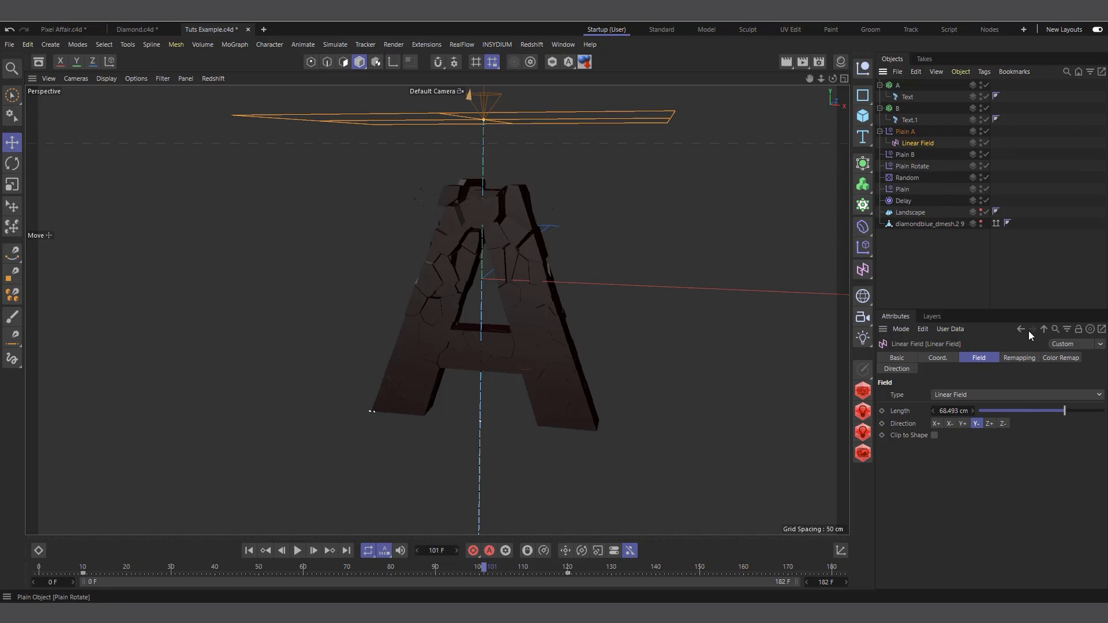
left_click(1068, 358)
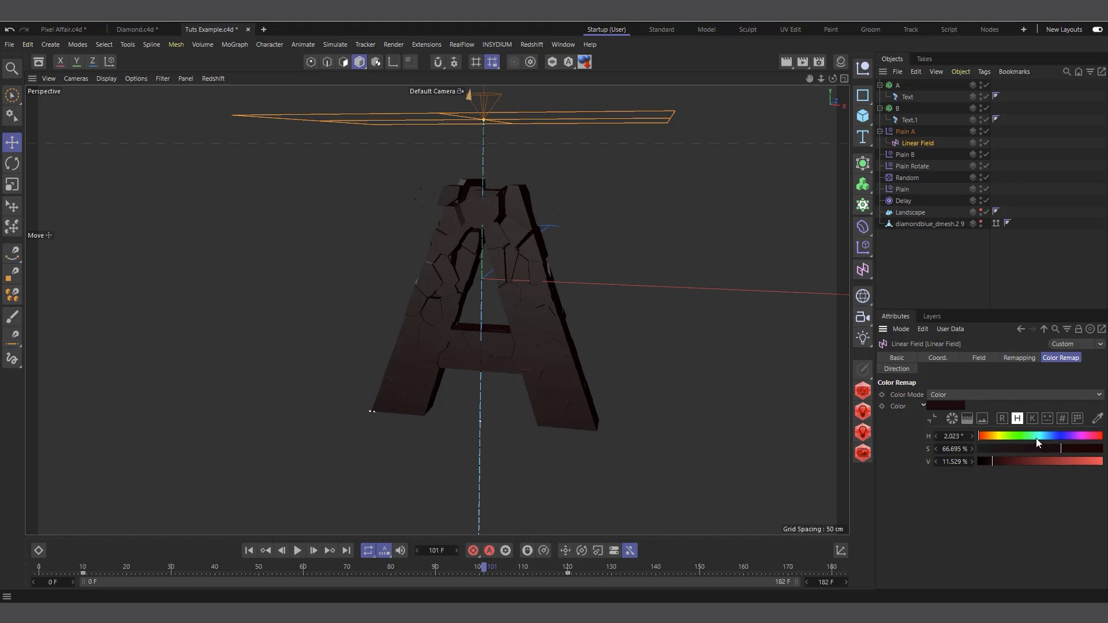
left_click_drag(1037, 439, 1080, 460)
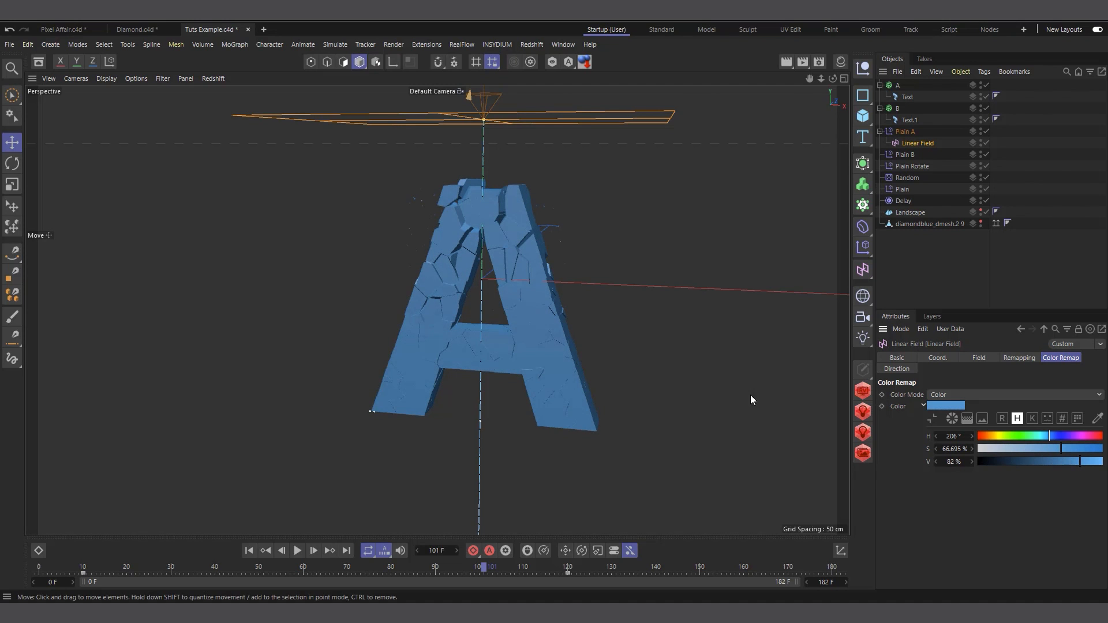
Play the animation from the start to review the blue field colour spreading over the fragments
left_click(249, 551)
left_click(298, 552)
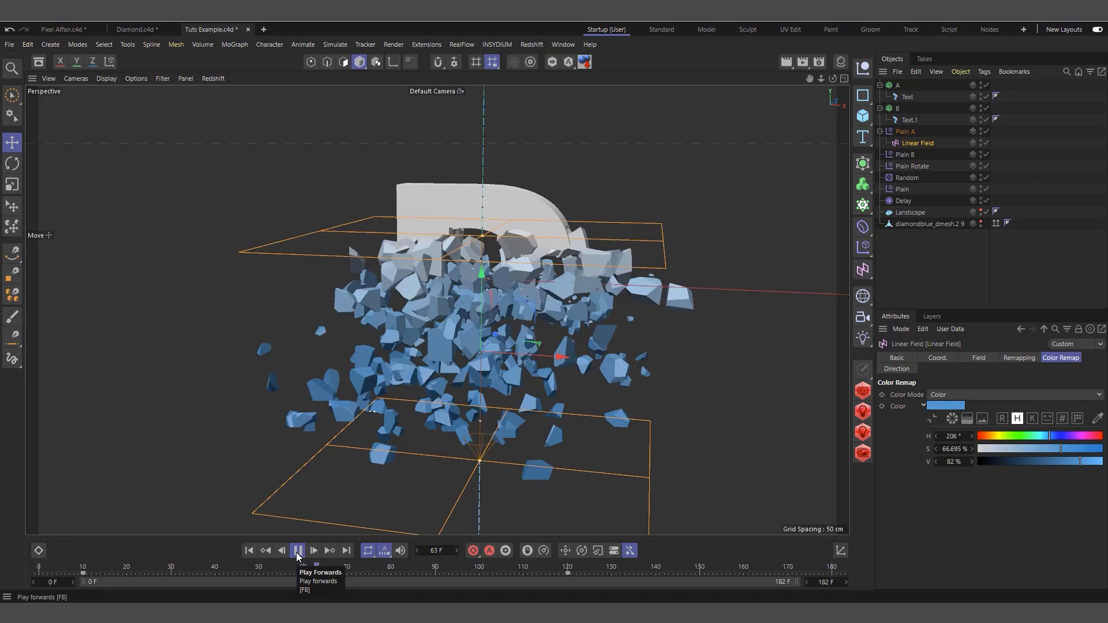
left_click(298, 551)
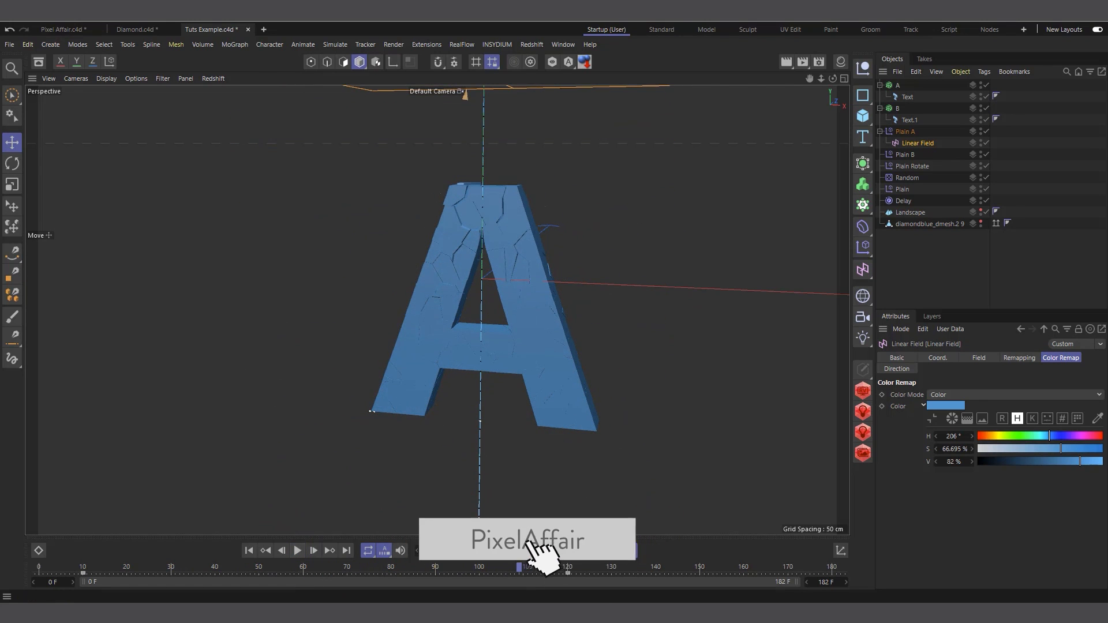
Create a second Redshift standard material in the Material Manager and save the project
scroll(586, 251, "down", 2)
left_click(840, 63)
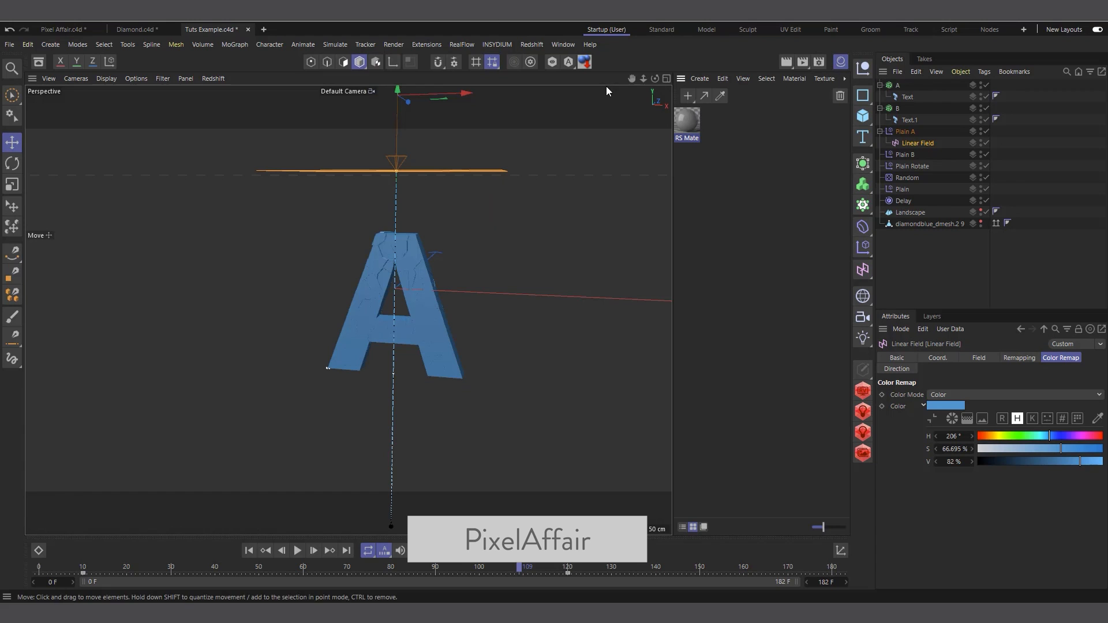
scroll(411, 258, "up", 3)
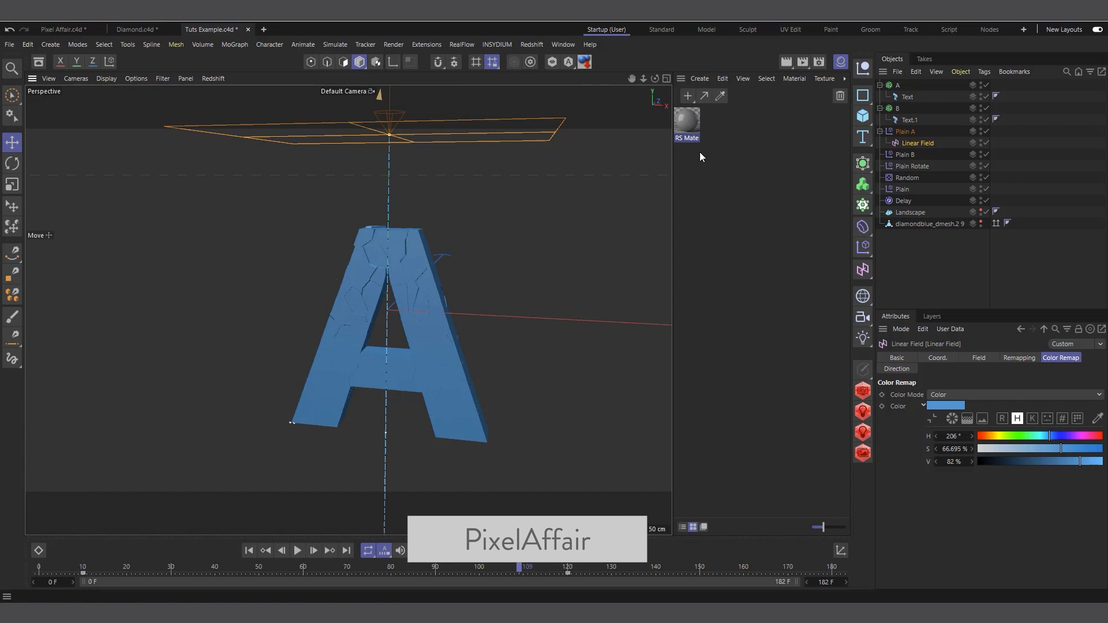
left_click(696, 97)
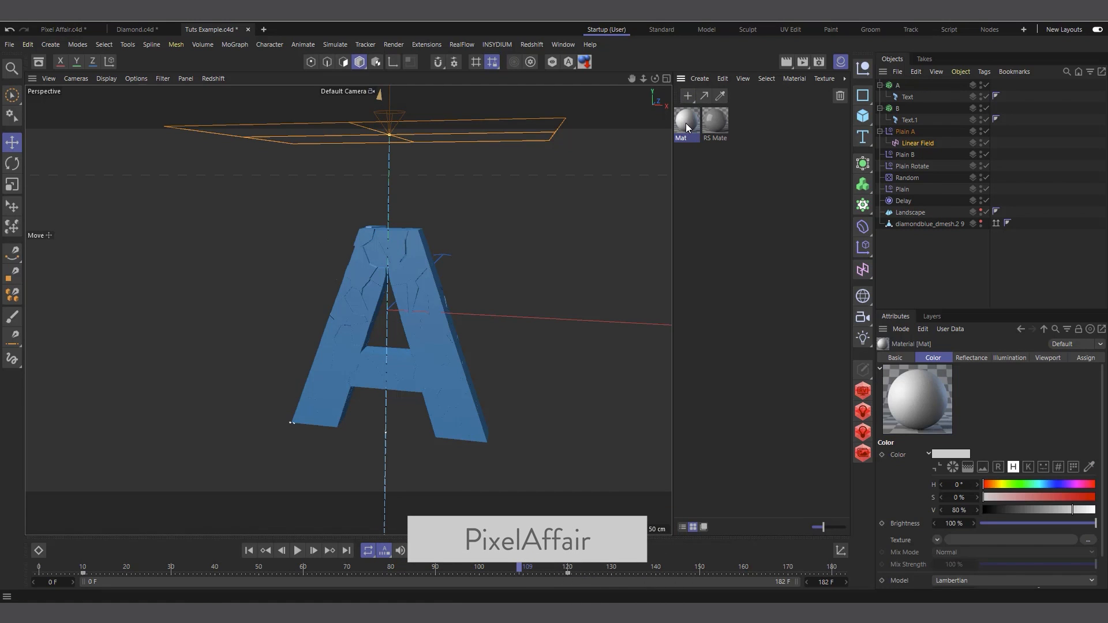
left_click(700, 78)
mouse_move(794, 134)
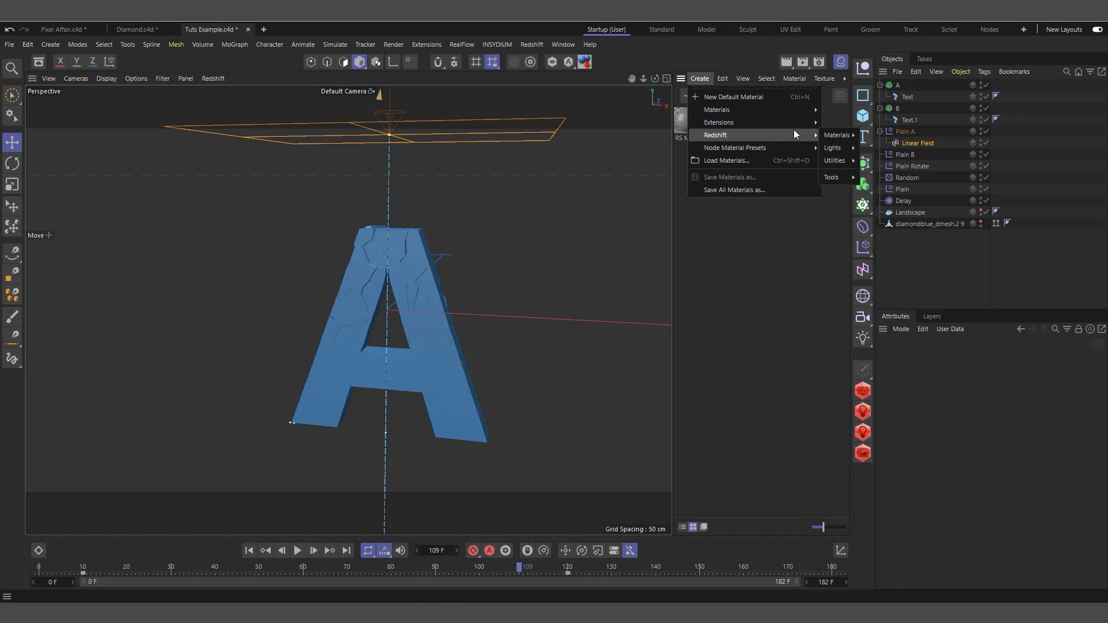
mouse_move(856, 135)
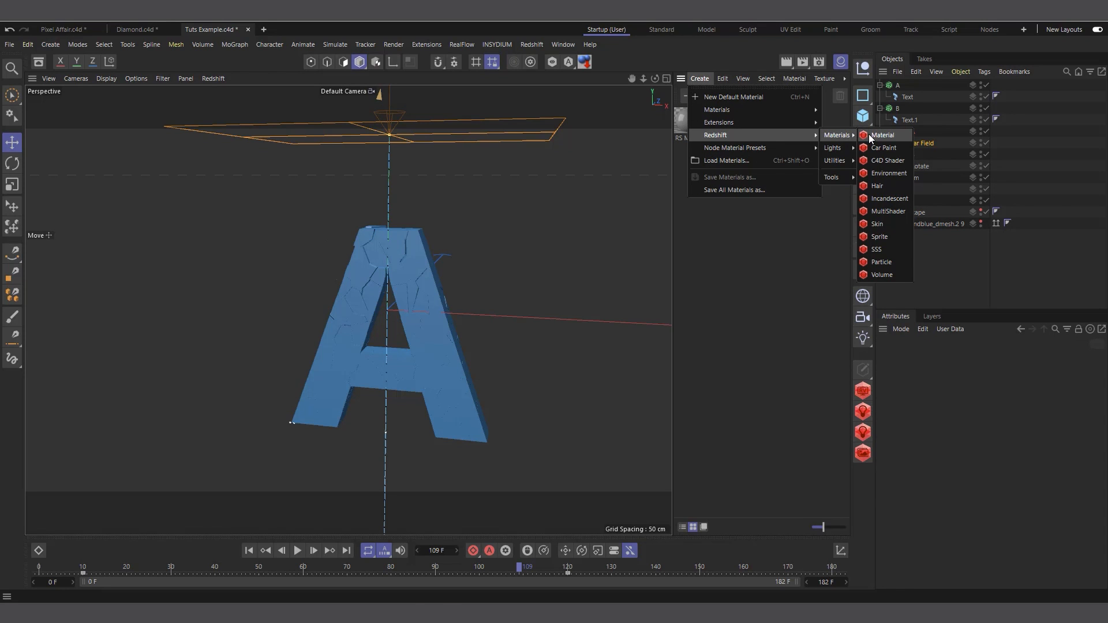
left_click(870, 135)
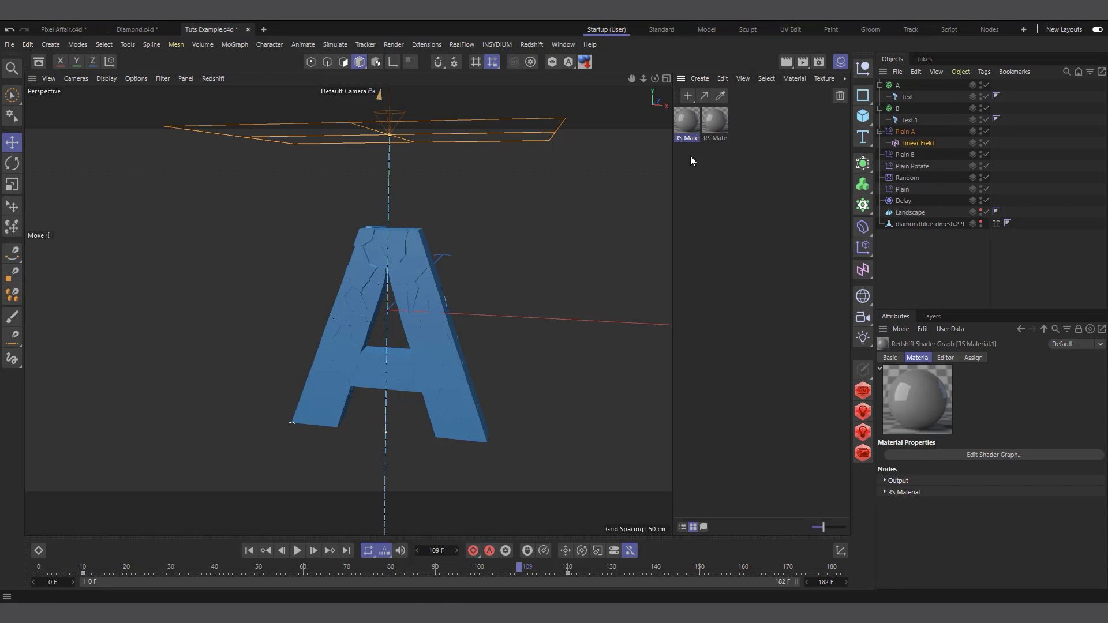
key("ctrl+s")
Set the new Redshift material's diffuse colour to red, RGB 236, 5, 5
left_click(906, 496)
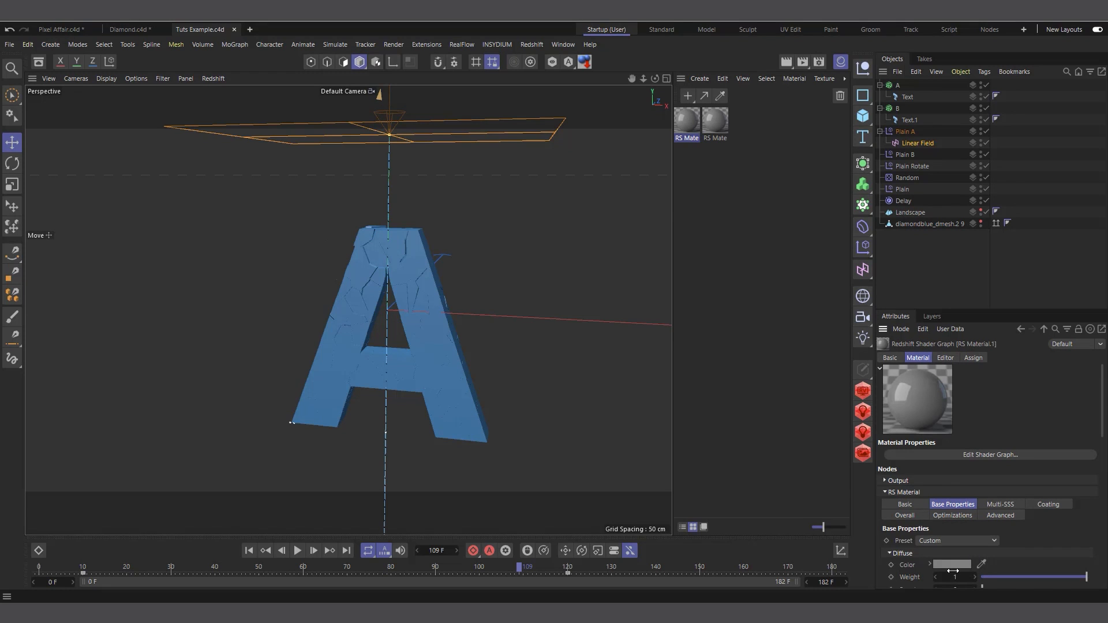
left_click(956, 566)
left_click(921, 519)
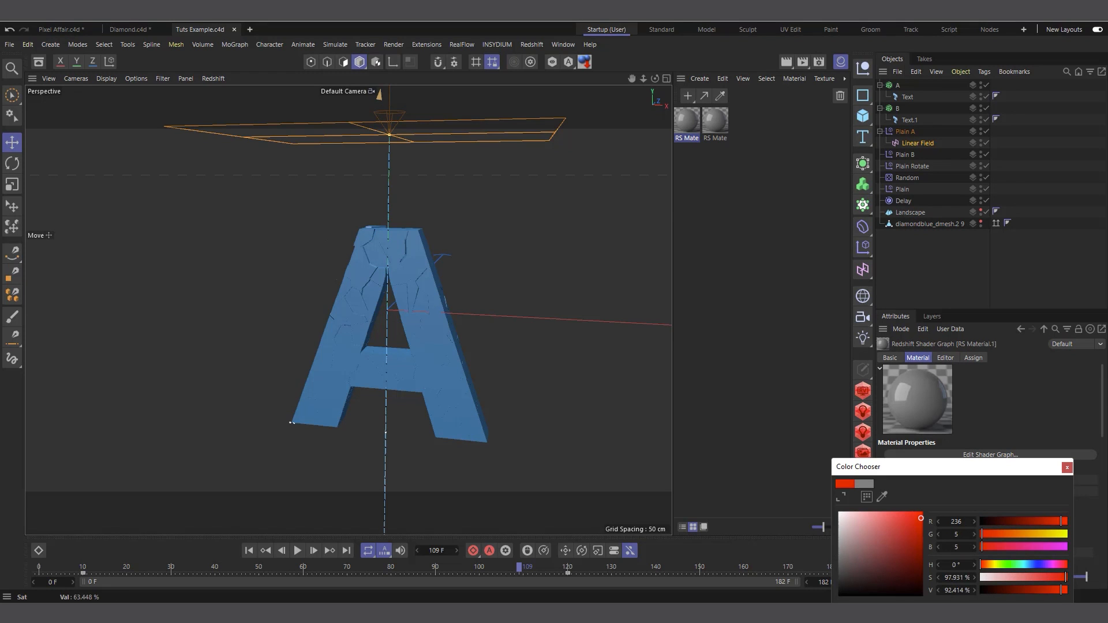
left_click(1067, 468)
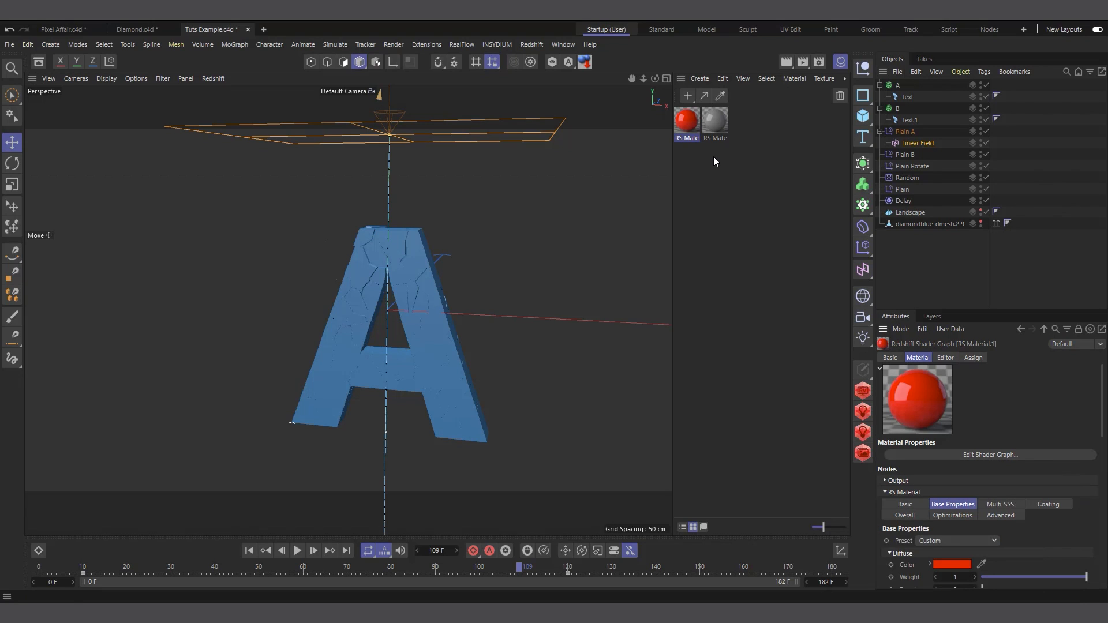
Assign the red material to fracture A and the grey material to fracture B, and preview the transition up to the mixed fragments
left_click_drag(686, 121, 904, 85)
left_click_drag(714, 126, 903, 109)
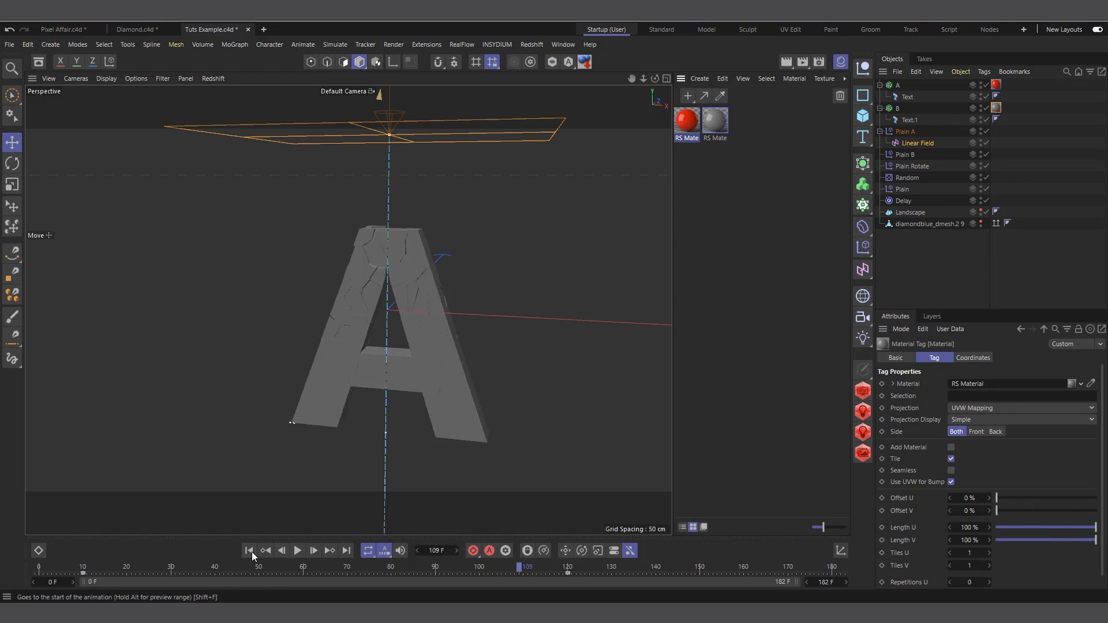
left_click(248, 550)
left_click(298, 551)
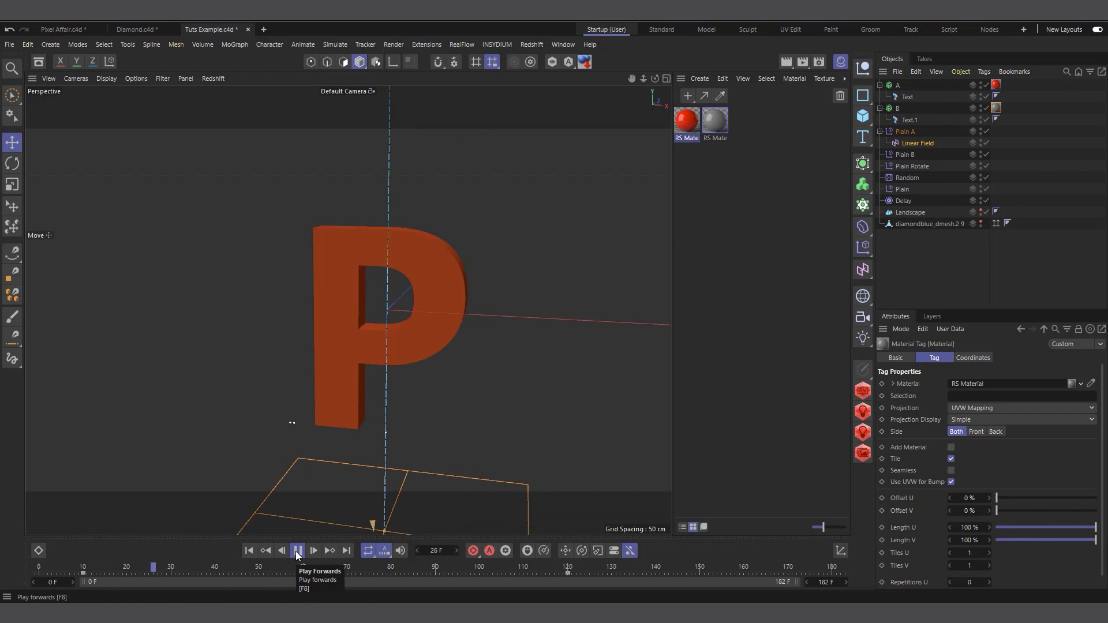
left_click(296, 552)
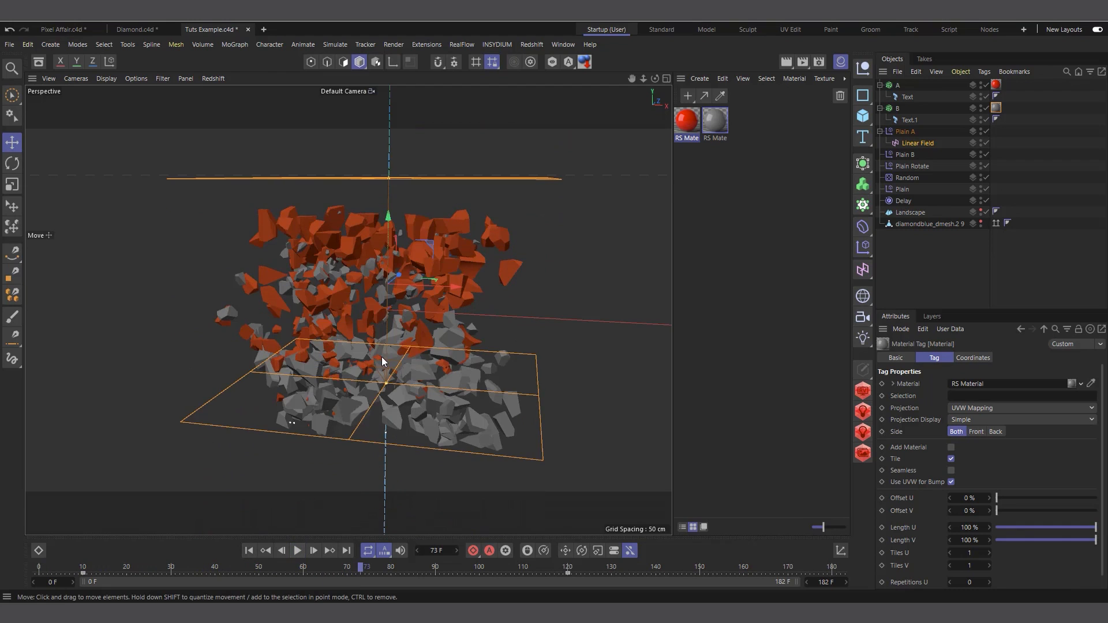
scroll(376, 393, "up", 2)
scroll(376, 393, "up", 1)
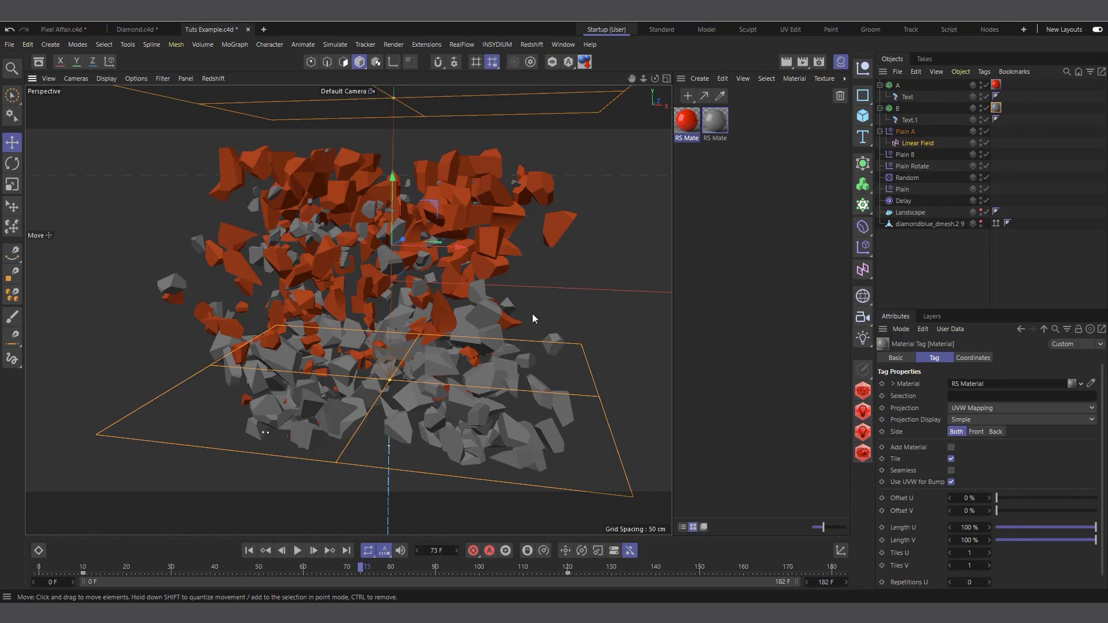
Delete the material tags from fractures A and B
left_click(912, 143)
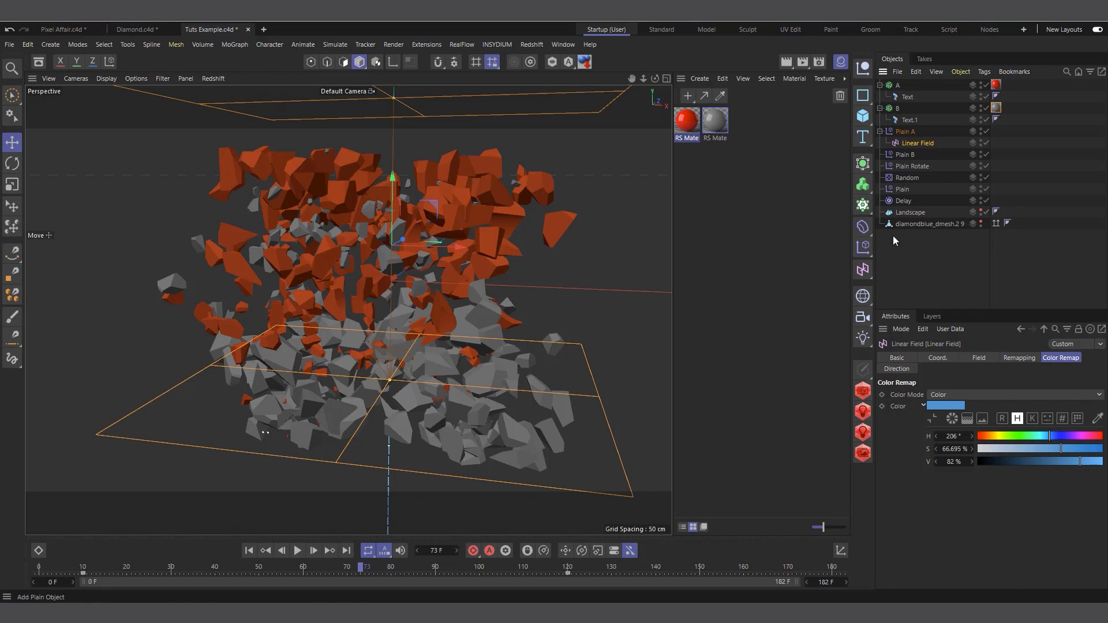
left_click(996, 87)
left_click(996, 111, "shift")
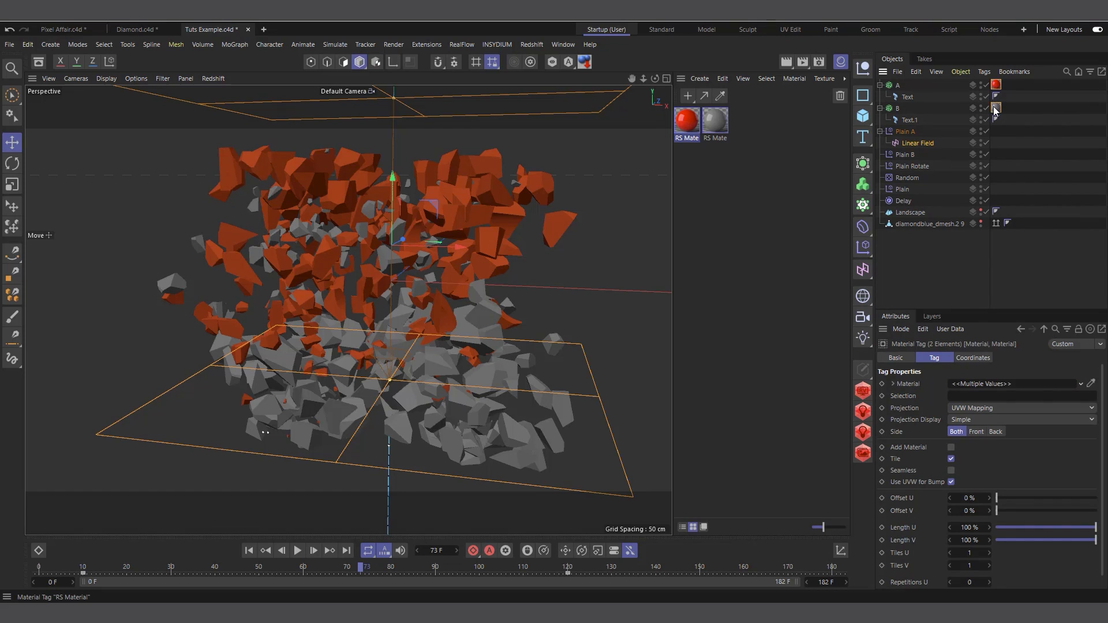
key("Delete")
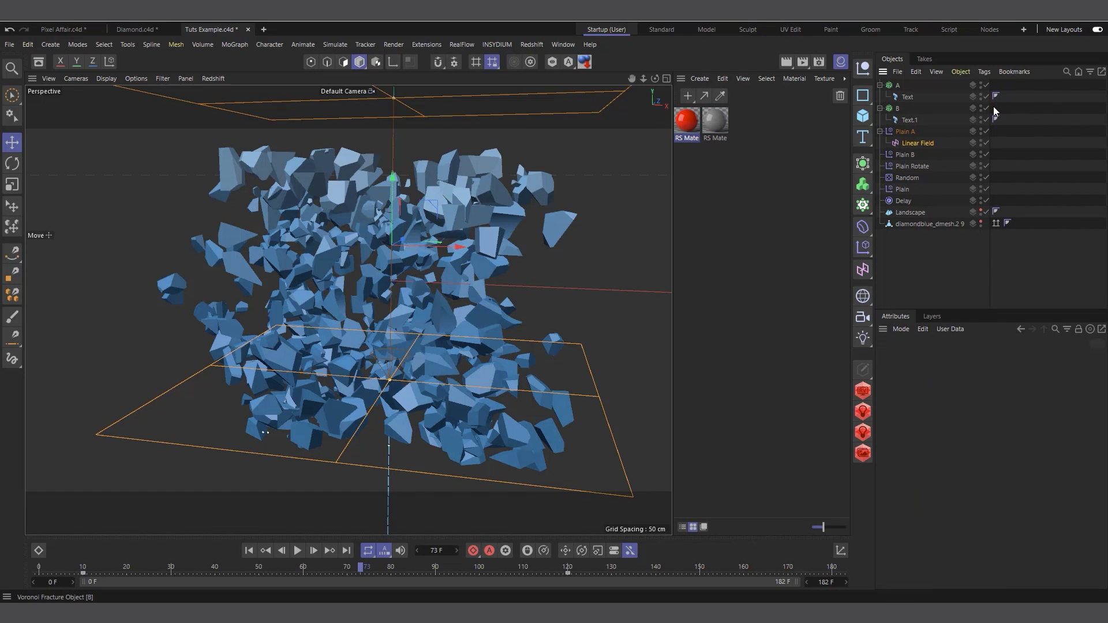
Replay the transition from the first frame, pausing midway to inspect the coloured fragments before playing on until the A forms
left_click(249, 551)
left_click(297, 551)
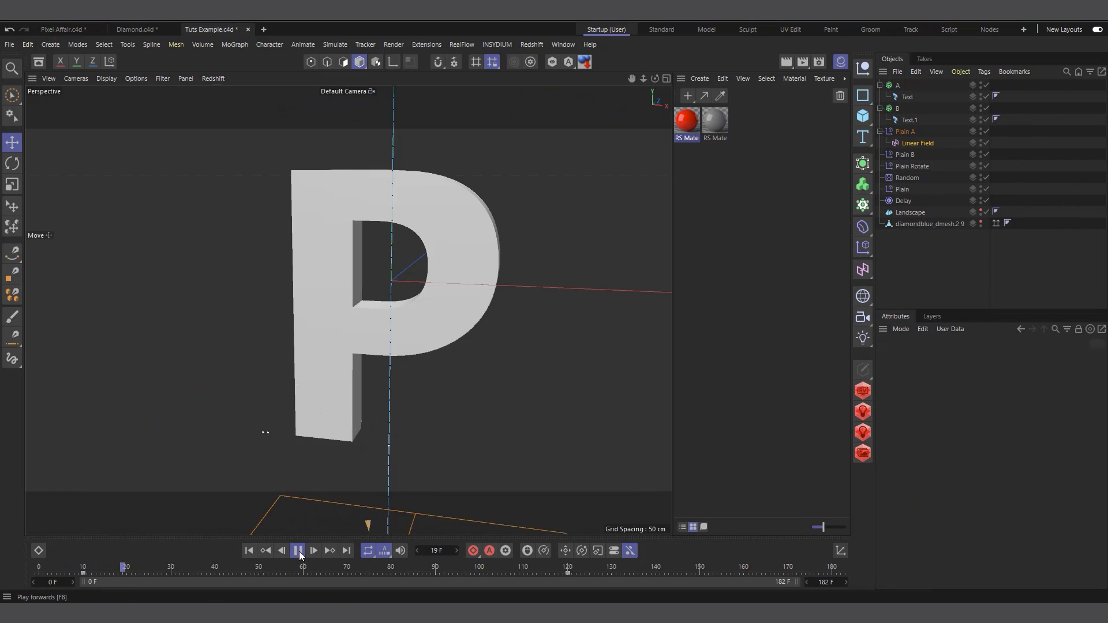
left_click(298, 551)
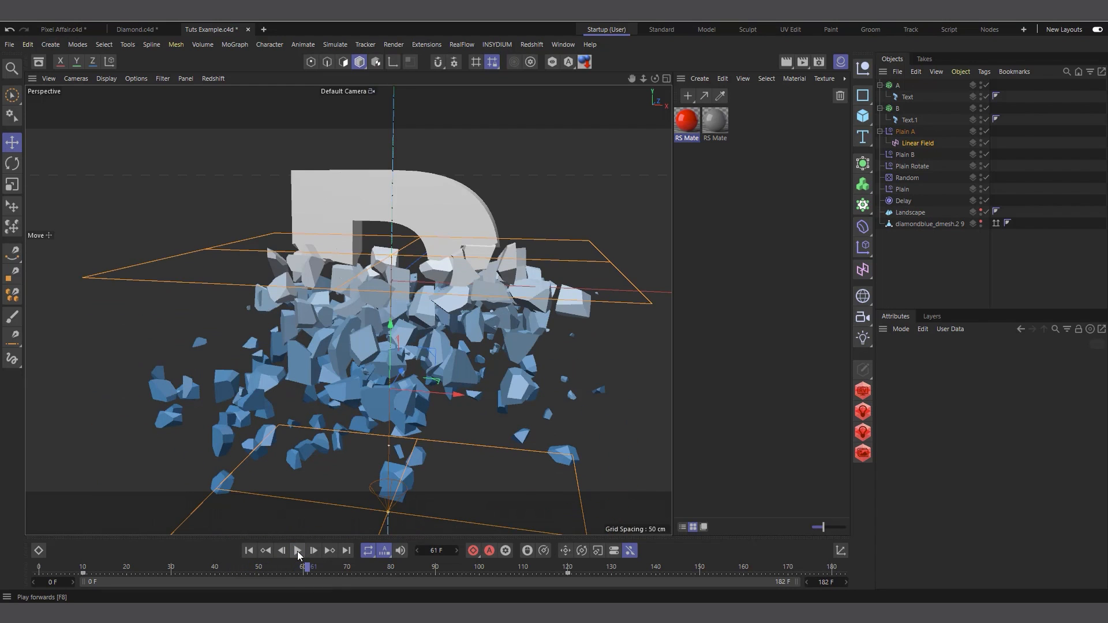
scroll(429, 353, "up", 3)
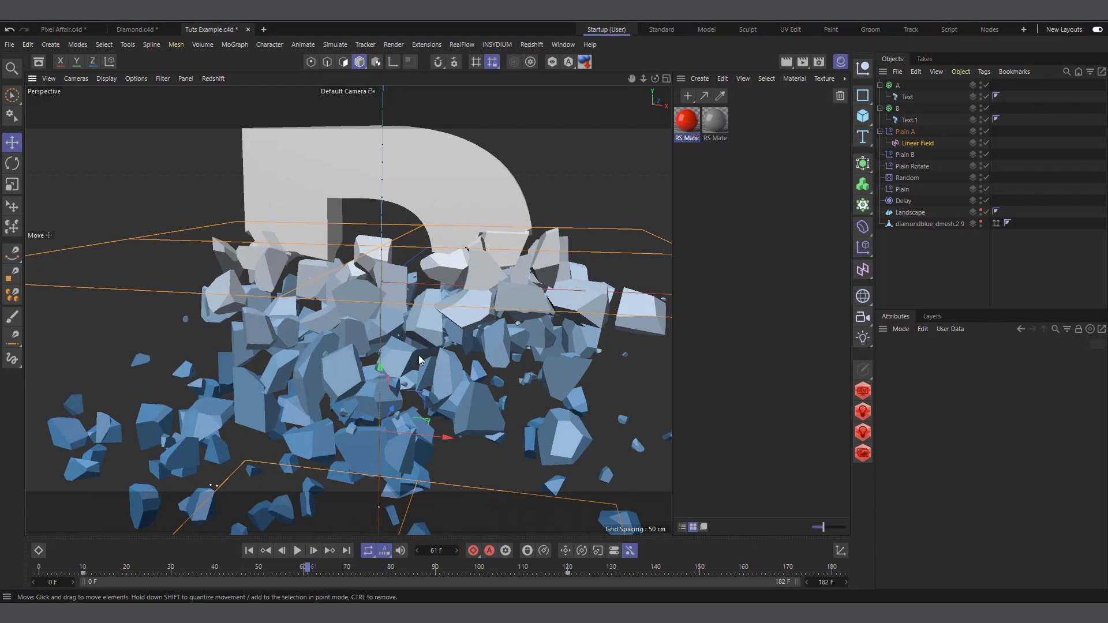
scroll(391, 504, "down", 3)
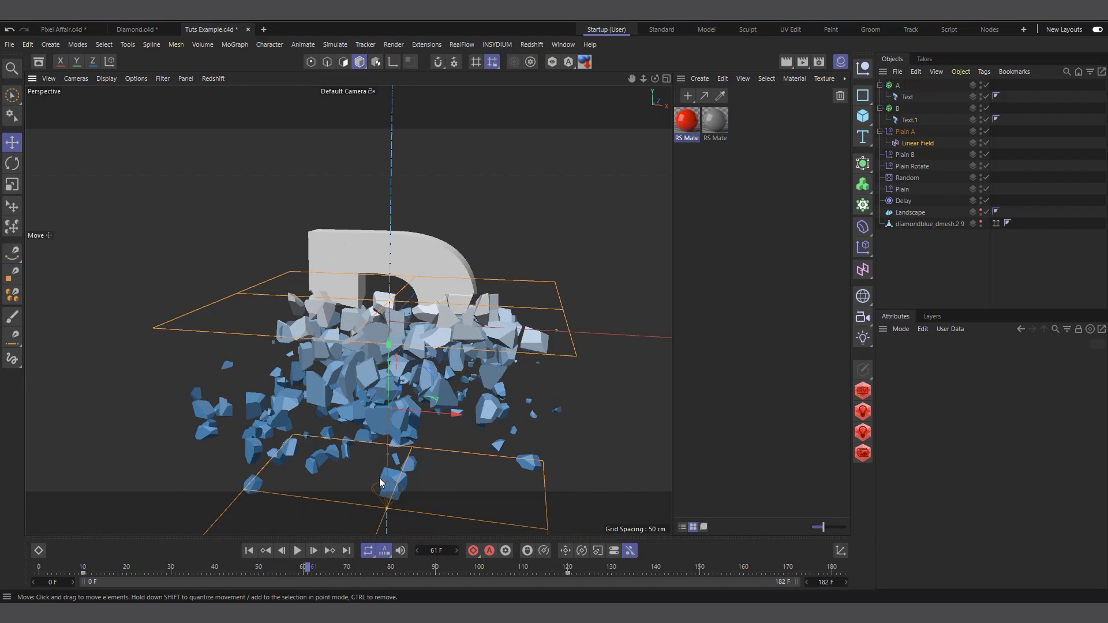
left_click(296, 552)
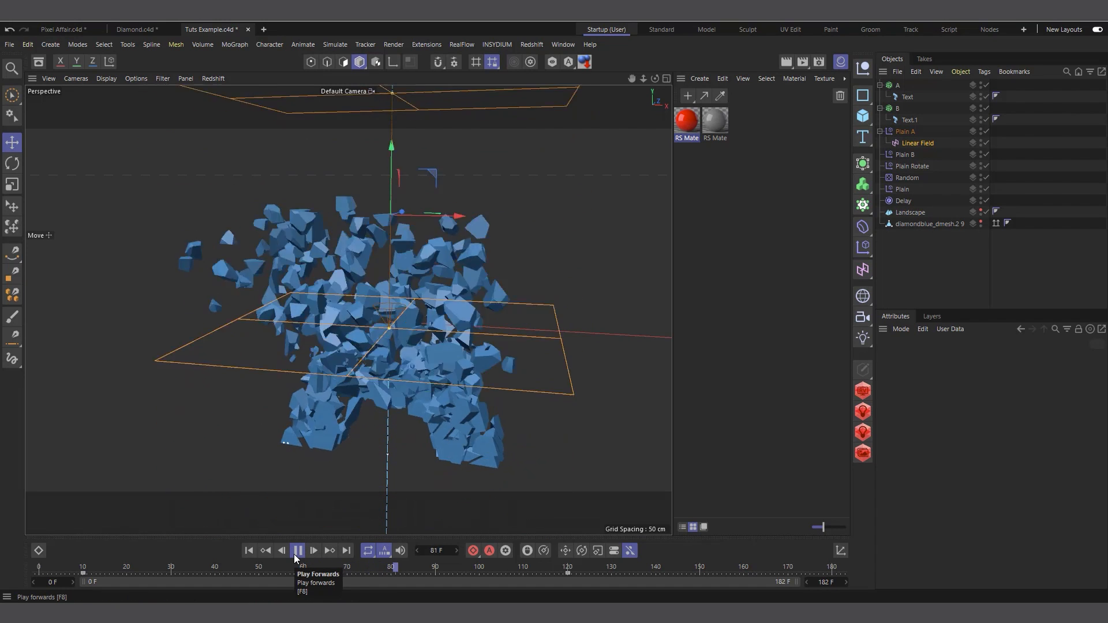
left_click(297, 551)
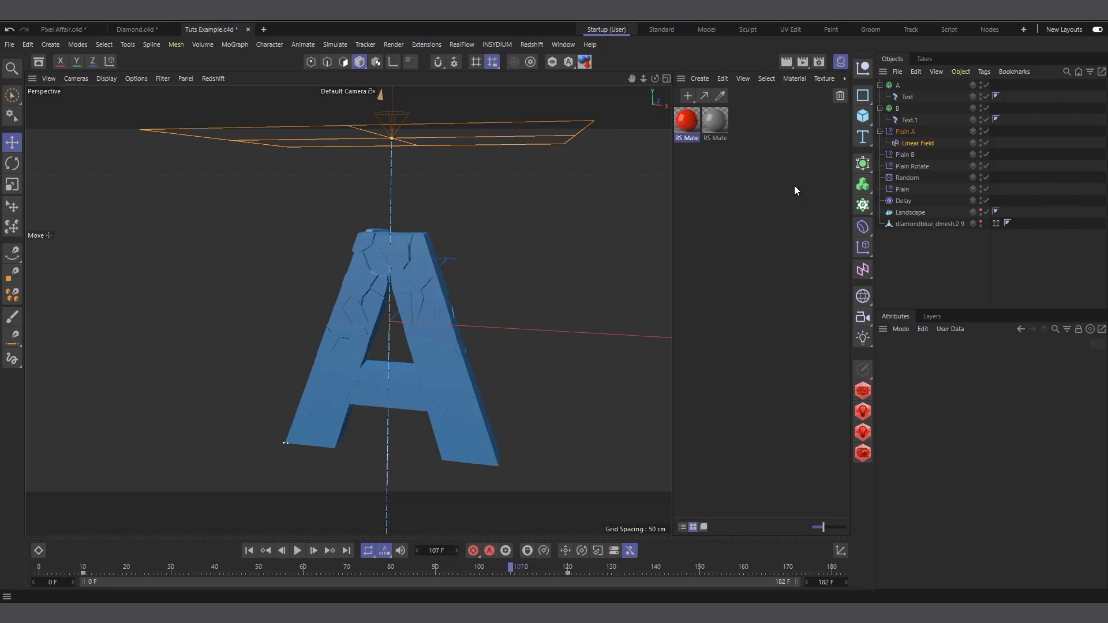
Assign the grey Redshift material to both fracture objects, A and B
left_click(720, 197)
left_click(719, 120)
left_click_drag(719, 124, 902, 86)
left_click_drag(716, 126, 897, 108)
left_click(697, 269)
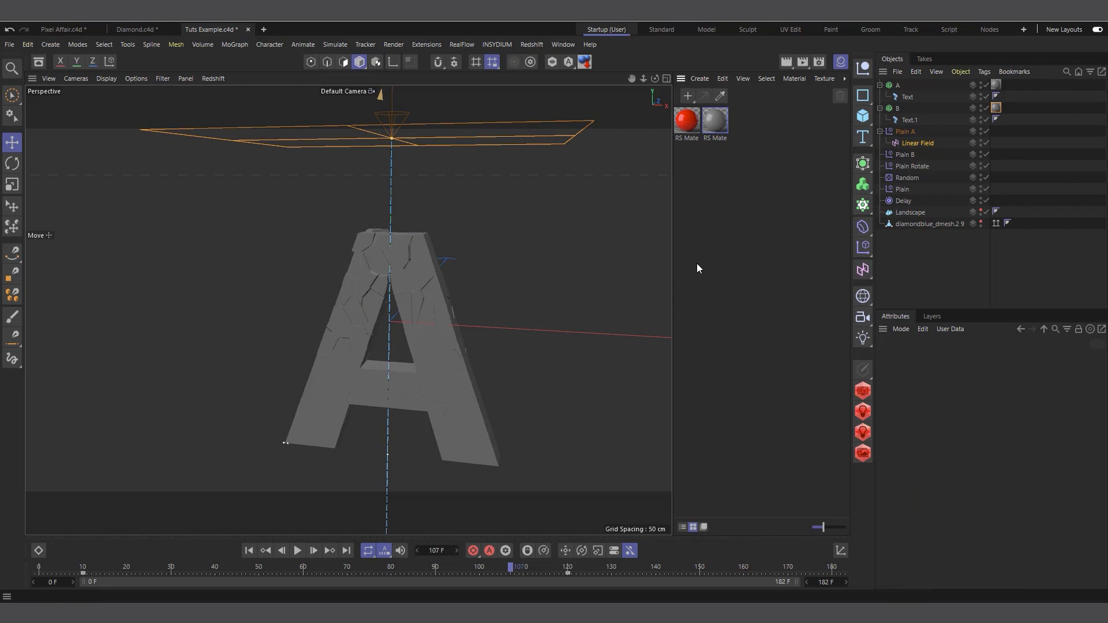
Delete the red Redshift material from the scene and save the project
left_click(688, 124)
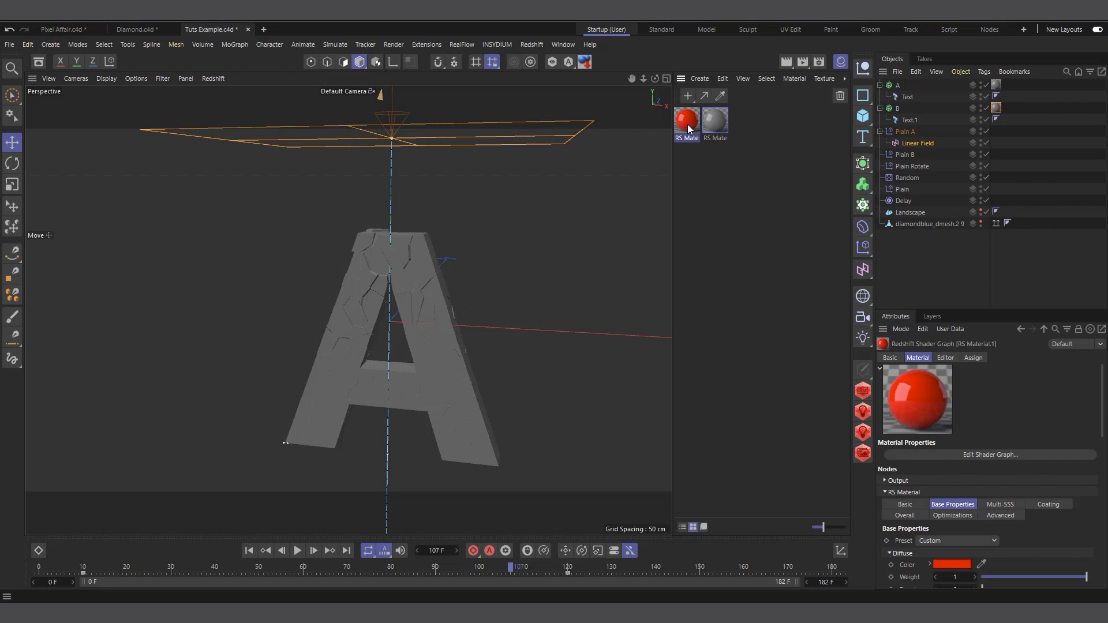
key("Delete")
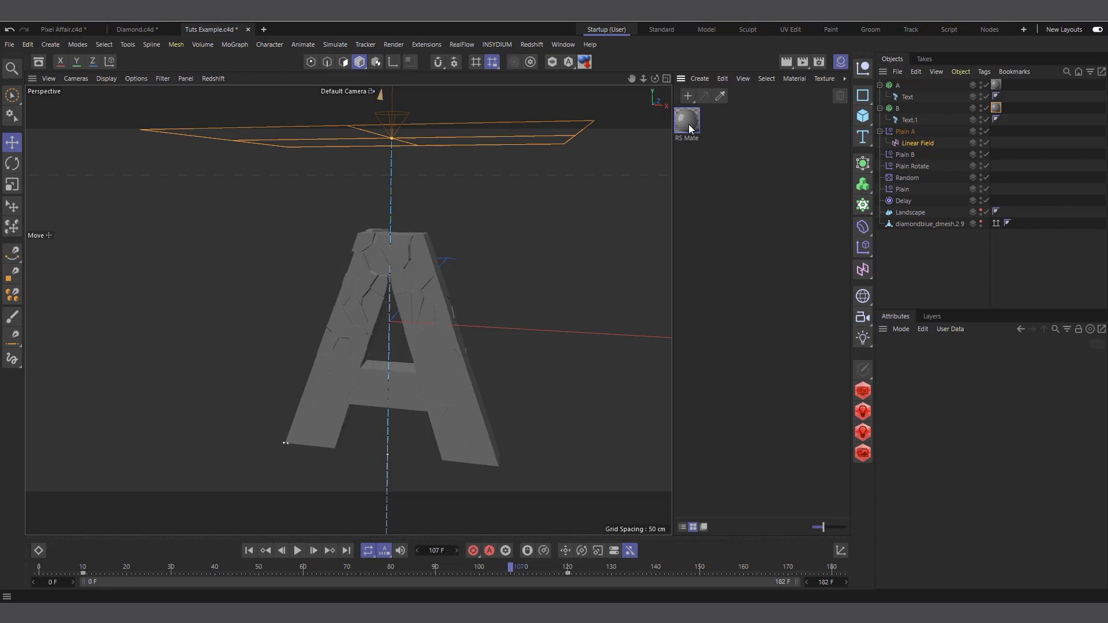
key("ctrl+s")
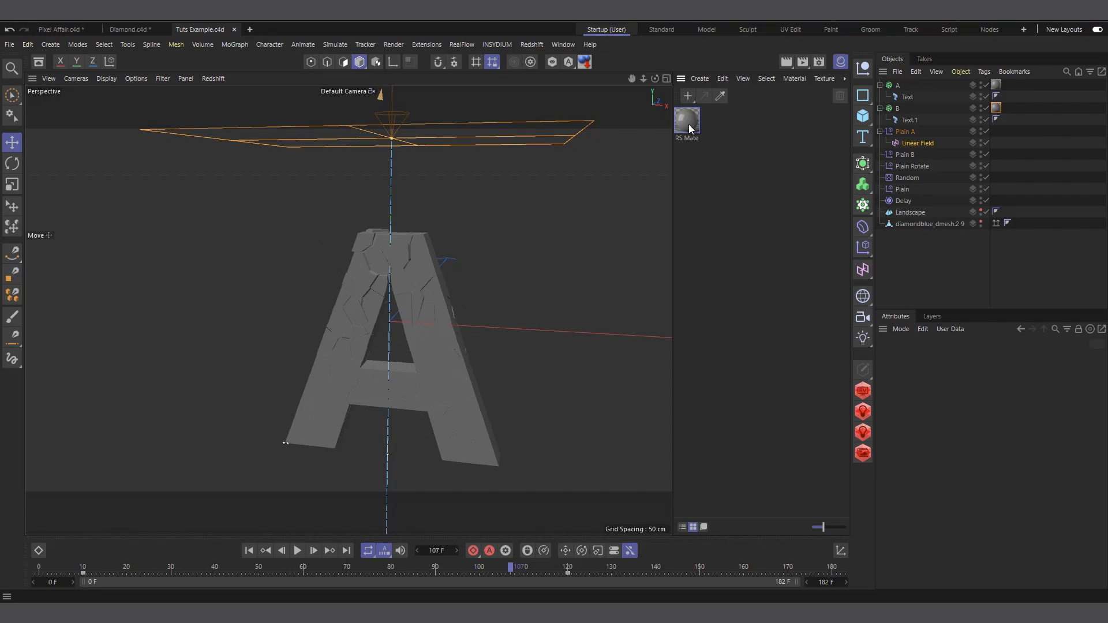
Open the grey material's shader graph and add a second RS Material node below the existing one
left_click(688, 124)
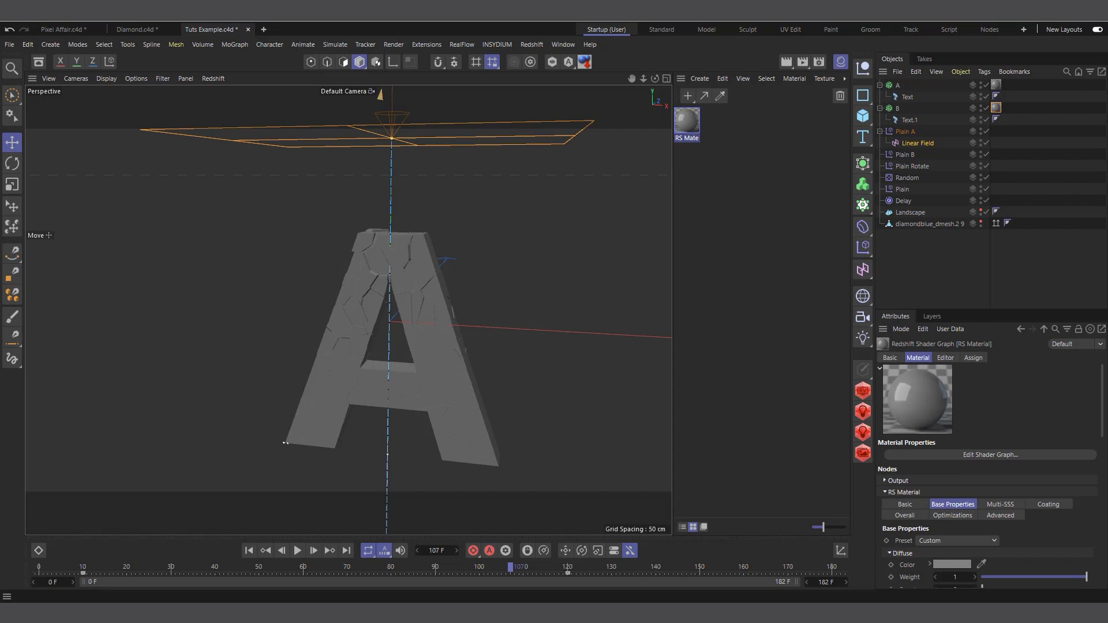
left_click_drag(1107, 277, 488, 110)
left_click_drag(347, 254, 524, 393)
left_click_drag(355, 313, 486, 289)
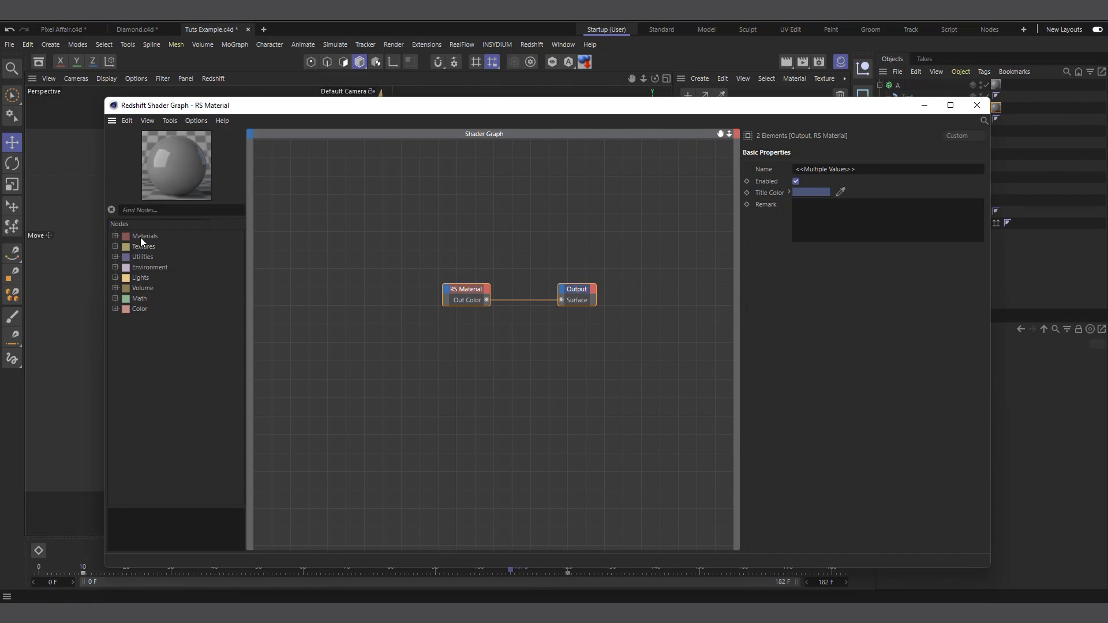
left_click(116, 236)
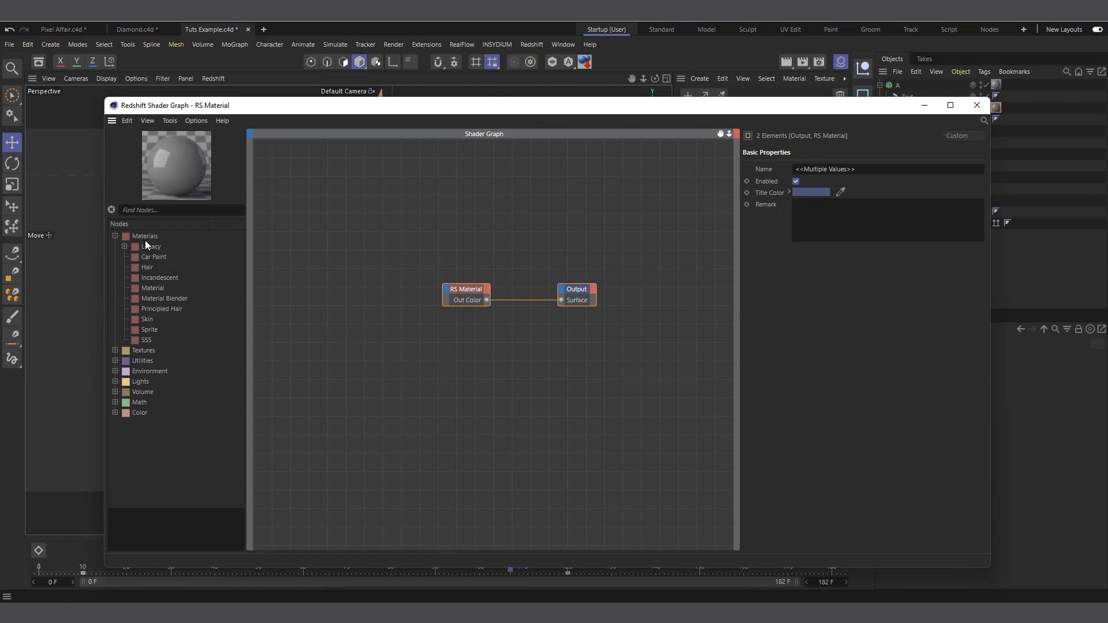
left_click_drag(154, 289, 462, 359)
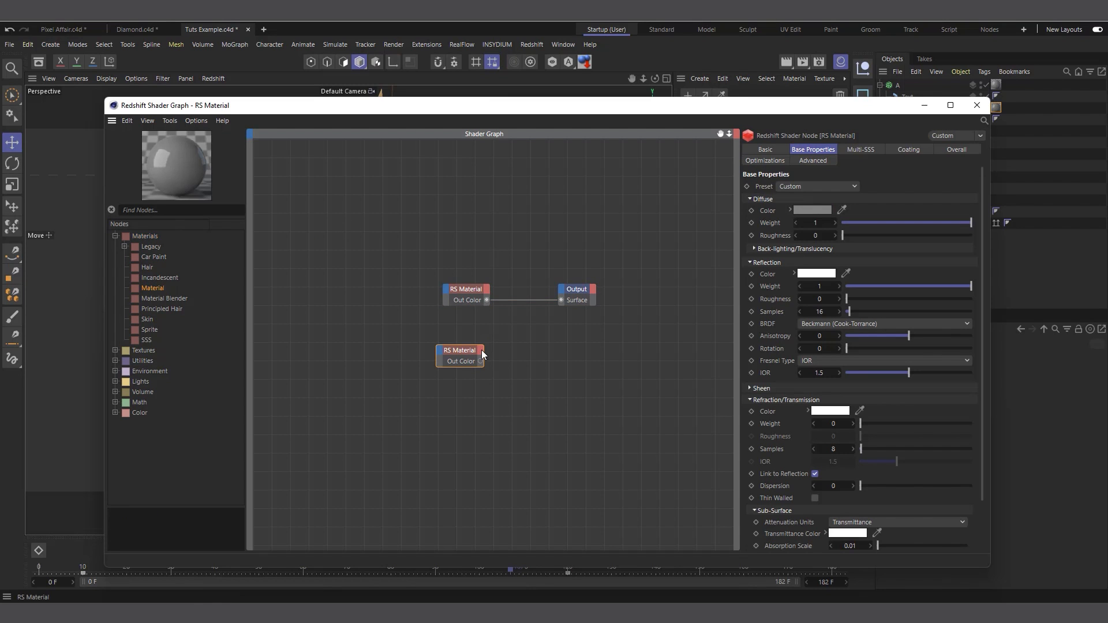
left_click_drag(473, 289, 461, 287)
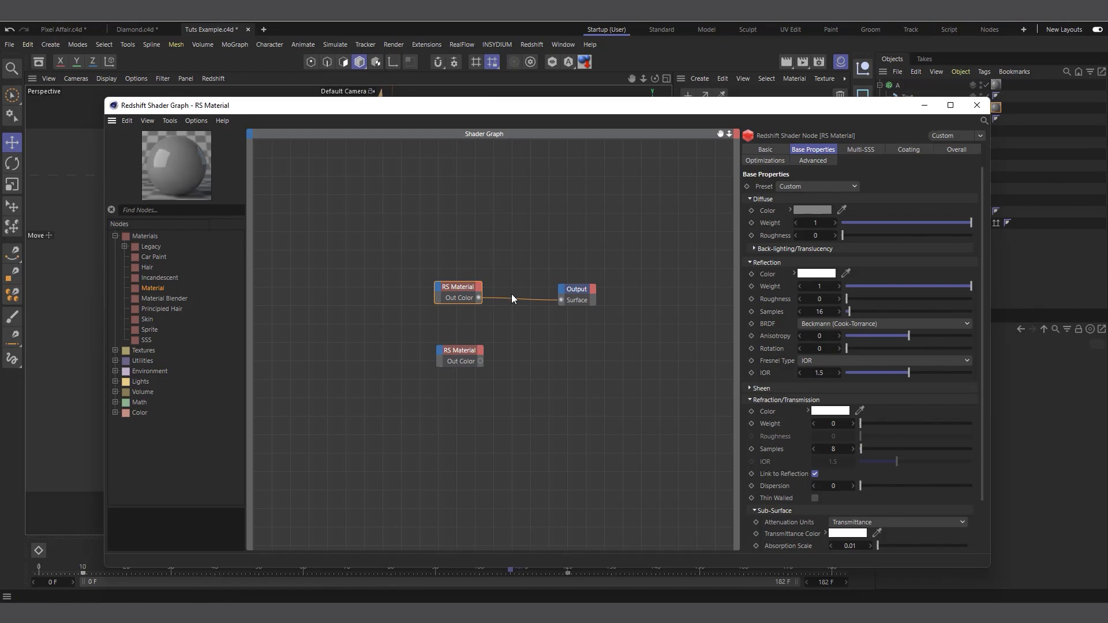
Add a Material Blender node between the RS Material nodes and the Output, moving the Output node away to make room
left_click(160, 299)
left_click_drag(477, 382, 532, 344)
left_click(176, 210)
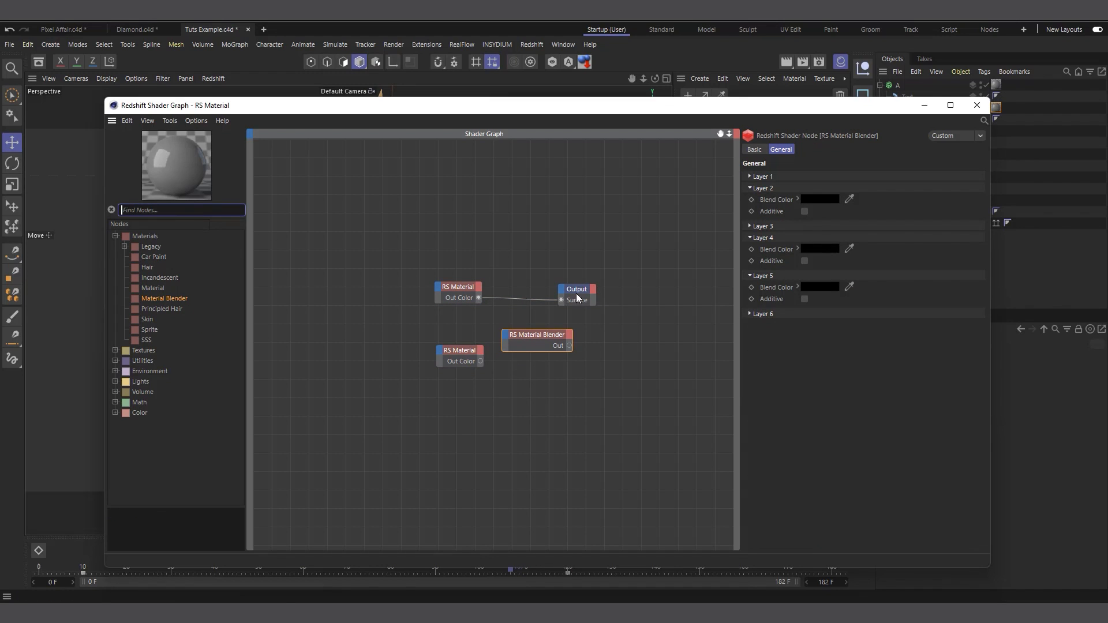
left_click_drag(579, 293, 656, 313)
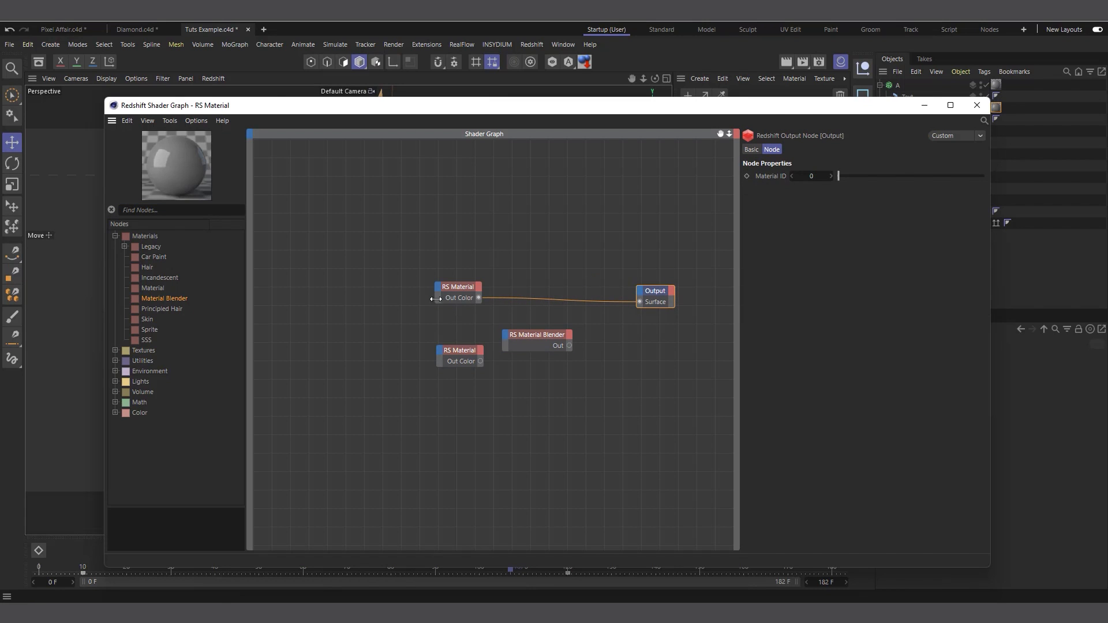
Space the connected RS Material node away from the blender and set its diffuse colour to bright red
left_click_drag(461, 289, 437, 297)
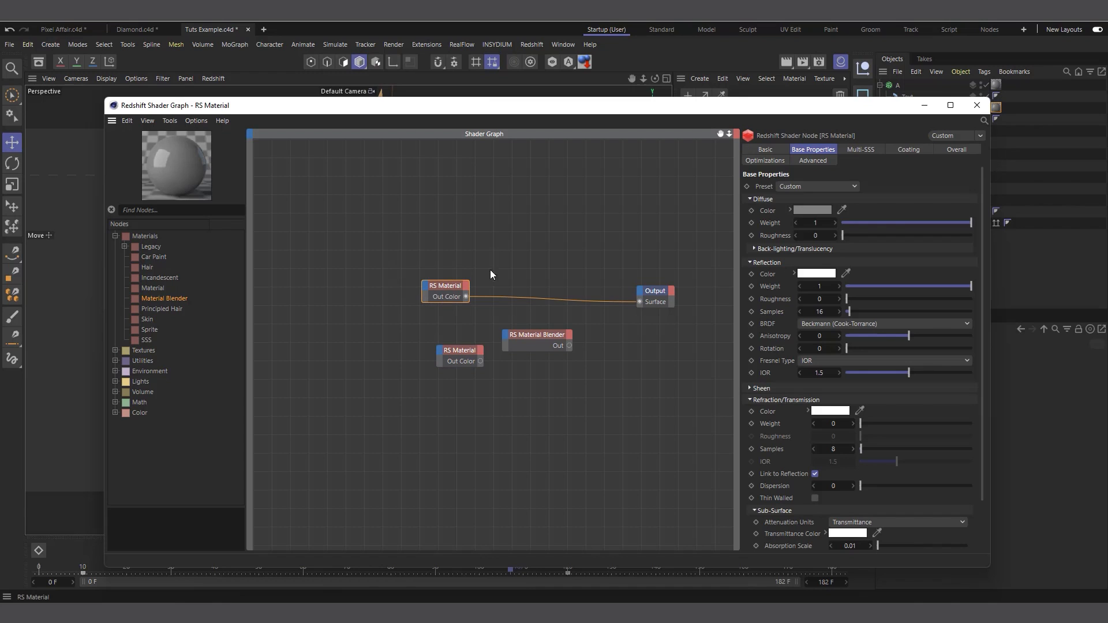
left_click(812, 210)
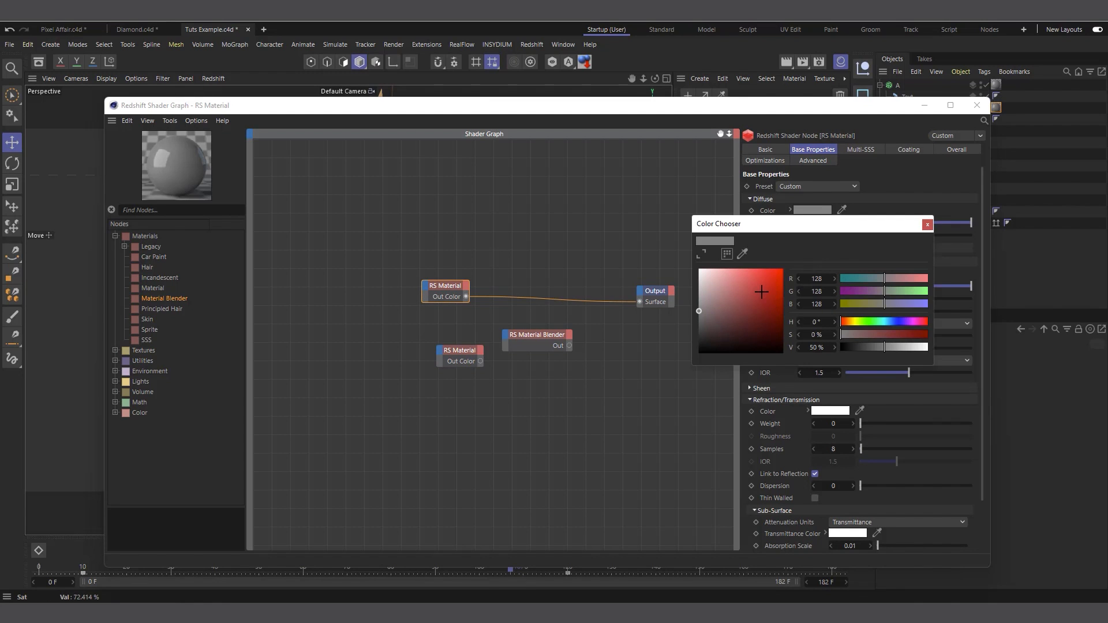
left_click_drag(763, 292, 787, 265)
left_click(928, 224)
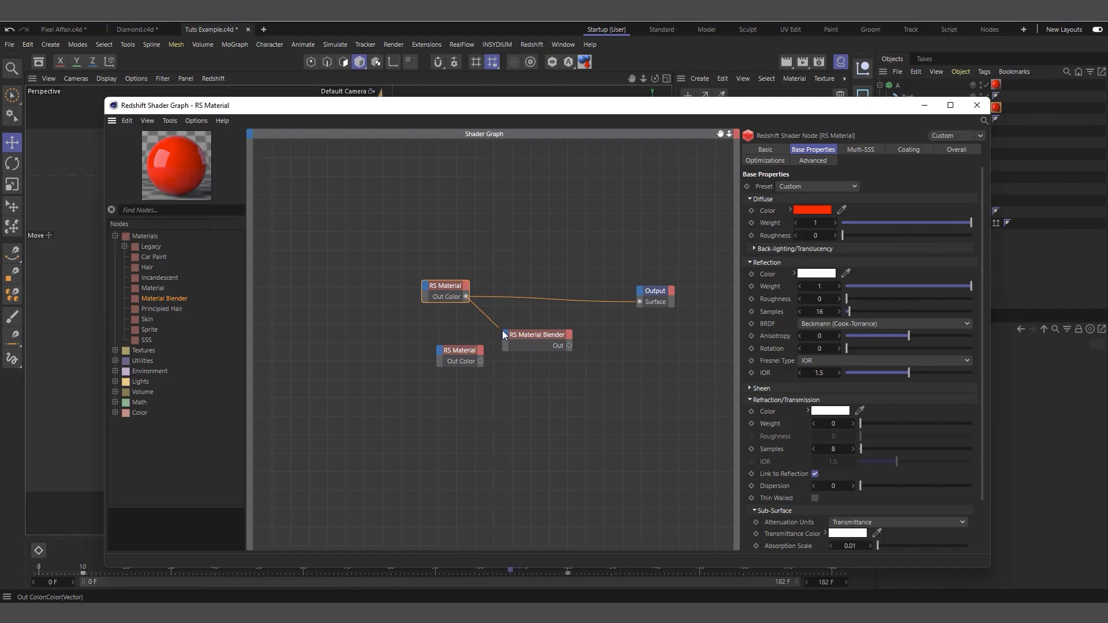
Wire the red RS Material into the Material Blender's Base Color and the blender's output into the Output's Surface
left_click_drag(508, 337, 641, 300)
left_click(594, 362)
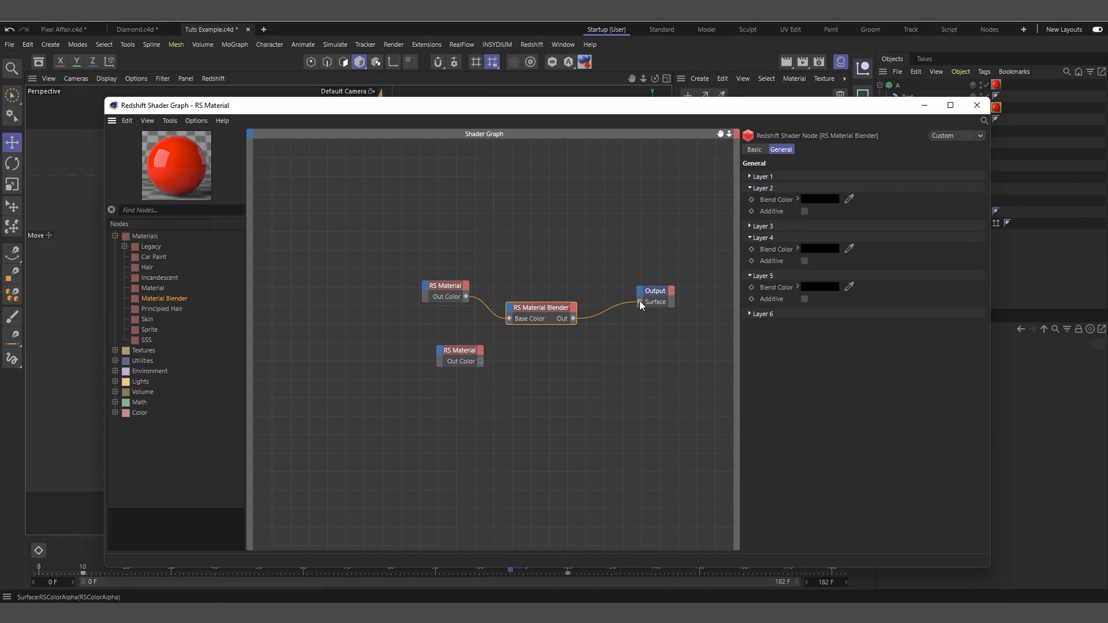
left_click_drag(635, 110, 628, 358)
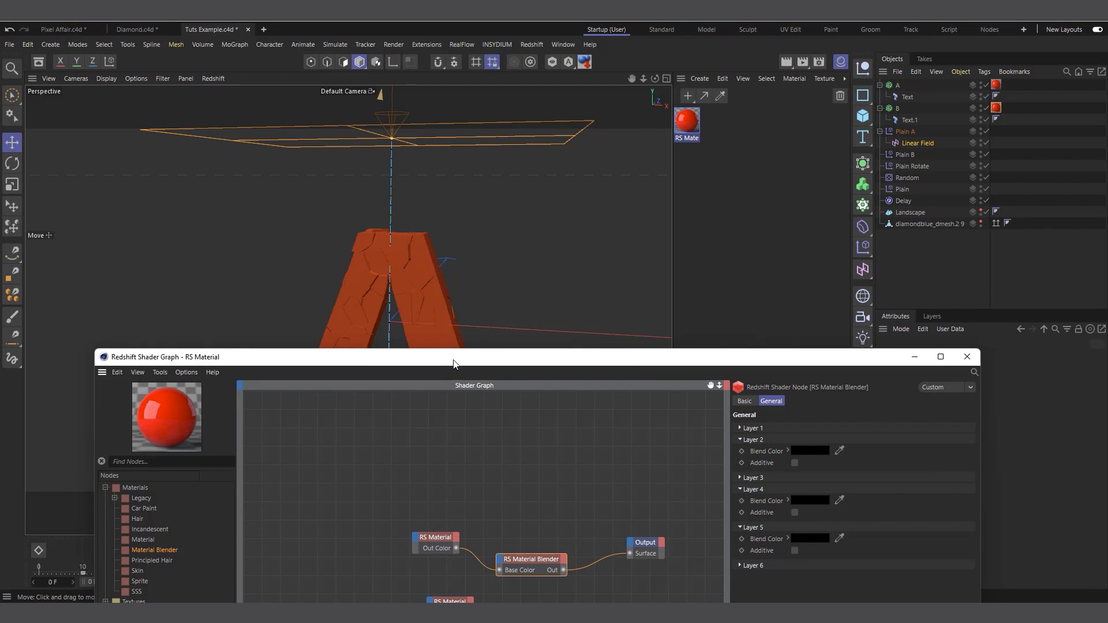
left_click_drag(455, 358, 445, 135)
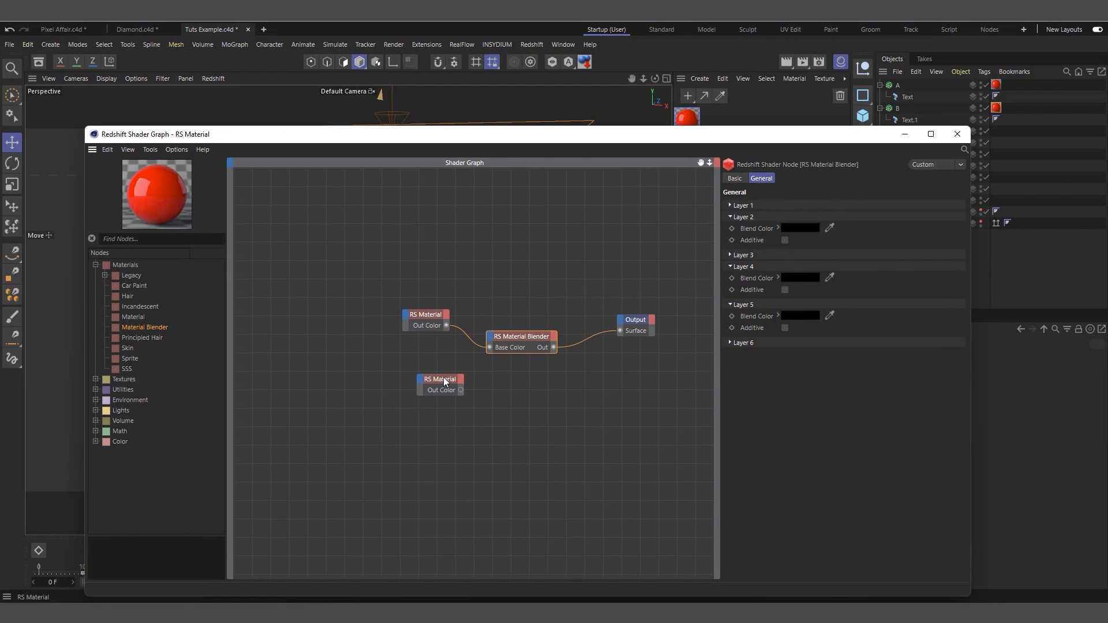
Set the unconnected RS Material node's diffuse colour to a fully saturated blue with hue 249°
left_click_drag(443, 377, 420, 389)
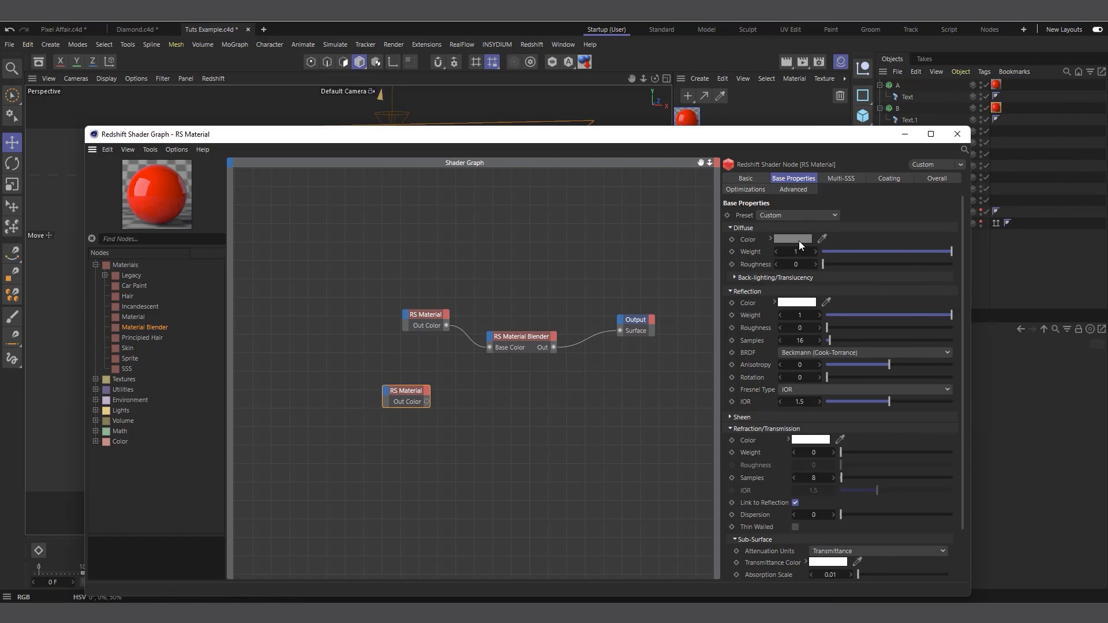
left_click(797, 239)
left_click(882, 351)
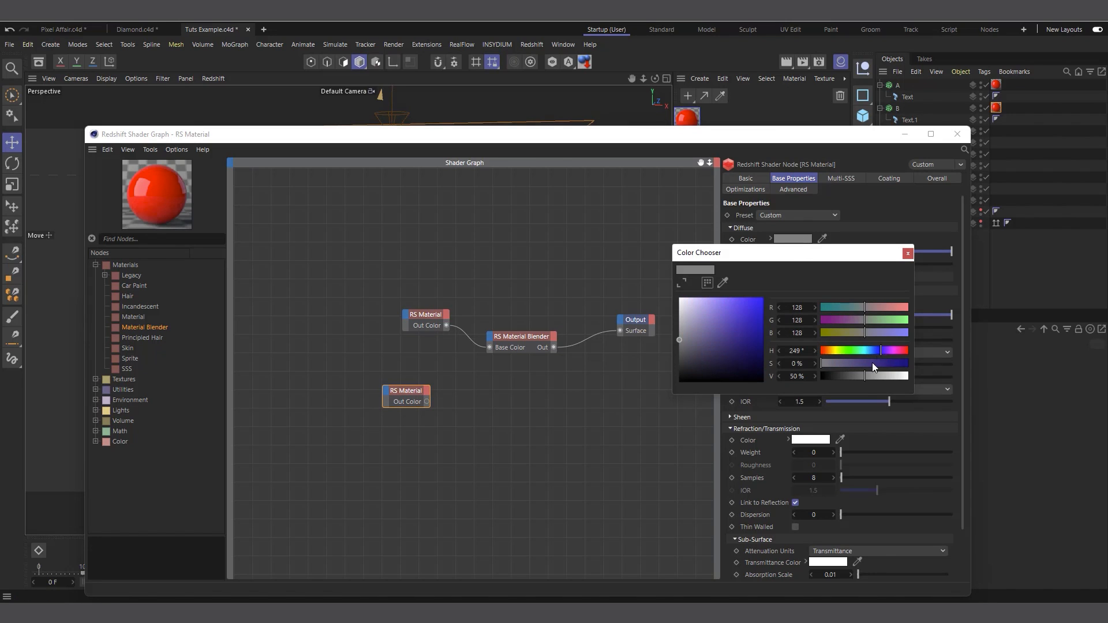
left_click_drag(875, 362, 903, 373)
left_click_drag(748, 316, 765, 299)
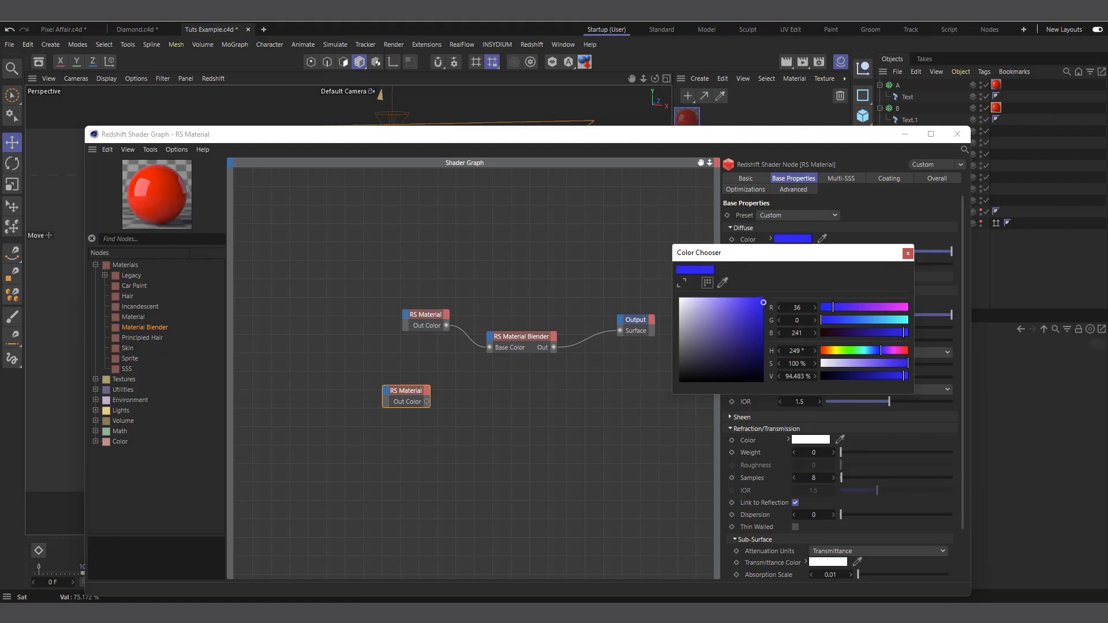
left_click(907, 254)
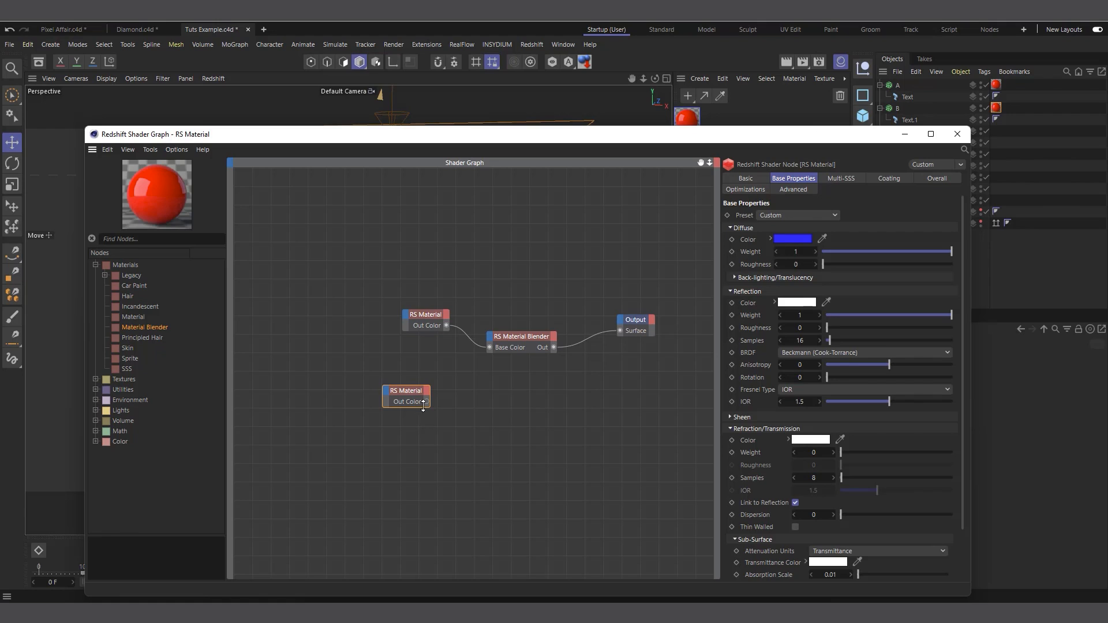
Connect the blue RS Material to the Material Blender's Layer Color 1 and align the two material nodes
left_click_drag(429, 403, 490, 338)
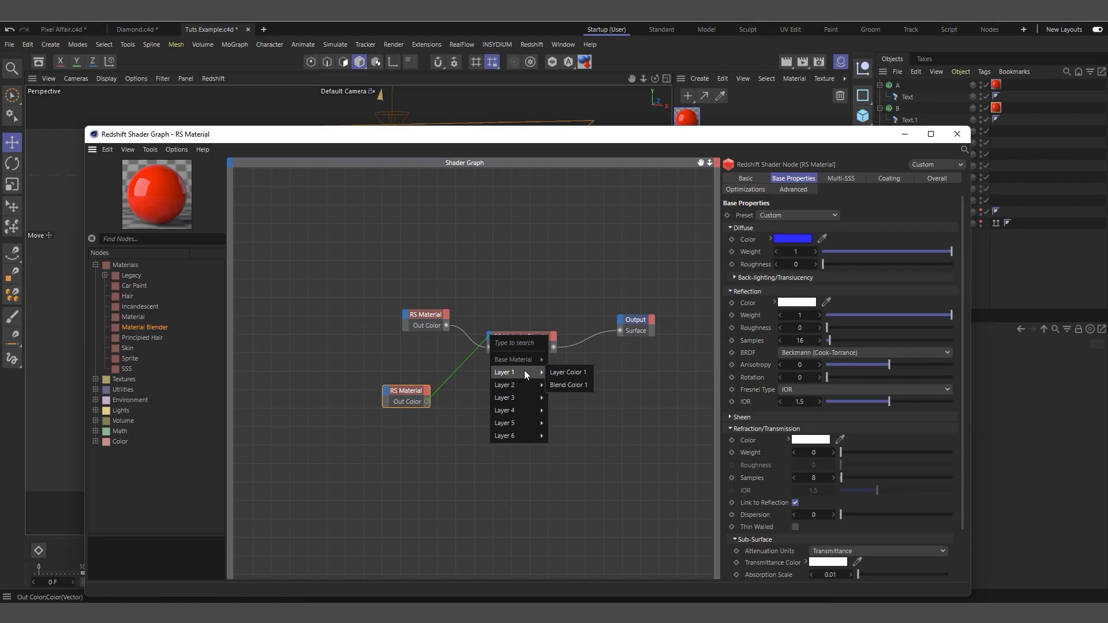
left_click(552, 374)
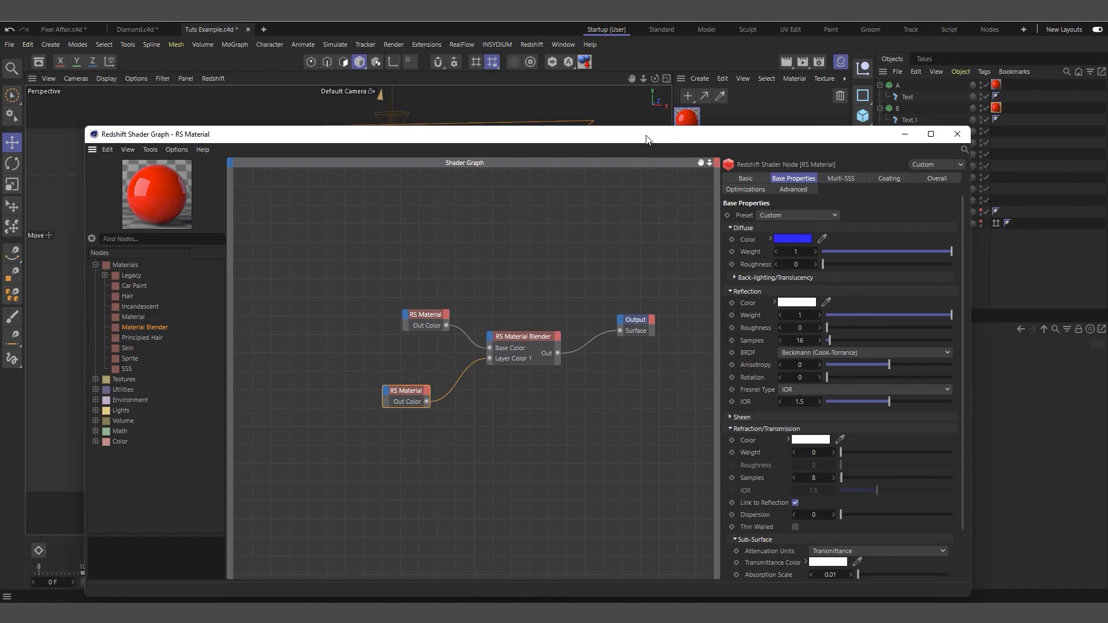
left_click_drag(654, 135, 623, 115)
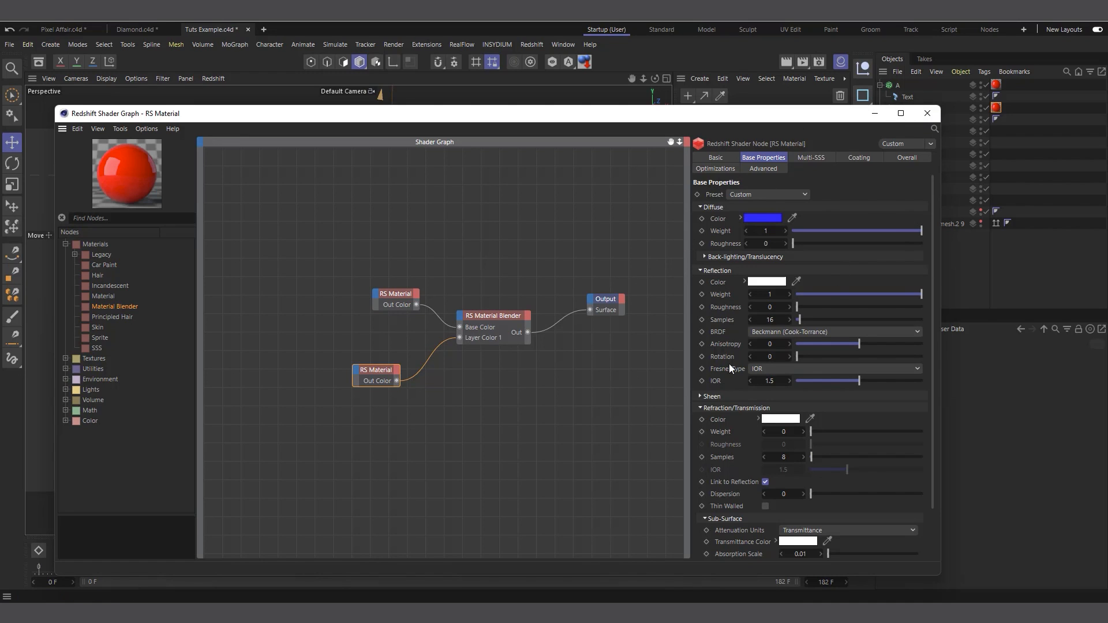
left_click_drag(396, 298, 372, 295)
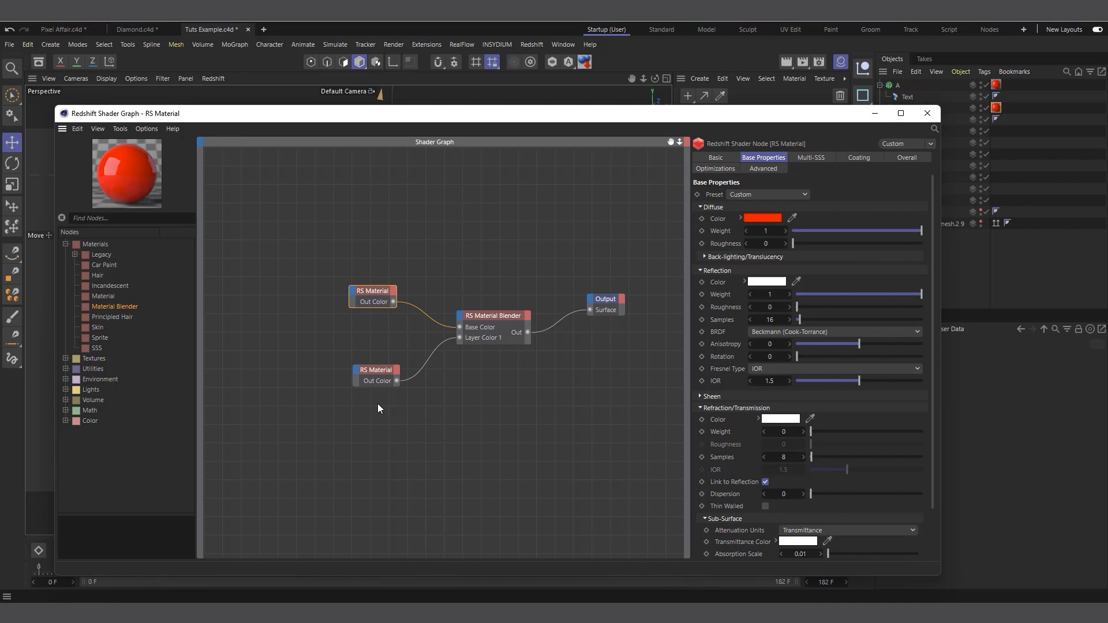
left_click_drag(372, 373, 371, 358)
Find the Color User Data node and add it below the two RS Material nodes
left_click(121, 218)
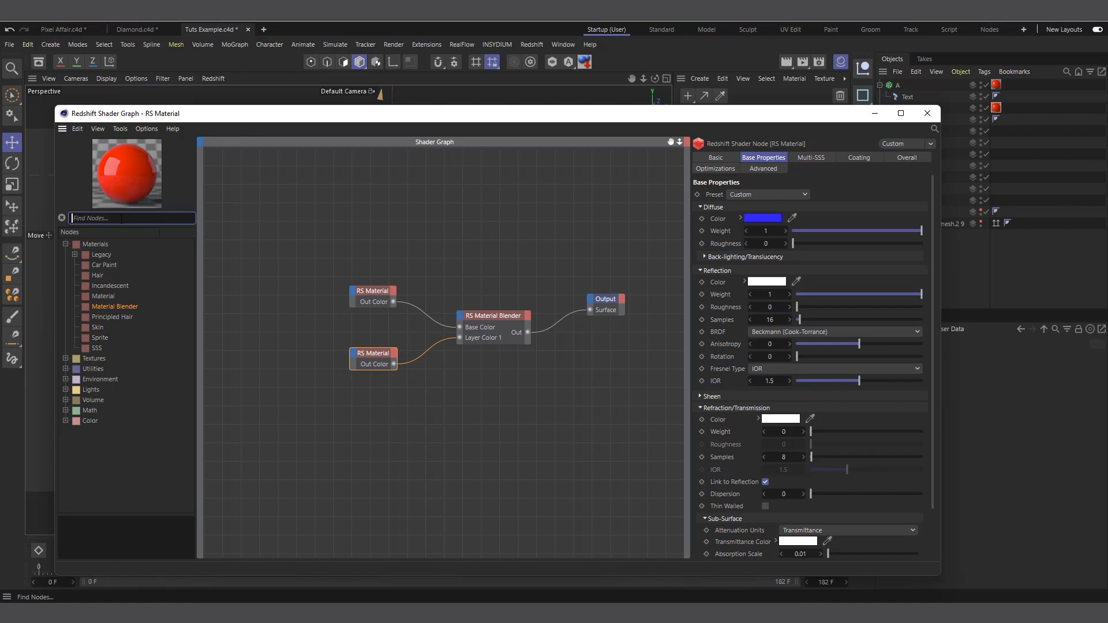
type("color")
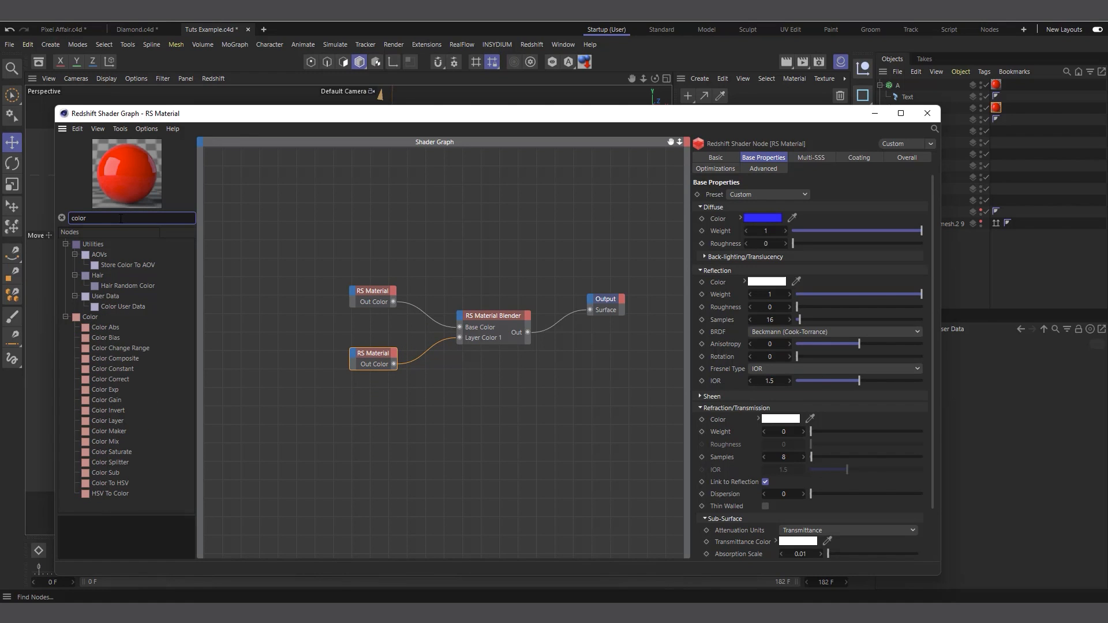
type(" us")
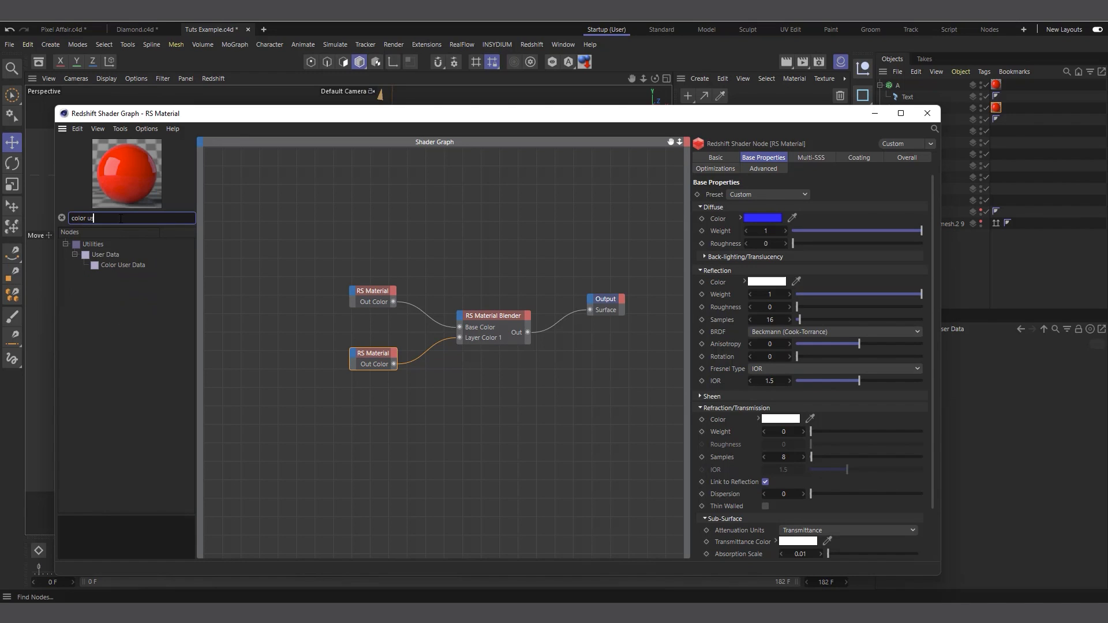
left_click_drag(125, 266, 377, 404)
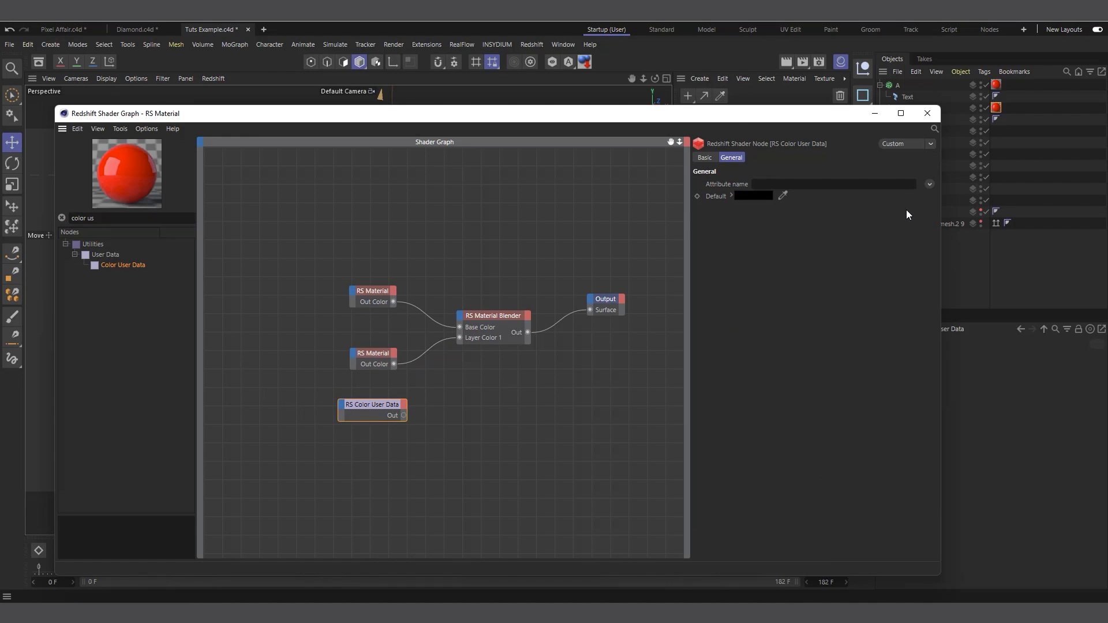
Set the Color User Data node's attribute to the MoGraph Color preset, RSMGColor
left_click_drag(740, 120, 508, 99)
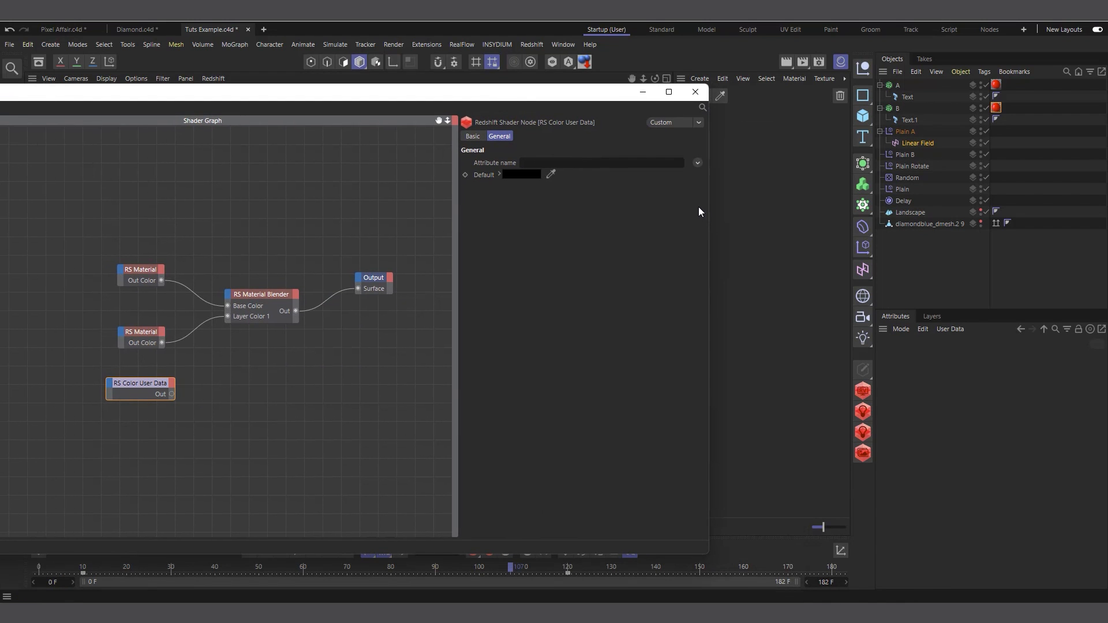
left_click(698, 163)
mouse_move(707, 175)
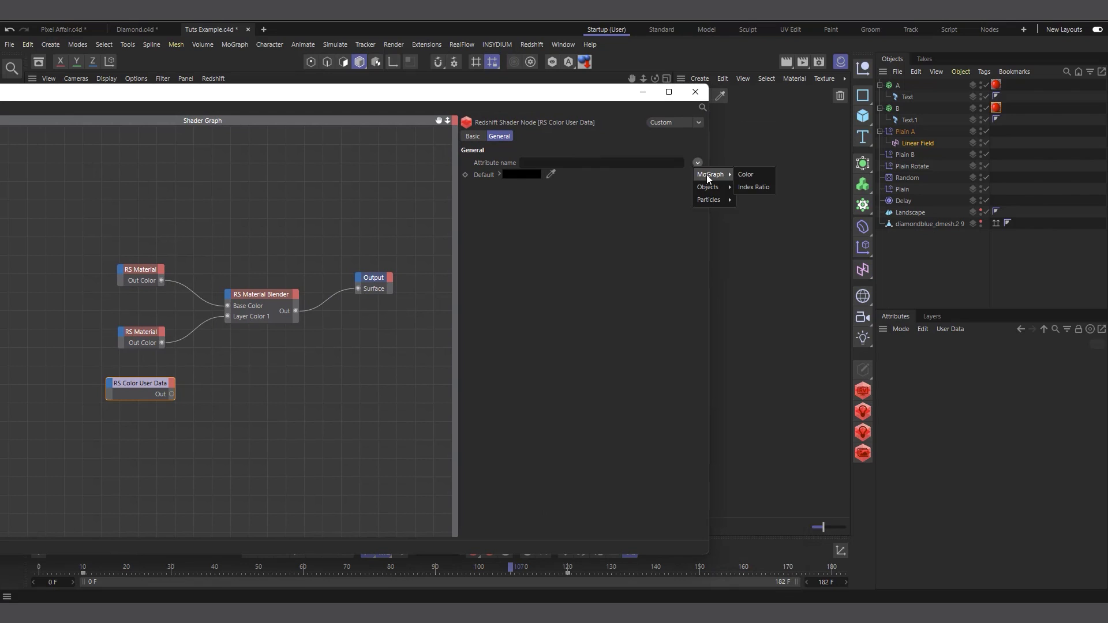
left_click(740, 176)
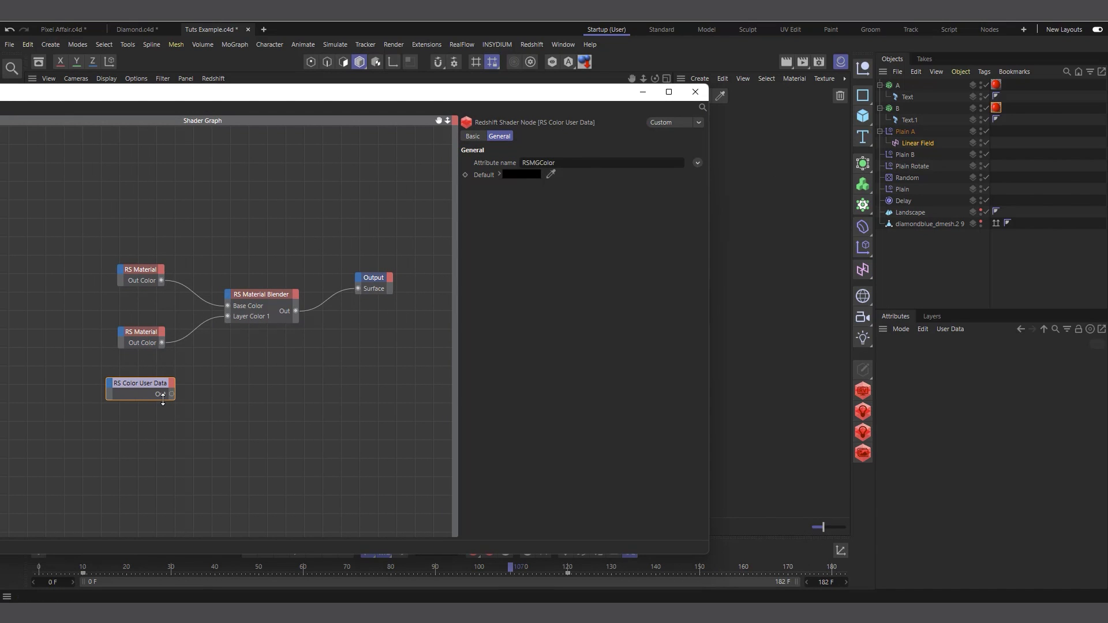
Shrink the shader graph window and place it where the letter and the object list stay in view
left_click_drag(489, 100, 827, 134)
left_click_drag(1066, 128, 674, 117)
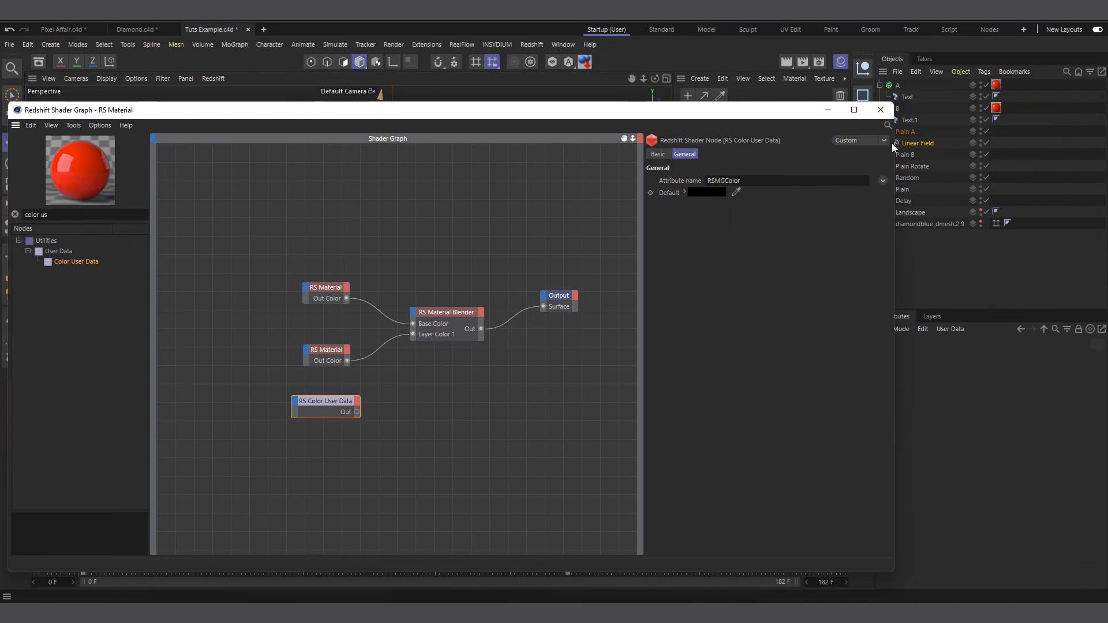
left_click_drag(894, 147, 652, 161)
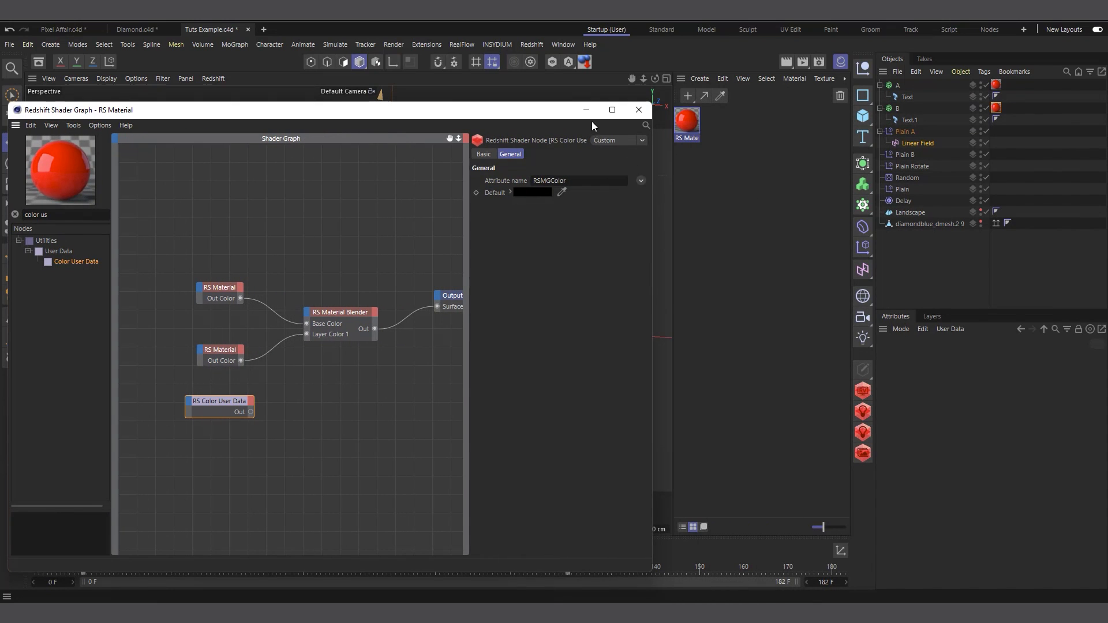
left_click_drag(559, 108, 895, 225)
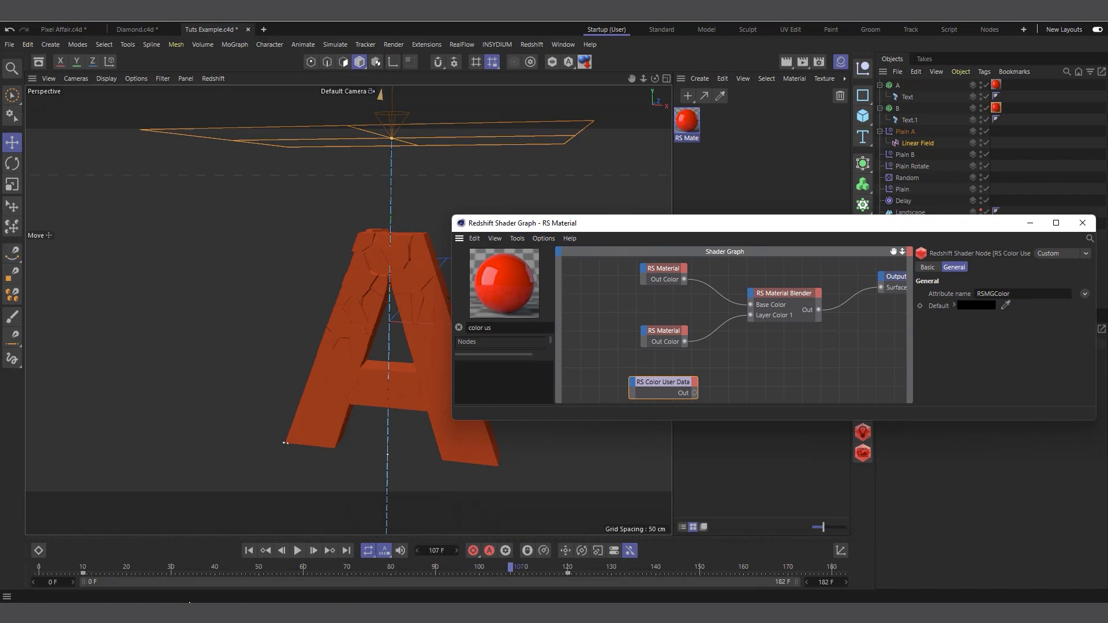
Play the transition from the start, stop while the P is partly shattered, and frame the fragments beside the shader graph
left_click(248, 550)
left_click(298, 550)
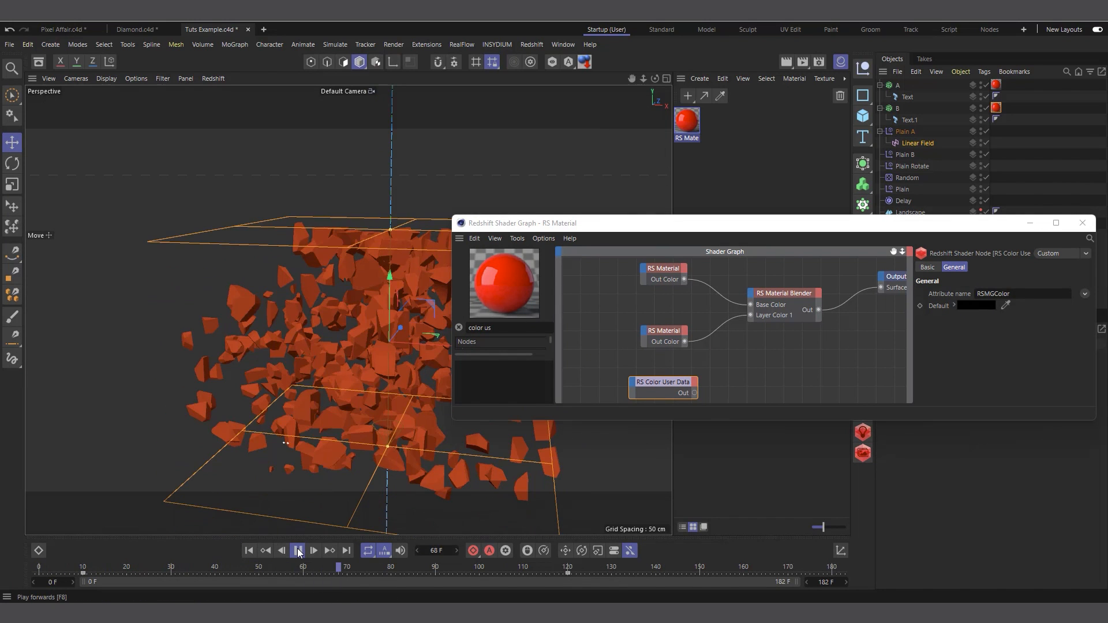
left_click(297, 552)
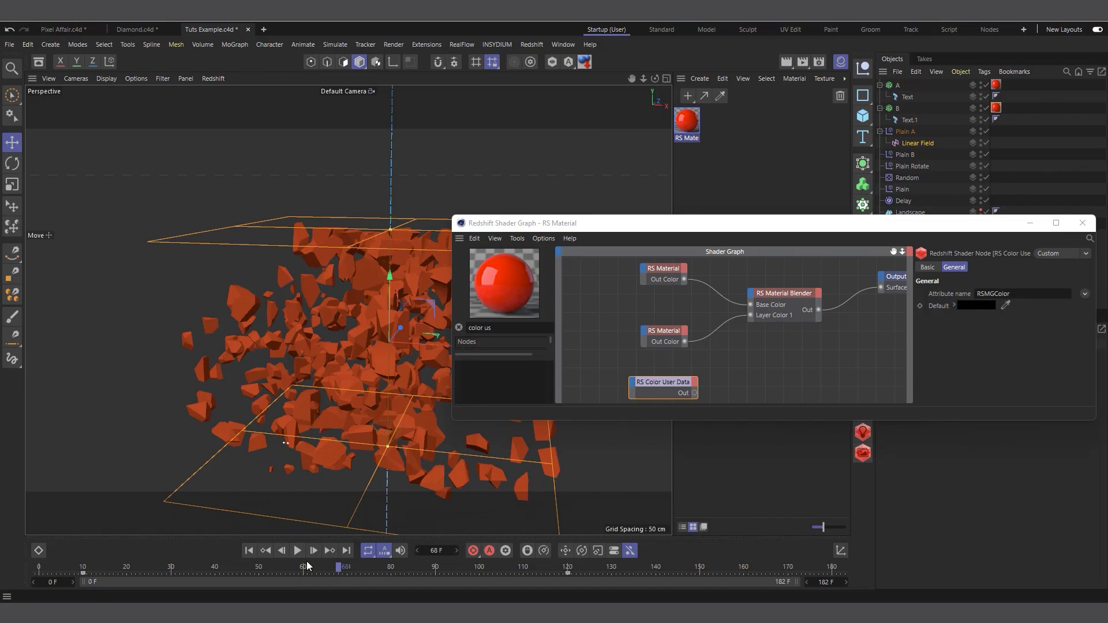
left_click(248, 551)
left_click(297, 550)
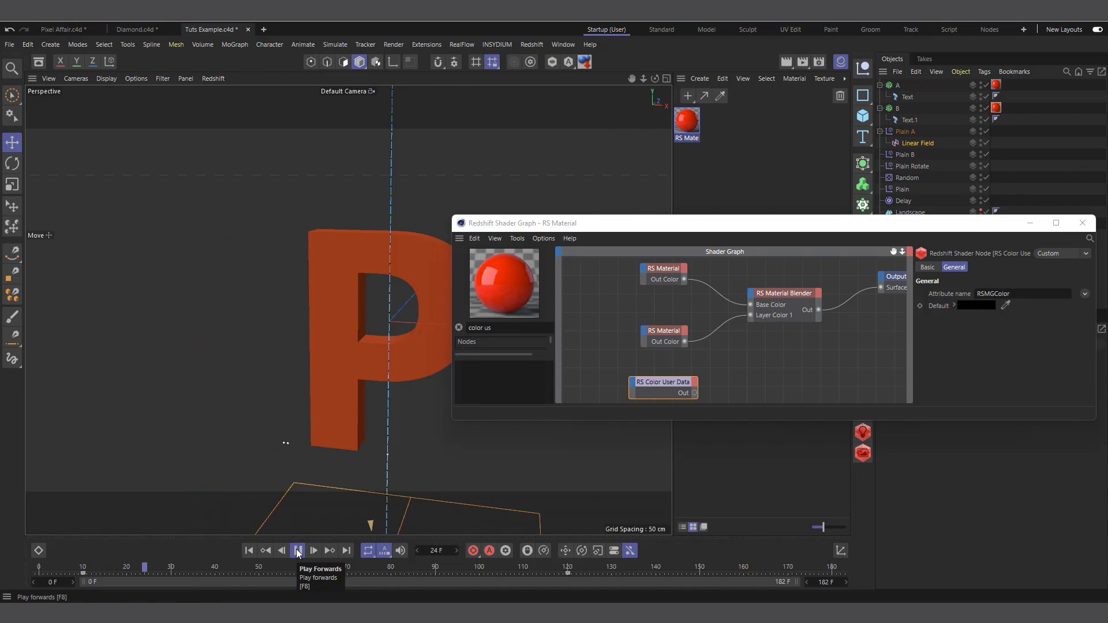
left_click(297, 551)
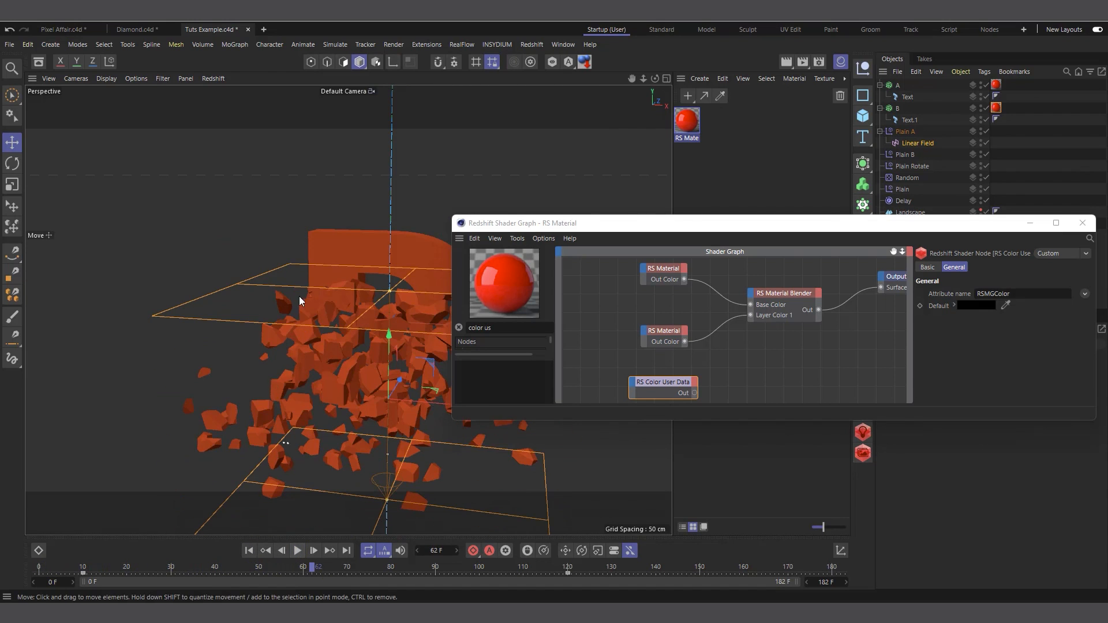
scroll(211, 200, "down", 3)
scroll(198, 154, "down", 3)
scroll(290, 234, "up", 3)
scroll(299, 256, "up", 5)
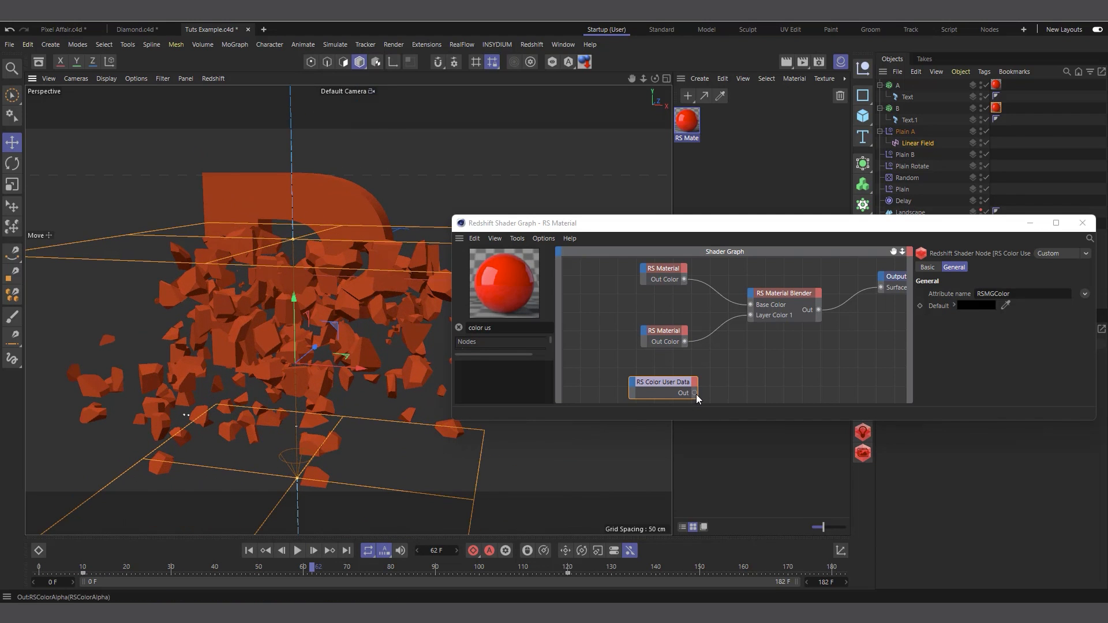
Connect the RS Color User Data output directly to the Output node's Surface and start a live Redshift render
left_click_drag(695, 394, 882, 291)
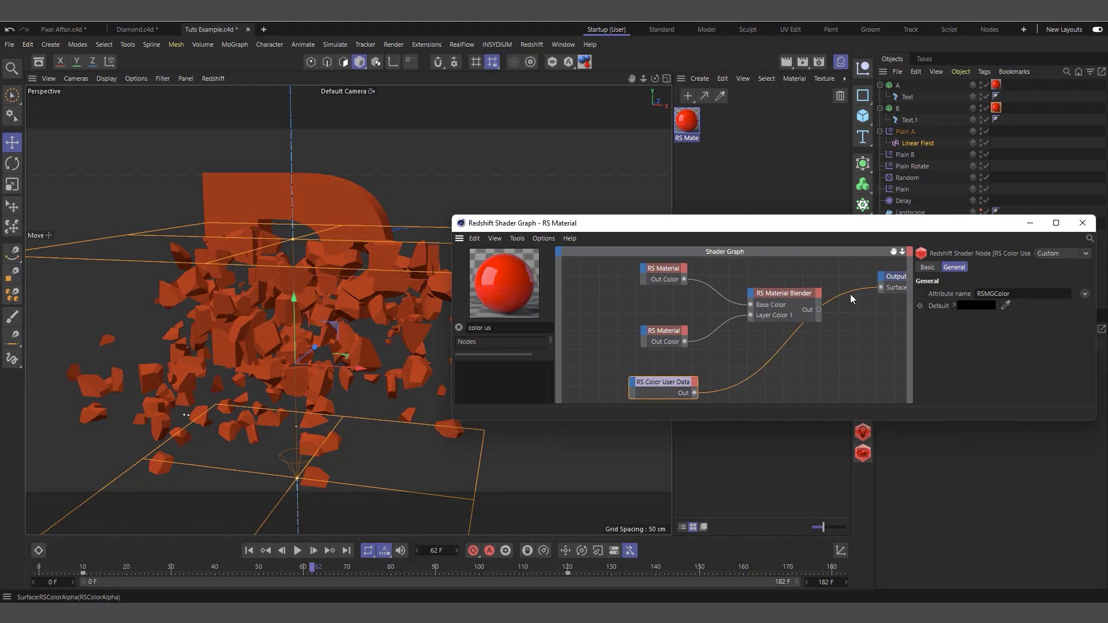
left_click_drag(770, 233, 527, 182)
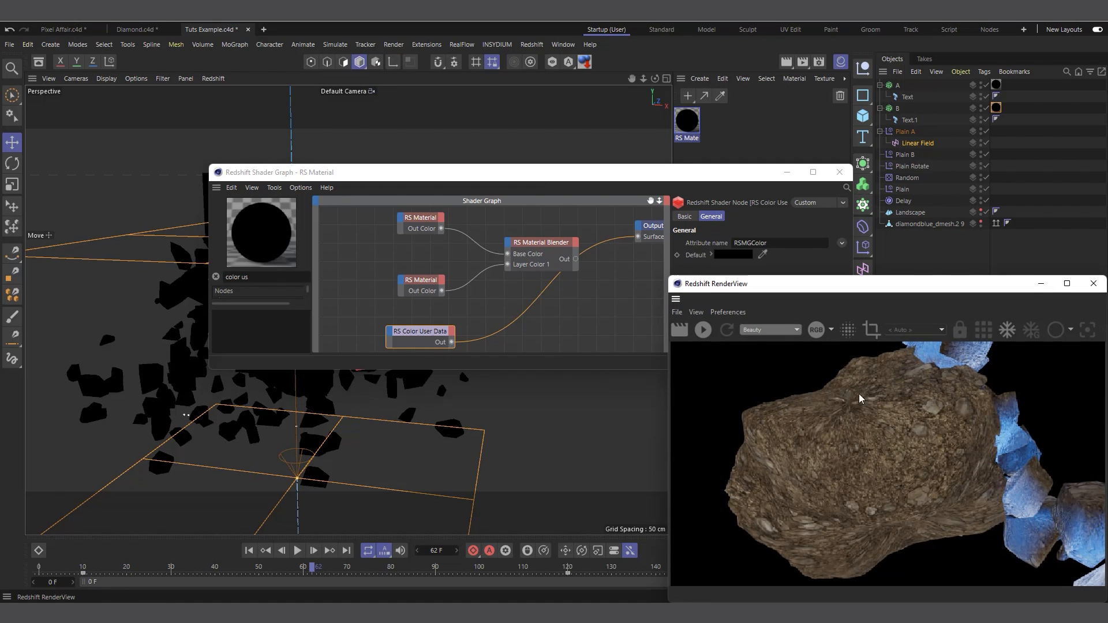
left_click(703, 330)
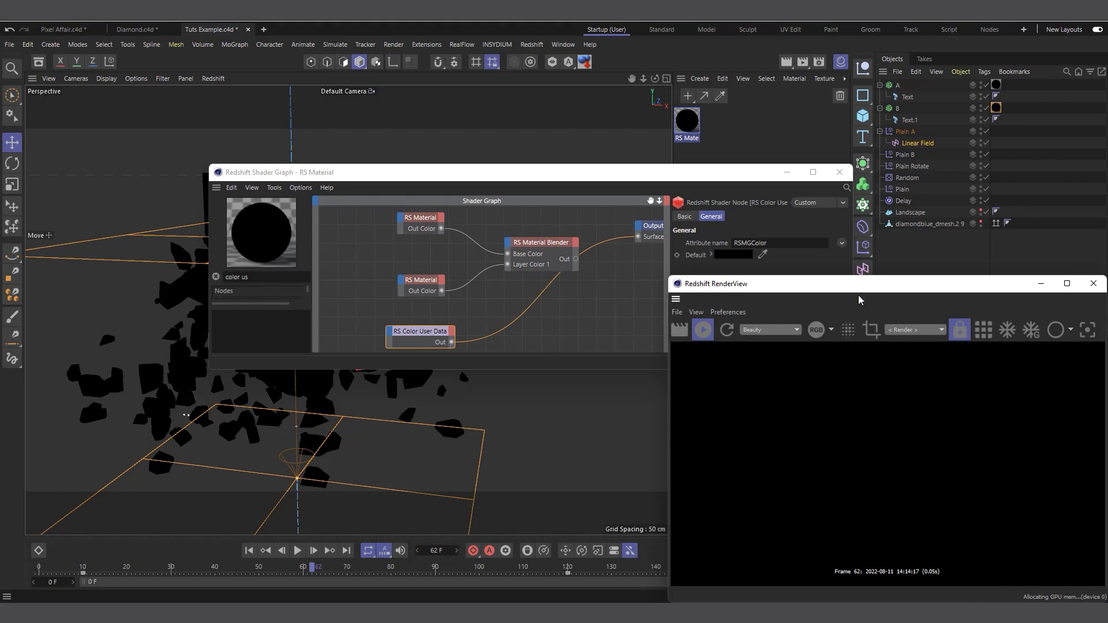
Move the render view off the object list and hide the diamondblue_dmesh.2 9 and Landscape objects from the render
left_click_drag(872, 288, 592, 216)
double_click(981, 227)
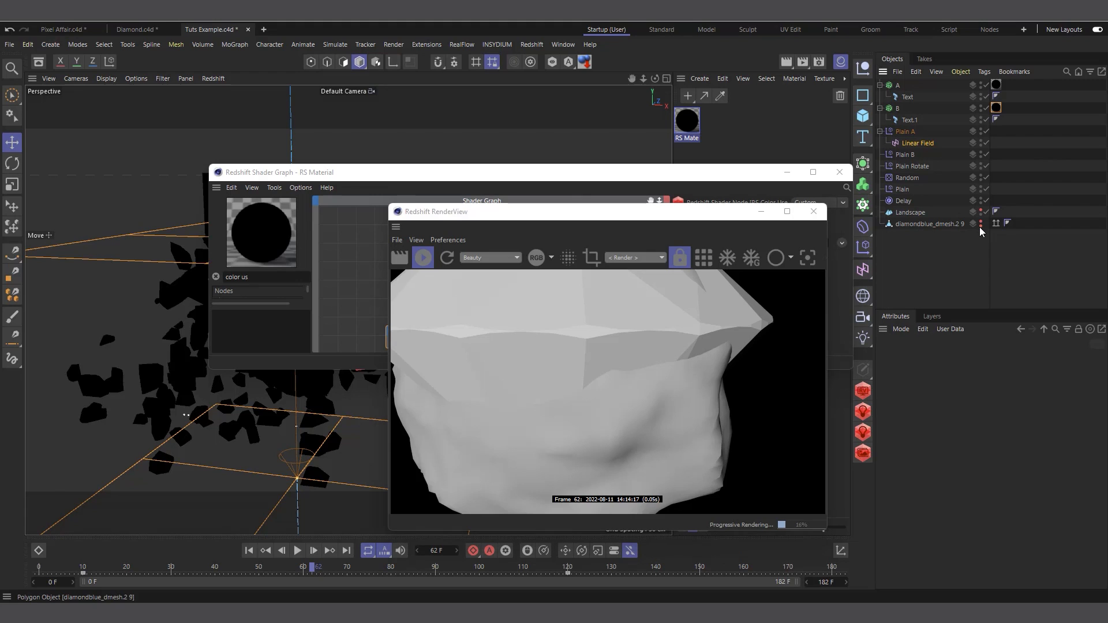
double_click(981, 215)
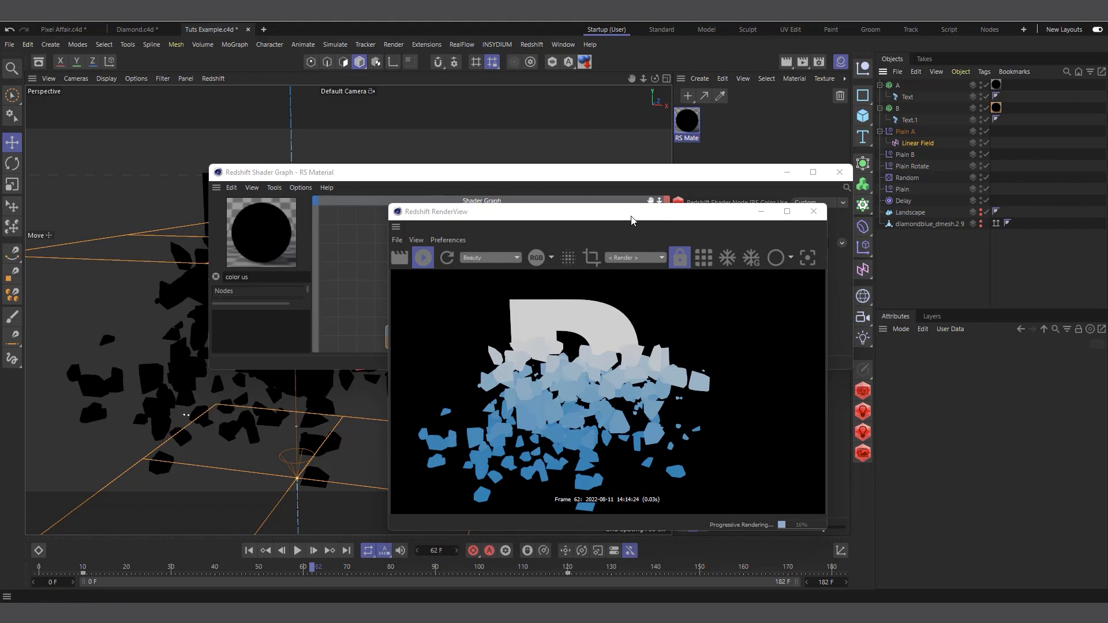
Arrange the shader graph and render windows, and set the Linear Field's Color Remap colour to black with V at 0 %
left_click_drag(631, 214, 847, 206)
left_click_drag(549, 180, 453, 159)
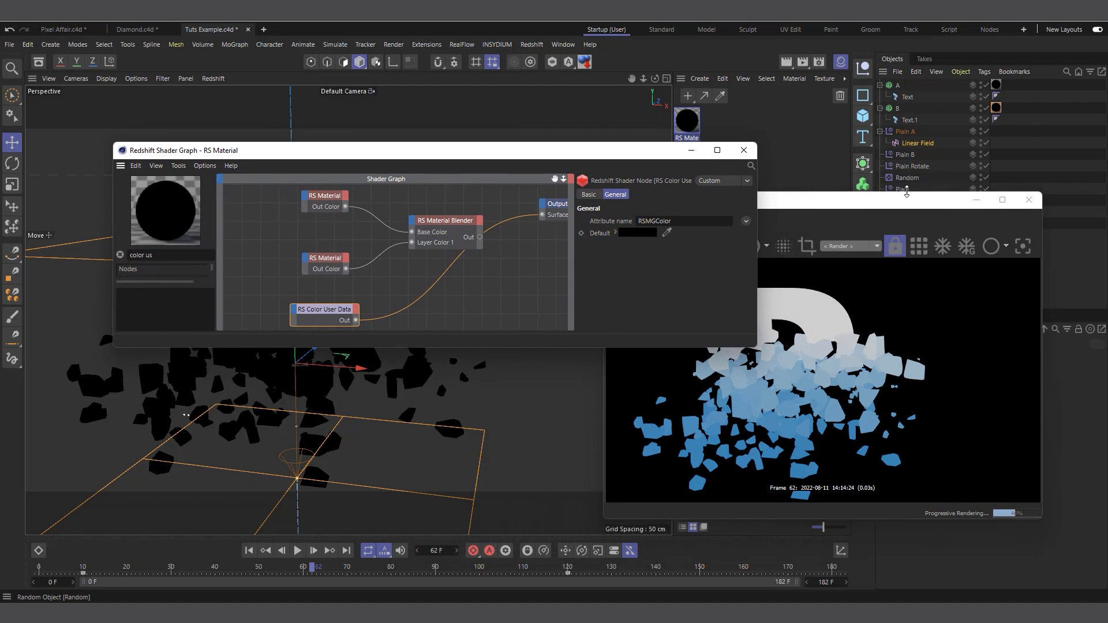
left_click_drag(876, 193, 738, 222)
left_click(919, 148)
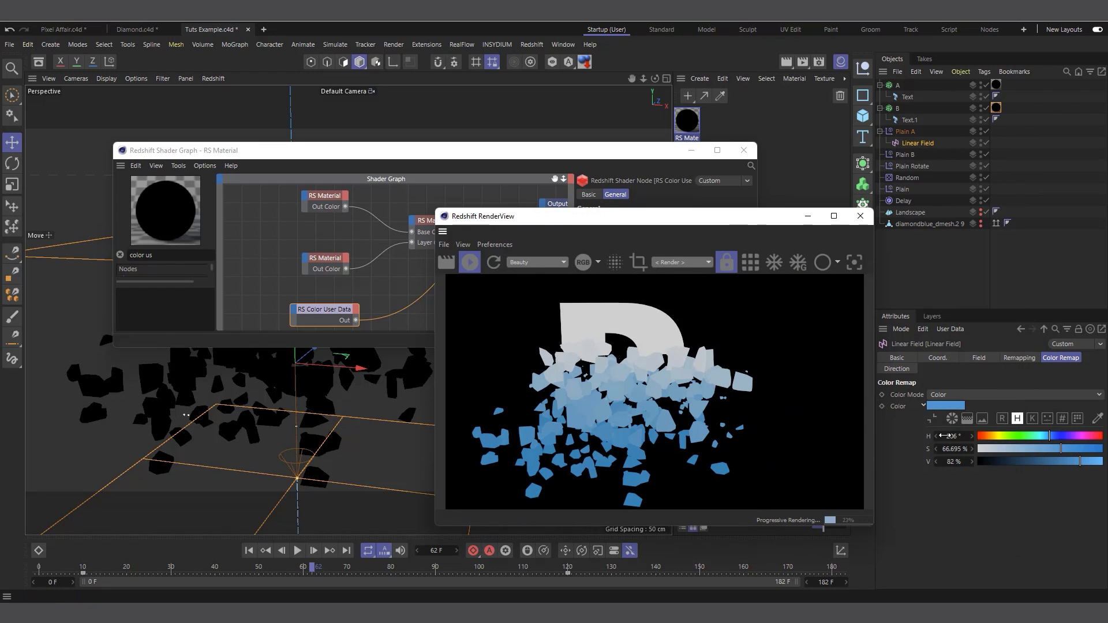
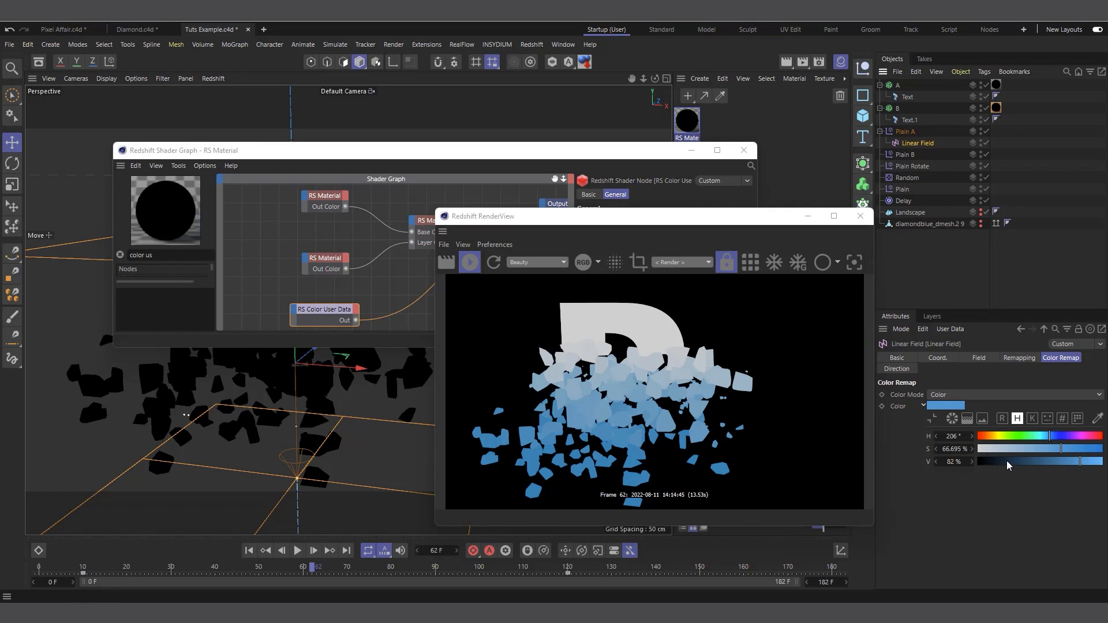
left_click_drag(1007, 461, 964, 463)
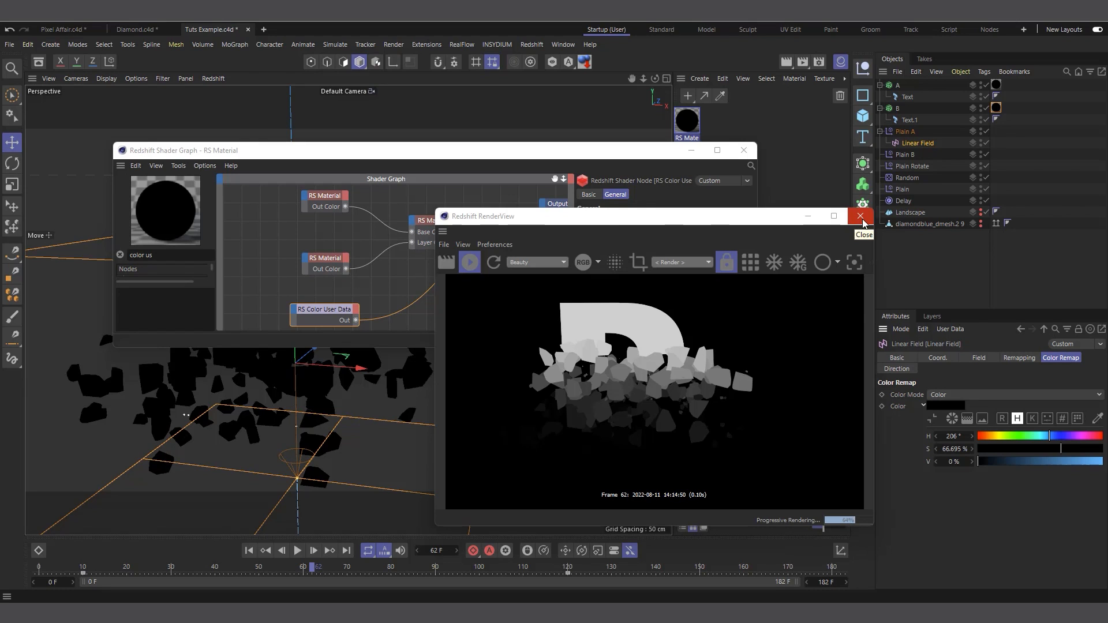
Close the render view, reconnect the RS Material Blender output to the Output's Surface, and tidy the input nodes
left_click(861, 217)
left_click_drag(480, 237, 541, 217)
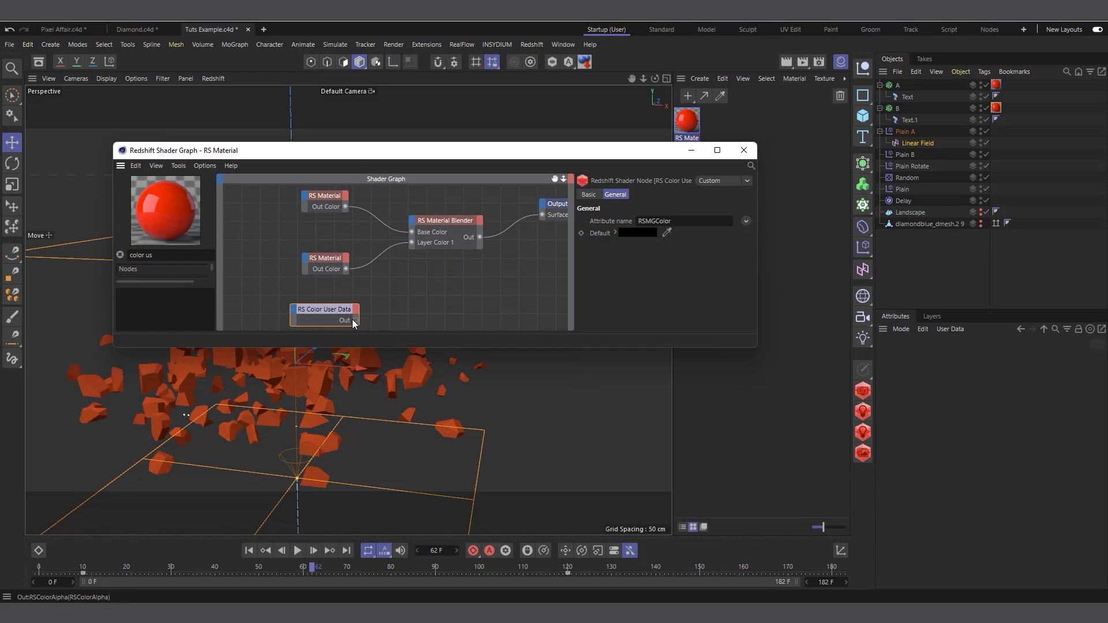
left_click_drag(324, 307, 321, 305)
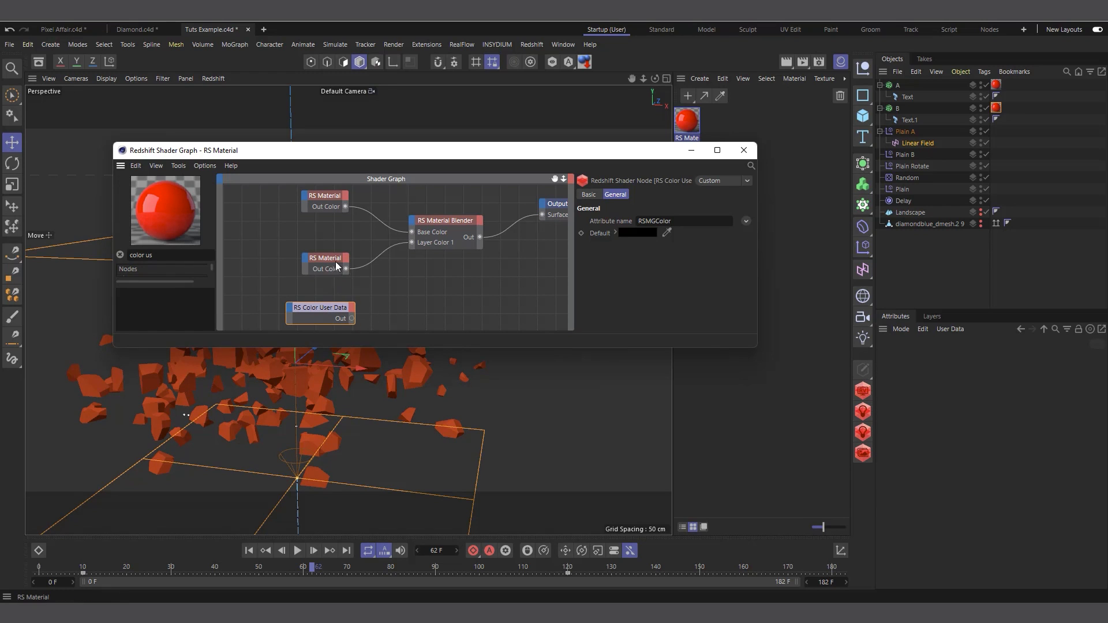
left_click_drag(325, 259, 310, 238)
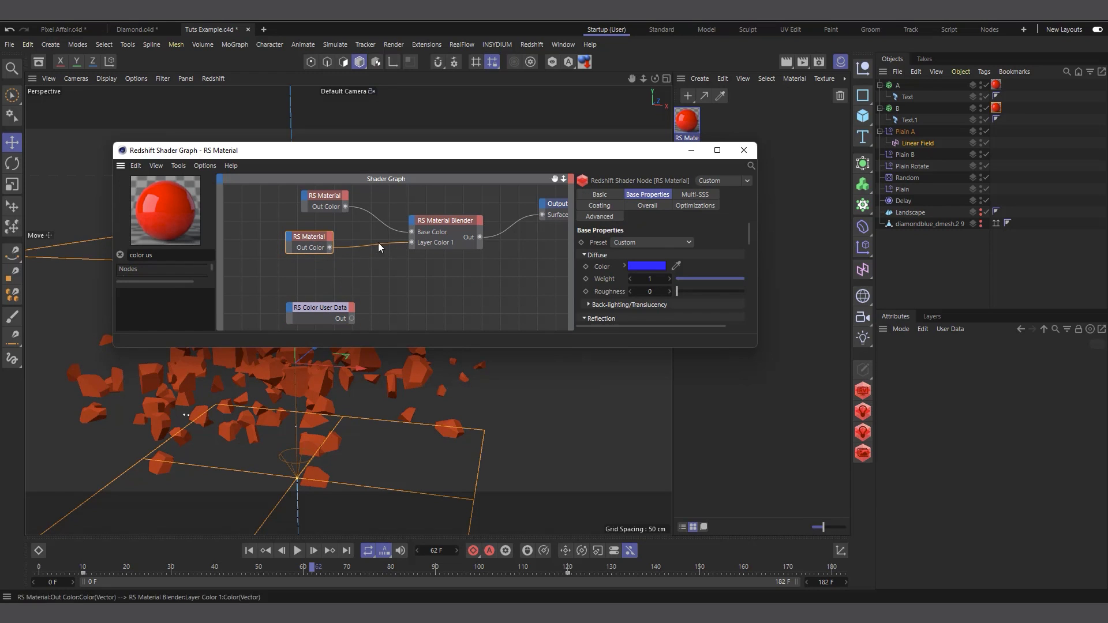
Connect the RS Color User Data output to the RS Material Blender's Layer 1 Blend Color 1 input
left_click(430, 220)
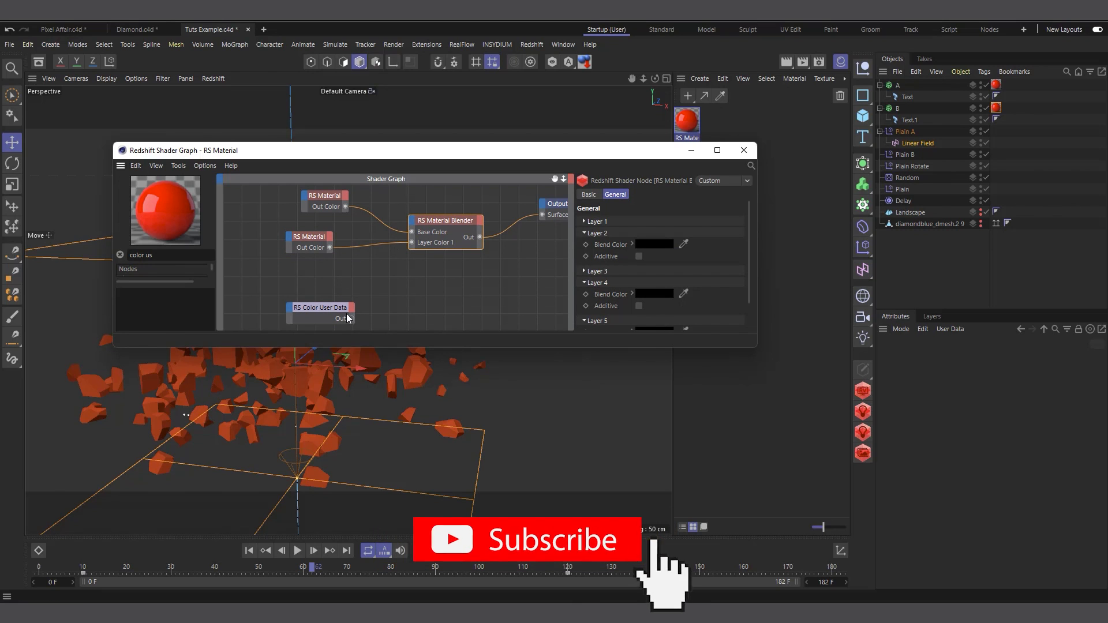
left_click_drag(352, 318, 409, 220)
mouse_move(441, 262)
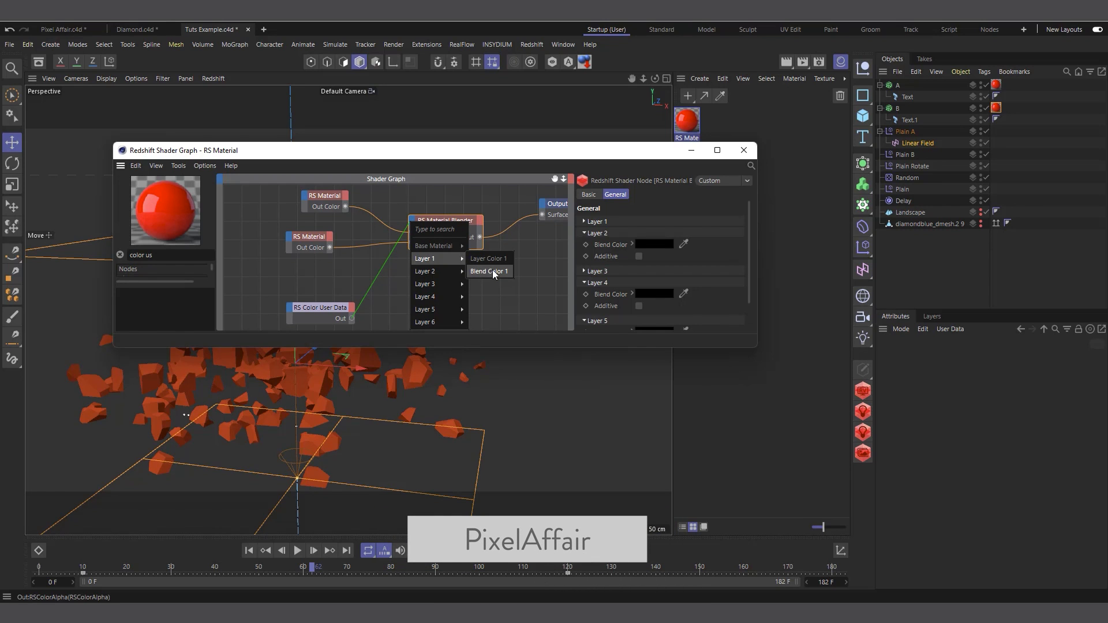
left_click(494, 272)
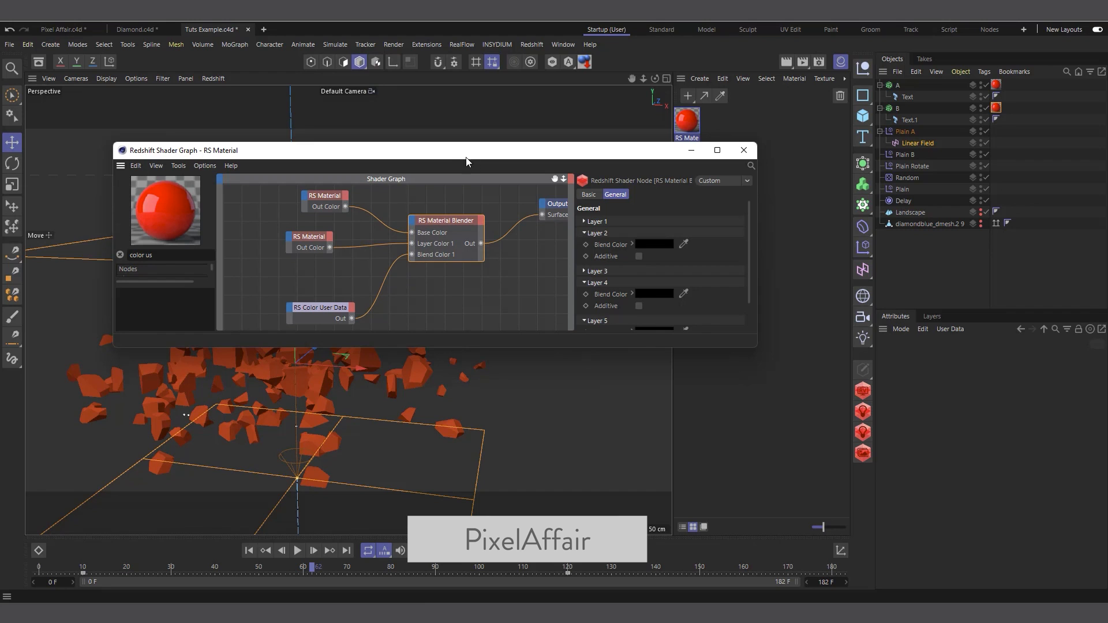
Render the blended material live in the Redshift RenderView and move the Color User Data node nearer the RS Material nodes
left_click_drag(460, 157, 741, 152)
left_click(862, 393)
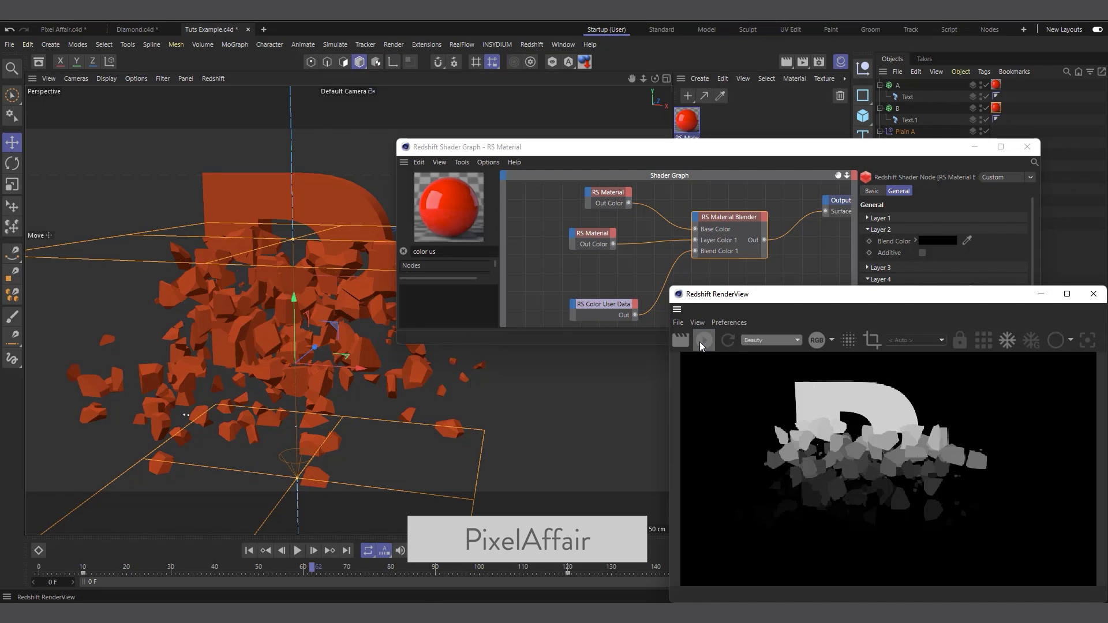
left_click(703, 341)
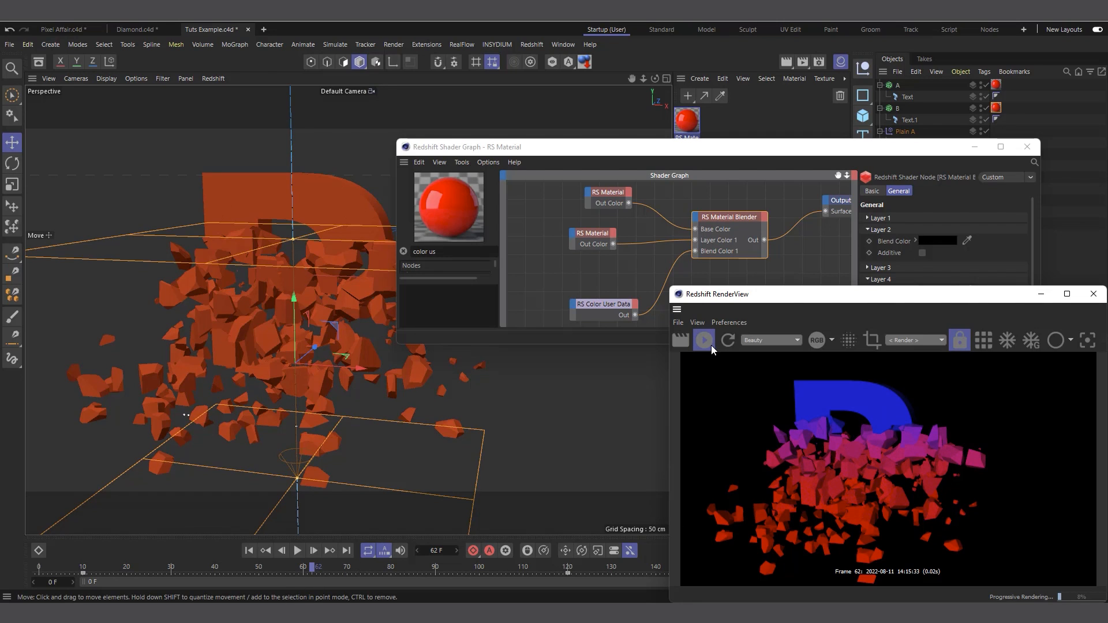
left_click(615, 303)
left_click_drag(614, 303, 602, 282)
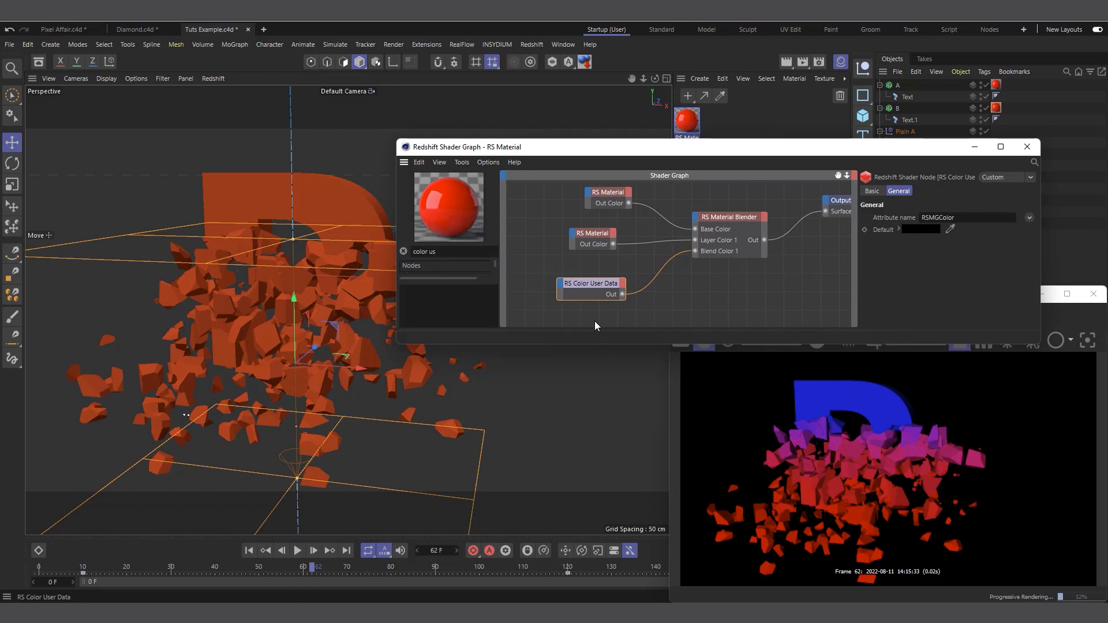
Go to frame 0 and compare the diffuse colours of the two RS Material nodes with the rendered P
left_click(265, 550)
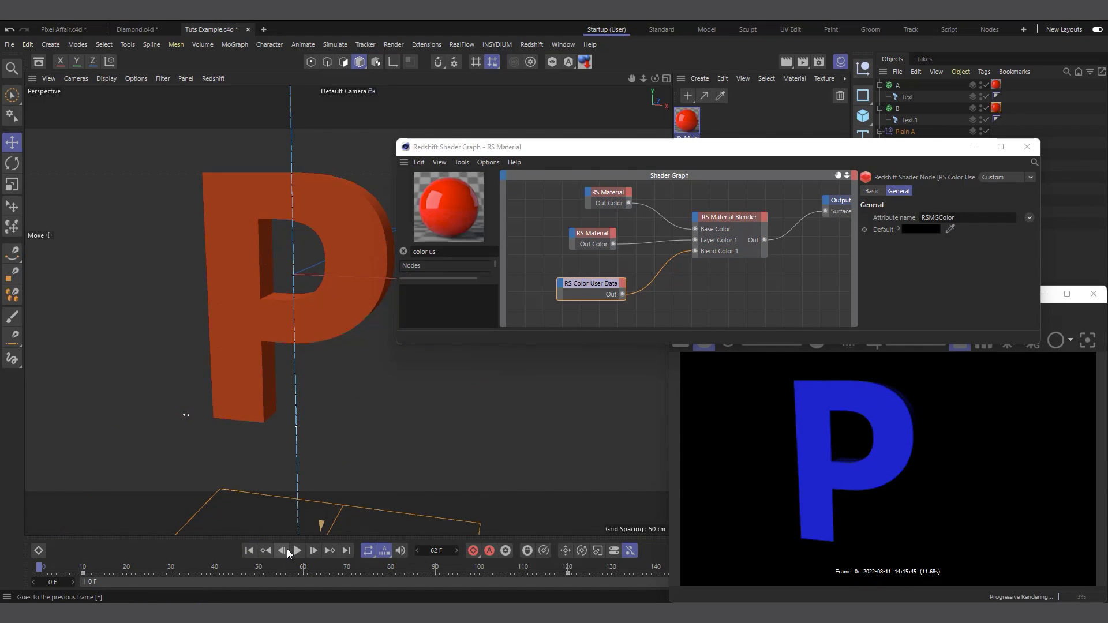
left_click(610, 194)
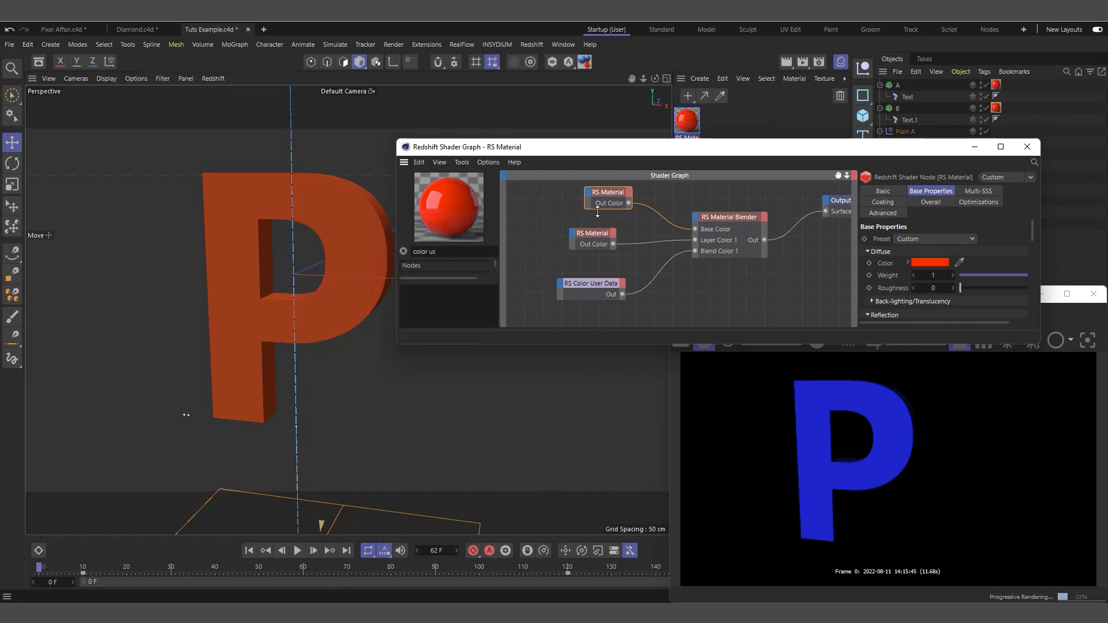
left_click_drag(590, 237, 603, 235)
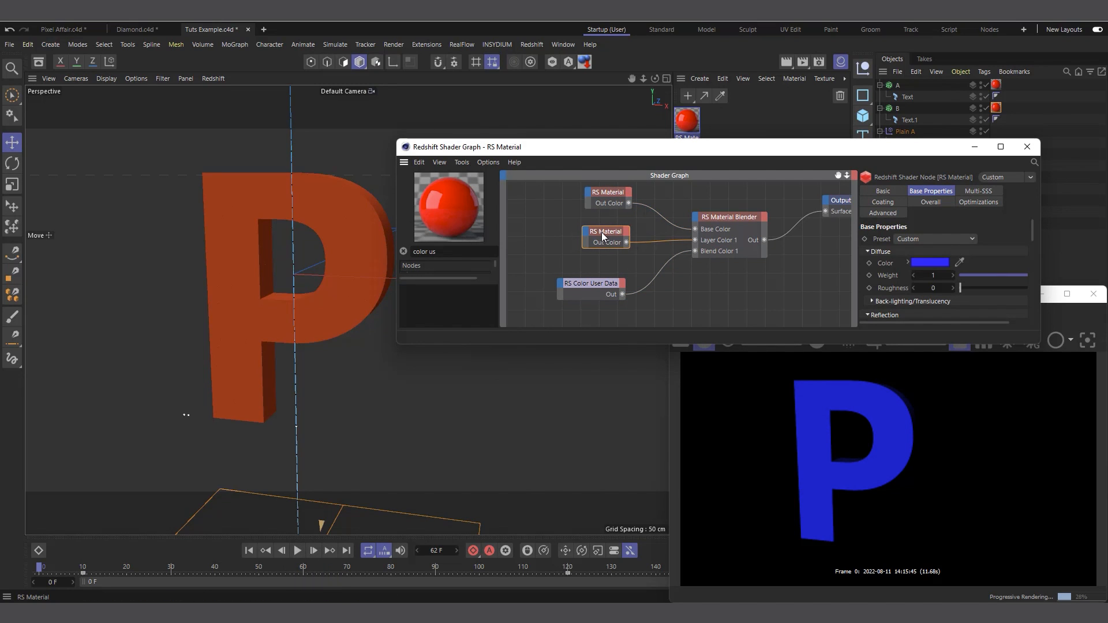
left_click(615, 194)
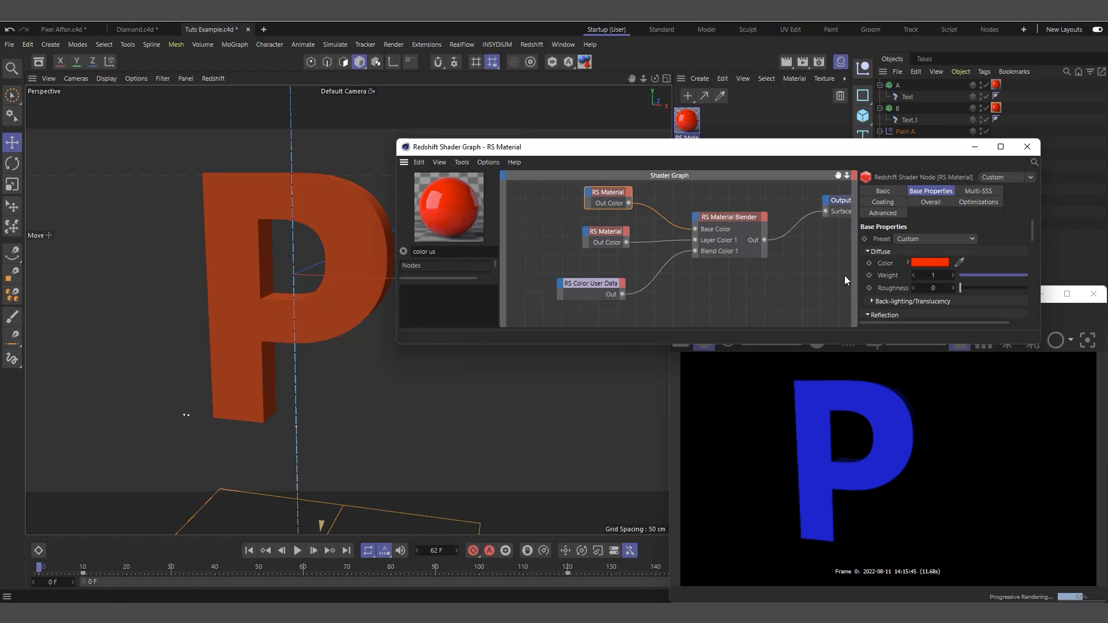
mouse_move(590, 284)
left_mouse_down()
mouse_move(608, 275)
mouse_move(592, 278)
left_mouse_up()
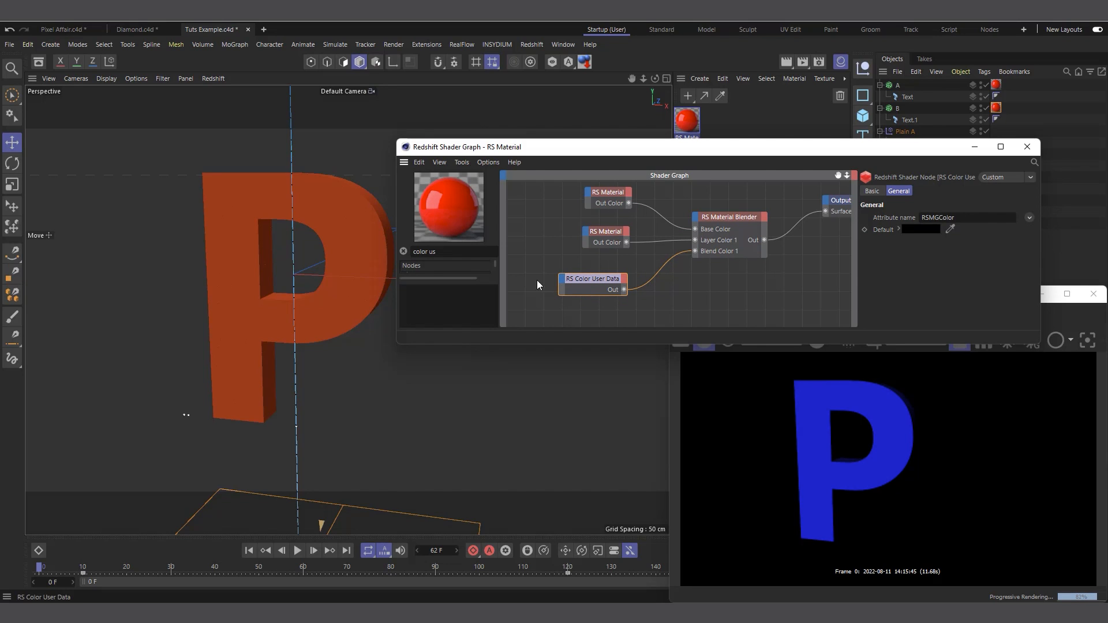
Add an RS Ramp node and route the Color User Data through its Input into the blender's Blend Color 1
left_click(470, 253)
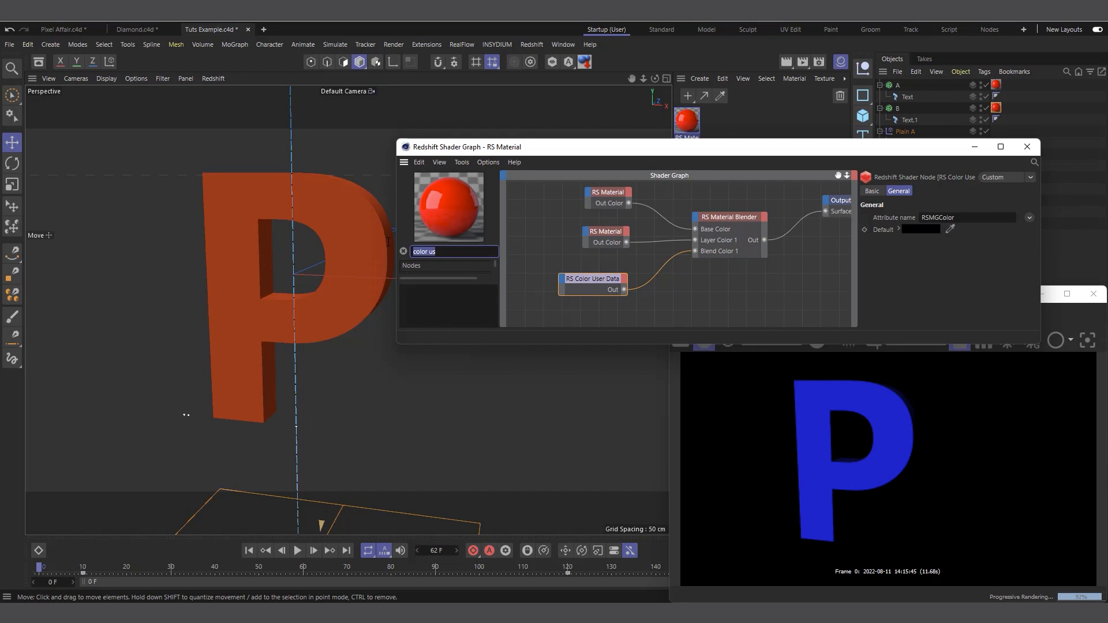
type("ramp")
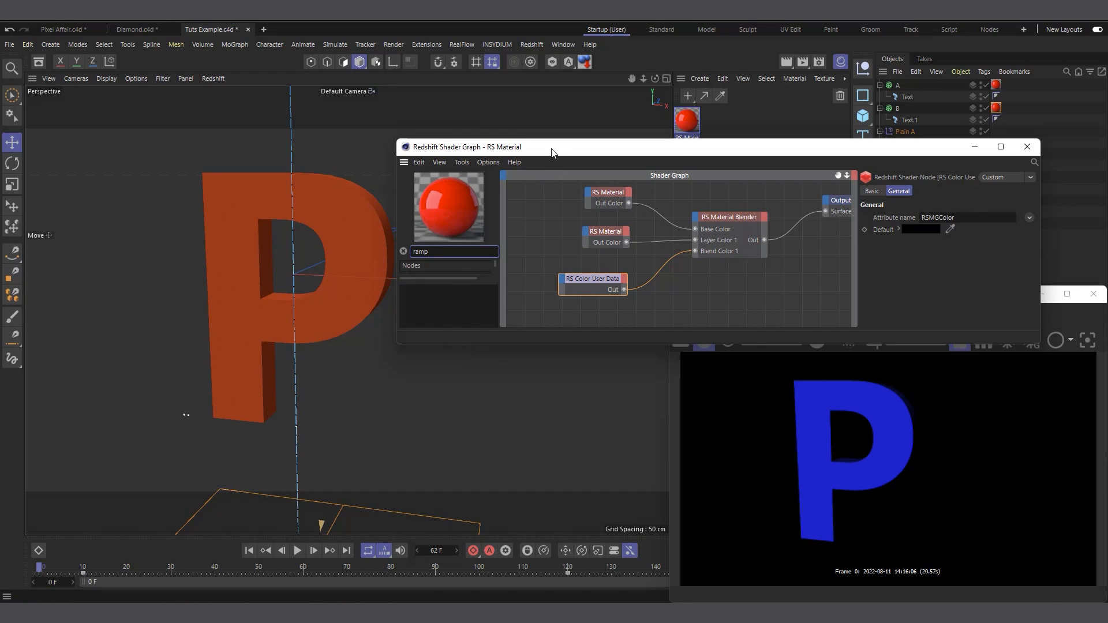
left_click_drag(558, 147, 558, 106)
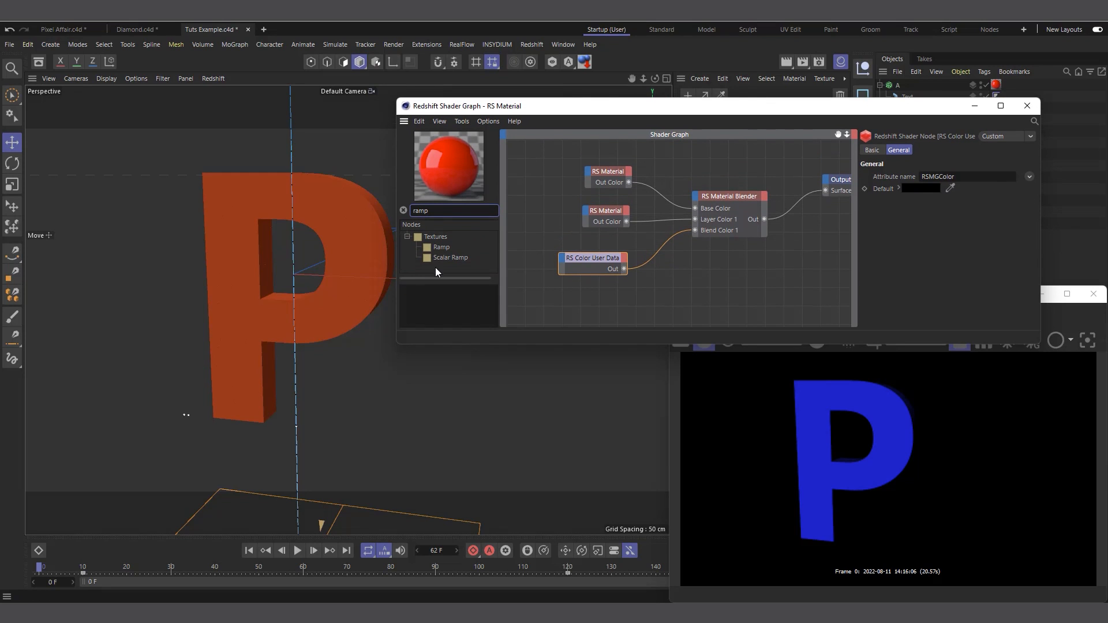
left_click_drag(442, 249, 664, 277)
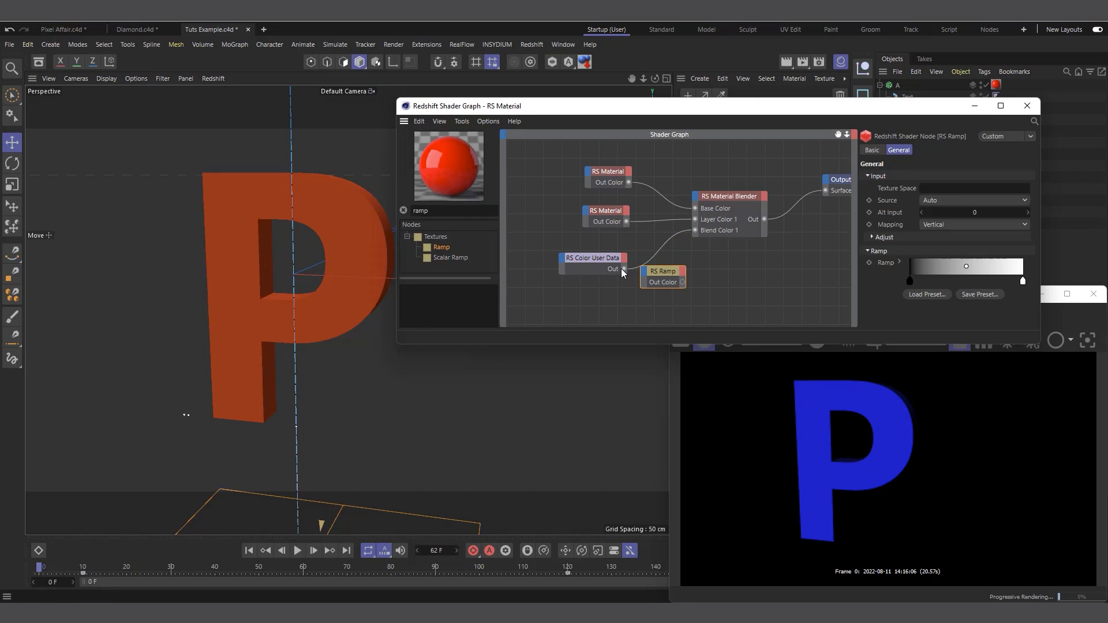
left_click_drag(622, 268, 709, 281)
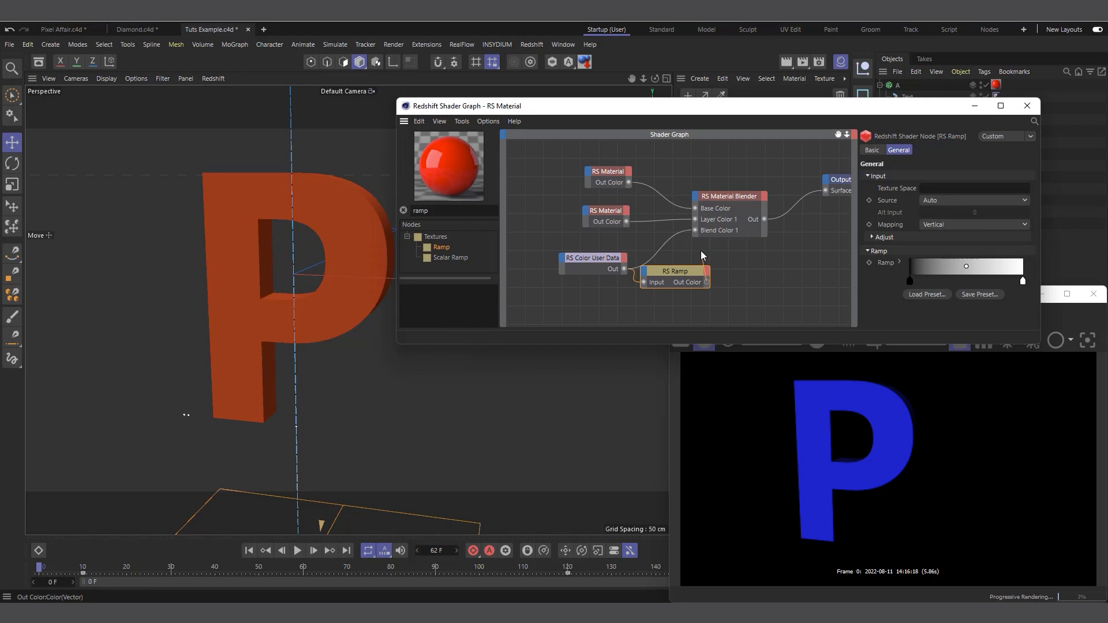
left_click_drag(694, 228, 695, 229)
Invert the RS Ramp's black-to-white gradient, keeping its knots at the two ends
left_click_drag(911, 281, 984, 287)
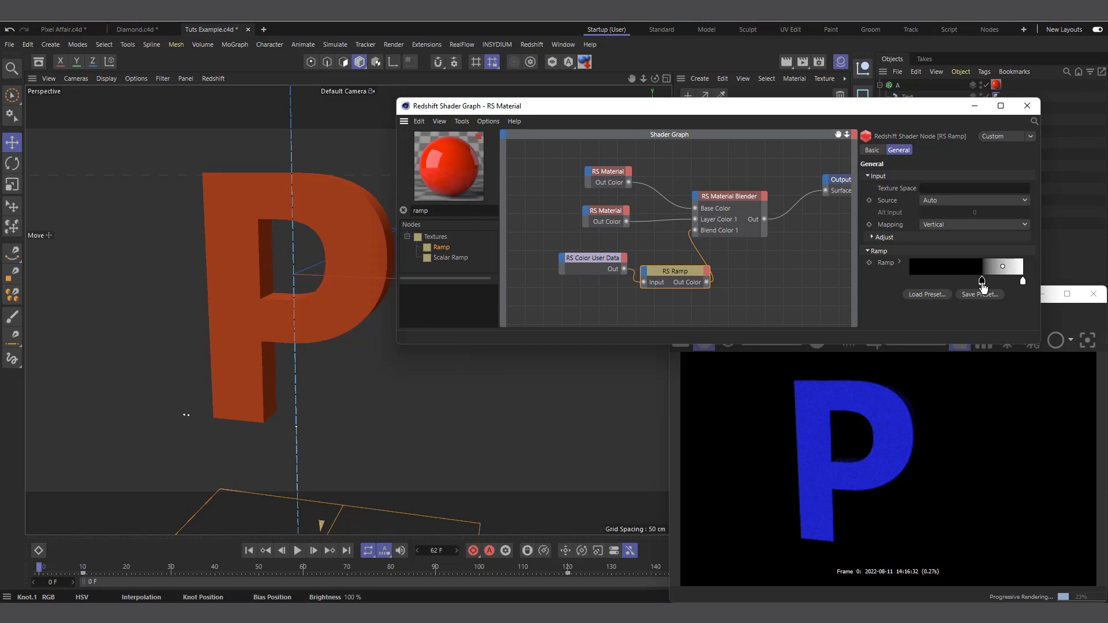
key("ctrl+z")
right_click(971, 268)
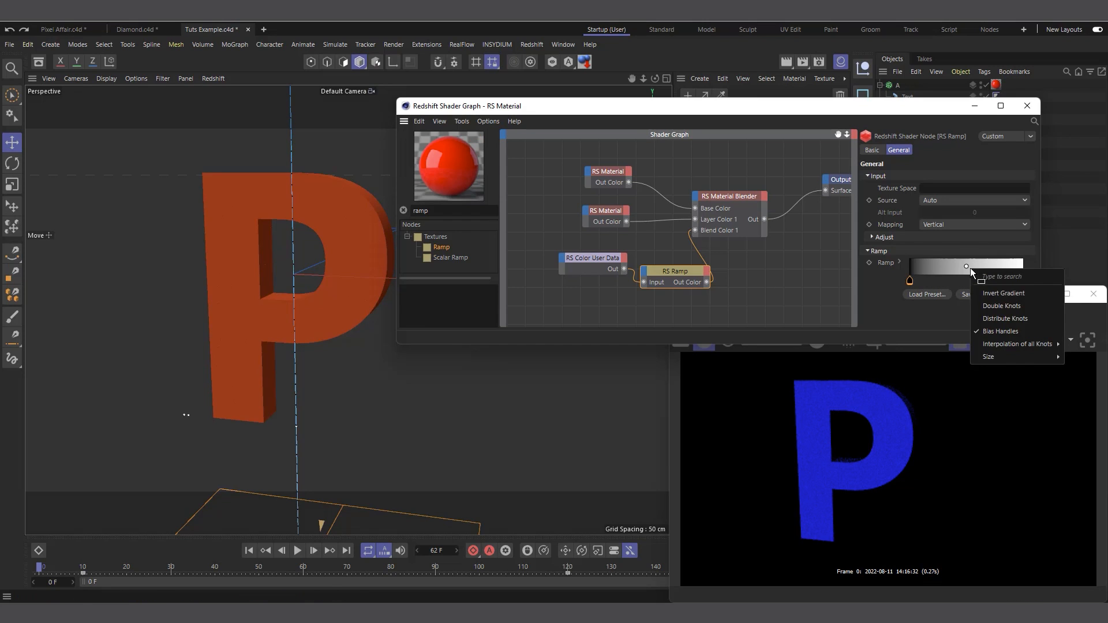
left_click(999, 293)
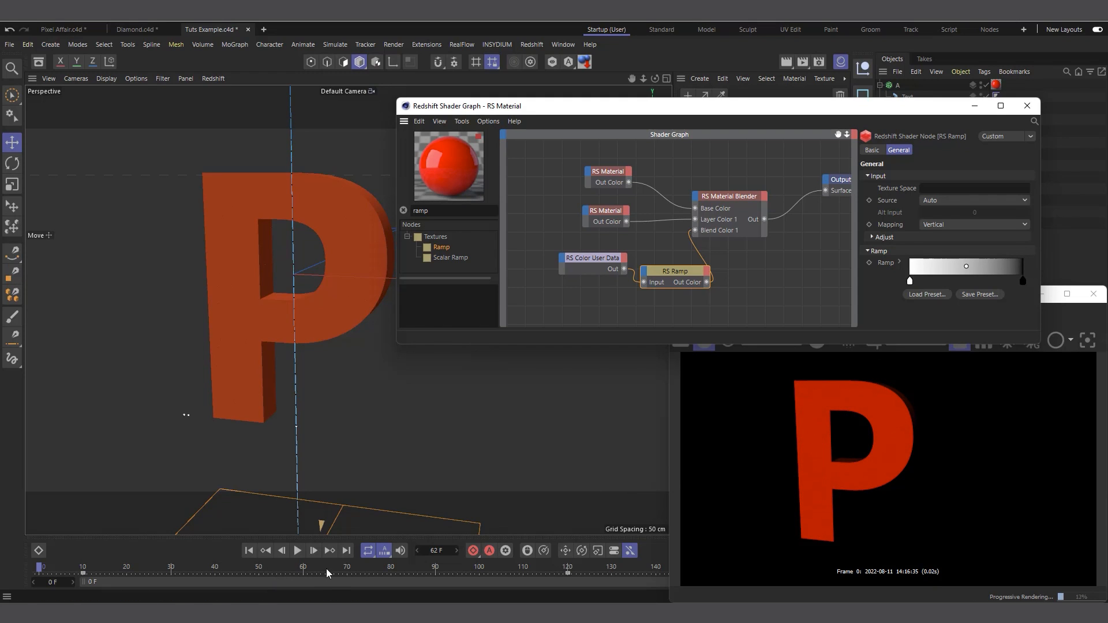
Play the transition in two stretches, pausing at frames 55 and 68 to check the rendered colour blend, and close the Shader Graph
left_click(297, 551)
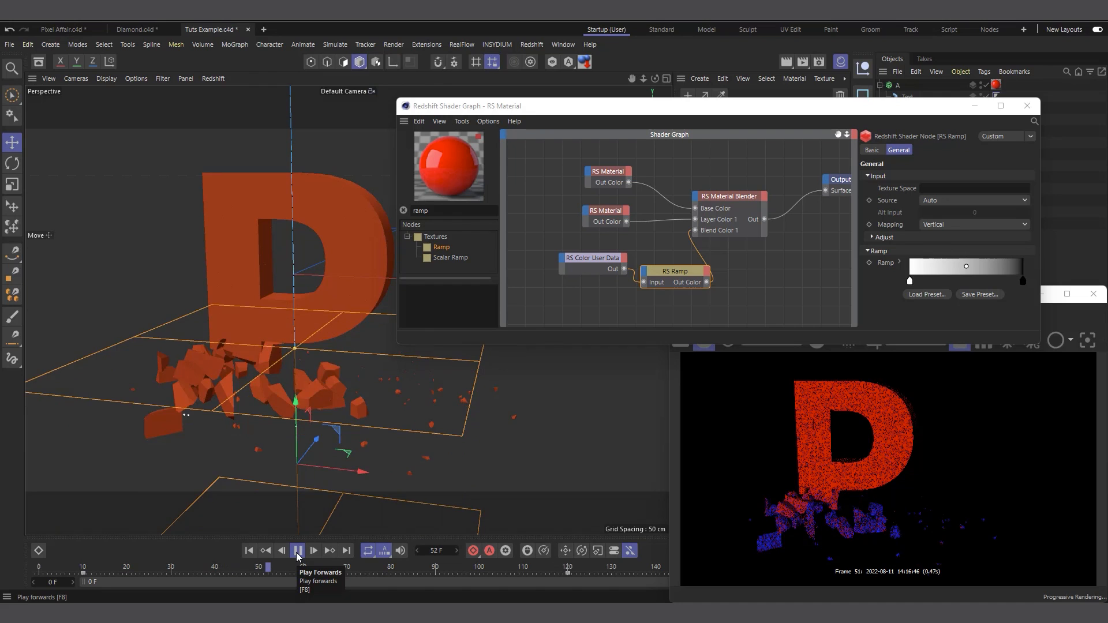
left_click(298, 553)
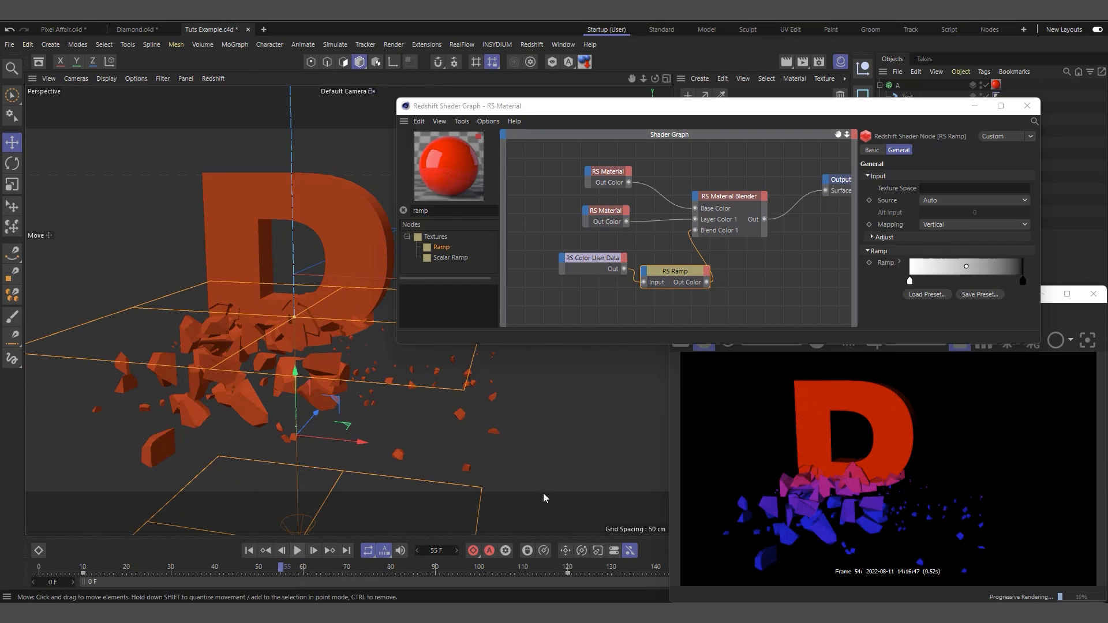
left_click(297, 551)
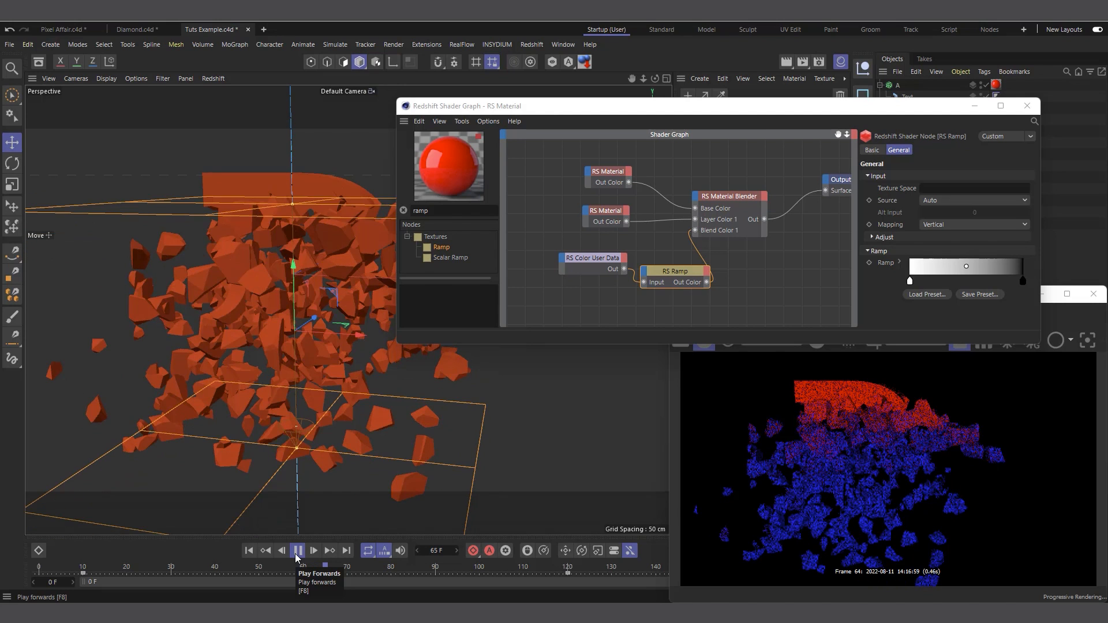
left_click(296, 555)
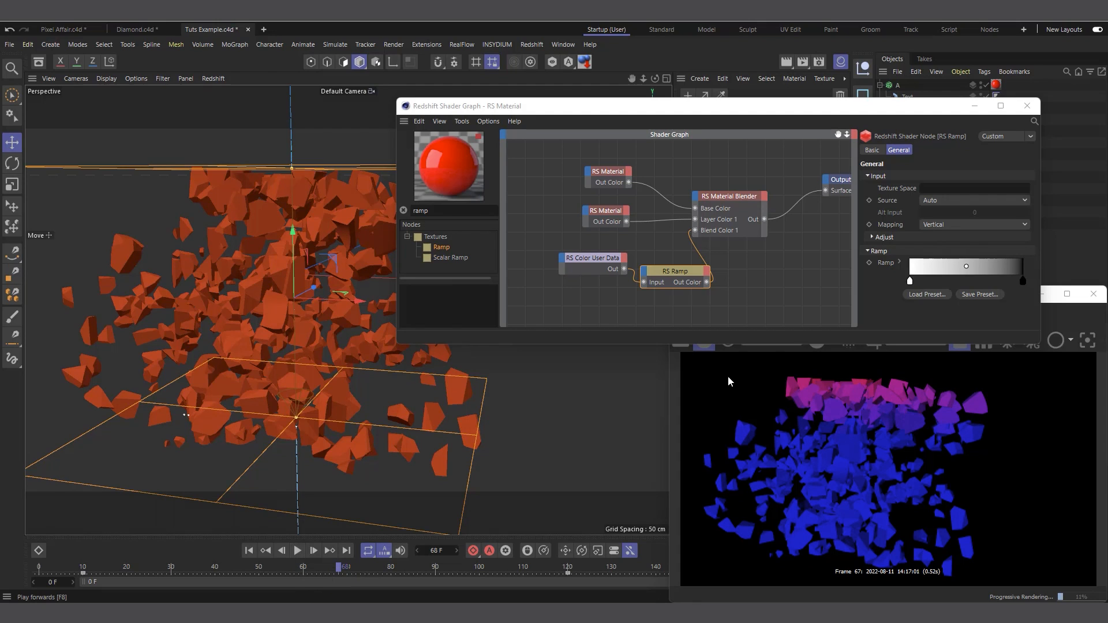
left_click(1028, 113)
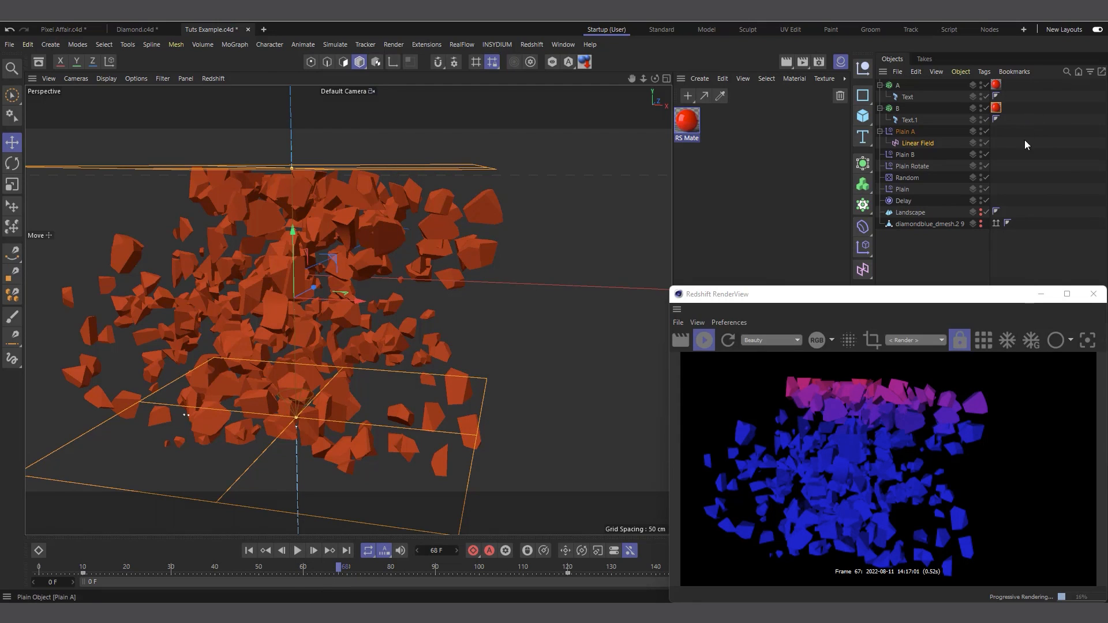
Enable the Inside Vertex Map selection on Voronoi Fracture B and open the Fields settings of its vertex map tag
left_click_drag(971, 303, 534, 147)
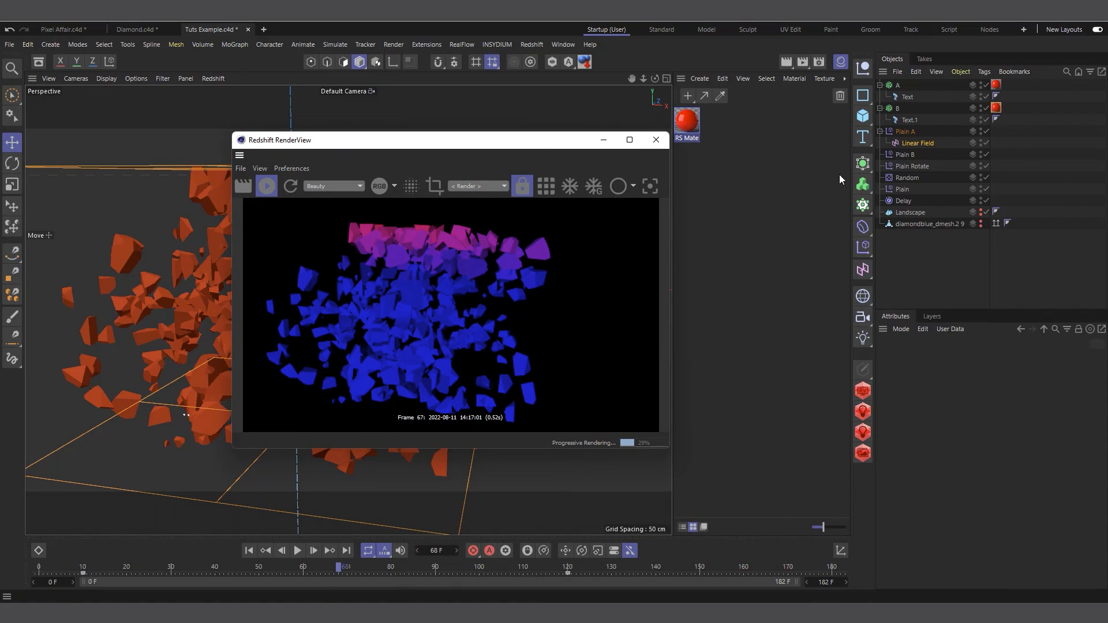
left_click(898, 109)
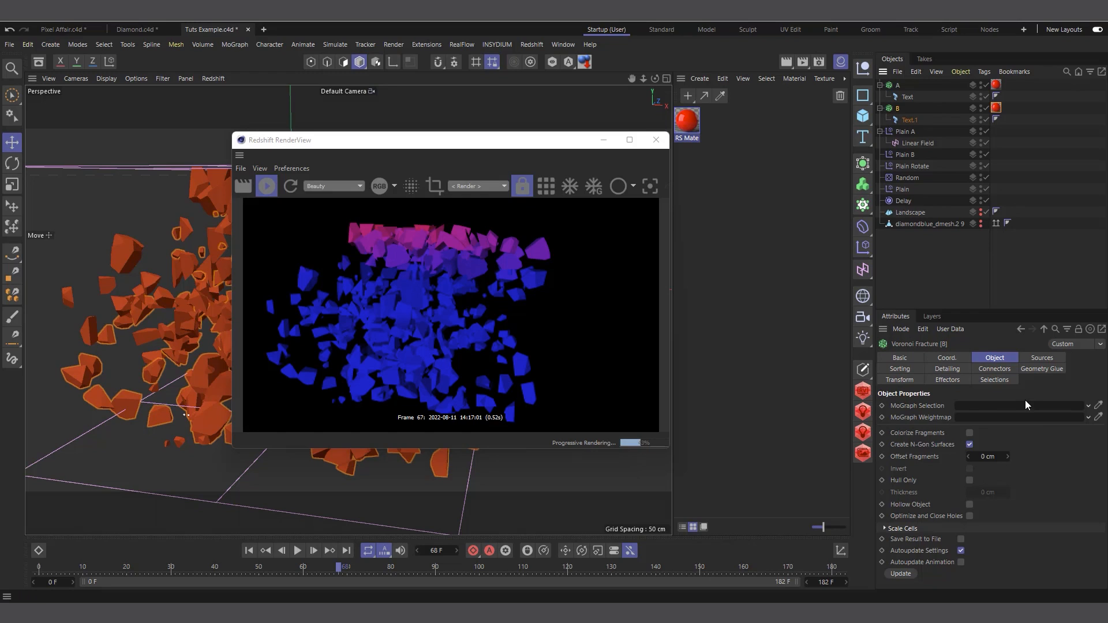
left_click(1005, 382)
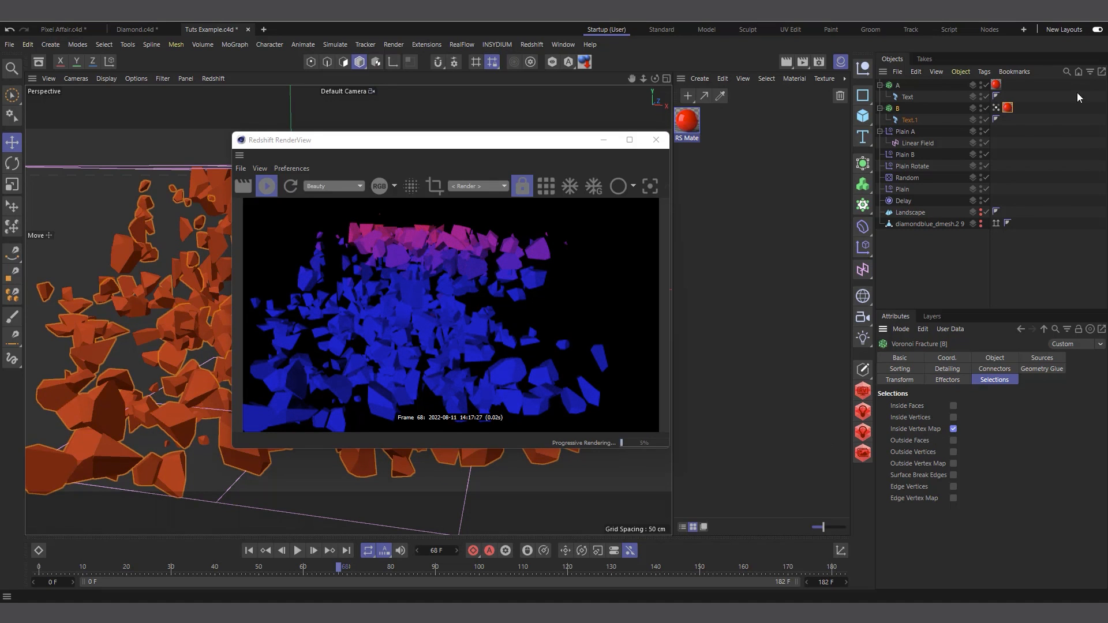
left_click(996, 107)
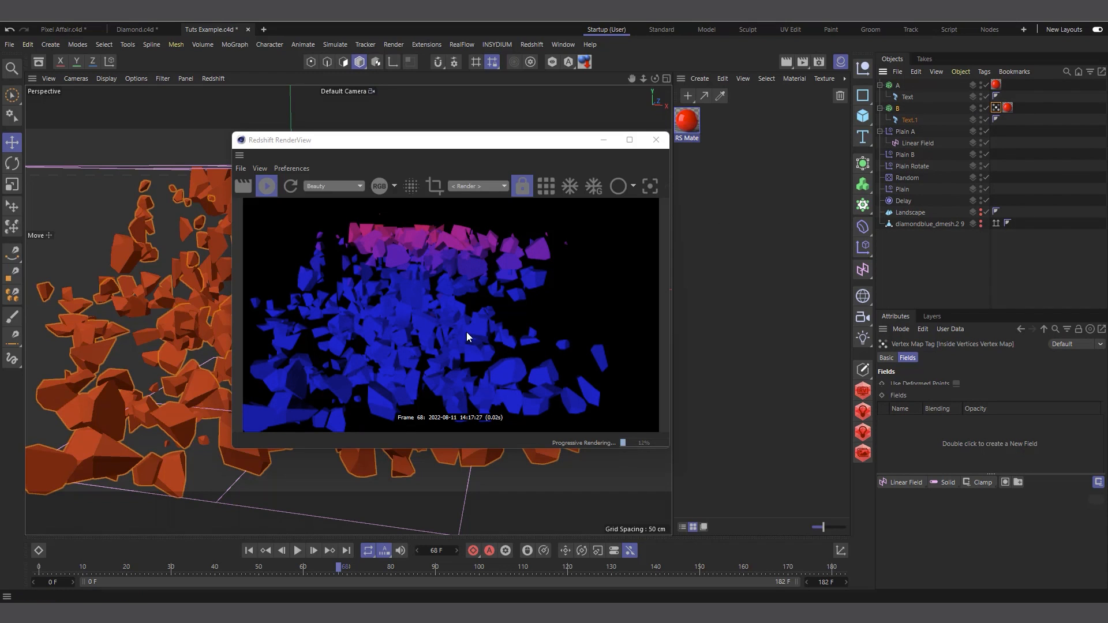
left_click_drag(461, 147, 432, 150)
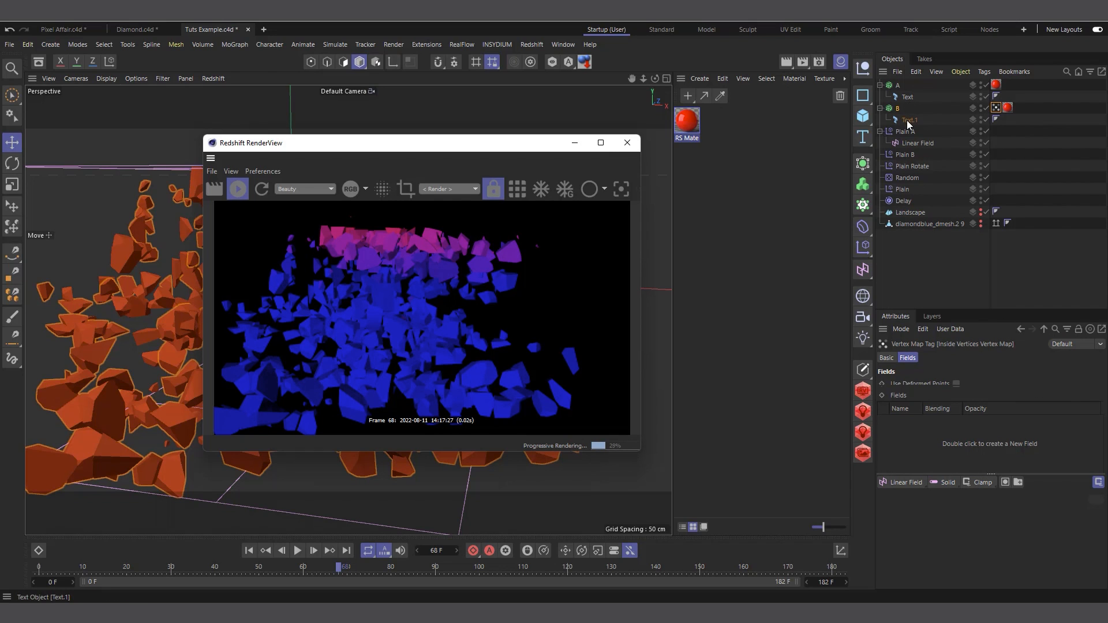
Enable the Inside Faces selection on Voronoi Fracture B and save the project
left_click(889, 108)
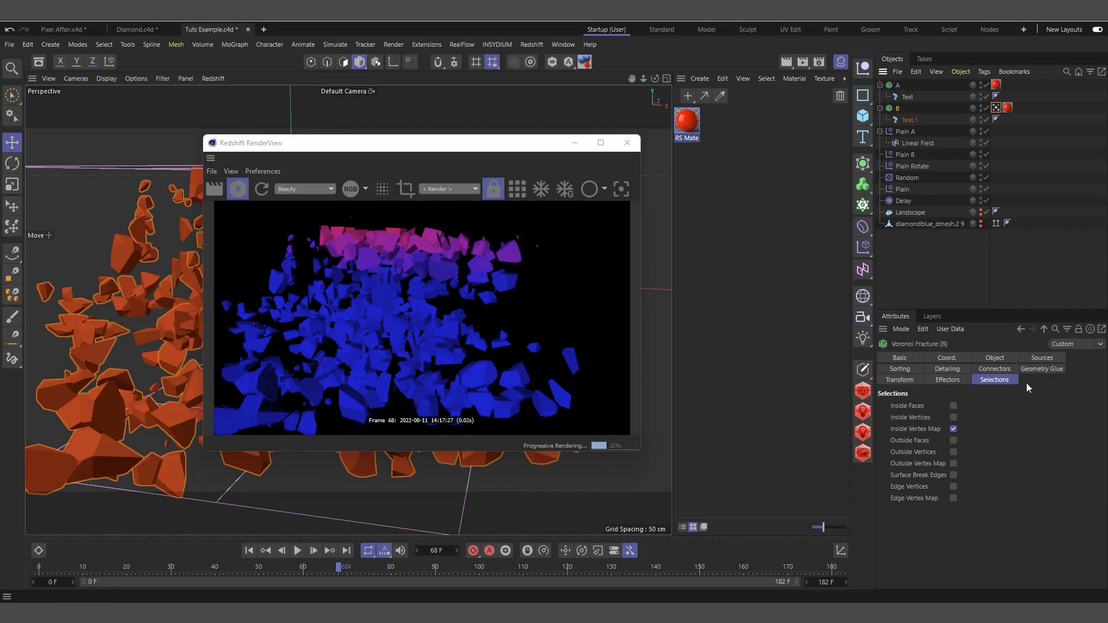
left_click(954, 407)
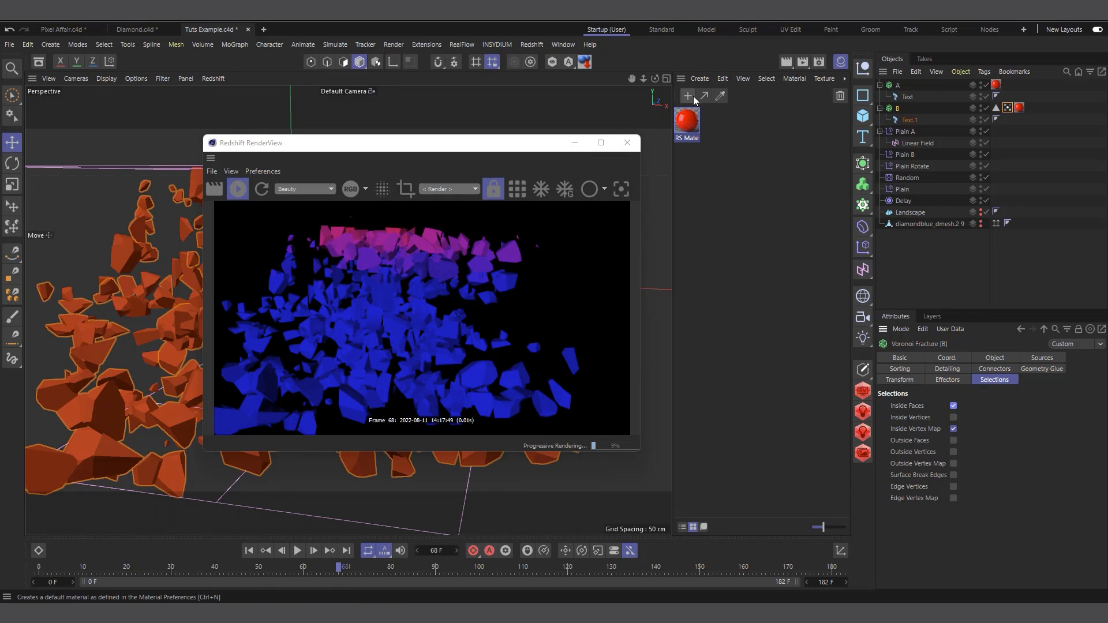
left_click(9, 45)
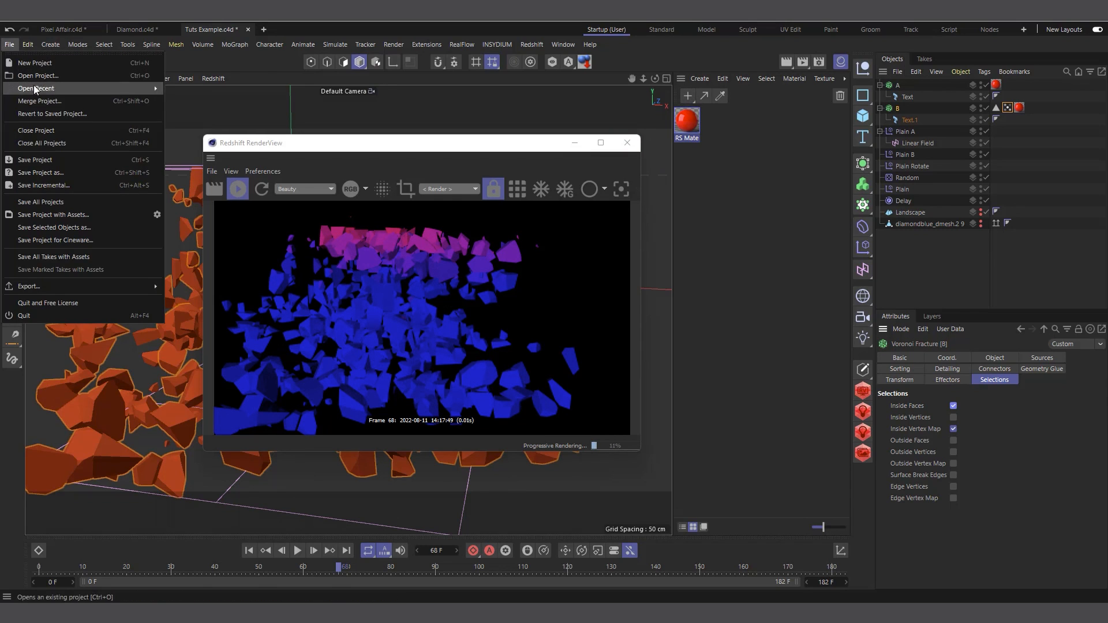
left_click(39, 161)
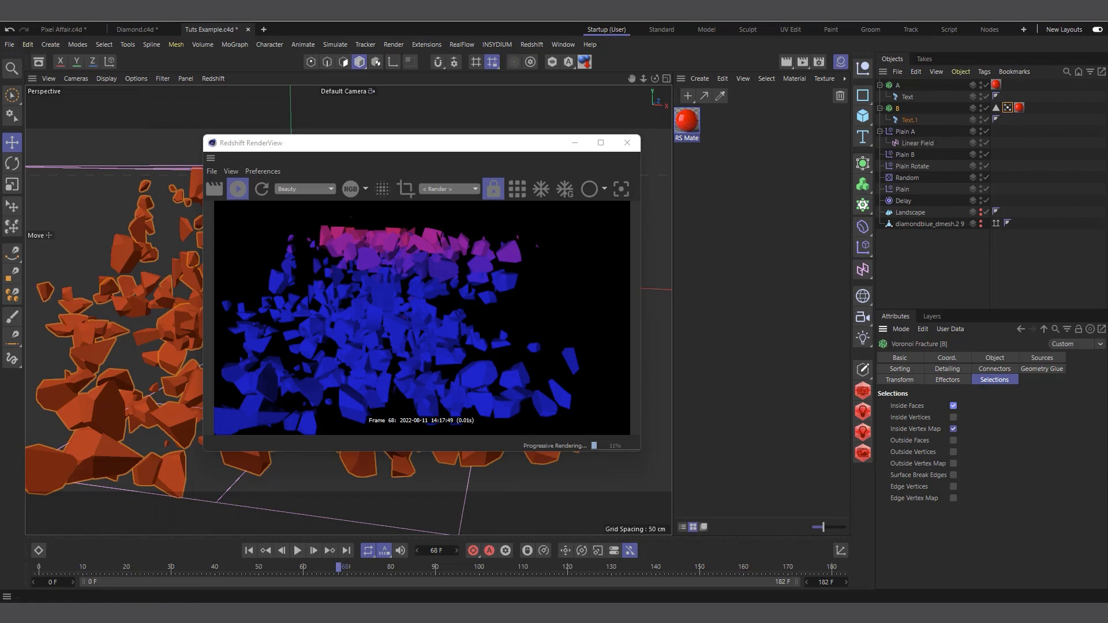
Create a new Redshift Material and assign it to fracture object B, restricted to the Inside Faces selection
left_click(700, 78)
mouse_move(732, 138)
mouse_move(732, 113)
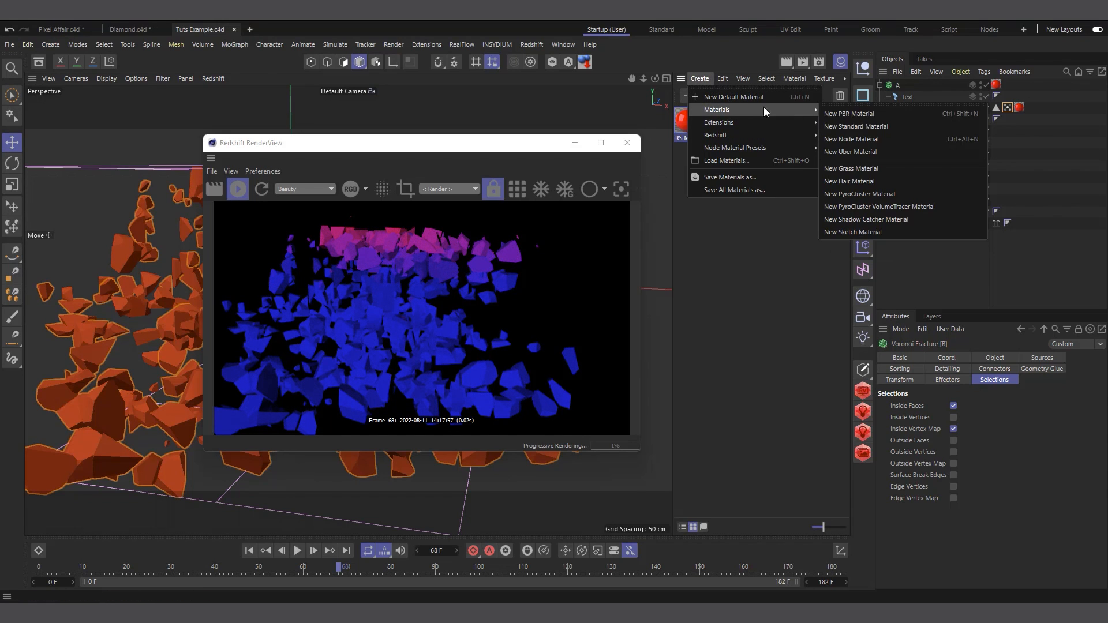
mouse_move(774, 136)
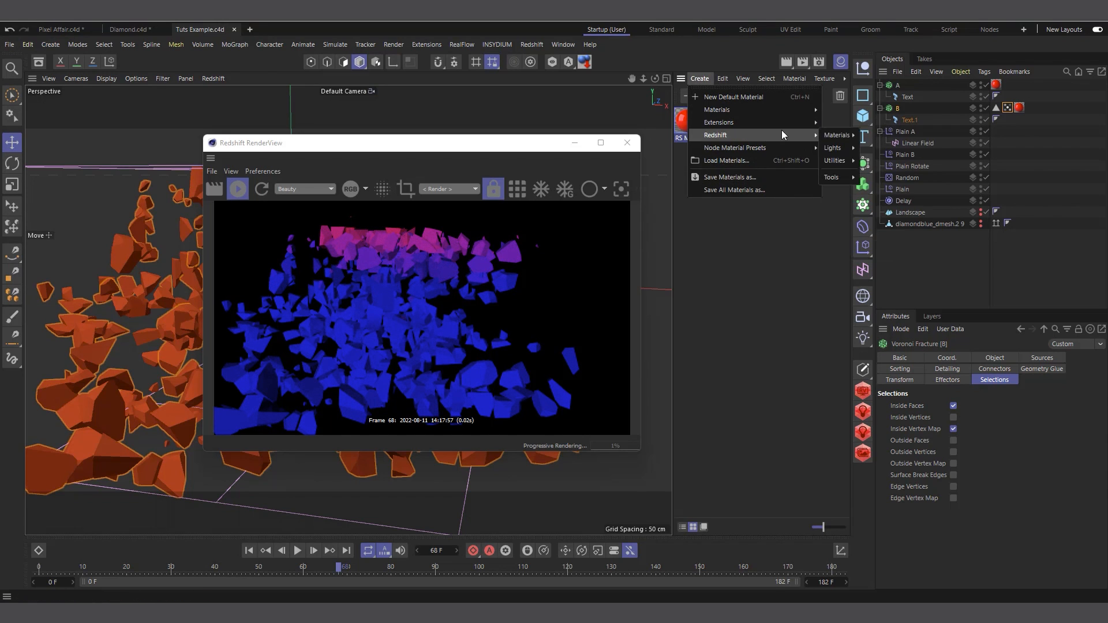
mouse_move(830, 135)
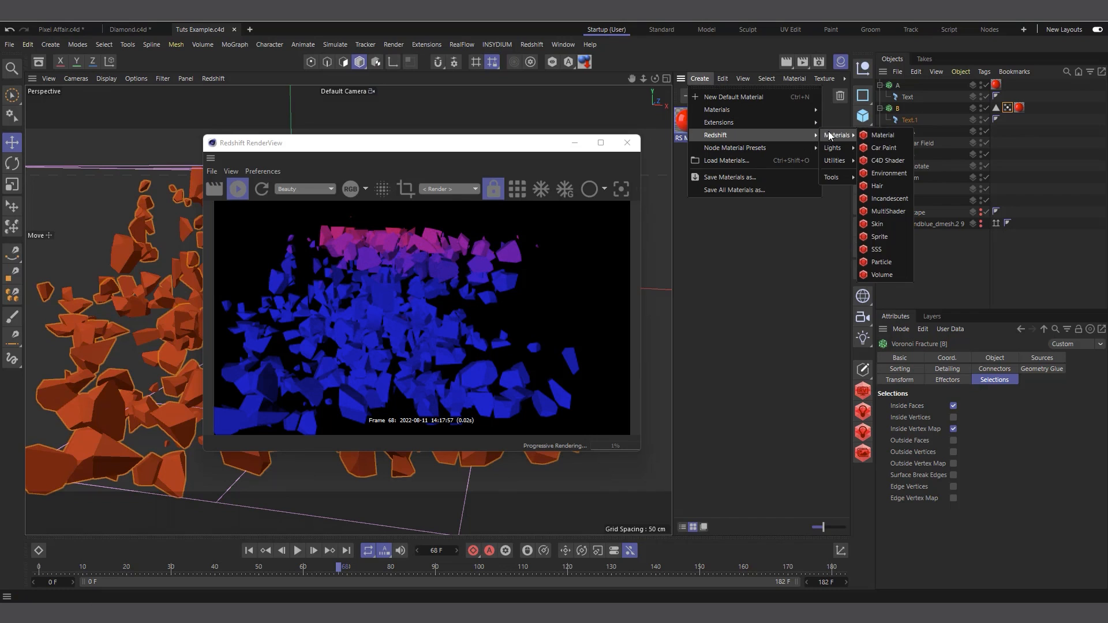
left_click(882, 138)
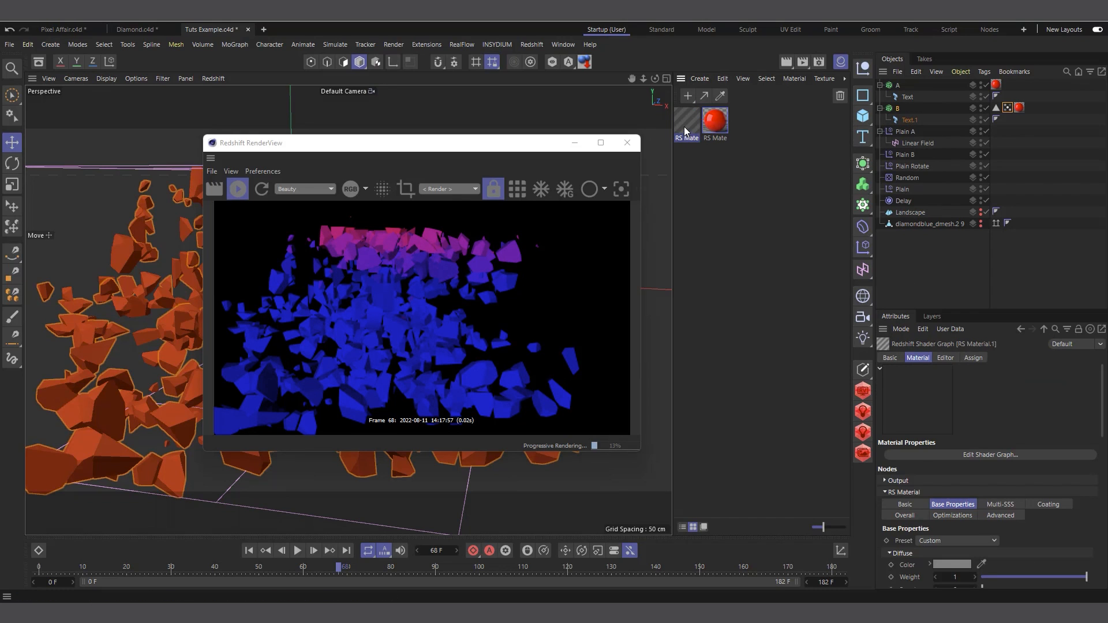
left_click_drag(684, 127, 899, 109)
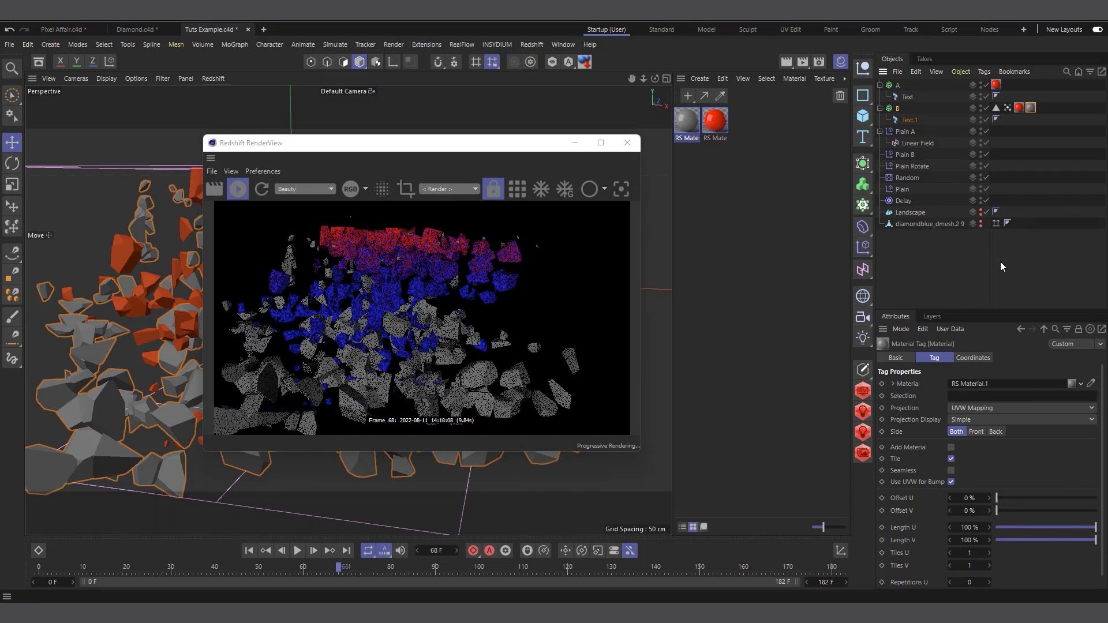
left_click_drag(1009, 110, 992, 396)
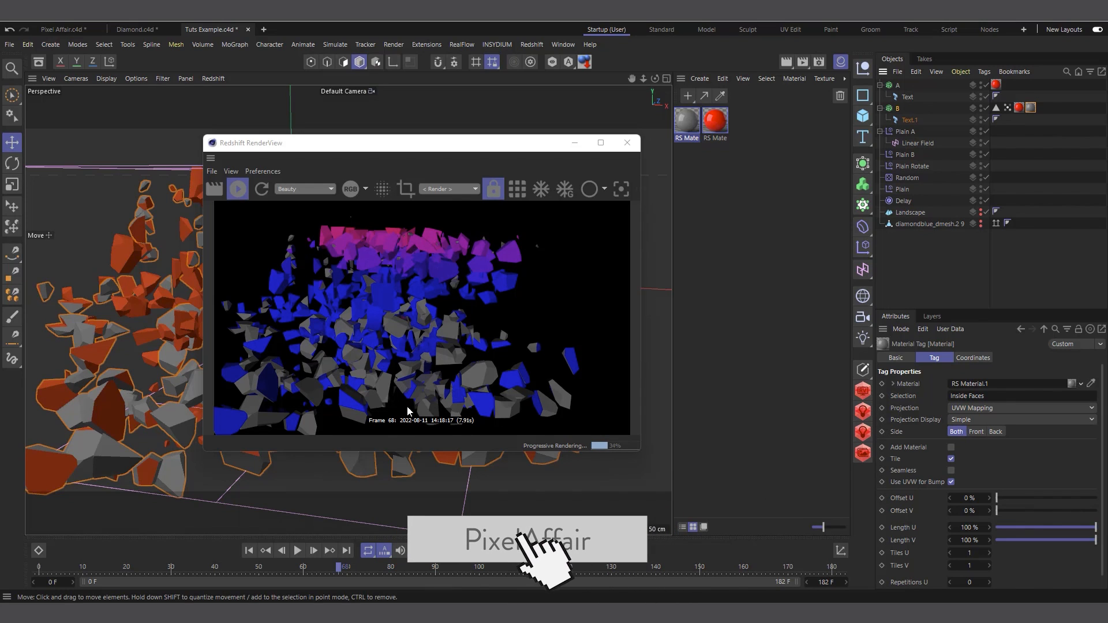
Close the Redshift RenderView and replay the transition from frame 0, pausing at frame 116 to inspect the A up close
left_click(628, 142)
left_click(248, 552)
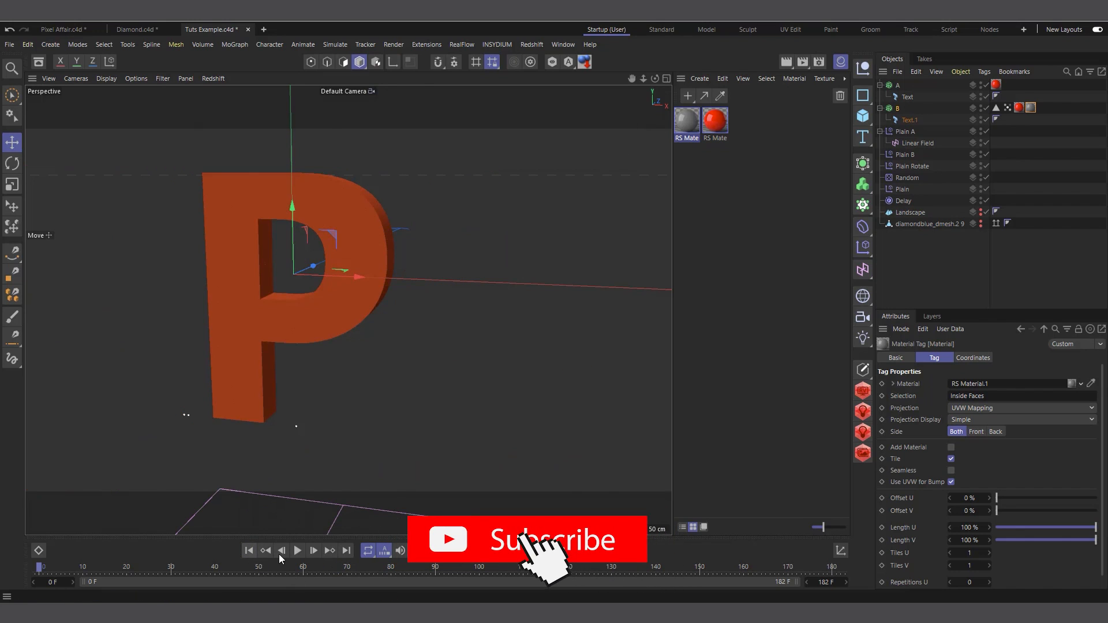
left_click(297, 551)
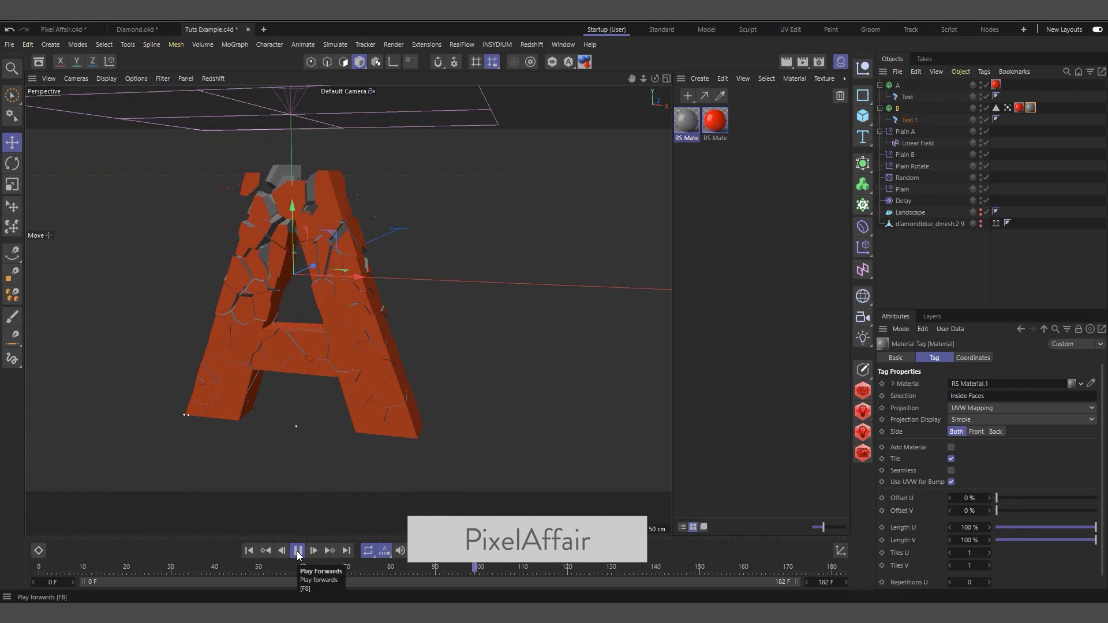
left_click(297, 551)
left_click(249, 551)
left_click(297, 551)
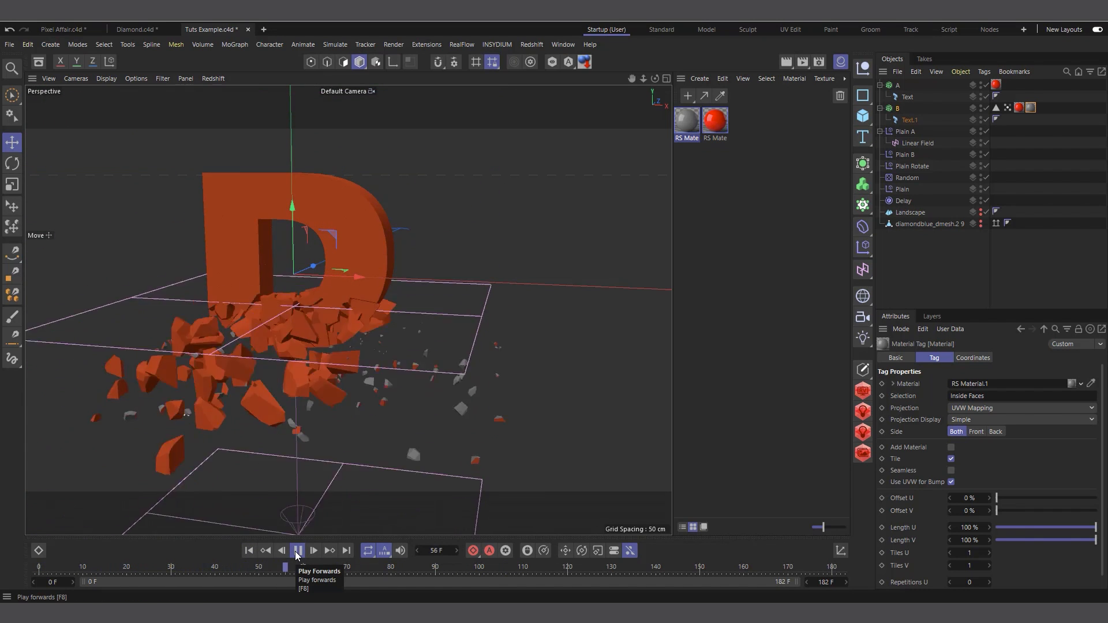
left_click(298, 551)
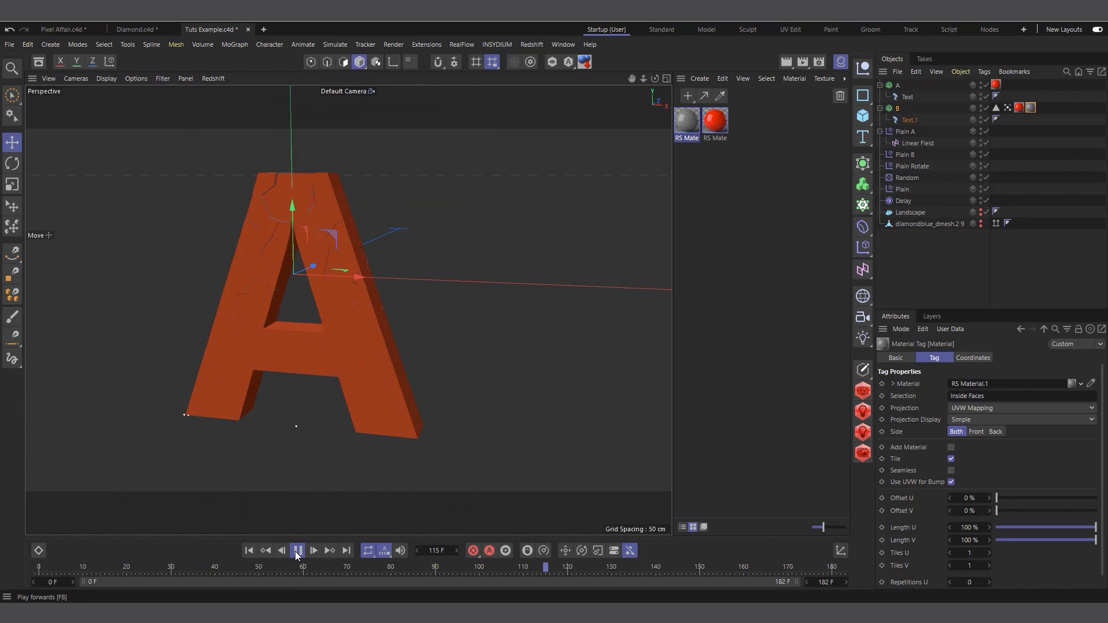
scroll(382, 396, "up", 5)
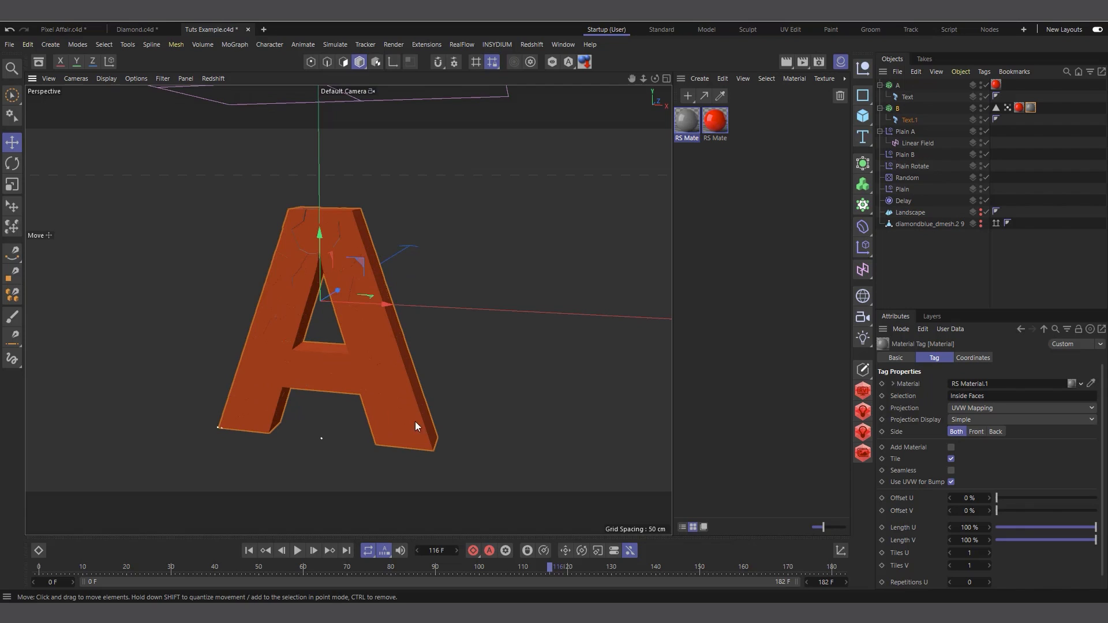
scroll(376, 447, "up", 2)
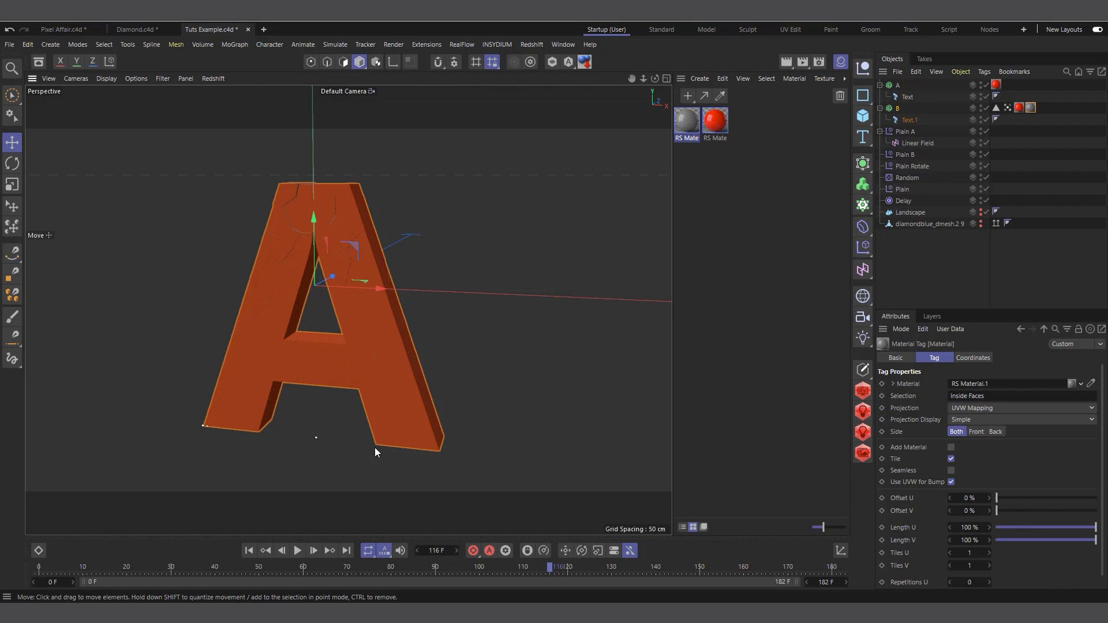